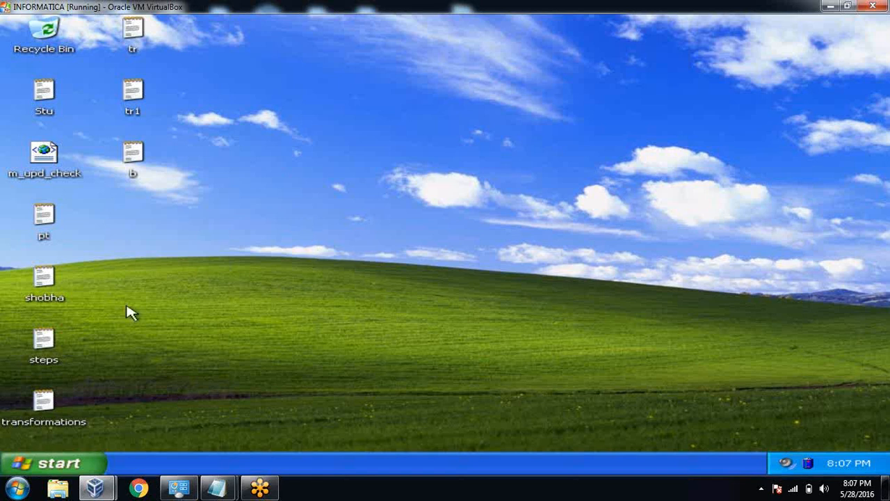
Open a new blank Notepad document from the Start menu.
left_click(80, 465)
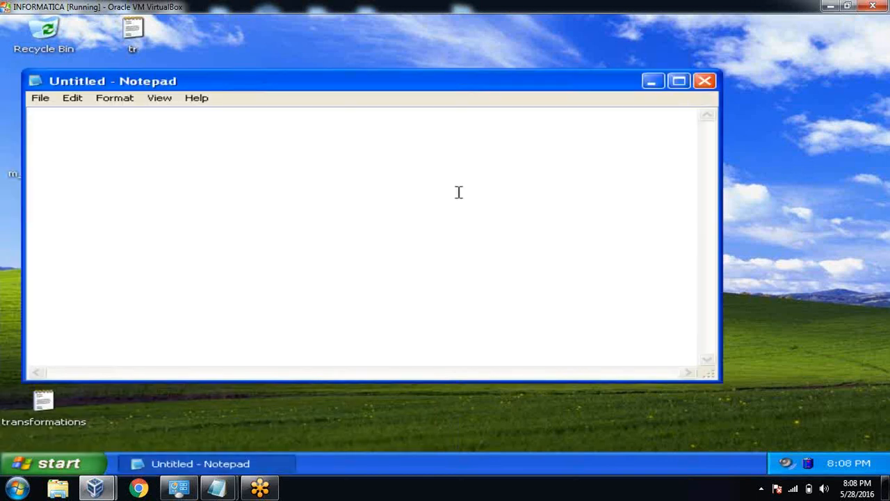
Type the 'Power Center Designer' heading with a dash underline, then 'Source Analyzer'.
type("Power Center Desig")
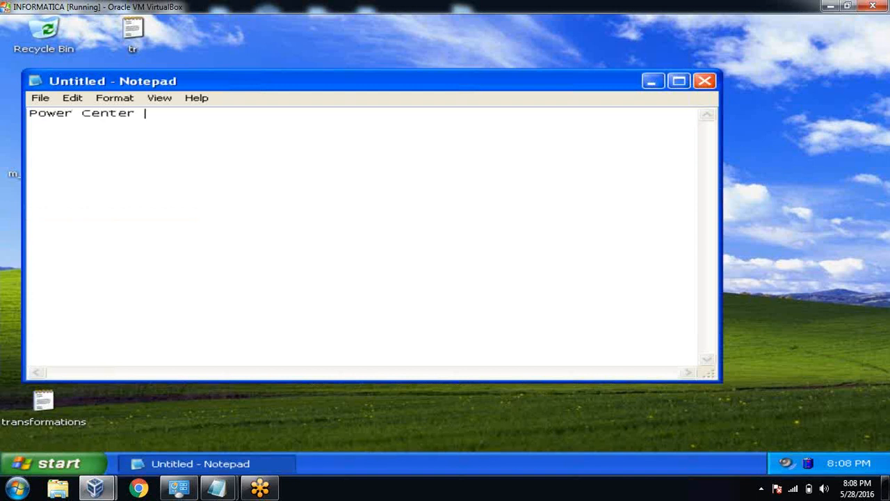
type("ner")
key("Return")
type("----------------------")
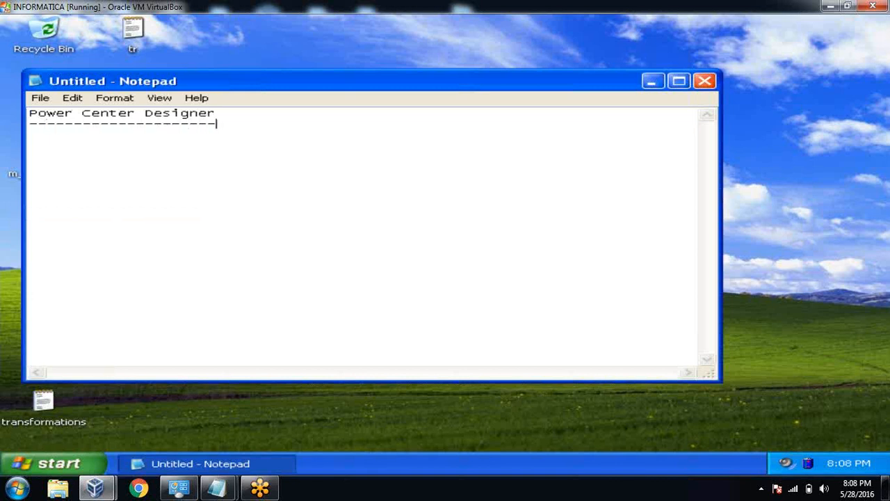
key("Return")
type("Source Analz")
key("BackSpace")
type("yzer")
key("Return")
key("Return")
Add Target Designer, Mapping Designer, Transformation Developer and Mapplet Designer to the list.
type("Target Desig")
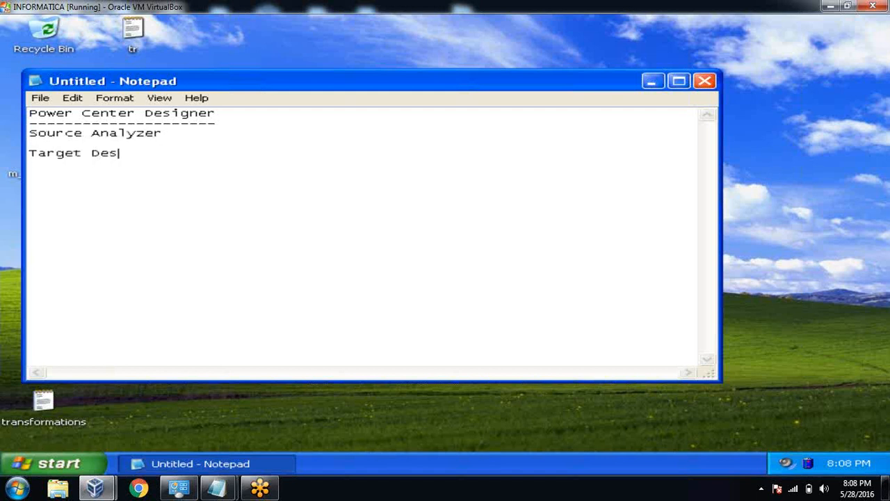
key("BackSpace")
type("igner")
key("Return")
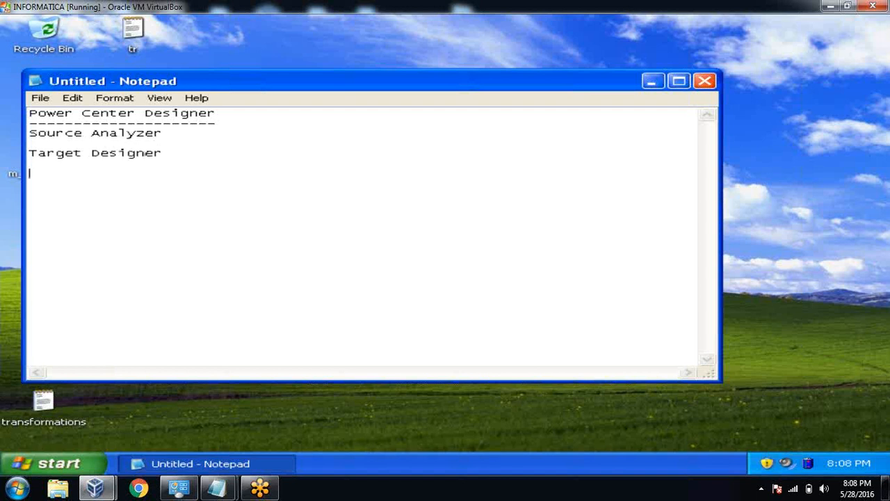
type("Mapping D")
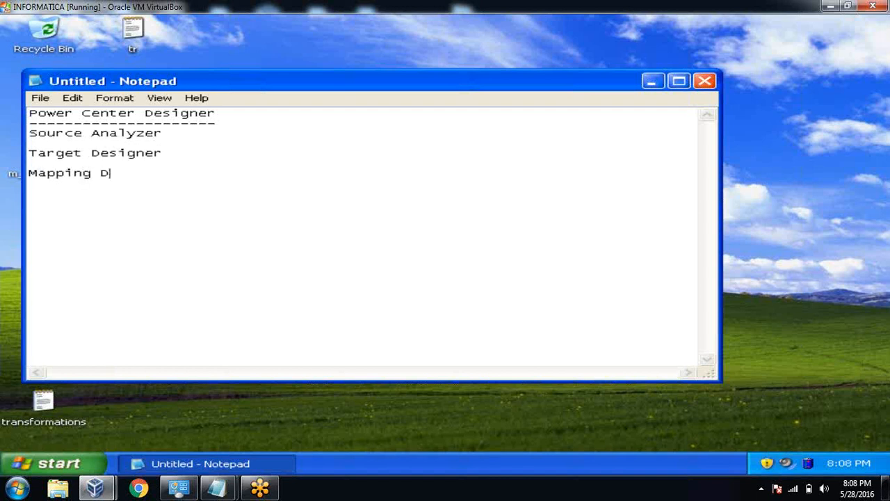
type("esigner")
key("Return")
key("Return")
type("Transformat")
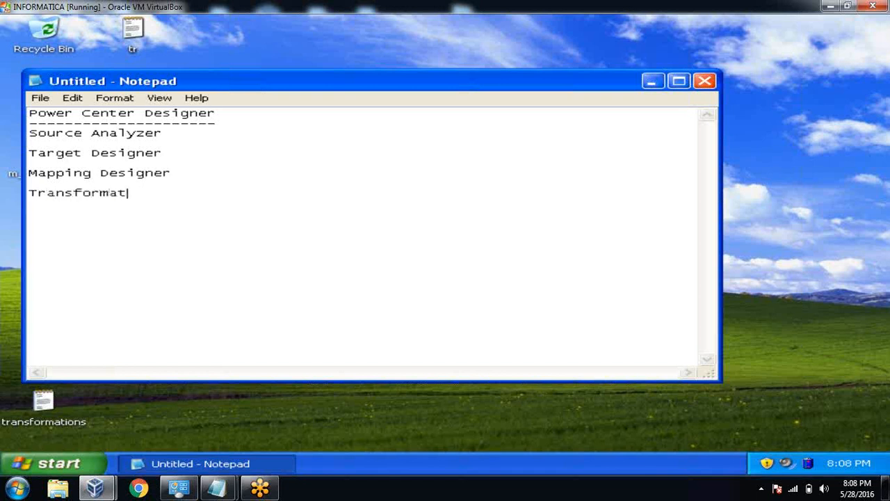
type("ion Develope")
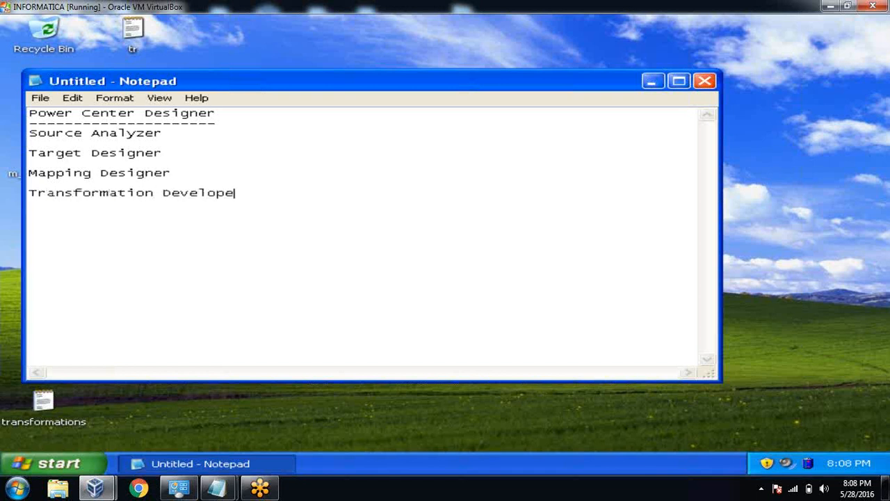
type("r  Mapplete")
key("BackSpace")
key("BackSpace")
type("D")
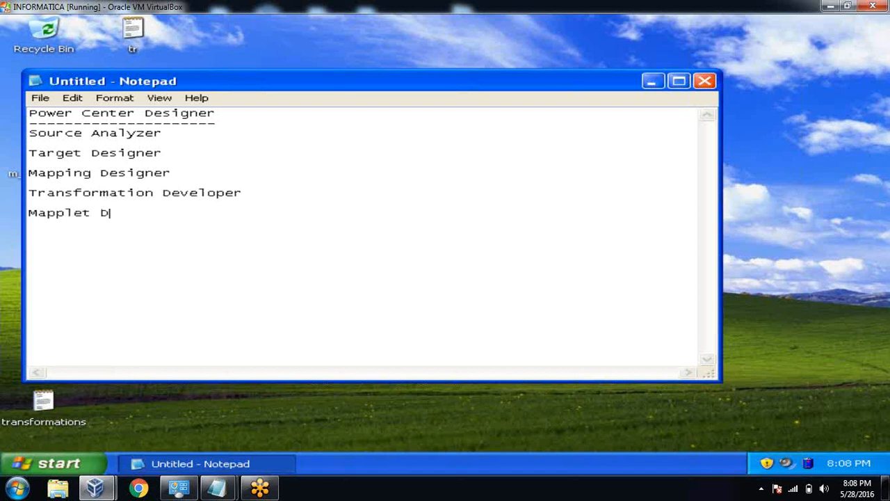
type("esigner")
Select the Source Analyzer to Mapping Designer lines, then the Transformation Developer line.
left_click_drag(177, 171, 21, 137)
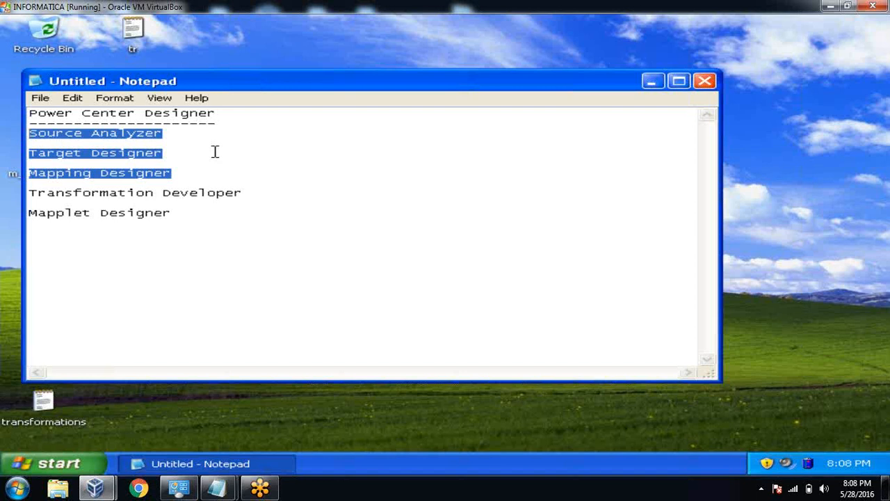
left_click(245, 193)
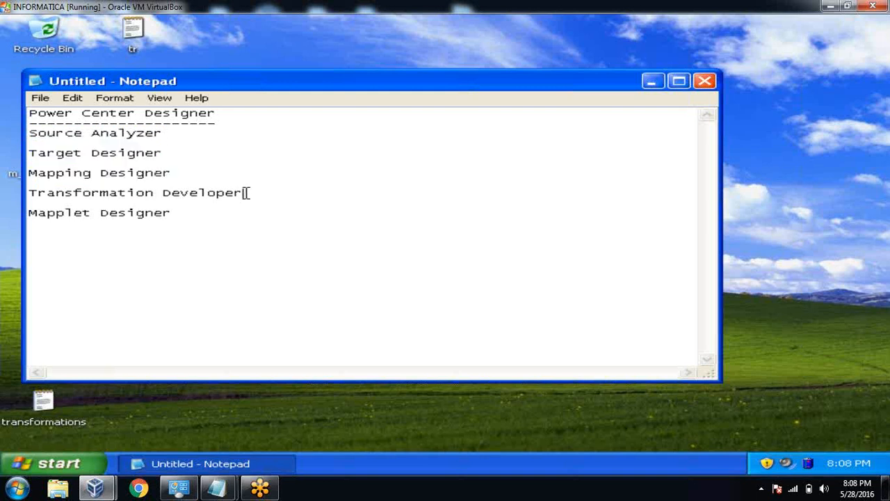
key("shift+Home")
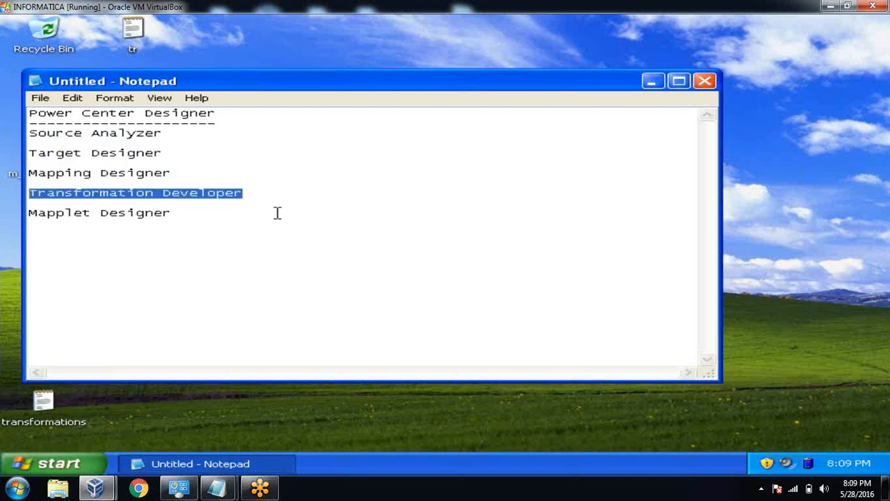
Append '==>To create Reusable transformations' to Transformation Developer and dismiss the antivirus warning.
left_click(259, 199)
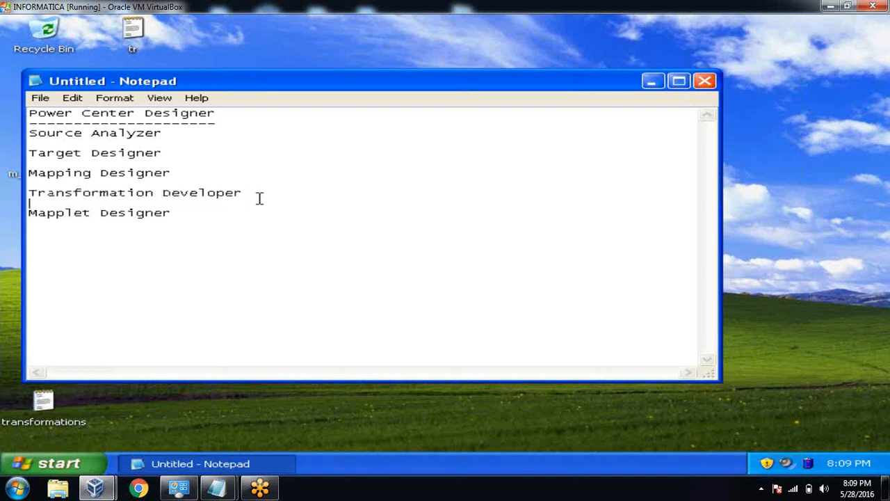
type("==>To create Reusable trans")
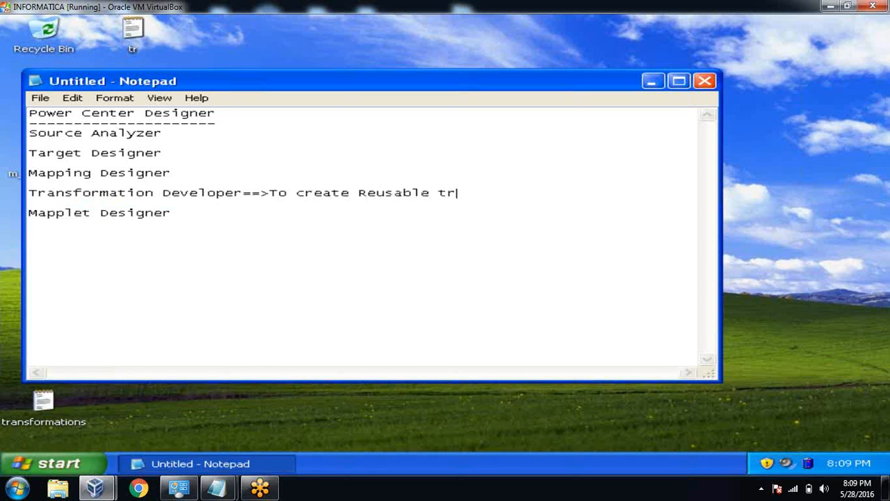
key("BackSpace")
type("nsformations")
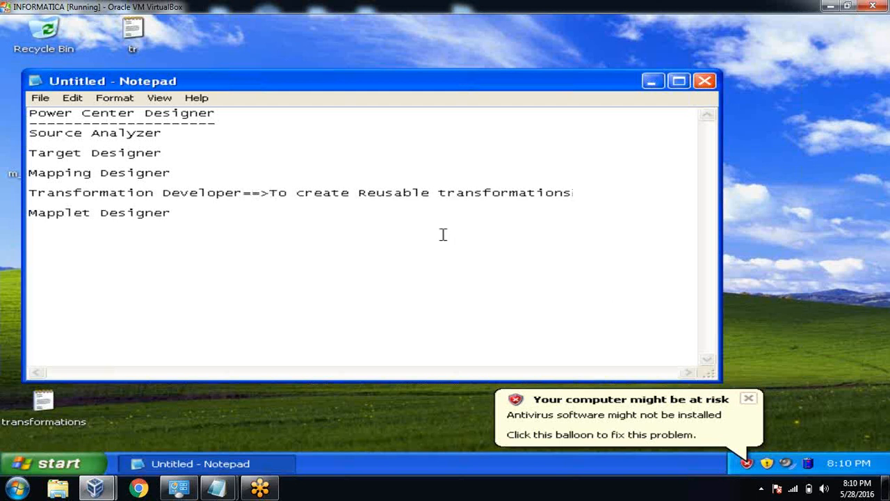
left_click(749, 400)
left_click(553, 260)
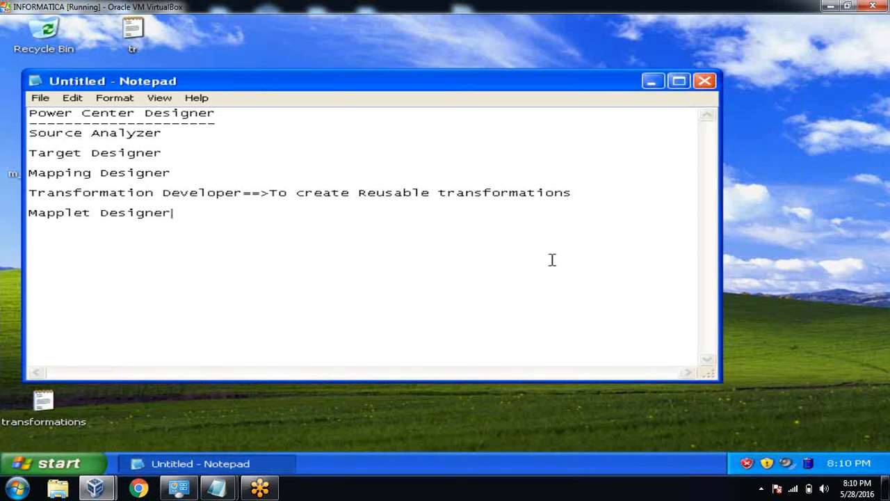
Add a T1 block listing columns ENO, ETL_LD_DT and ETL_USER.
key("Return")
key("Return")
type("T1")
key("Return")
type("--")
key("Return")
key("BackSpace")
type("Eo")
key("BackSpace")
type("NO")
key("Return")
type("ETL_LD_DT")
key("Return")
type("ETL_USER")
Add a T2 block listing DNO, ETL_LD_DT and ETL_USER, with Notepad maximized.
key("Return")
key("Return")
type("R")
key("BackSpace")
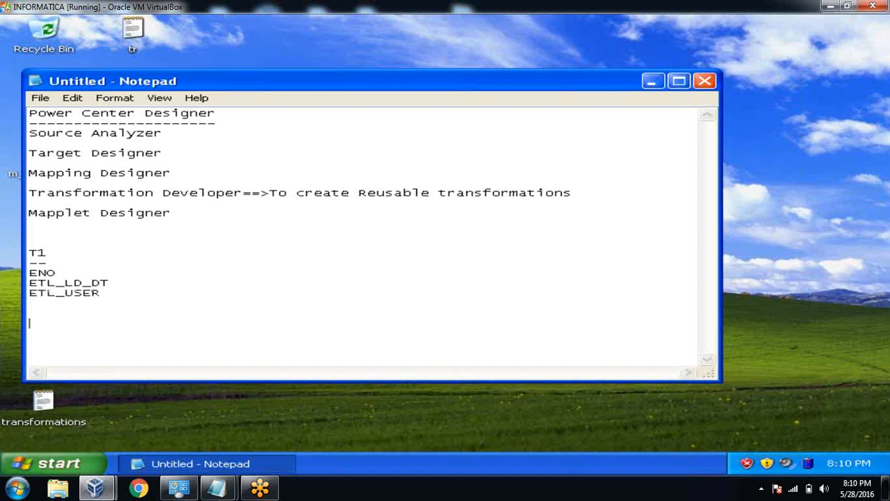
type("T2")
key("Return")
type("--")
key("Return")
type("E")
key("BackSpace")
type("DNO")
key("Return")
left_click(676, 84)
type("ETL")
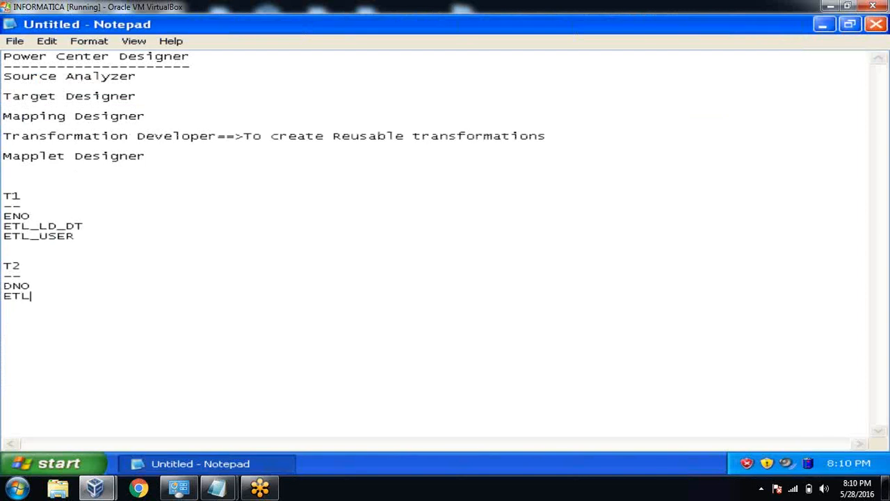
type("_LD_DT")
key("Return")
type("ETL_USER")
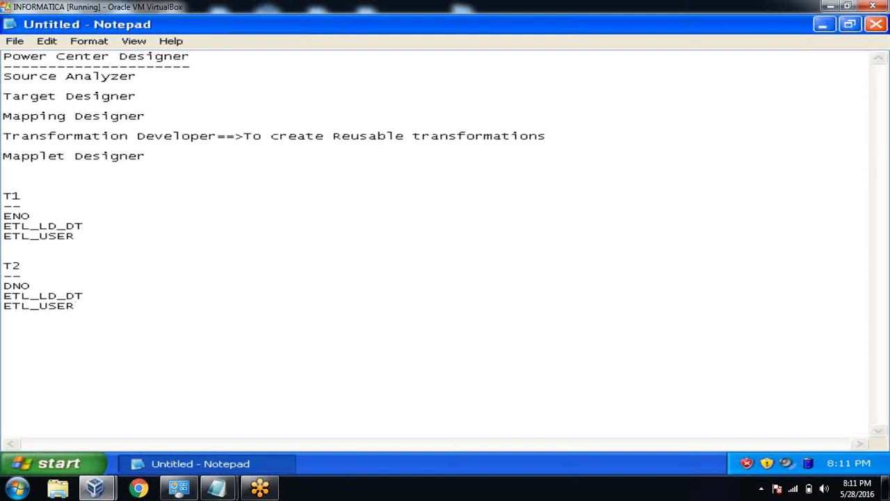
Map T1's ETL_LD_DT to '==> sysdate' and ETL_USER to '==> 'ETL_SALES''.
left_click(96, 227)
type("==> sysdate")
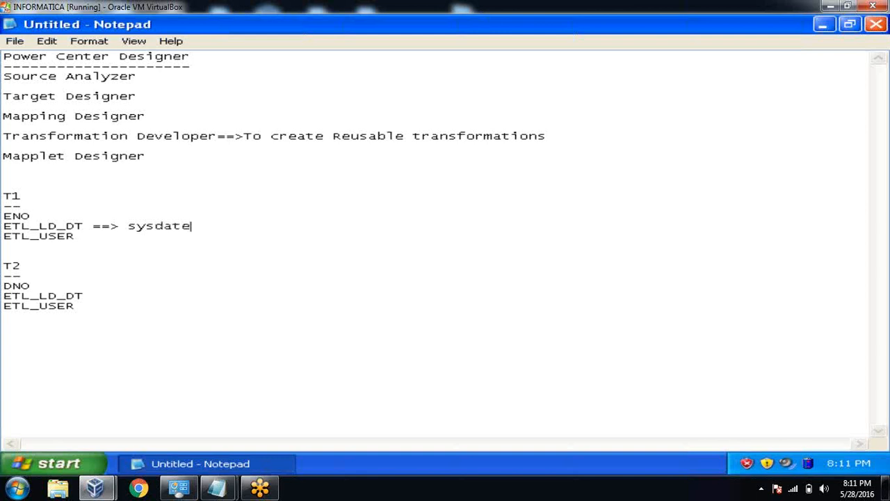
left_click(89, 236)
type("==> 'ETL_SAES")
key("BackSpace")
key("BackSpace")
type("LES'")
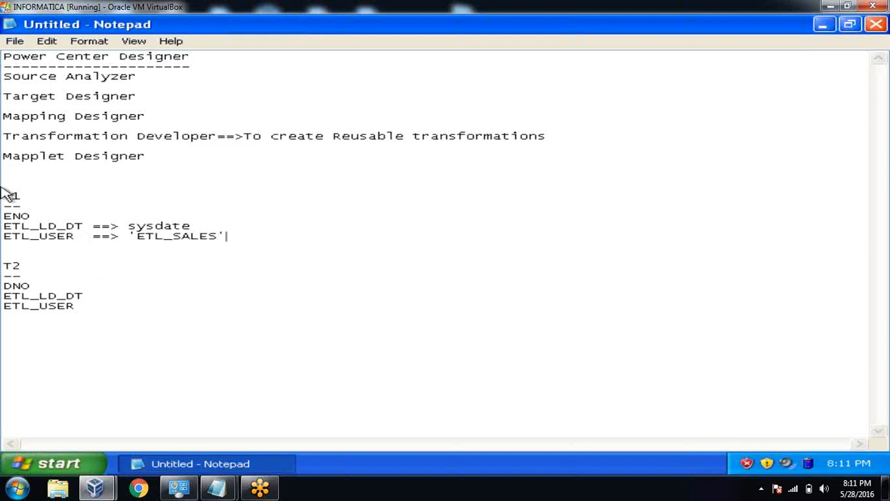
Add '==>' arrows to T2's ETL_LD_DT and ETL_USER lines, starting the 'ETL_SALES' value.
left_click_drag(2, 191, 250, 224)
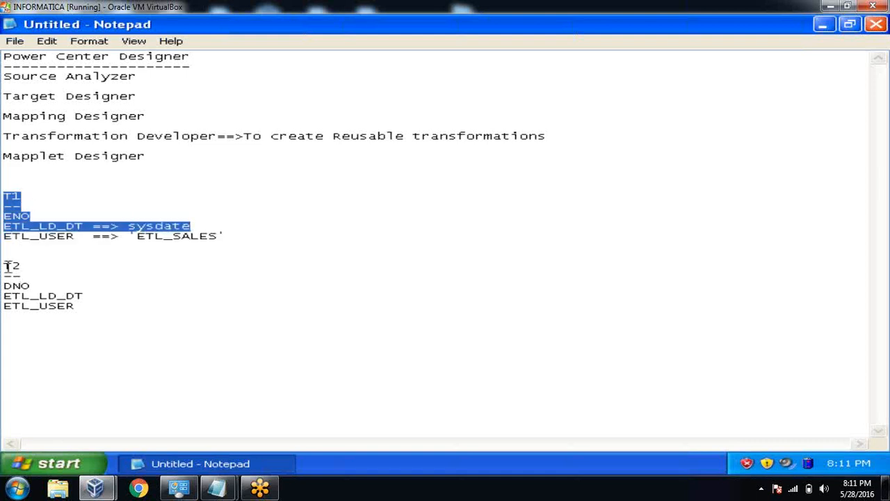
left_click_drag(6, 266, 97, 314)
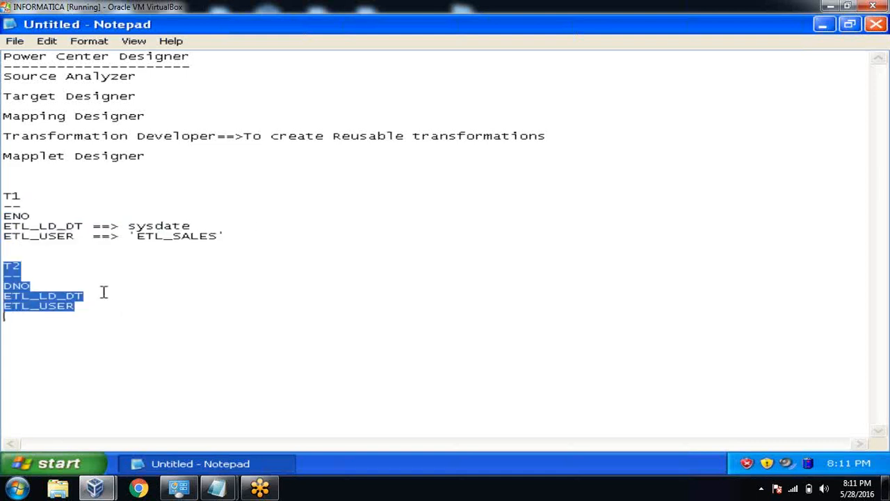
left_click(103, 292)
type("==>sysdate")
key("Down")
type("==>")
key("BackSpace")
type(">")
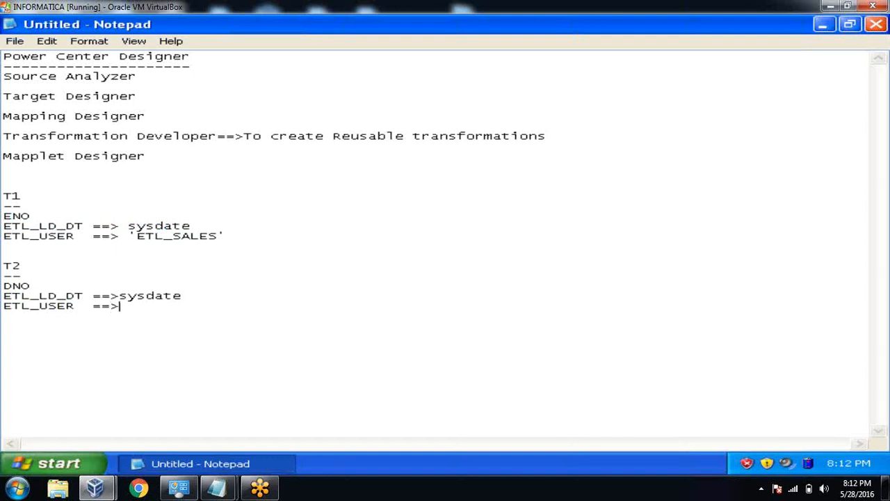
type("'ETL_SAELS")
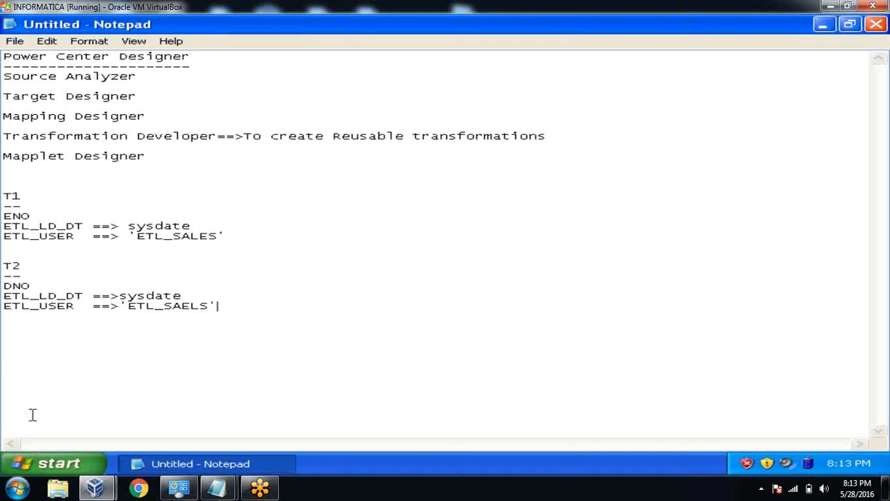
Launch SQL*Plus and log on as the system user with its password.
left_click(54, 462)
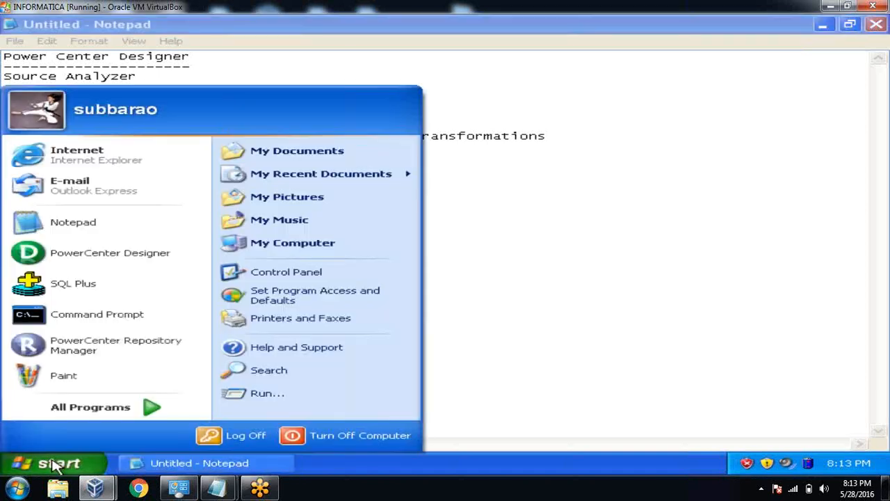
left_click(92, 283)
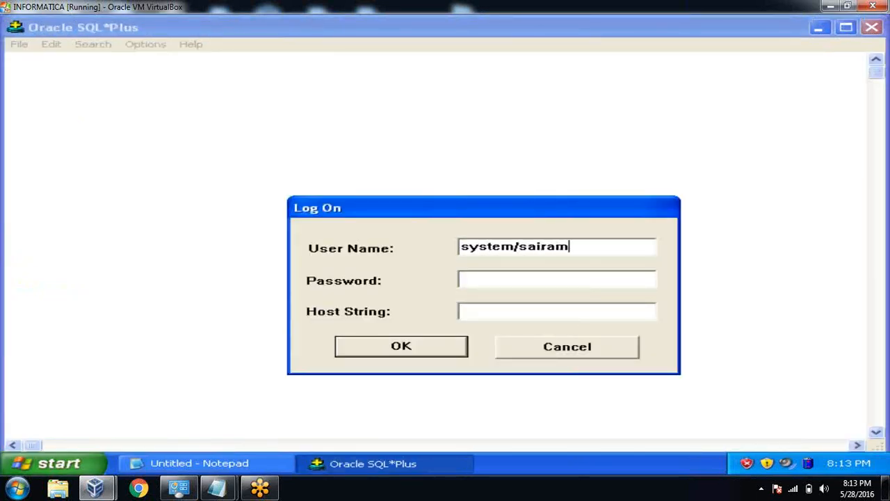
key("Return")
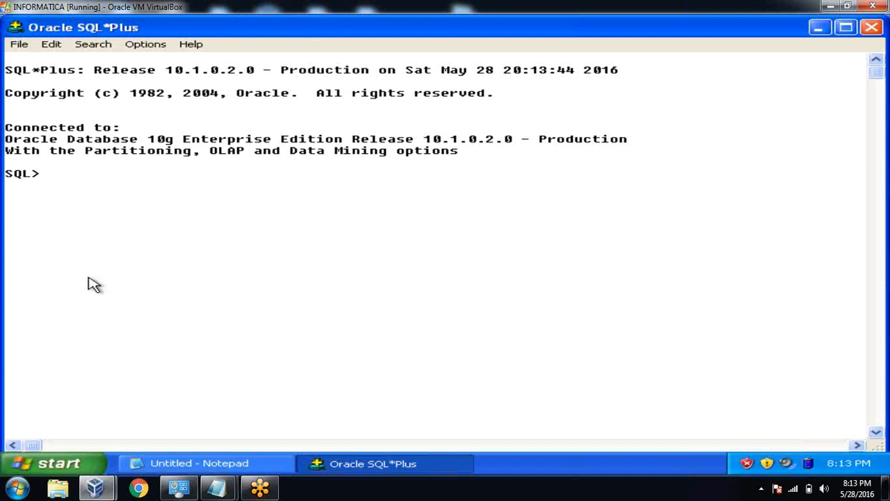
left_click(163, 462)
left_click(163, 463)
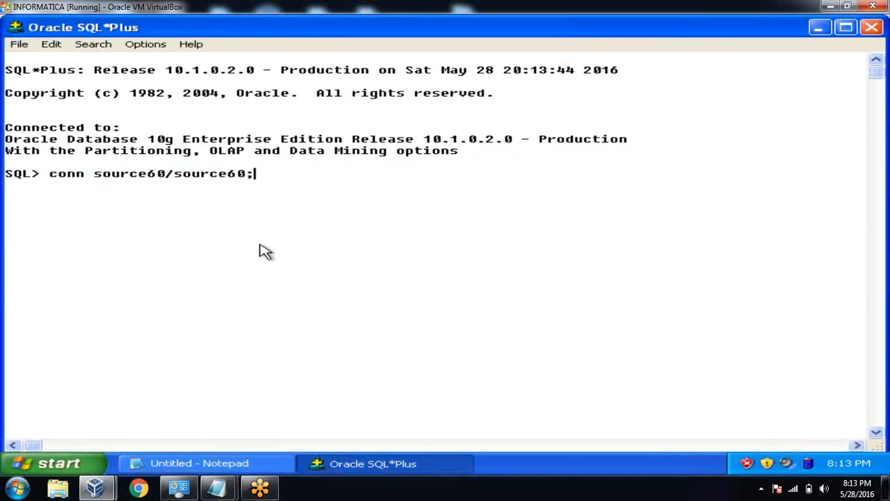
key("Return")
type("select *from tab;")
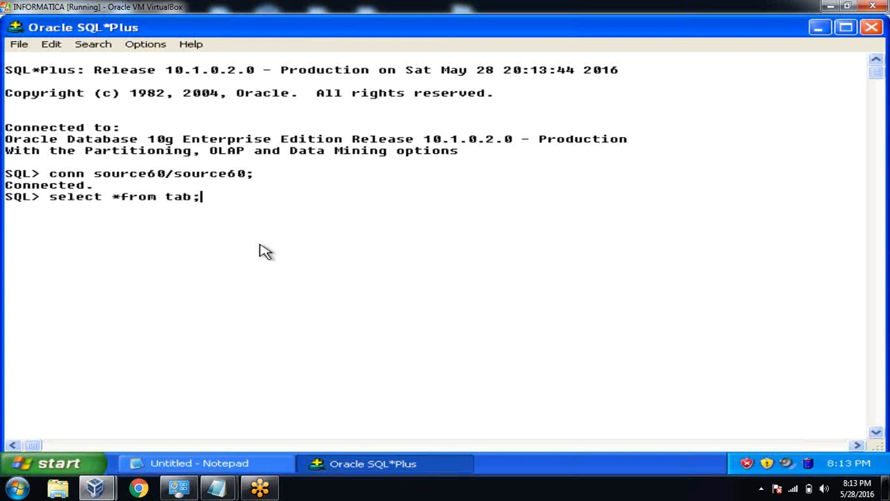
key("Return")
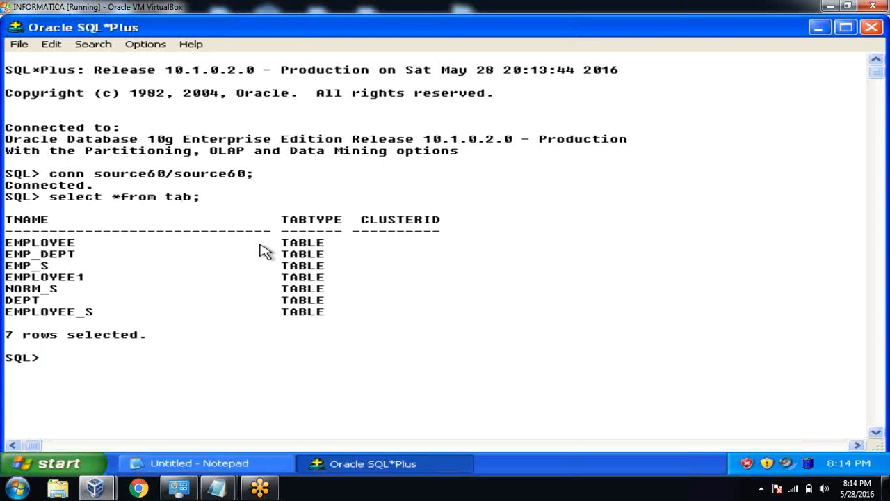
Create table s1 (eno number, ename varchar2(20), sal number) and s2 (dno number, dname varchar2(20)).
type("create table s1(eno number,ename varchar2(20),sal number,etl_ld_dt date,etl_user")
key("BackSpace")
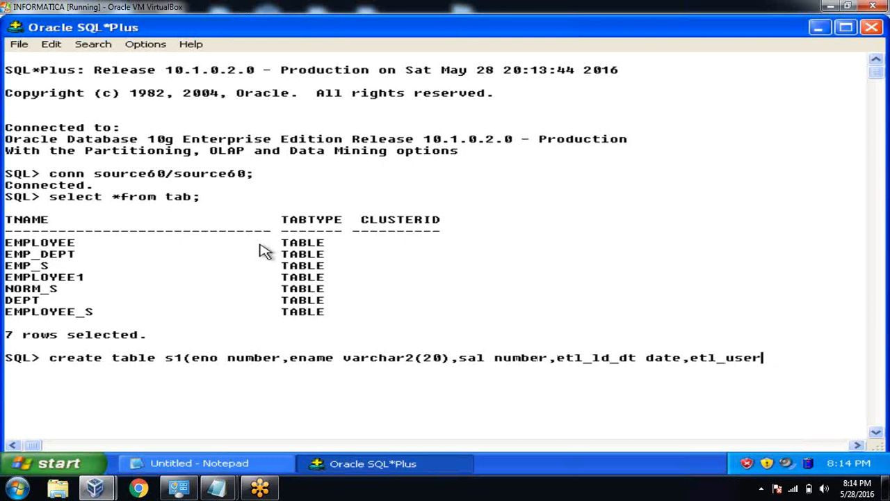
key("BackSpace")
key("BackSpace")
key("BackSpace")
key("BackSpace")
key("BackSpace")
key("BackSpace")
key("BackSpace")
key("BackSpace")
key("BackSpace")
key("BackSpace")
key("BackSpace")
key("BackSpace")
key("BackSpace")
key("BackSpace")
key("BackSpace")
key("BackSpace")
key("BackSpace")
key("BackSpace")
key("BackSpace")
key("BackSpace")
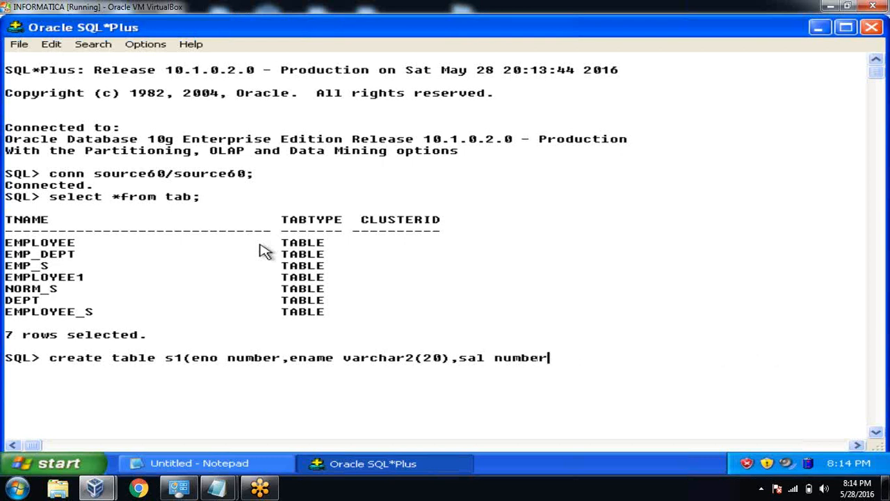
type(")")
type("eate table ")
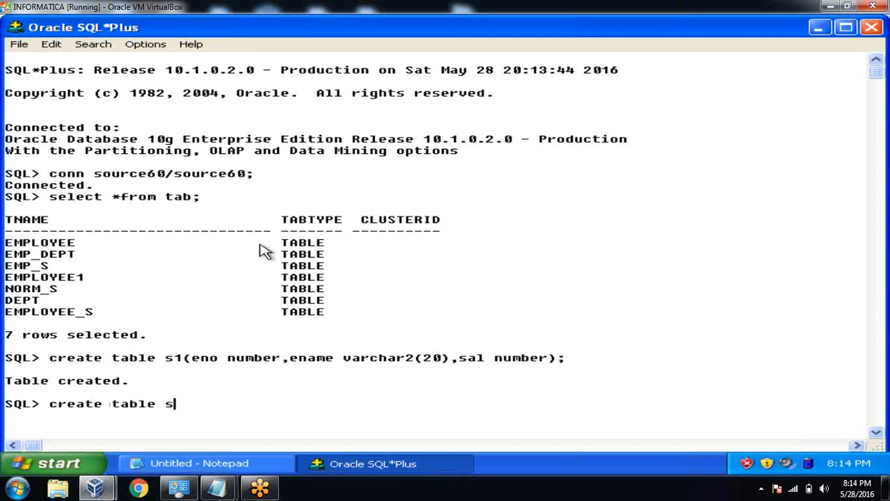
type("s2(dno number,dname varchar2(2")
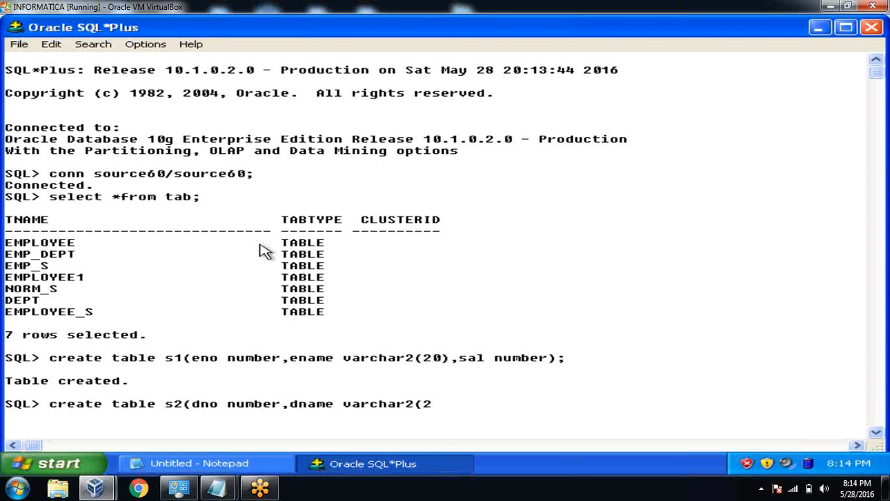
type("0));")
key("Return")
type("conn ")
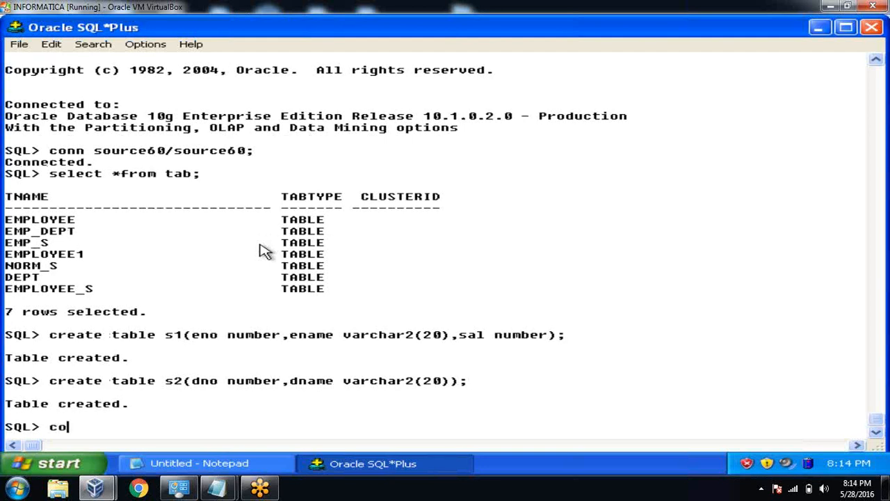
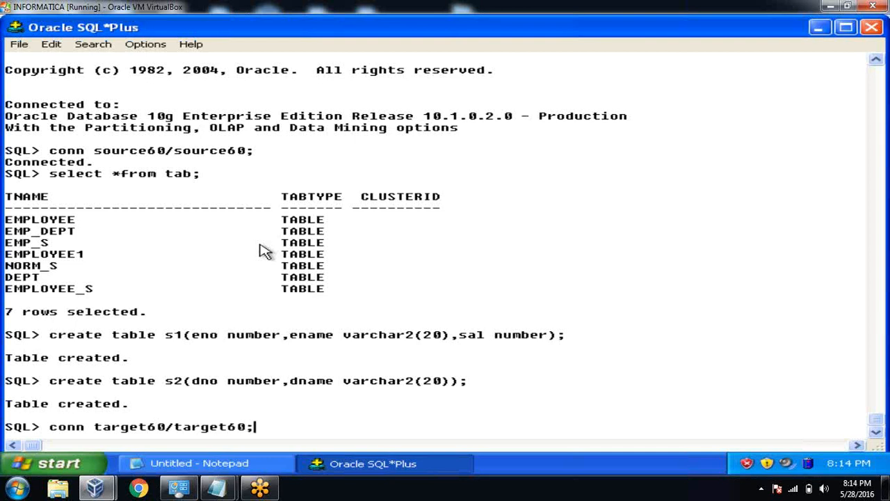
key("Return")
type("cret")
key("BackSpace")
type("ate table t1")
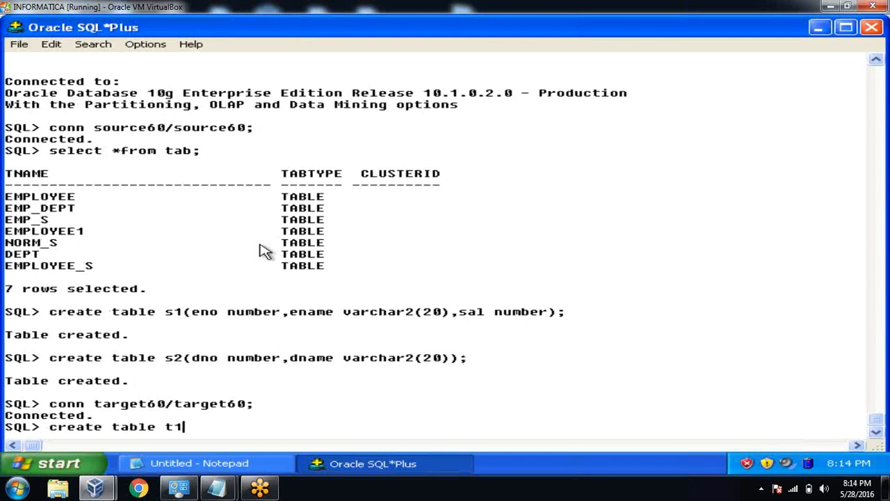
type("(eno numb")
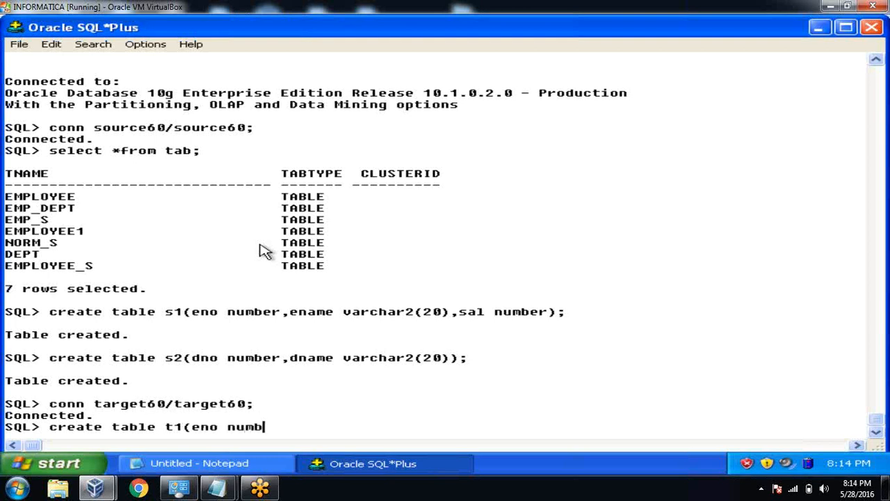
type("er,ename varhar")
key("BackSpace")
key("BackSpace")
key("BackSpace")
type("char2(20),sa")
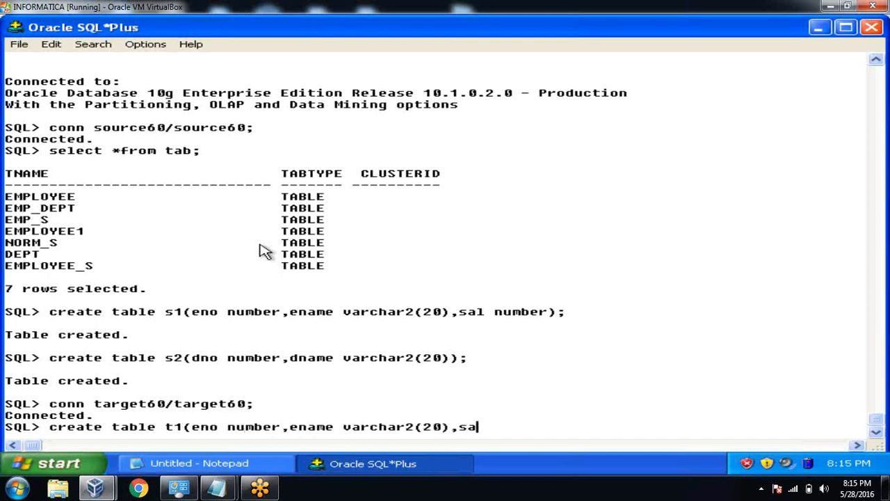
type("l number,")
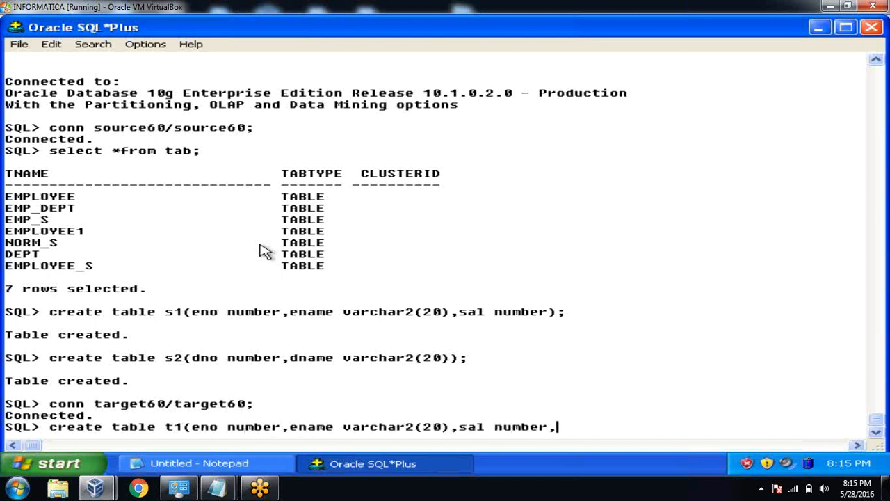
type("etl_ld_dt")
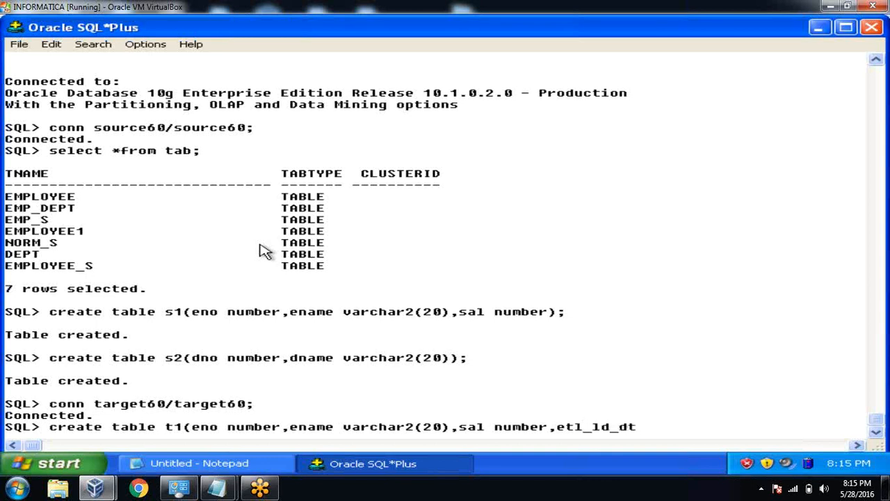
type(" date,etl_user vacrcha")
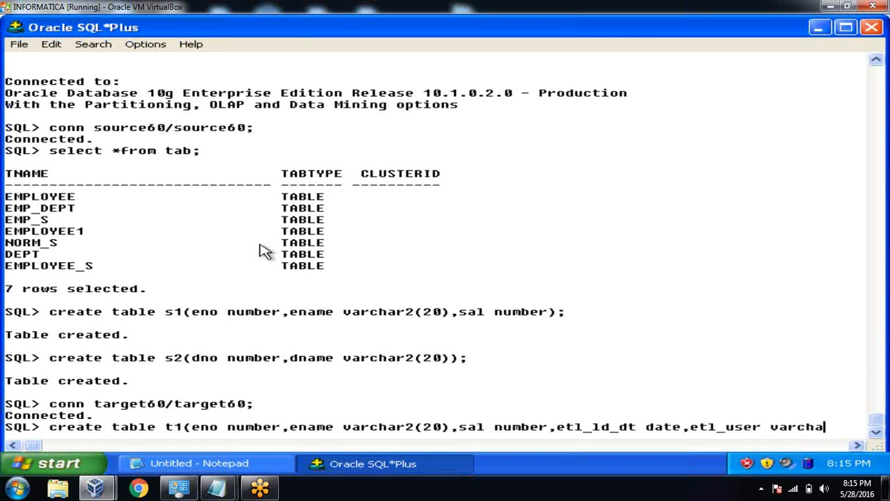
type("r2(20")
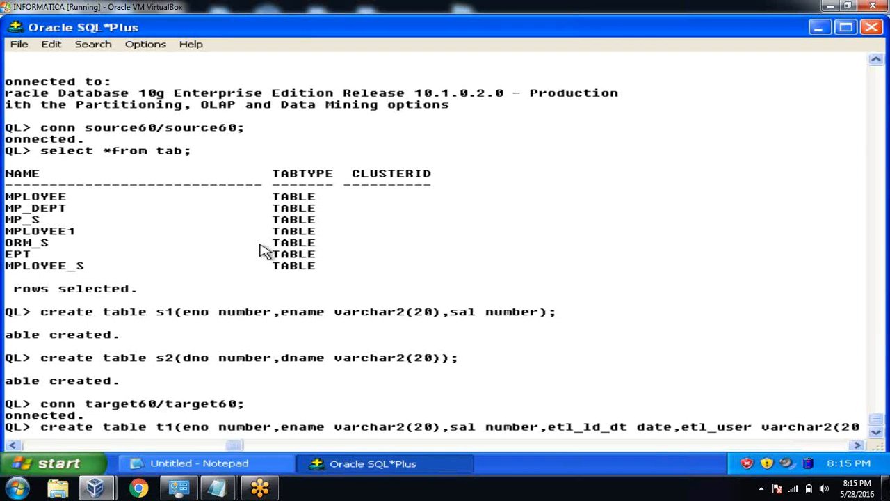
type("));")
key("Return")
Create t2 with dno, dname, etl_ld_dt date and etl_user varchar2(20).
type("create table t")
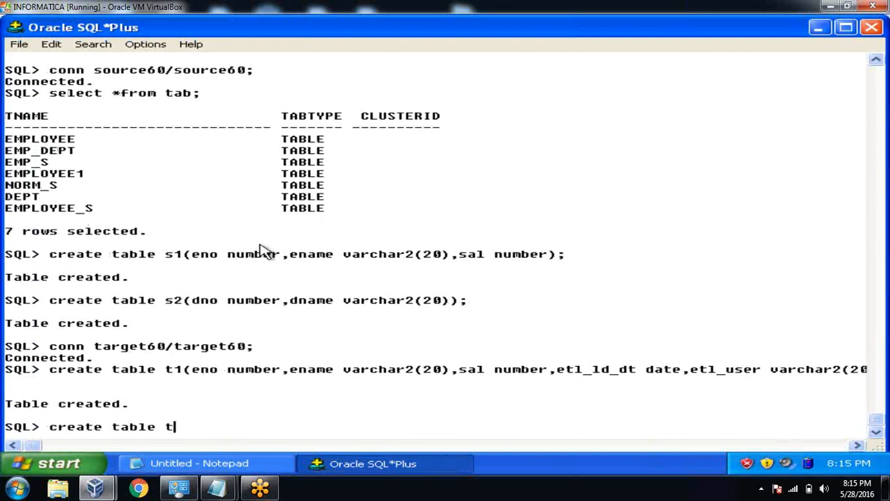
type("2(en")
key("BackSpace")
key("BackSpace")
type("don")
key("BackSpace")
key("BackSpace")
key("BackSpace")
type("no numbe")
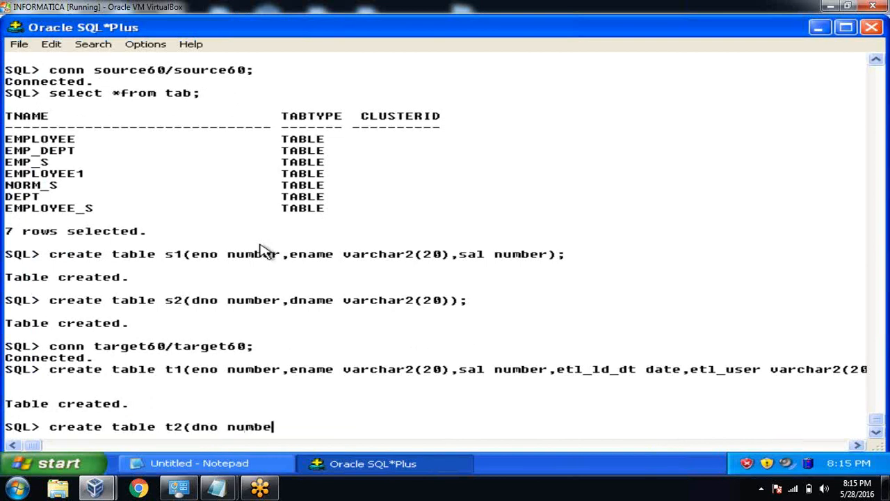
type("r,dname varchar2(20),etl_ld_dt date,etl_user varchar")
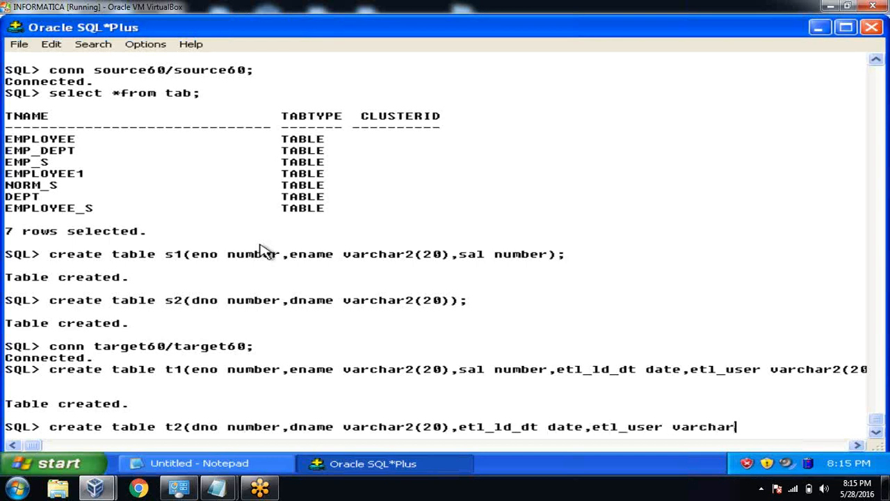
type("2(20))")
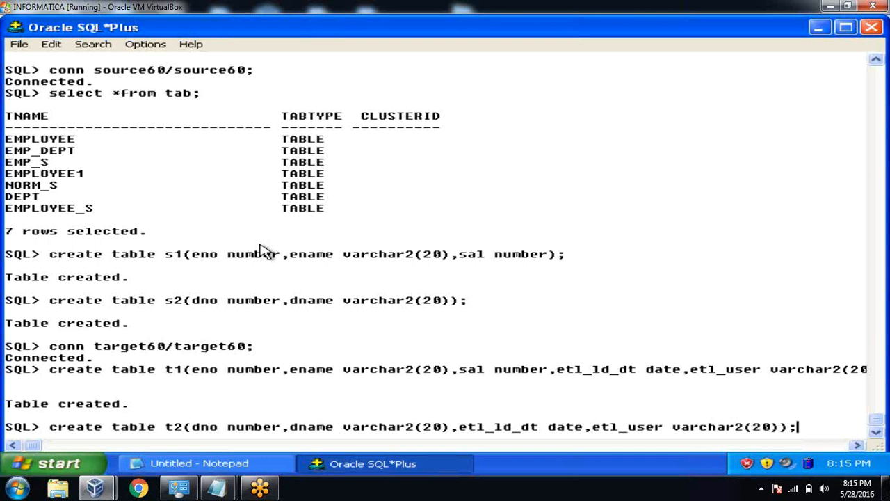
type(";")
key("Return")
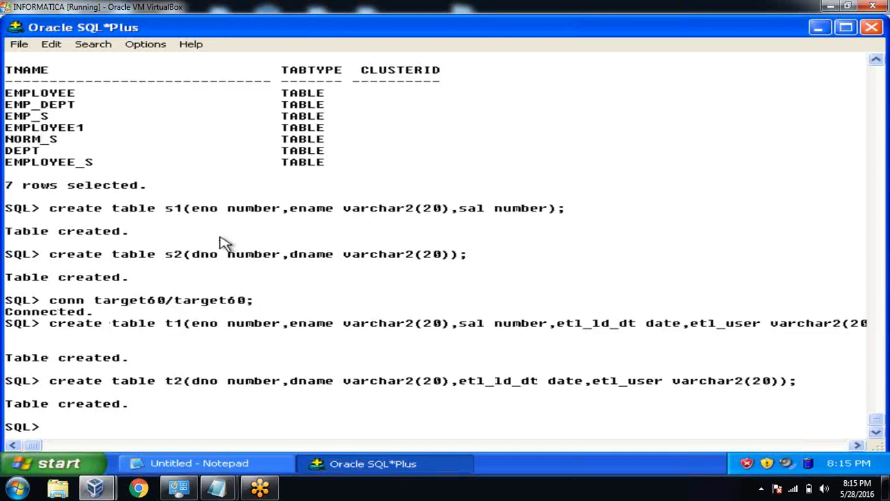
left_click_drag(165, 209, 192, 210)
left_click_drag(167, 324, 190, 331)
left_click_drag(165, 255, 181, 258)
left_click_drag(166, 381, 192, 393)
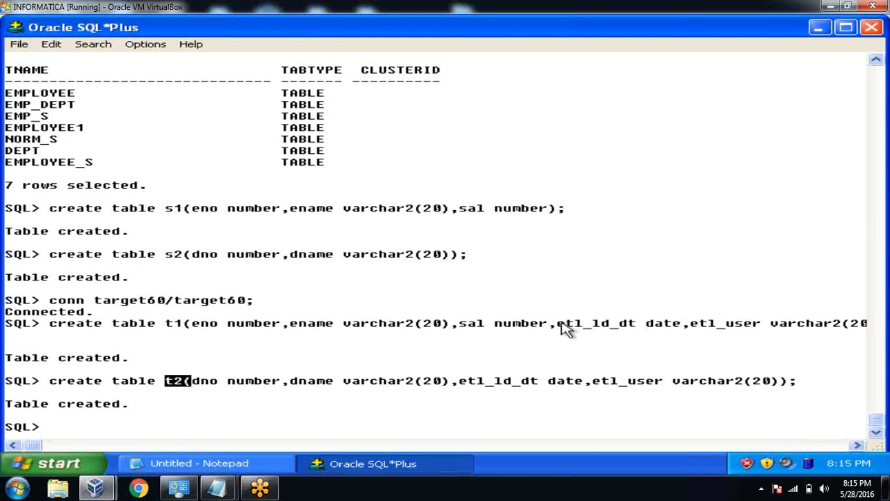
left_click_drag(558, 318, 788, 339)
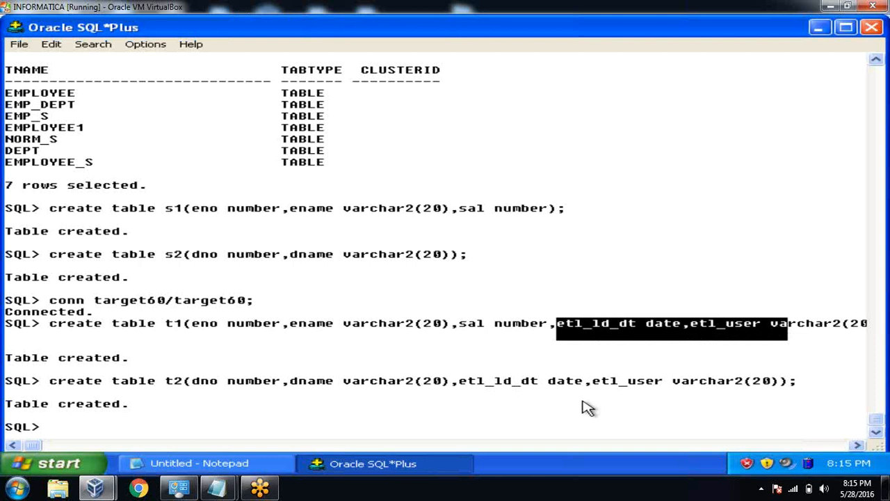
left_click_drag(459, 369, 797, 392)
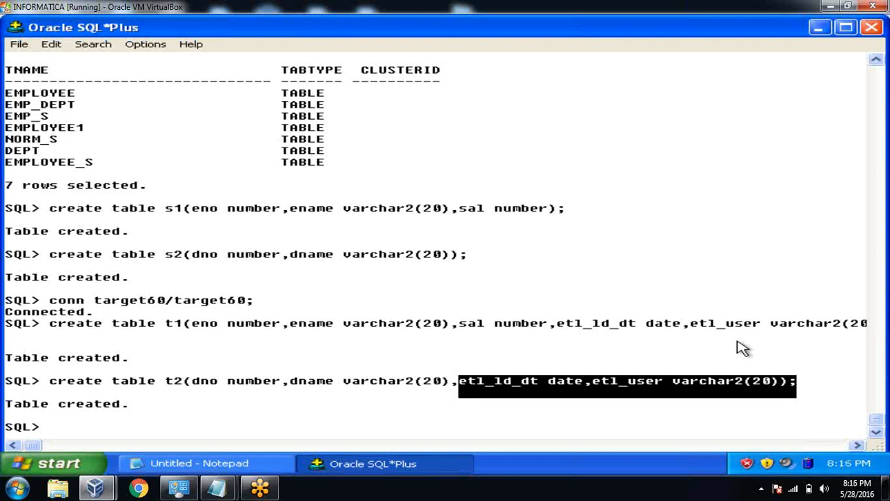
Launch PowerCenter Designer from All Programs, close the startup tip and maximize it.
left_click(85, 463)
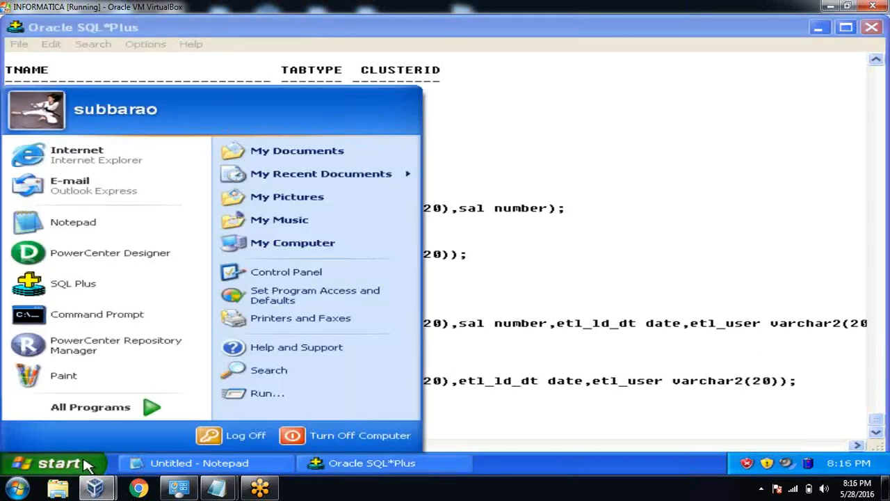
left_click(159, 408)
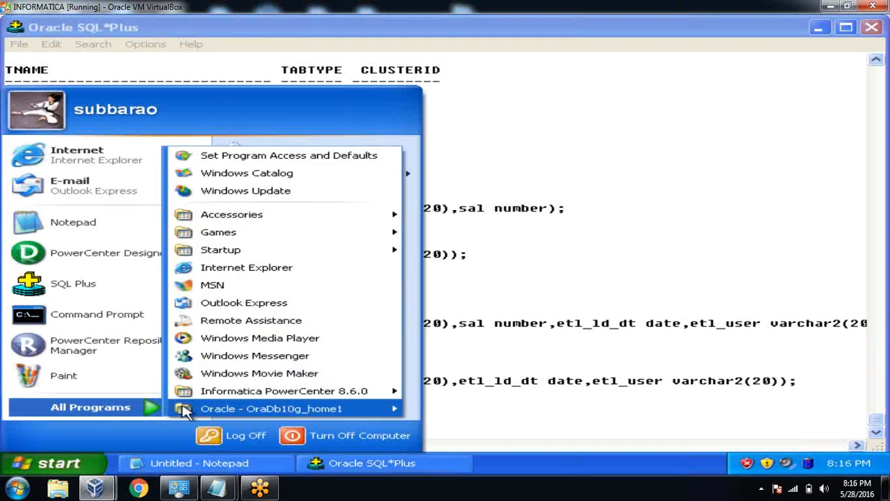
mouse_move(334, 392)
mouse_move(433, 392)
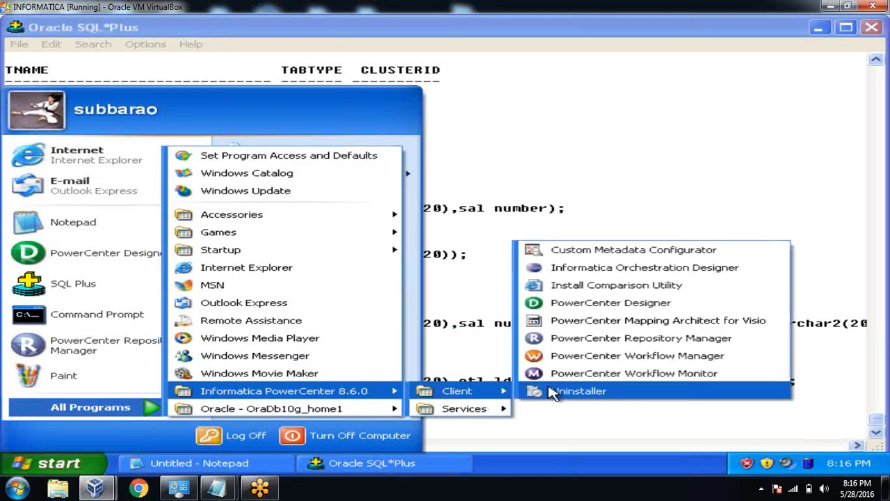
left_click(626, 304)
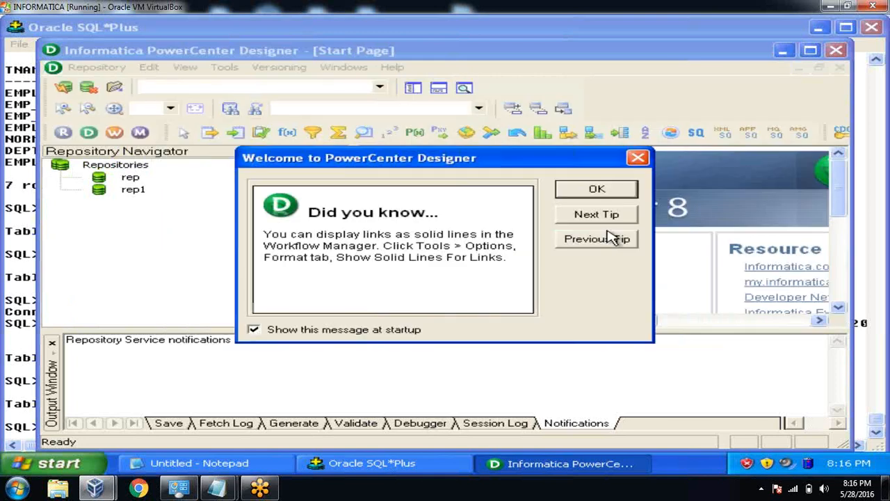
left_click(597, 194)
left_click(810, 50)
Log in to the rep repository by entering the repository password.
double_click(96, 152)
left_click(349, 258)
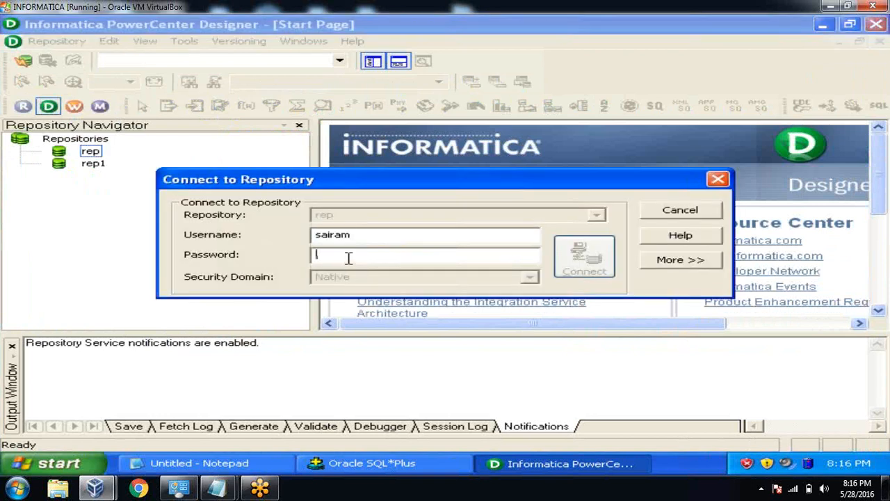
type("s")
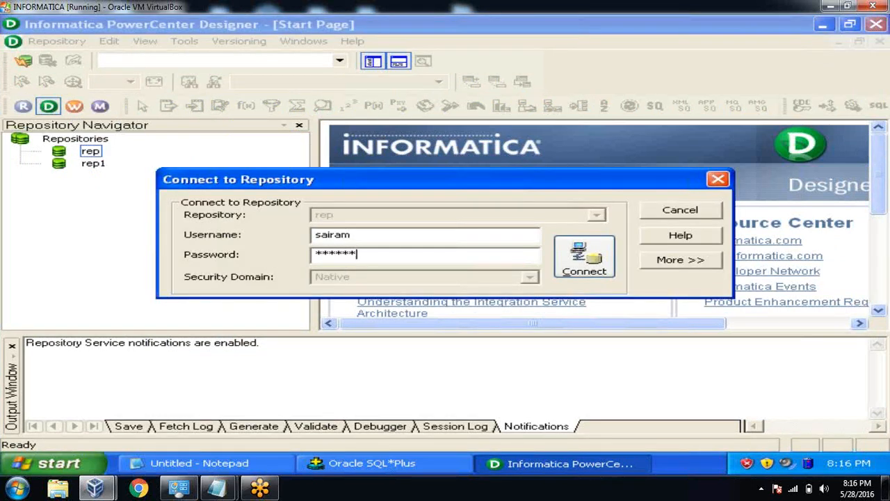
key("Return")
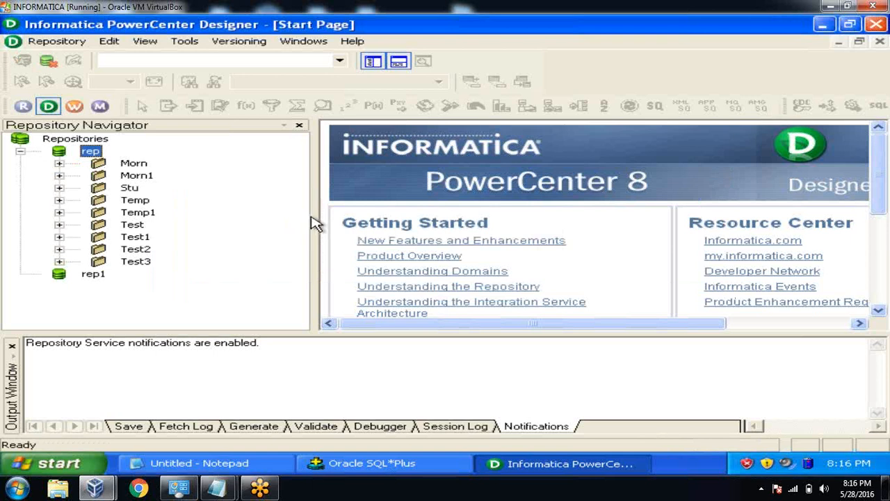
left_click_drag(314, 215, 247, 214)
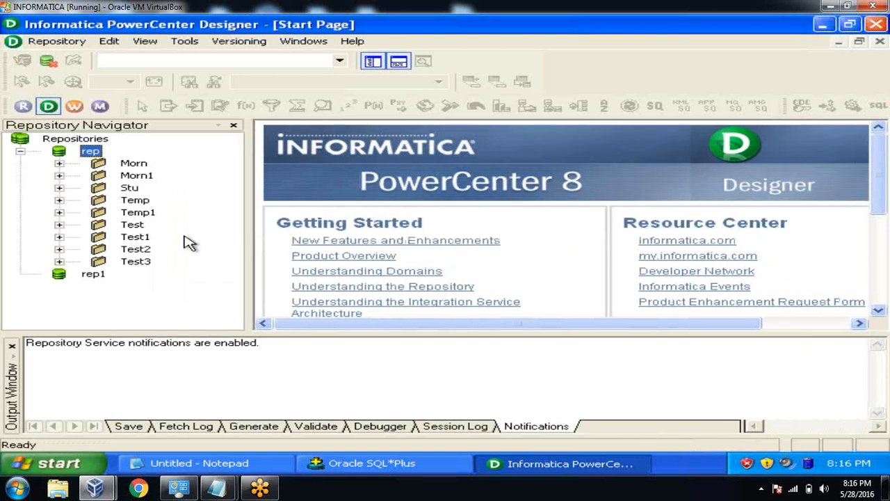
double_click(134, 249)
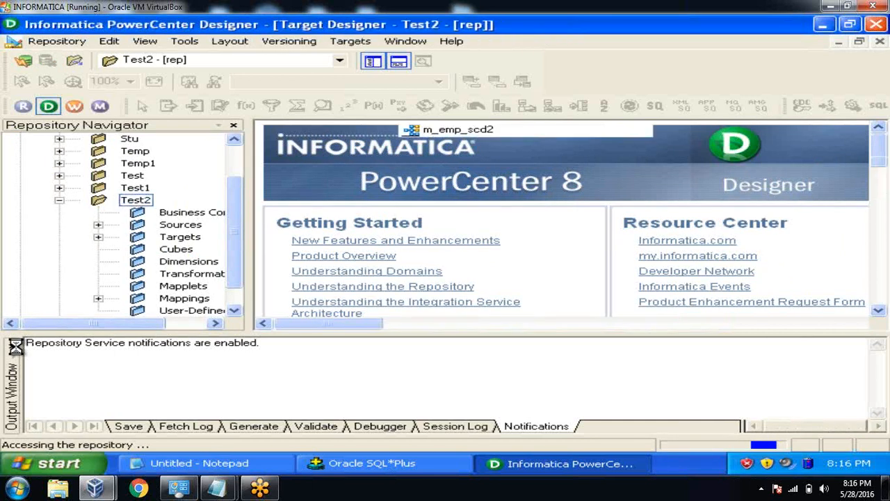
mouse_move(125, 428)
left_mouse_down()
mouse_move(113, 433)
mouse_move(139, 433)
left_mouse_up()
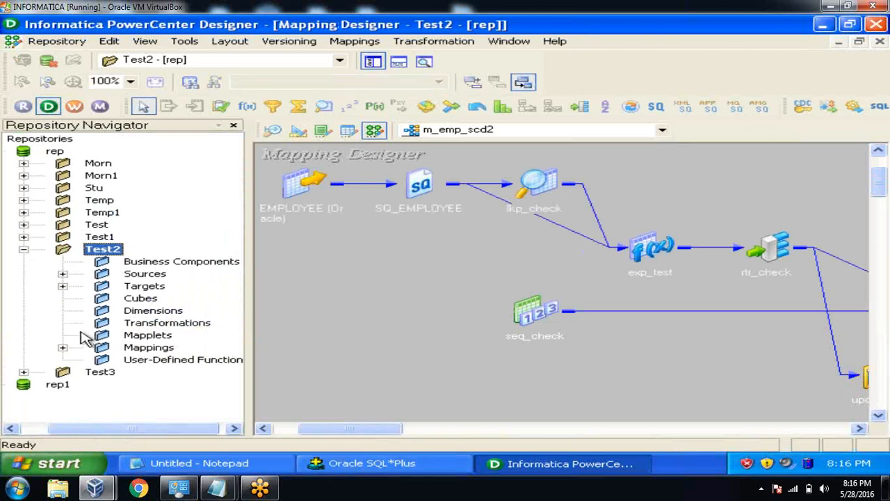
left_click(62, 274)
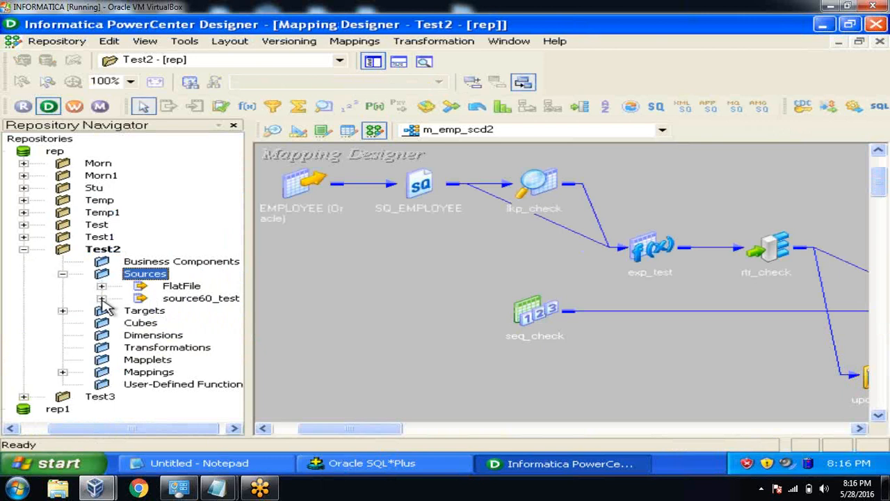
left_click(101, 298)
left_click(63, 397)
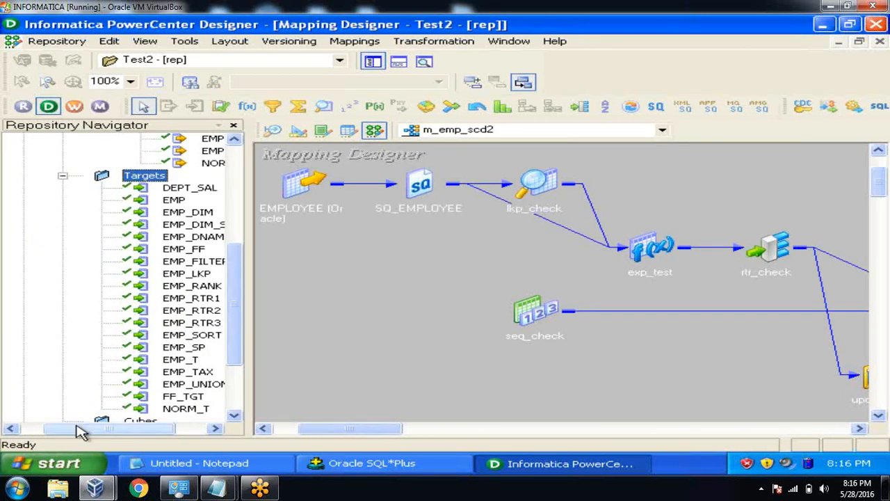
left_click_drag(80, 430, 111, 430)
left_click_drag(242, 324, 238, 280)
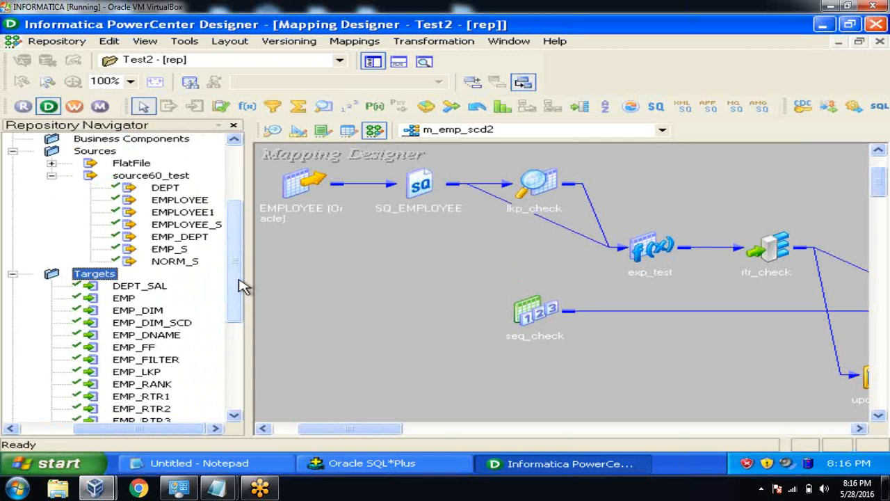
Switch to the Source Analyzer and clear EMPLOYEE_S from the workspace.
left_click(272, 130)
right_click(512, 175)
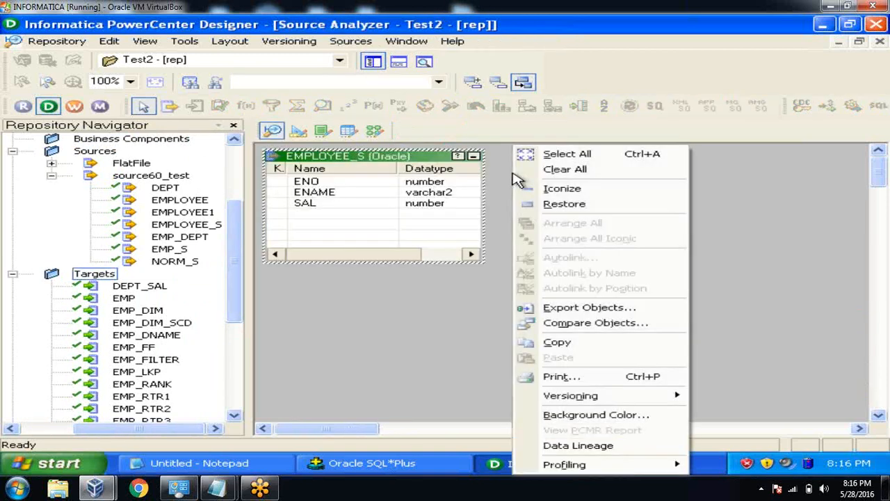
left_click(549, 174)
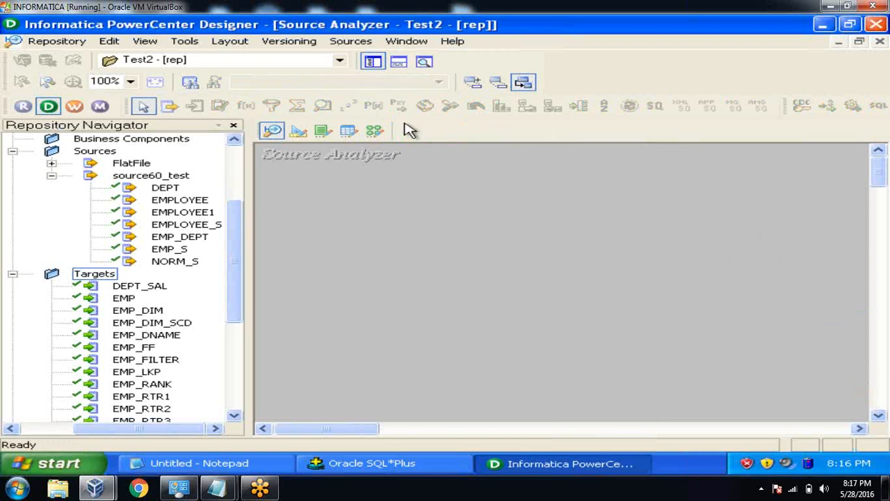
Start a source import from the database and connect with the source database password.
left_click(354, 44)
left_click(356, 61)
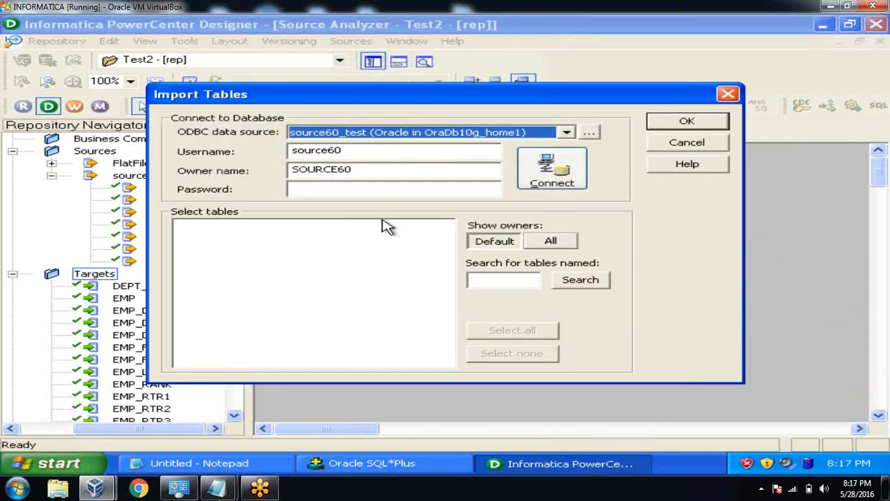
left_click(376, 188)
type("s")
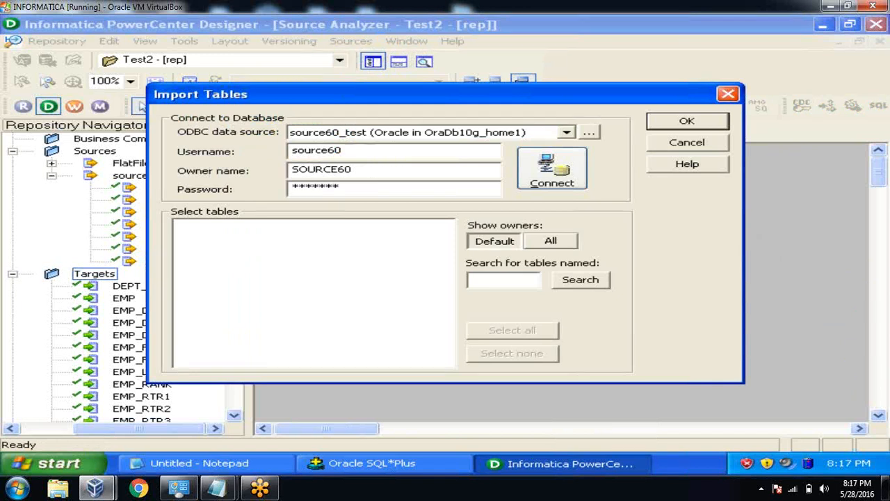
left_click(549, 174)
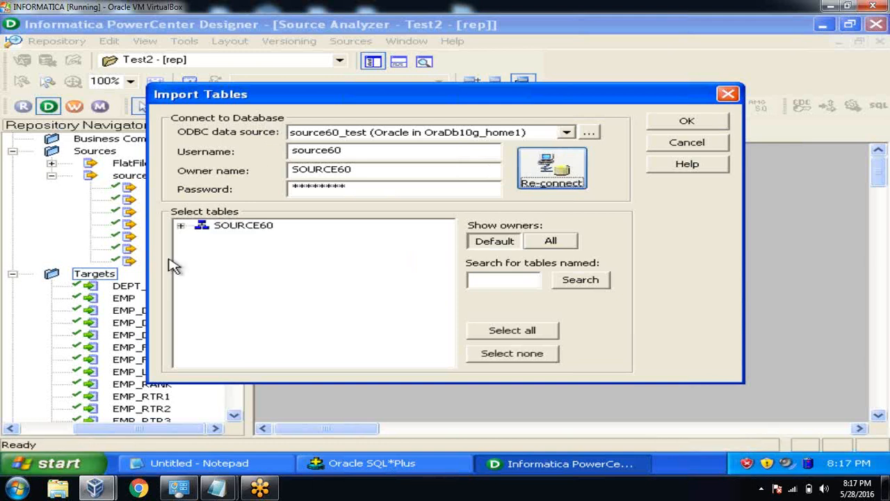
left_click(180, 226)
left_click(202, 238)
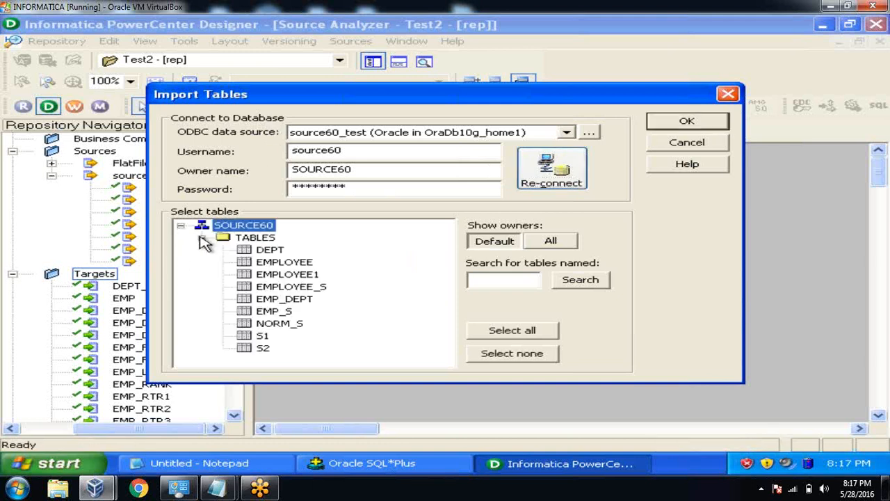
left_click(263, 338)
key("shift+Down")
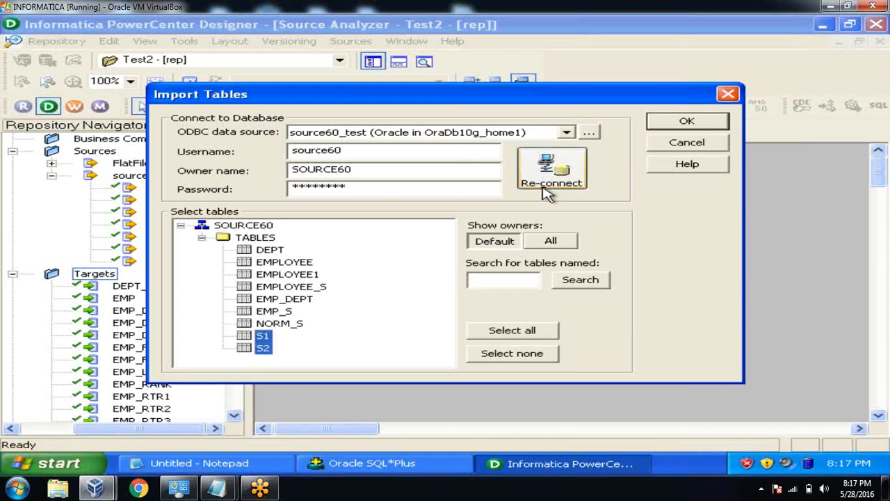
left_click(662, 124)
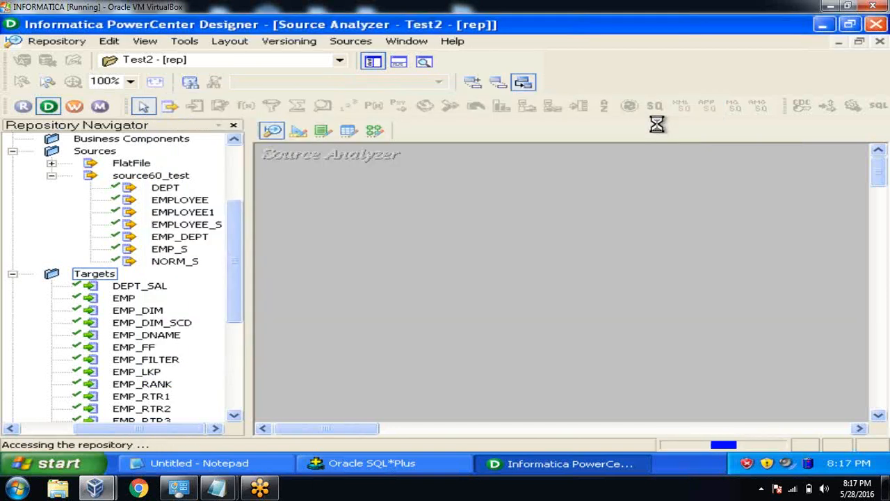
Save the imported S1 and S2 sources to the repository, then switch to the Target Designer.
left_click(58, 43)
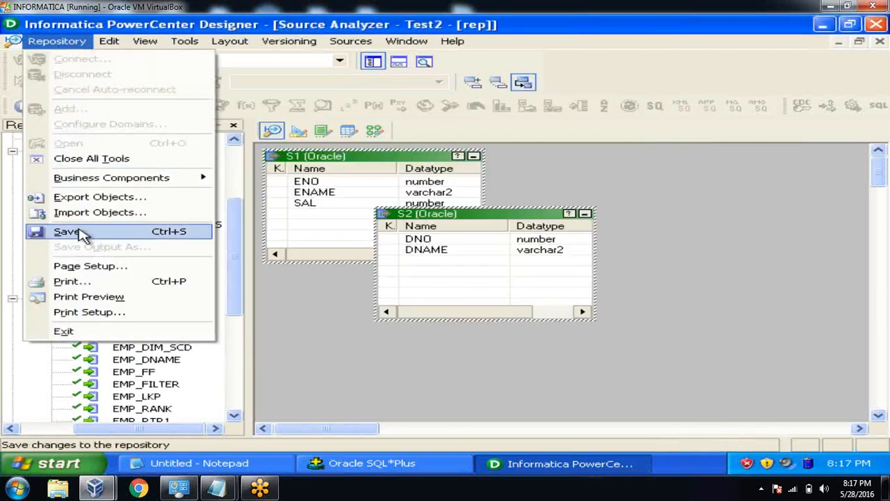
left_click(82, 231)
left_click(12, 345)
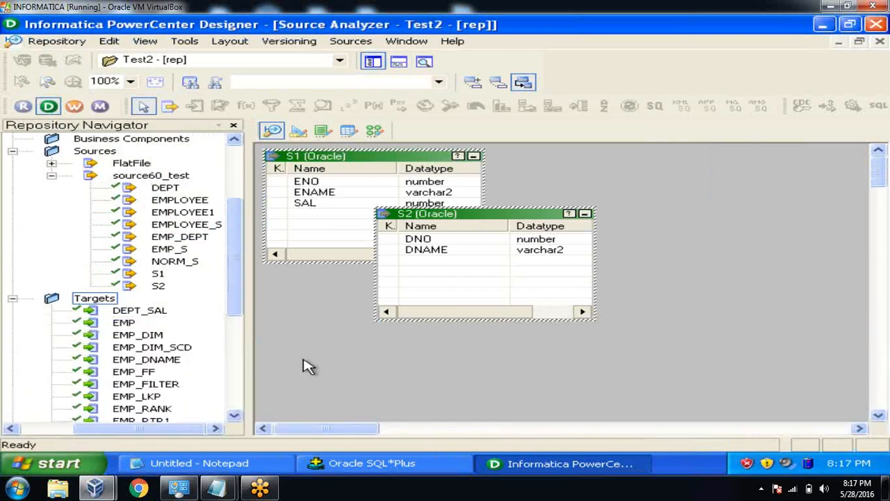
left_click(298, 131)
right_click(583, 189)
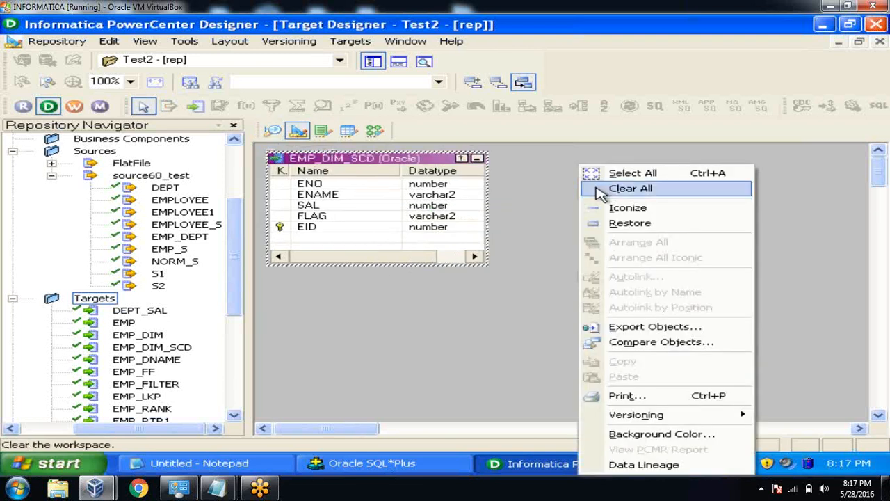
Clear EMP_DIM_SCD from the workspace and connect to the target database for import.
left_click(597, 190)
left_click(357, 46)
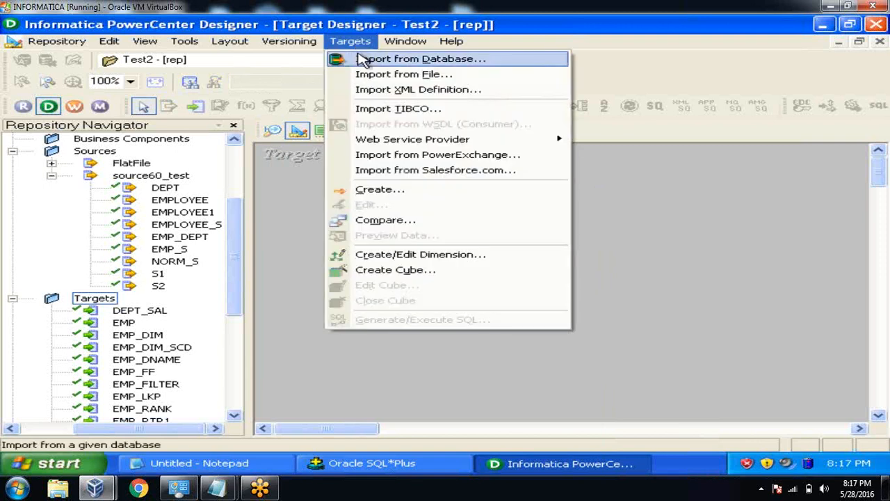
left_click(362, 60)
left_click(382, 192)
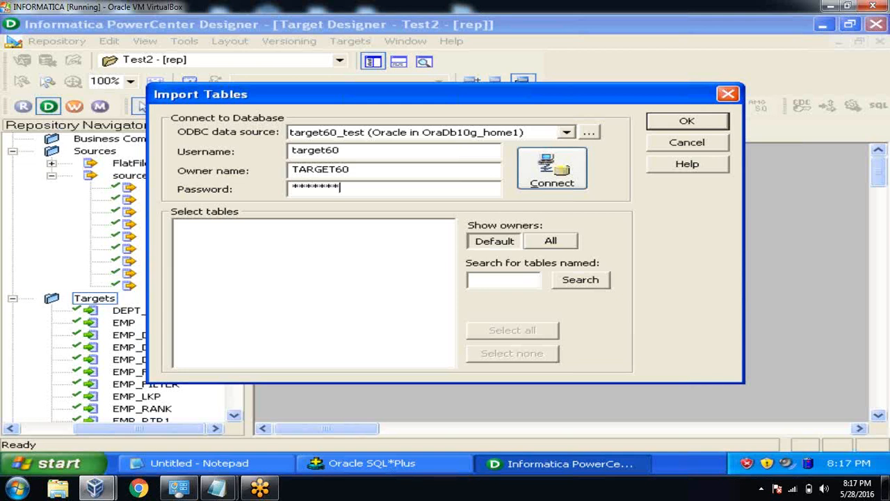
left_click(556, 182)
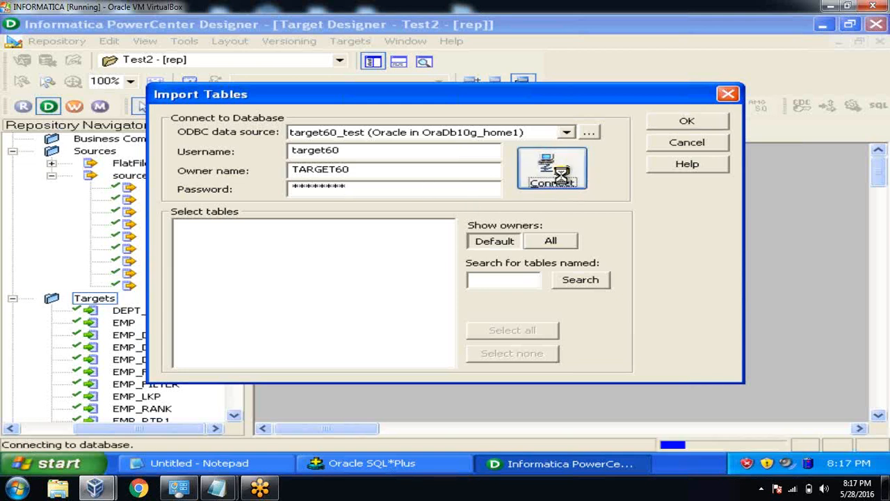
left_click(180, 226)
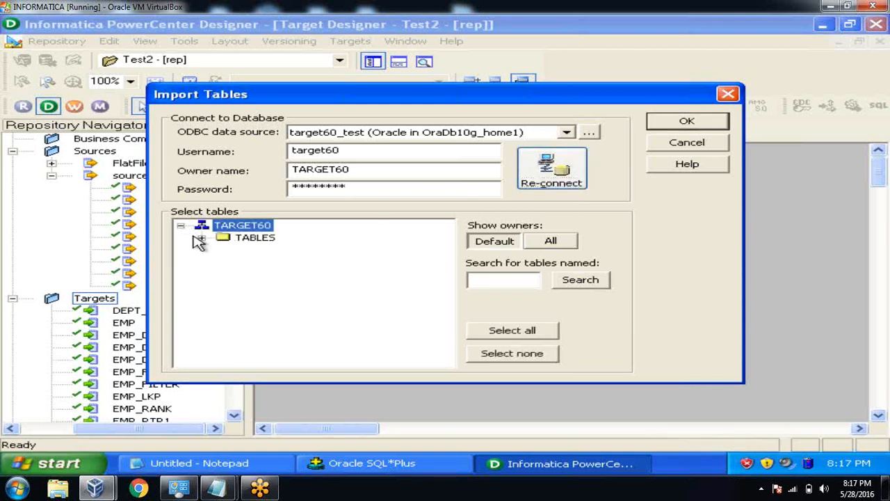
left_click(201, 238)
left_click_drag(452, 285, 454, 328)
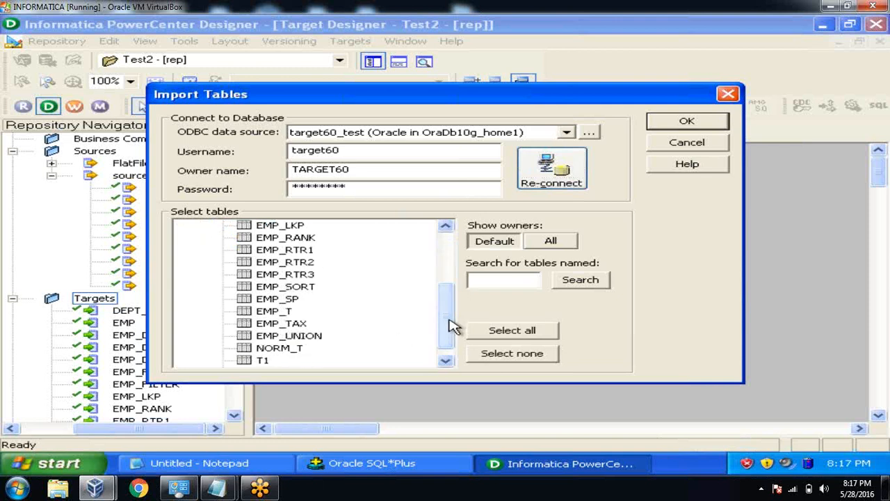
left_click(446, 360)
left_click(265, 351)
left_click(266, 360, "ctrl")
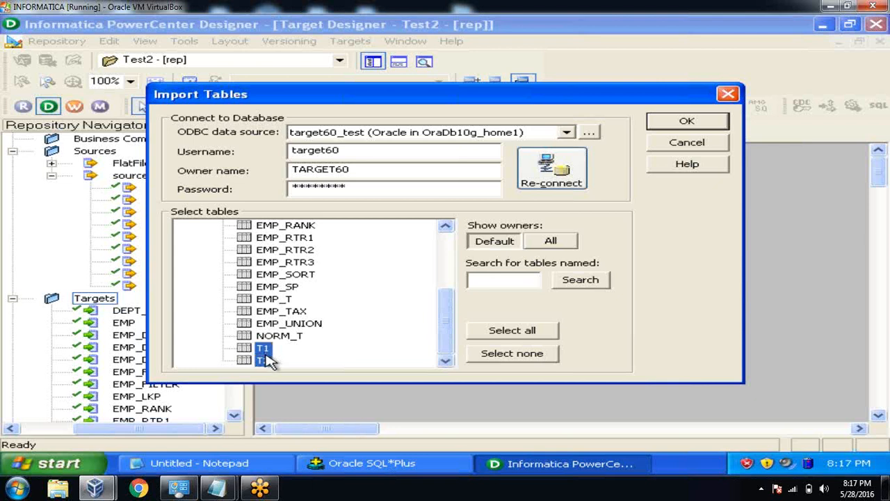
left_click(703, 120)
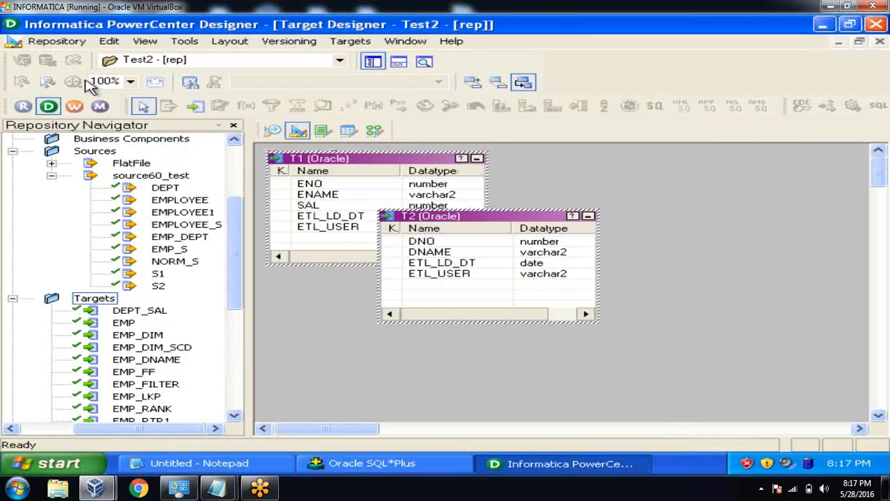
Save the T1 and T2 targets to the repository, close the log, and deselect them.
left_click(69, 41)
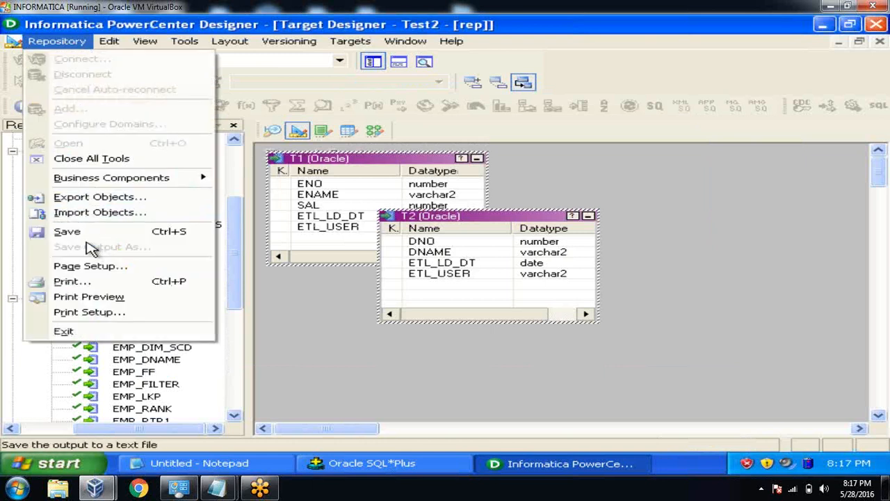
left_click(84, 231)
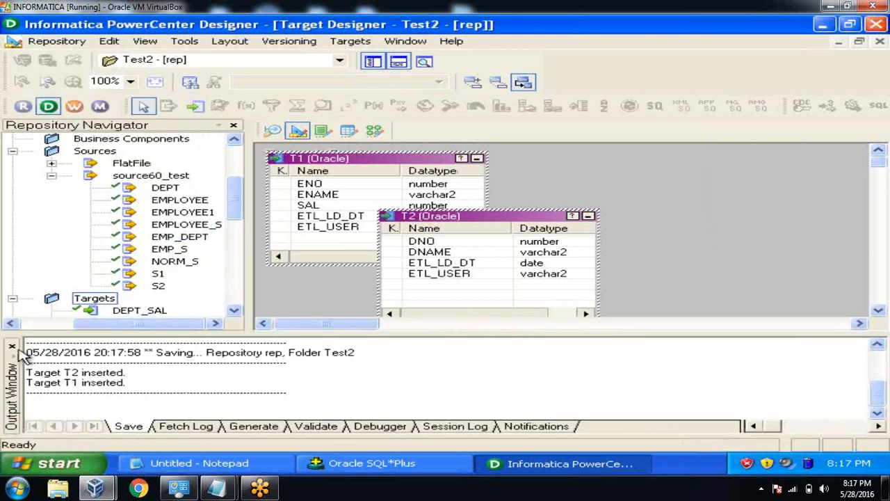
left_click(13, 347)
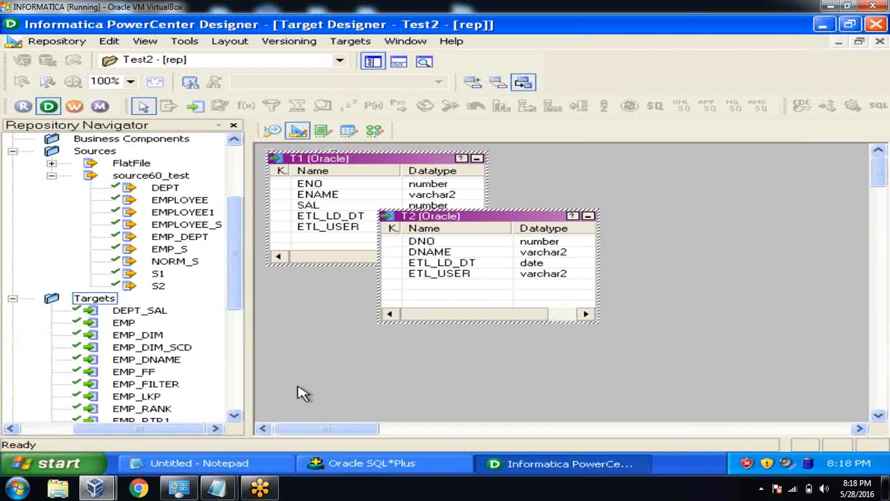
left_click_drag(233, 294, 234, 270)
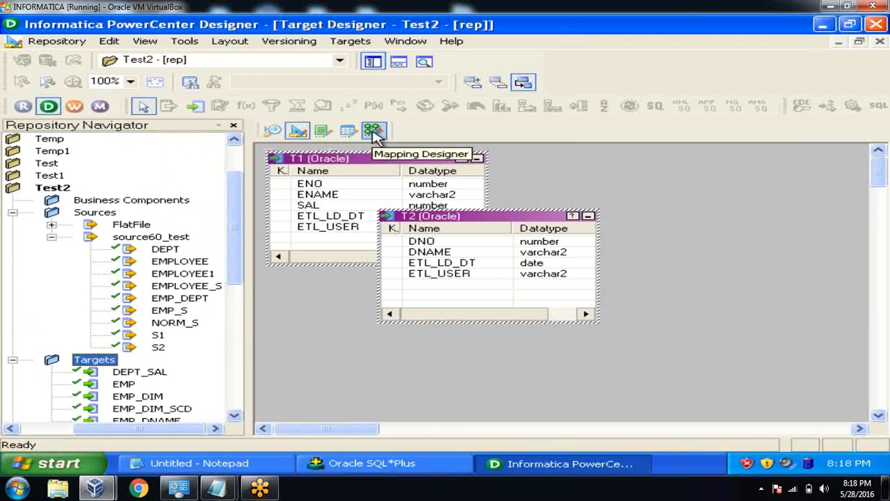
left_click(608, 196)
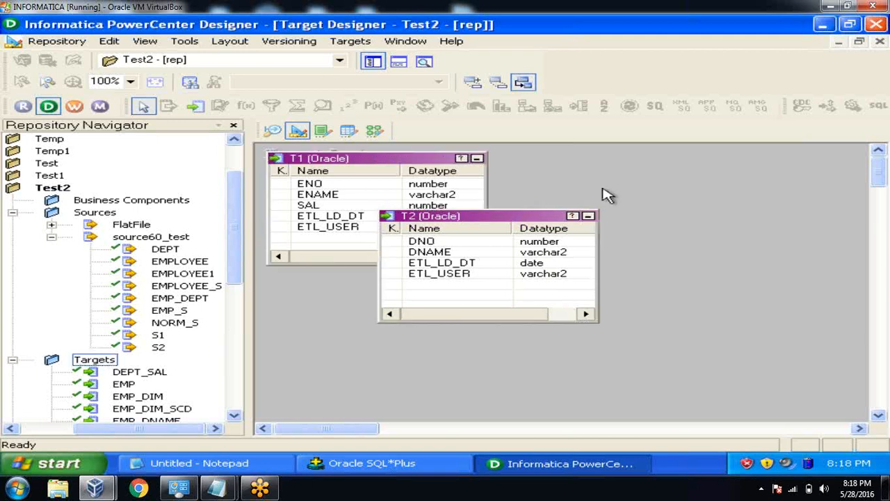
In the Mapping Designer, create a new mapping named m_s1_to_t1.
left_click(380, 133)
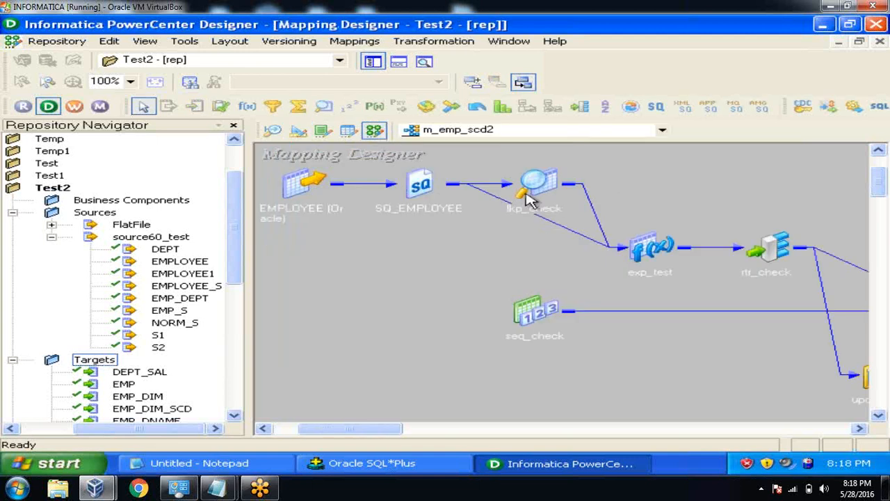
left_click(355, 43)
left_click(364, 58)
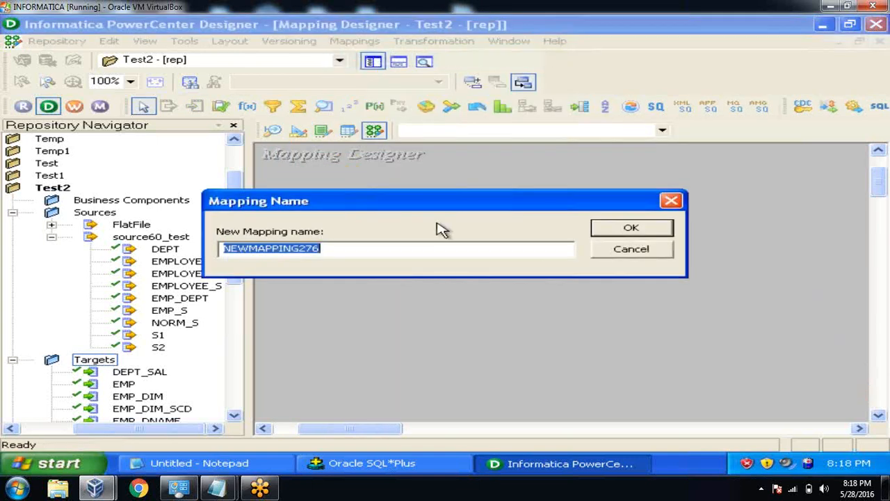
type("m_s1_to_t1")
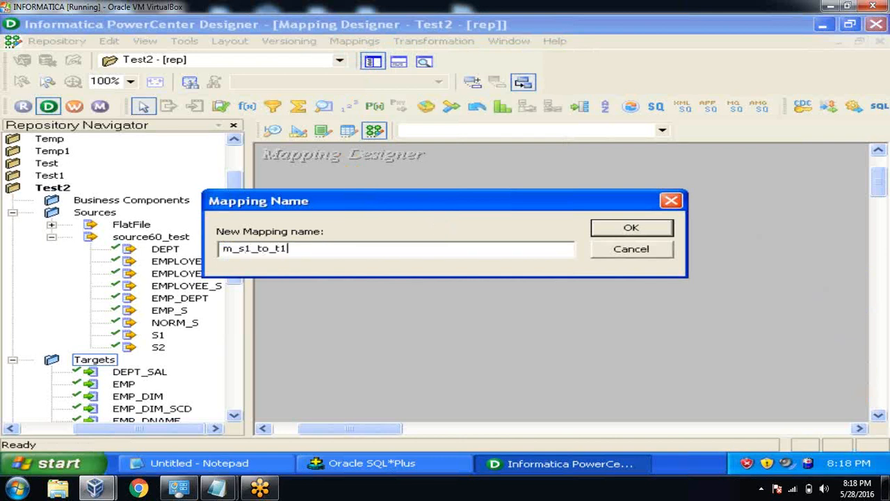
left_click(623, 231)
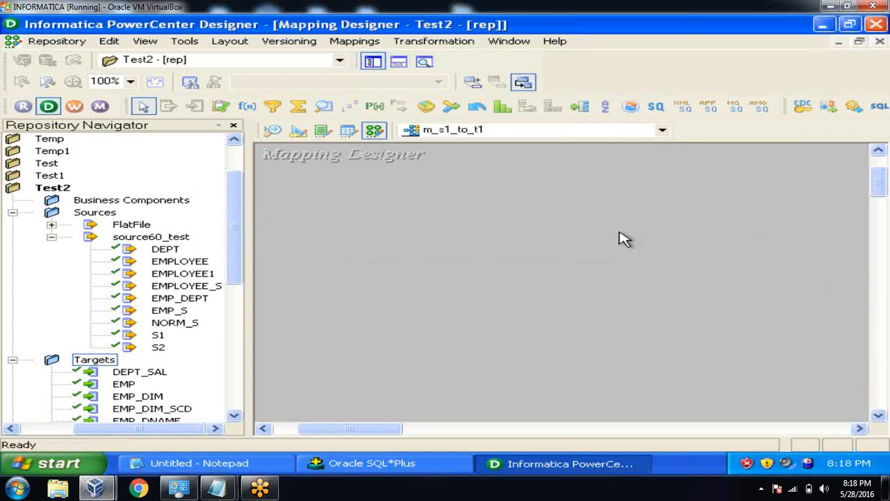
Drag source S1 and target T1 from the repository list onto the mapping canvas.
left_click(159, 336)
left_click_drag(159, 336, 318, 249)
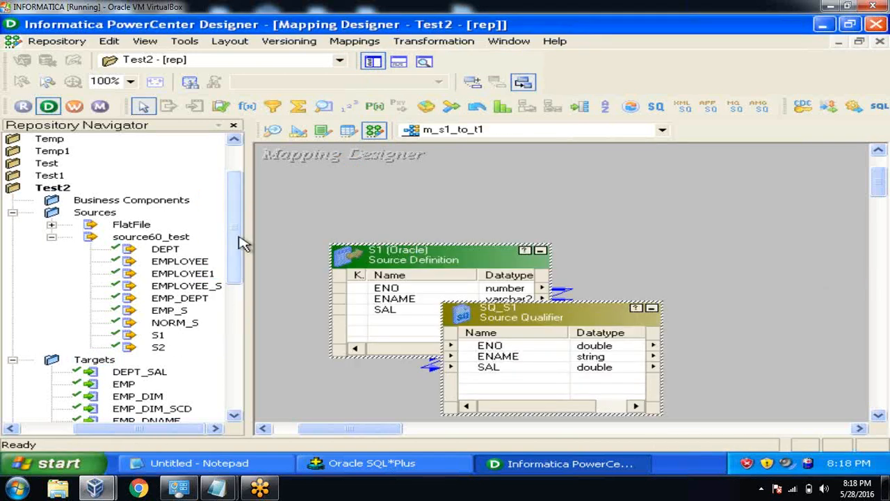
left_click_drag(238, 241, 249, 368)
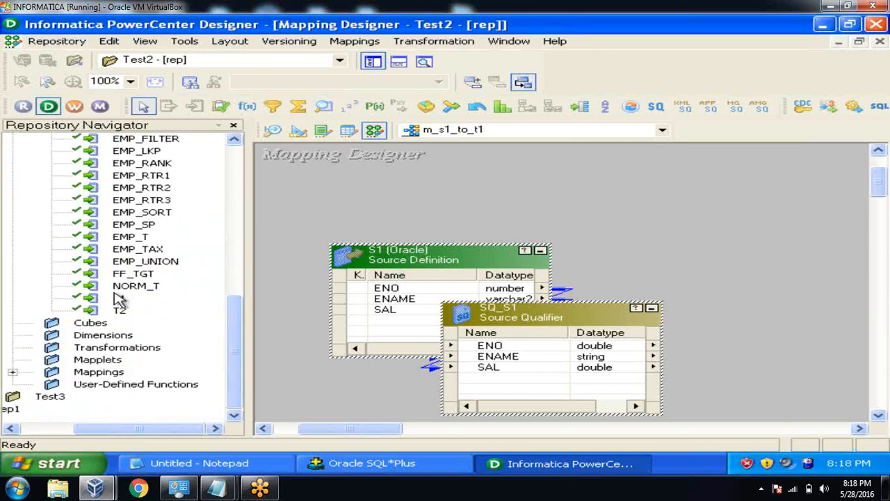
left_click_drag(120, 300, 775, 244)
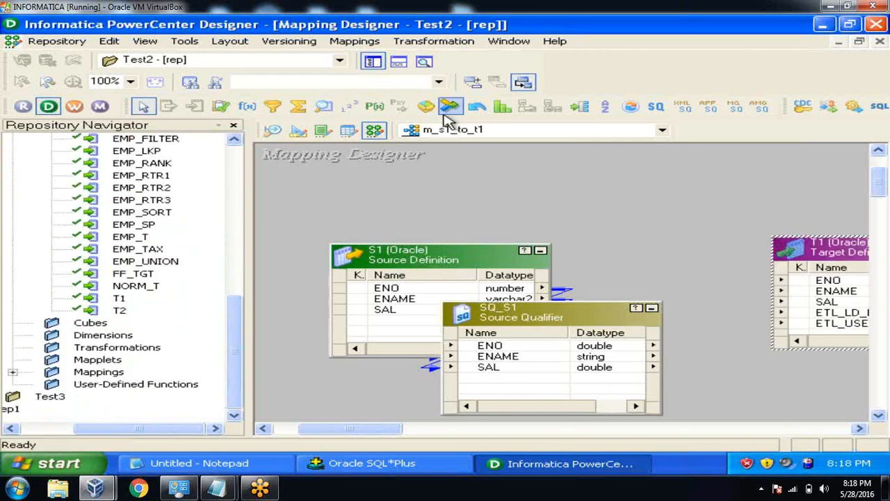
Hide the navigator, iconize S1, and arrange S1, SQ_S1 and T1 left to right.
left_click(372, 63)
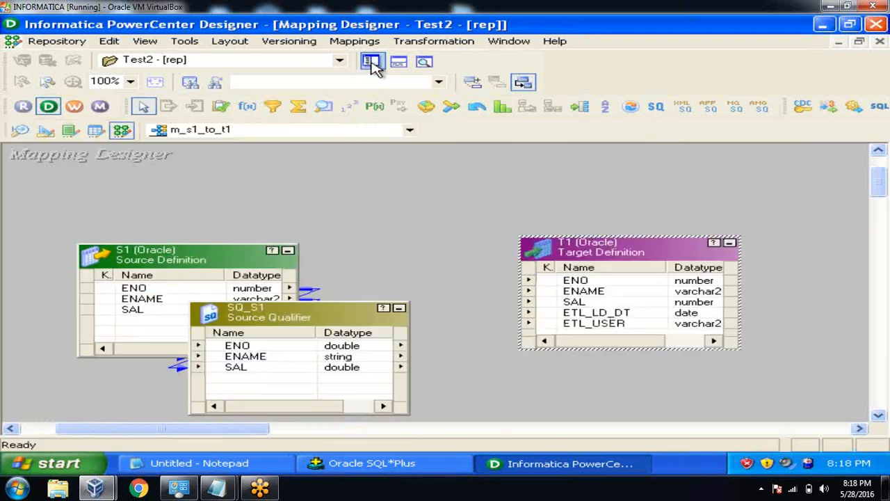
left_click(288, 252)
left_click_drag(96, 261, 53, 228)
left_click_drag(263, 319, 197, 294)
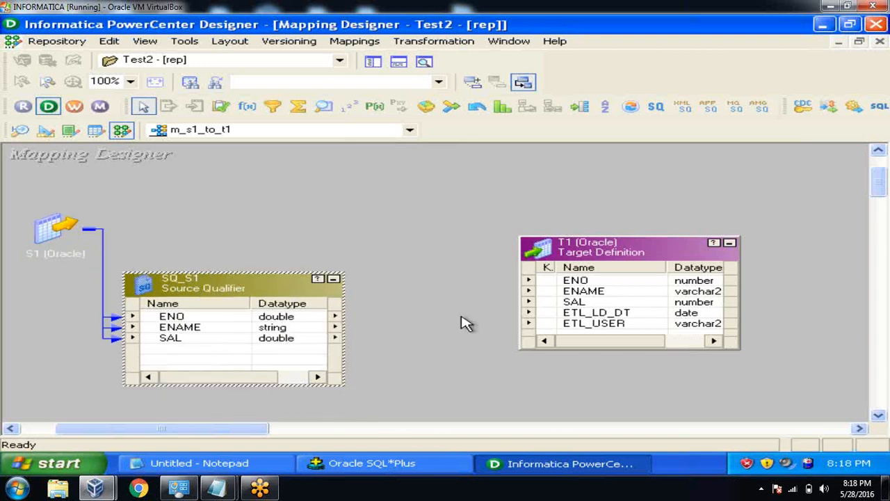
left_click_drag(606, 254, 680, 264)
left_click(454, 206)
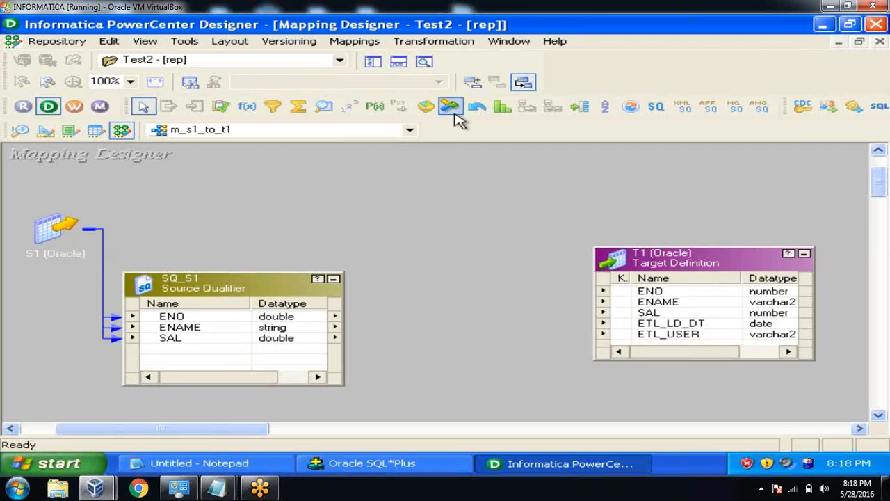
left_click(457, 43)
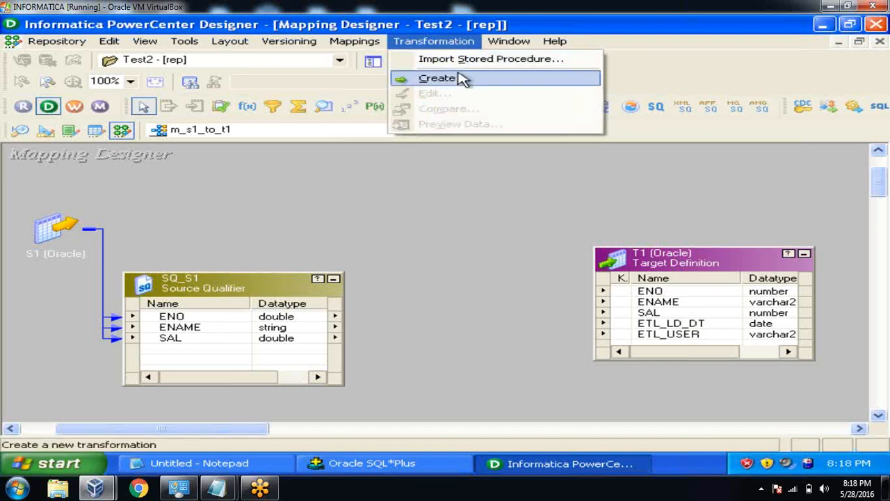
Create an Expression transformation named exp_test and finish the dialog.
left_click(462, 78)
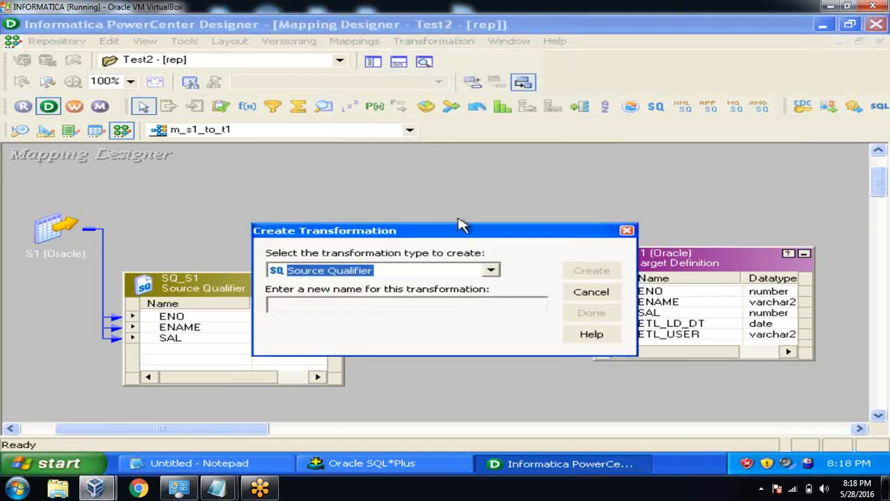
left_click(492, 270)
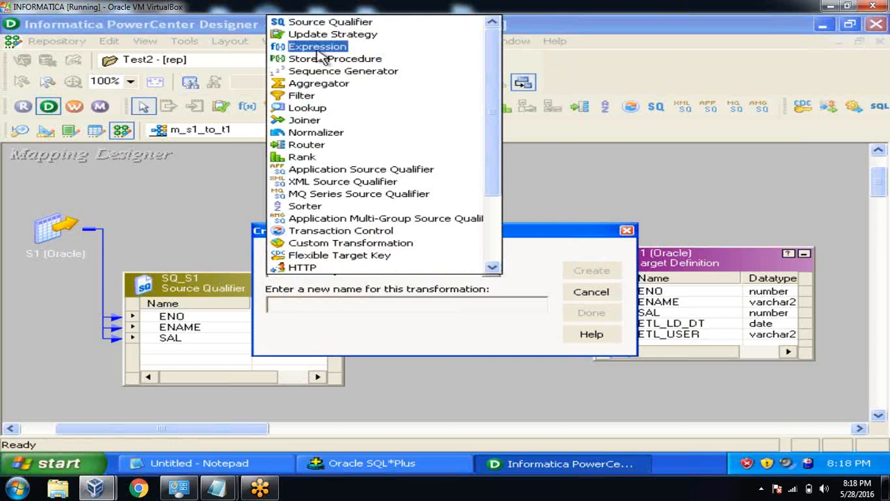
left_click(317, 46)
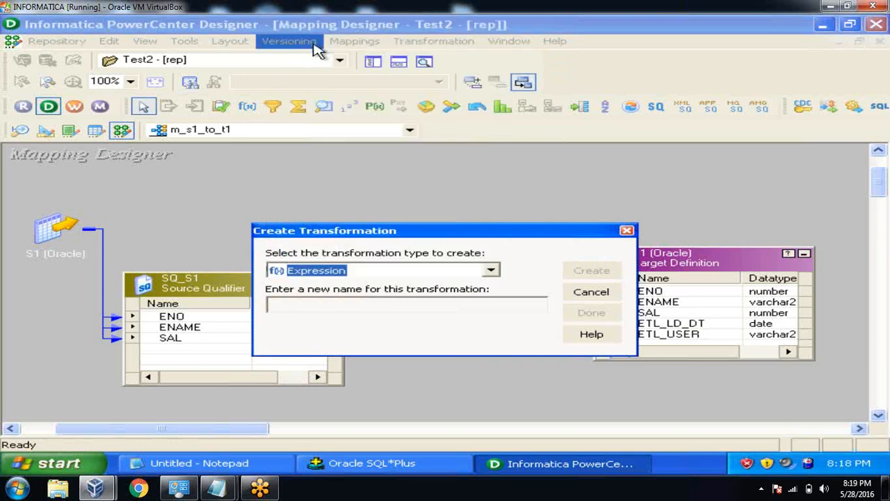
left_click(306, 311)
type("exp_test")
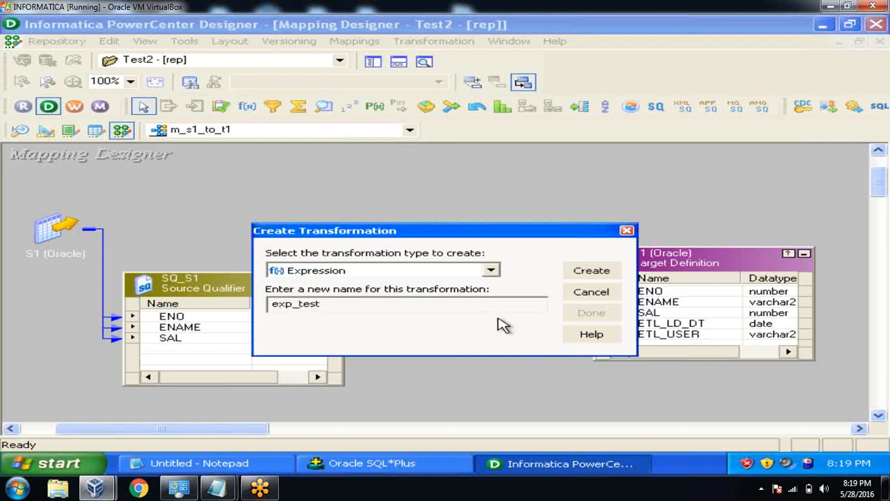
left_click(591, 270)
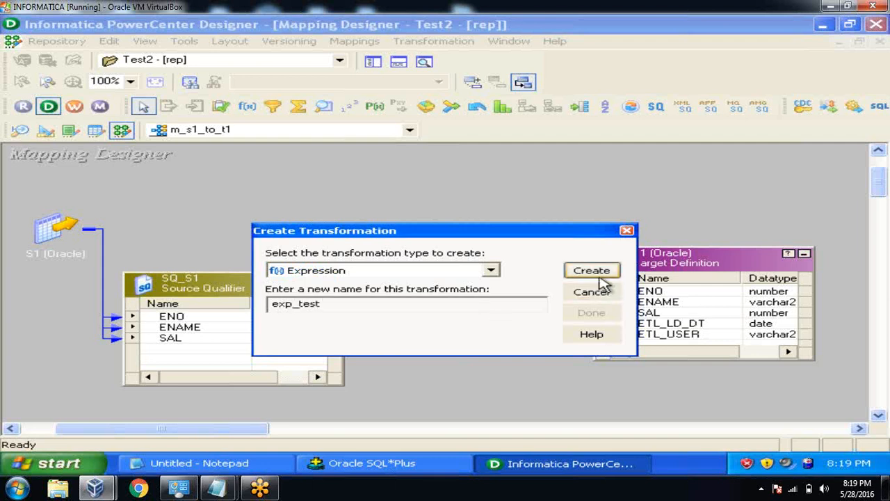
left_click(592, 313)
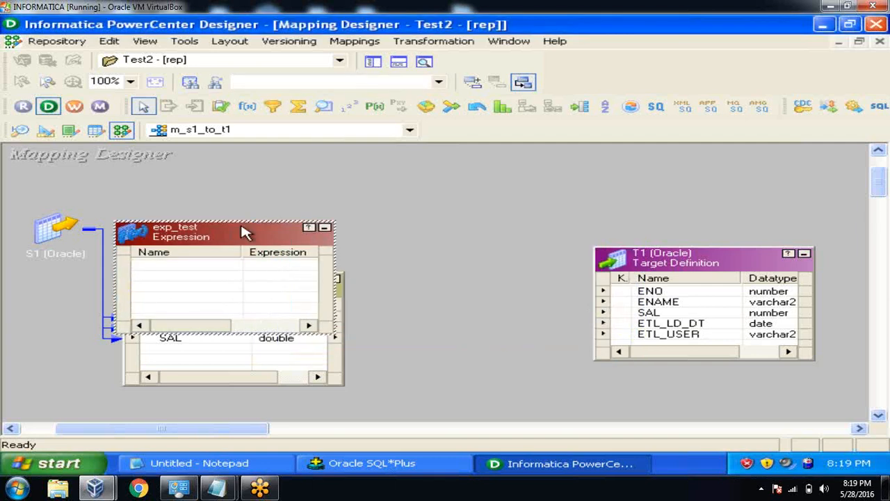
Rearrange the S1 icon, SQ_S1 and exp_test so they sit apart on the canvas.
left_click_drag(243, 233, 487, 300)
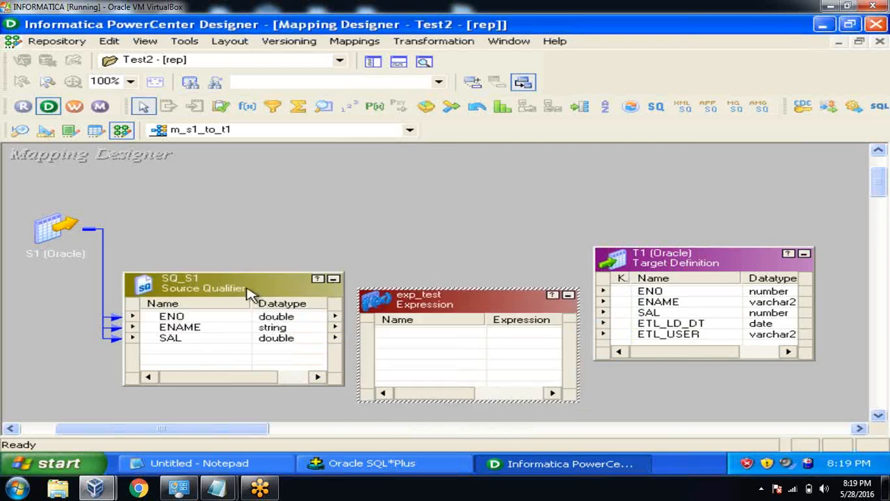
left_click_drag(48, 234, 21, 197)
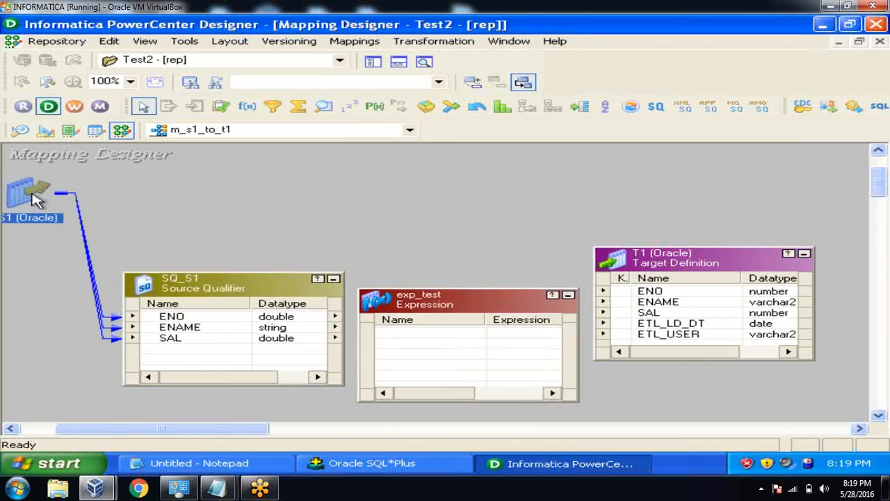
left_click_drag(174, 287, 83, 289)
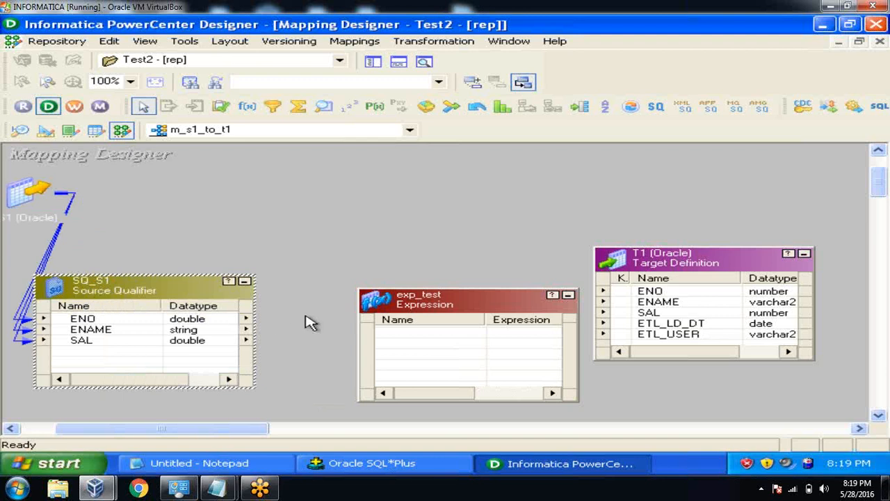
left_click_drag(385, 315, 345, 292)
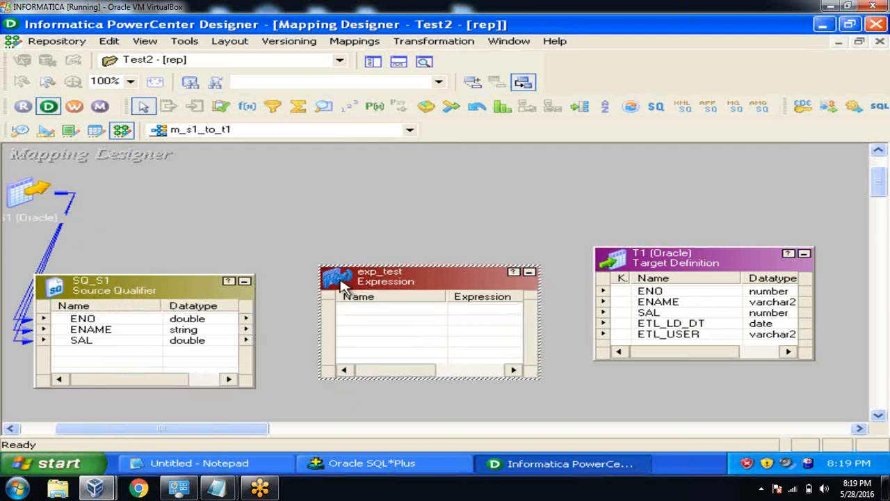
Link ENO, ENAME and SAL from SQ_S1 into exp_test, then on to T1's matching columns.
left_click(186, 320)
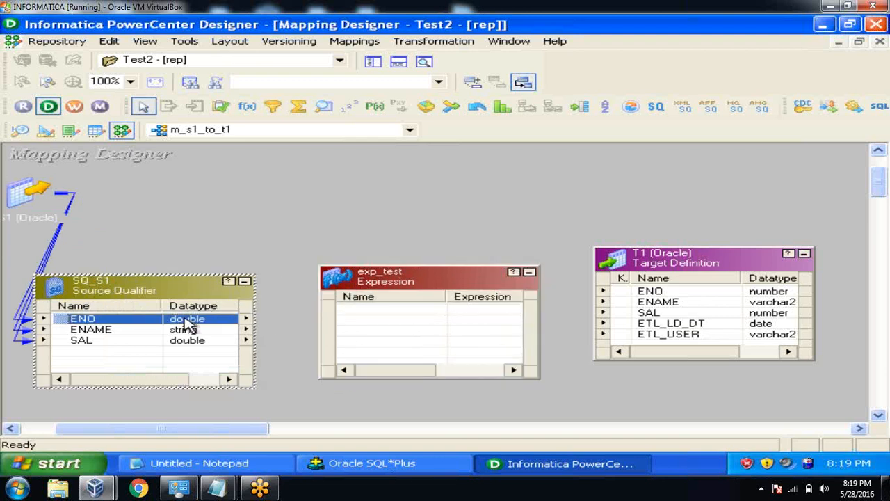
key("shift+Down")
key("shift+Down")
left_click_drag(63, 325, 358, 319)
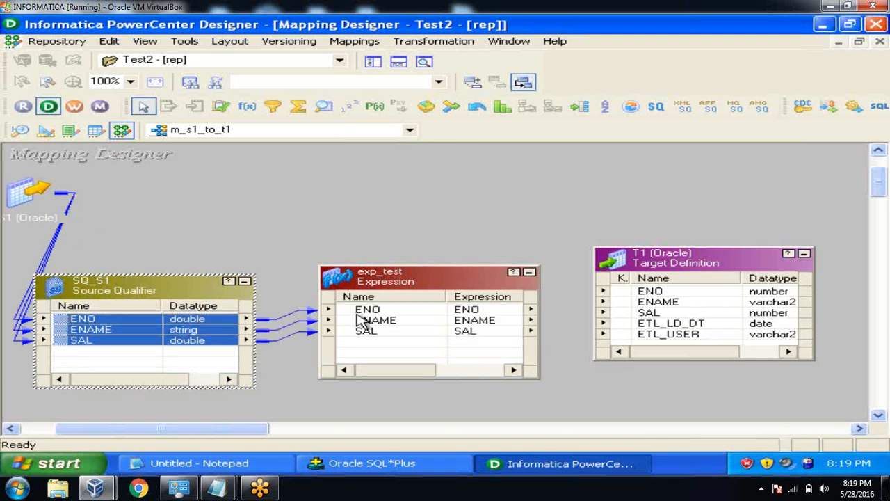
key("shift+Down")
key("shift+Down")
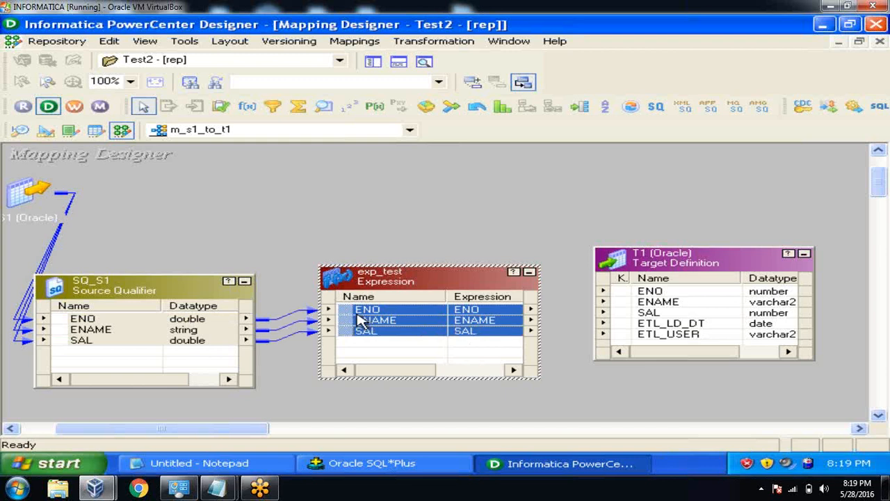
left_click_drag(351, 314, 643, 296)
left_click(527, 227)
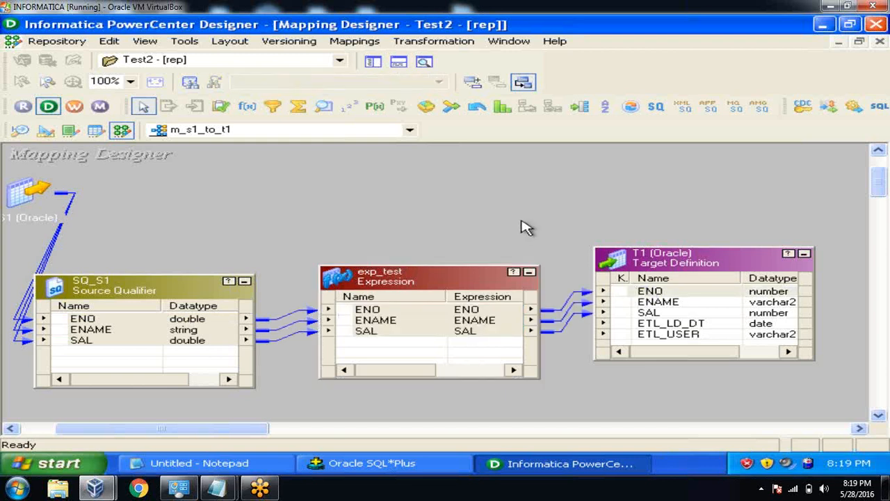
left_click_drag(471, 286, 464, 281)
Open exp_test's ports and add two new ports after SAL.
left_click(523, 192)
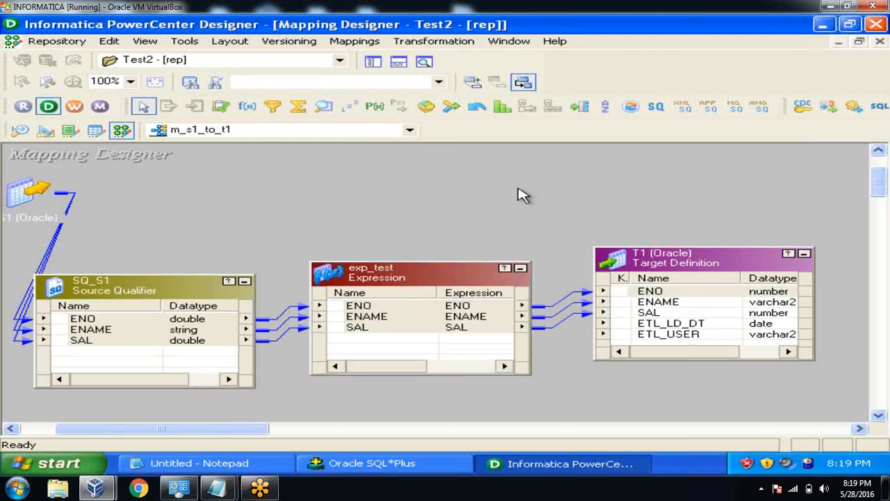
double_click(417, 277)
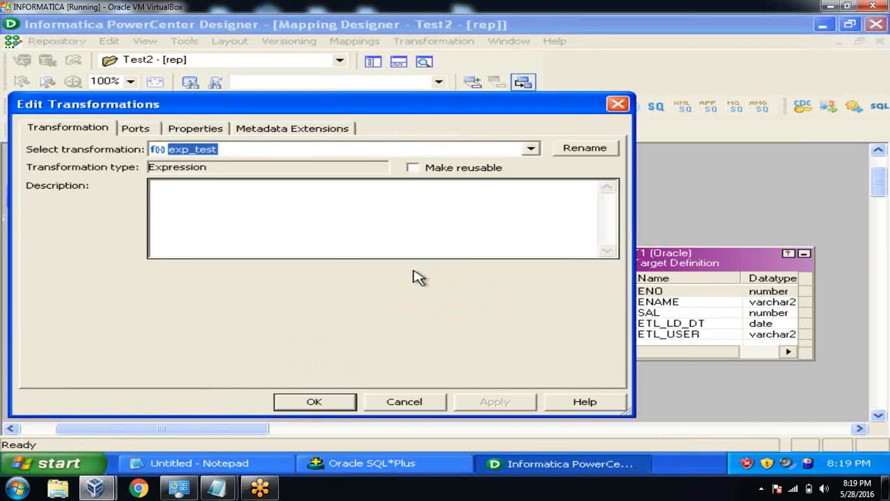
left_click(147, 128)
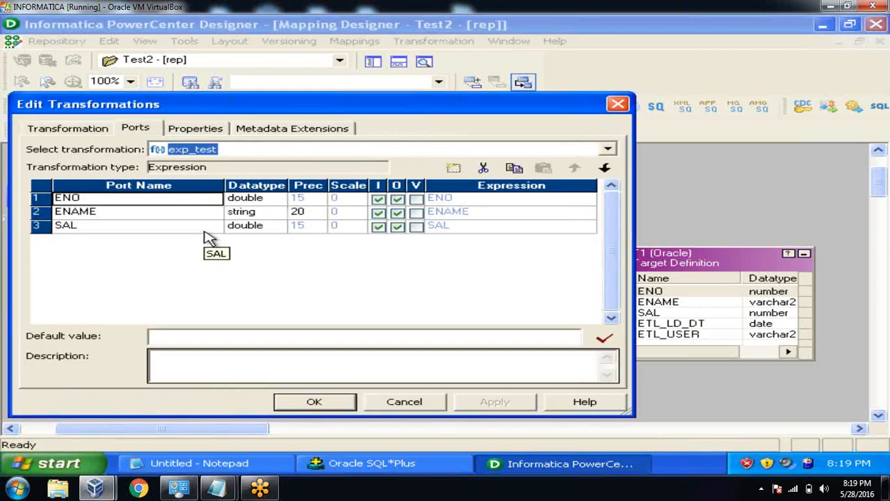
left_click(207, 231)
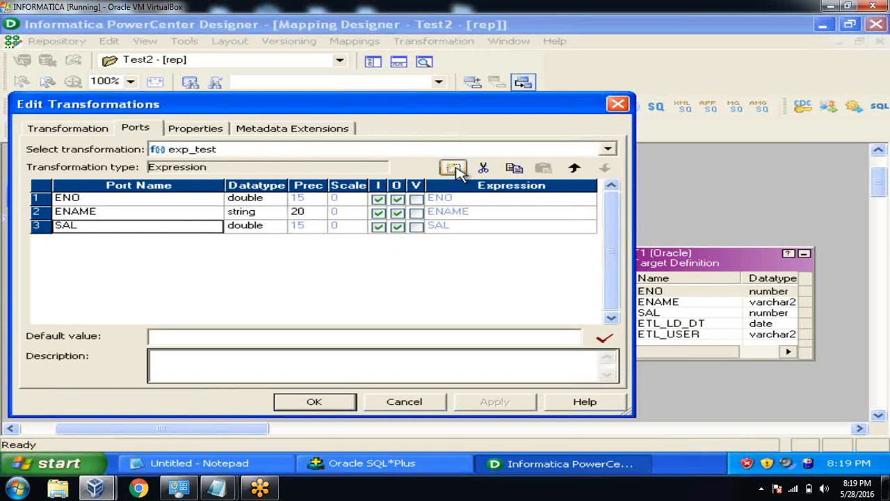
left_click(453, 169)
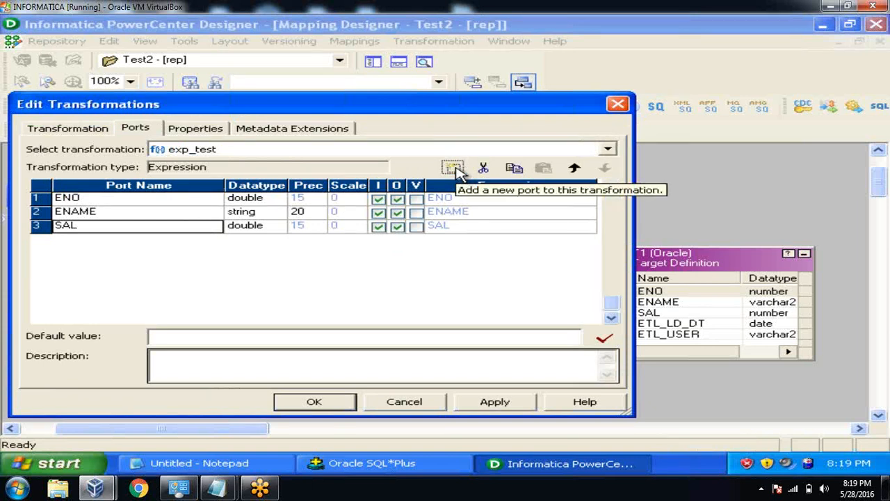
left_click(454, 170)
Rename the two new ports O_ETL_LD_DT and O_ETL_USER.
left_click(188, 244)
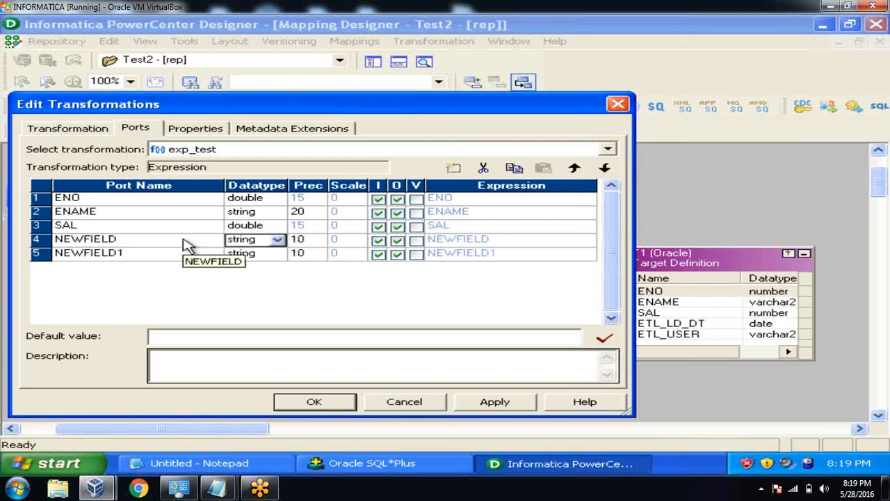
left_click(186, 243)
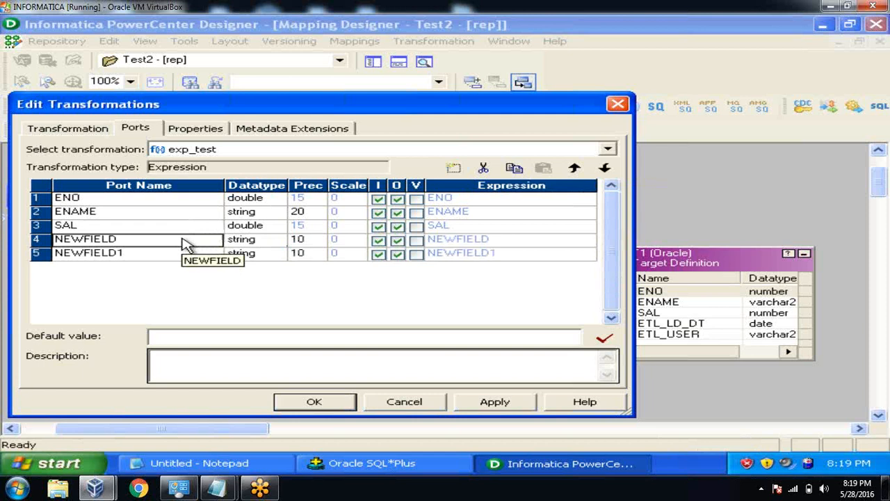
type("O_ETL_")
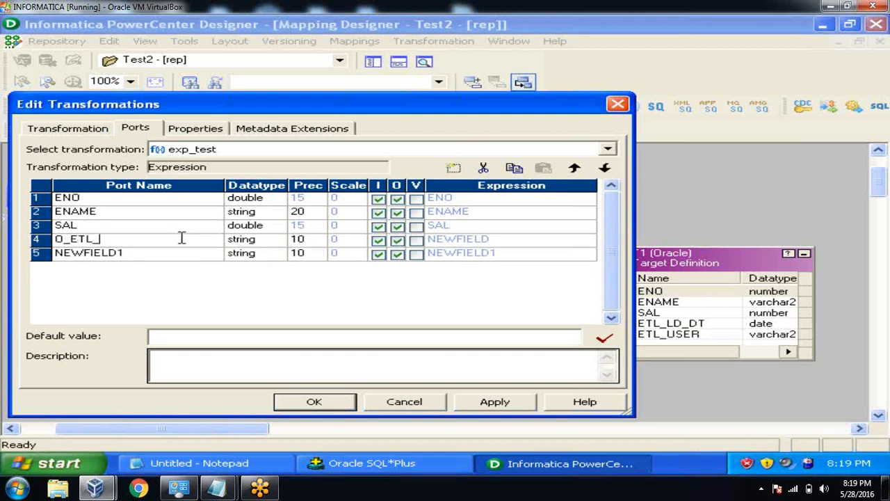
type("LD_DT")
left_click(173, 253)
type("O_ETL_USER")
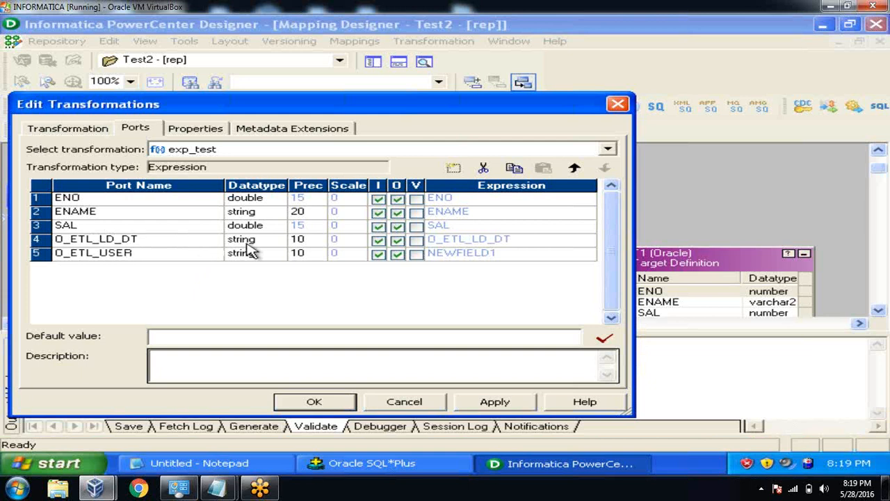
left_click(270, 242)
left_click(276, 240)
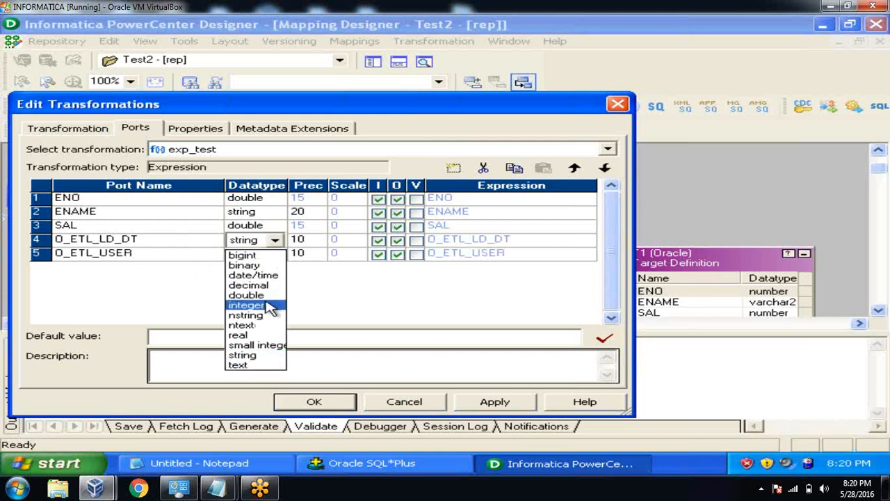
Set O_ETL_LD_DT to date/time and make both audit ports output-only.
left_click(259, 276)
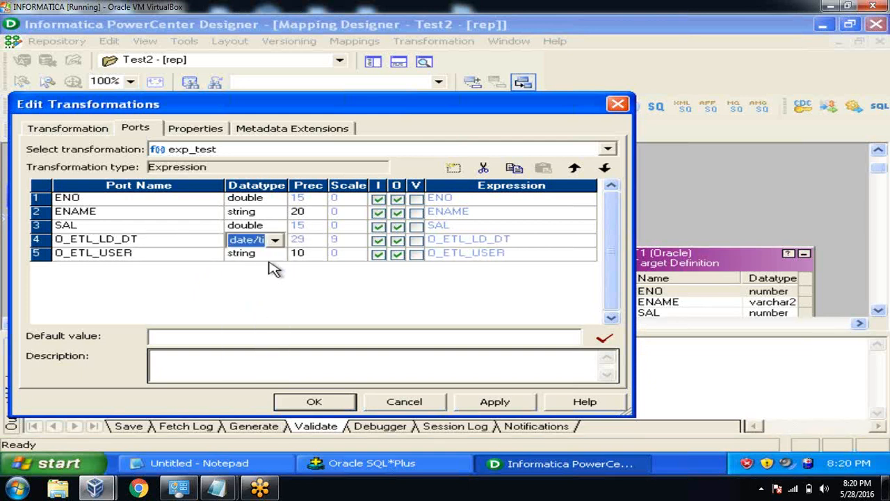
left_click(379, 254)
left_click(378, 240)
left_click(378, 254)
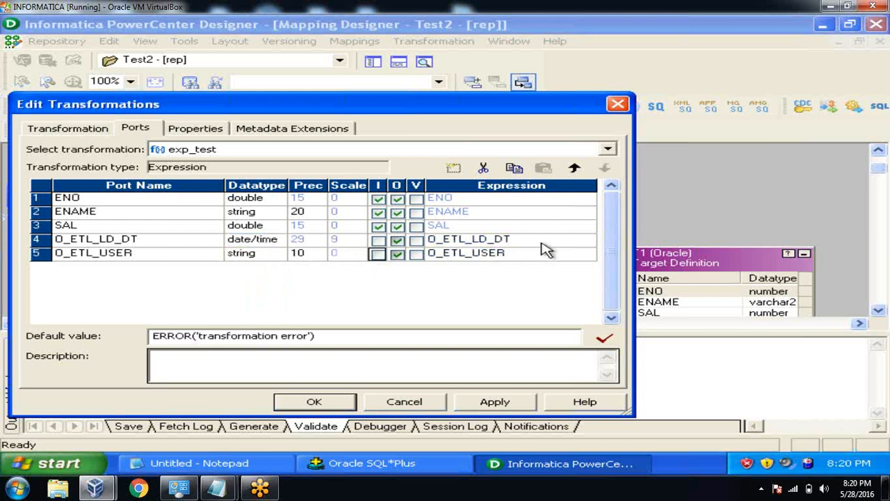
Give O_ETL_LD_DT the expression SYSDATE and validate it.
left_click(553, 240)
left_click(588, 240)
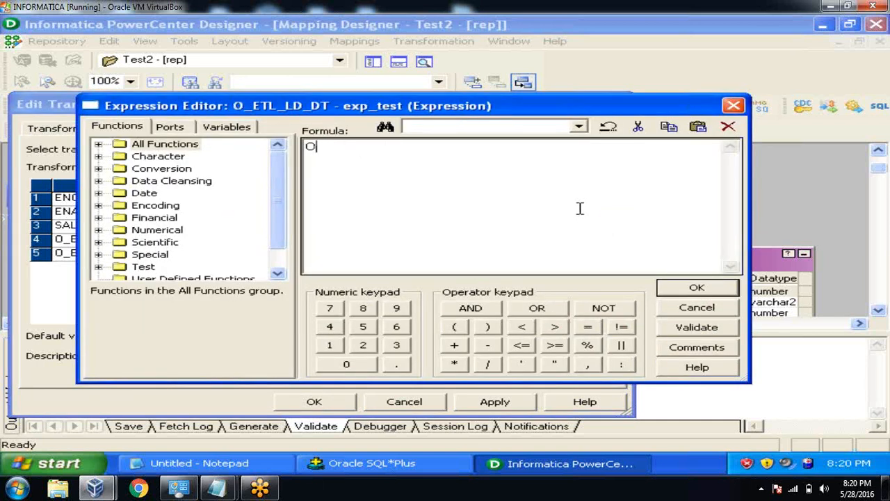
type("SYSDATE")
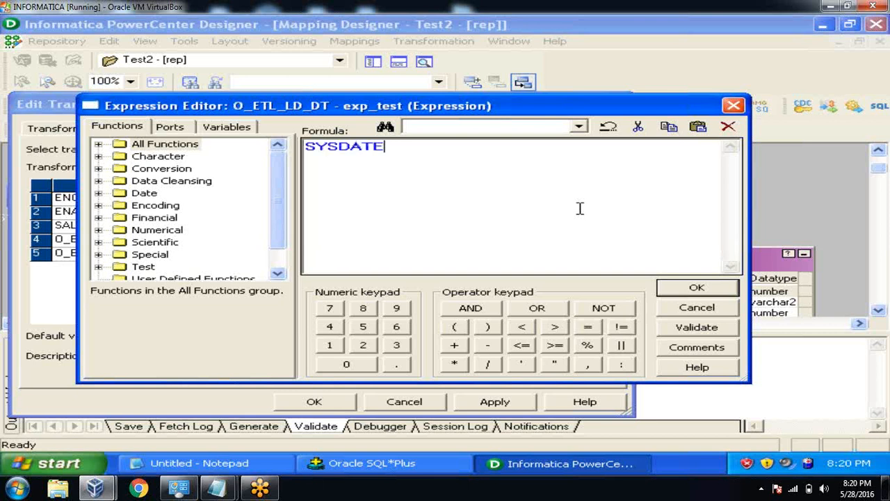
left_click(714, 328)
left_click(432, 269)
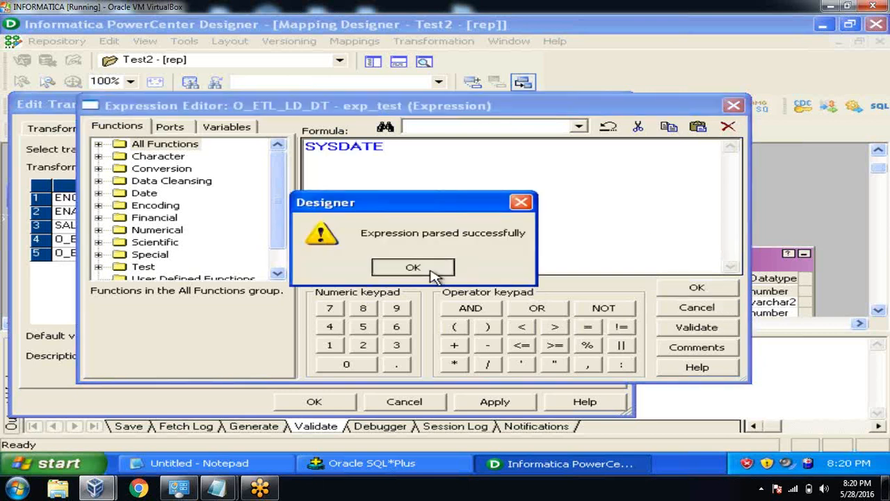
left_click(695, 288)
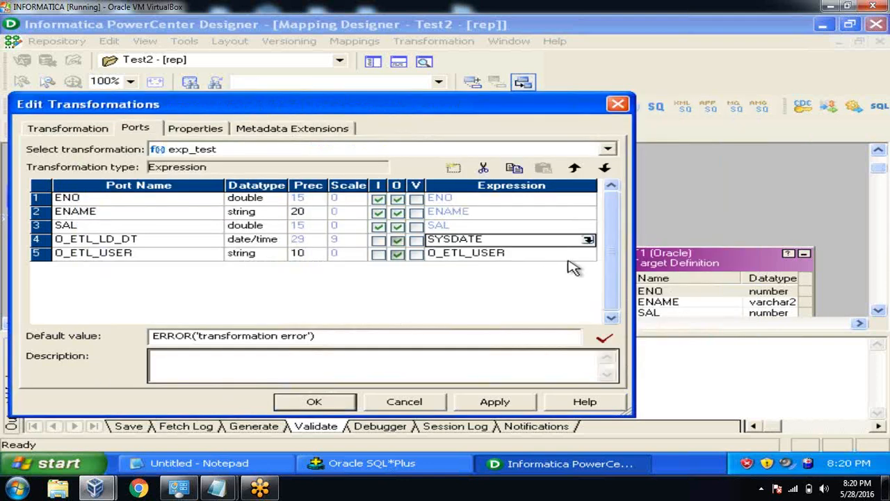
Set O_ETL_USER's expression to 'ETL_SALES', validate it, and apply the port changes.
left_click(569, 255)
left_click(588, 253)
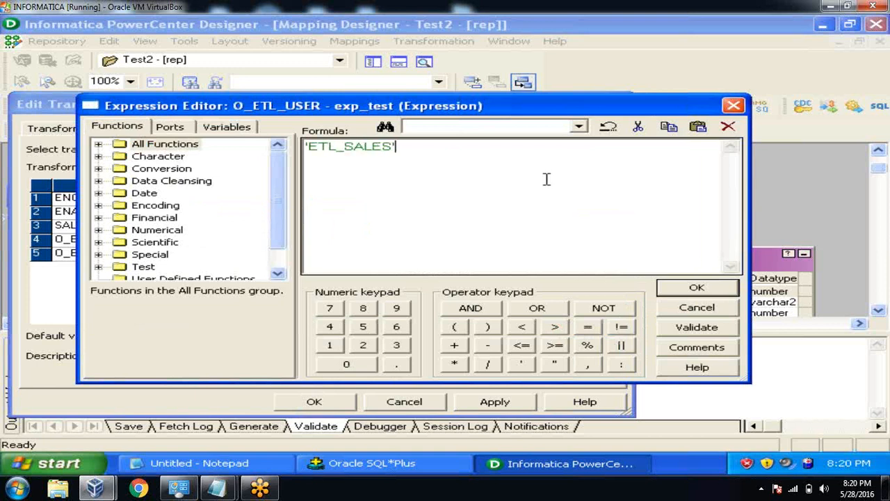
left_click(689, 331)
left_click(426, 268)
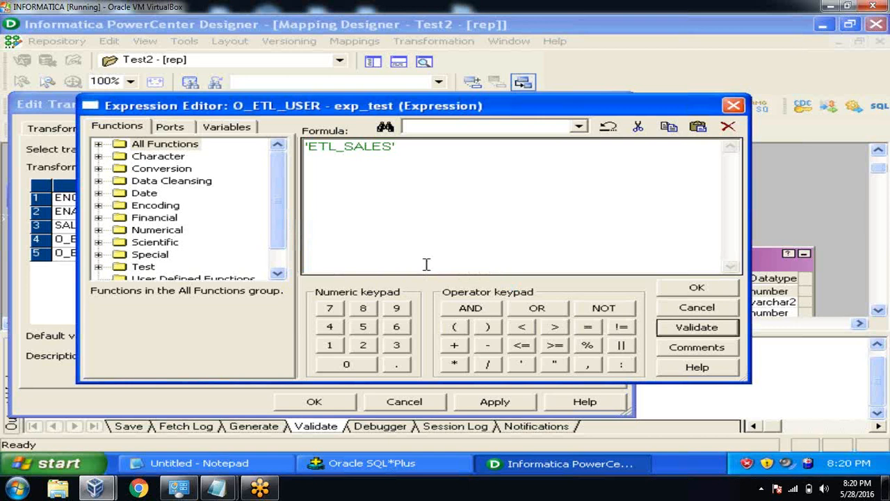
left_click(666, 291)
left_click(491, 400)
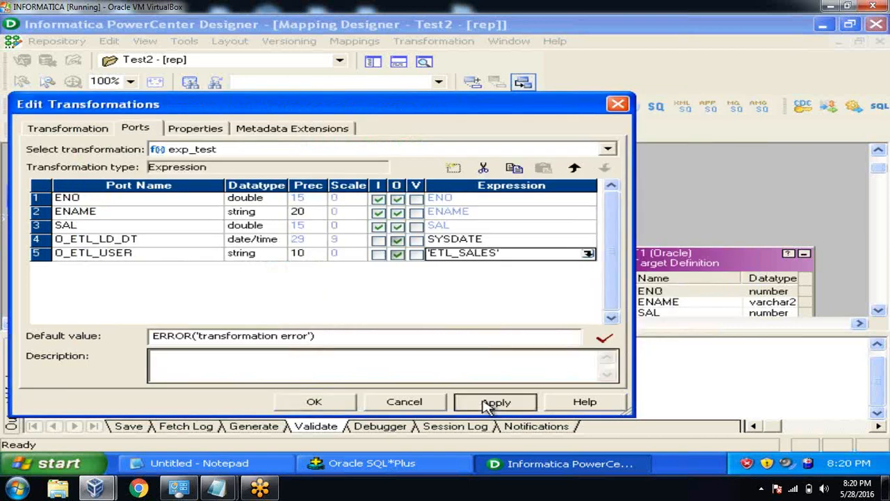
left_click(306, 401)
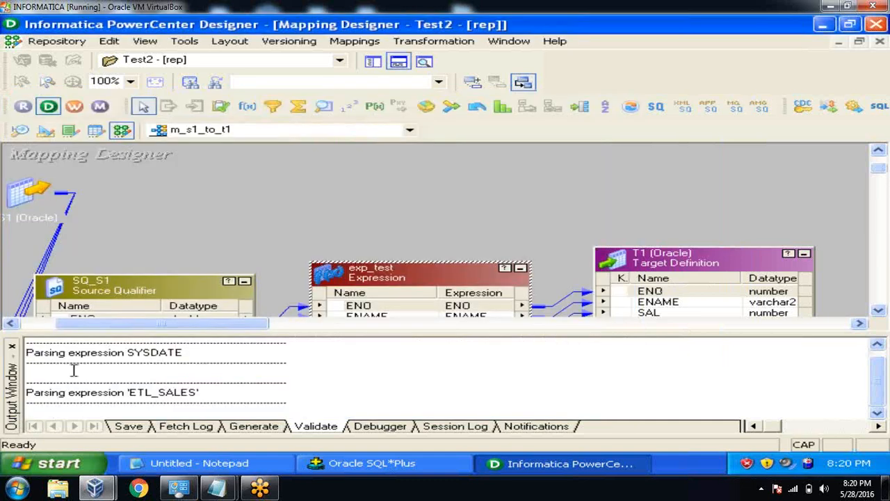
Link O_ETL_LD_DT and O_ETL_USER to T1's ETL_LD_DT and ETL_USER columns.
left_click(12, 346)
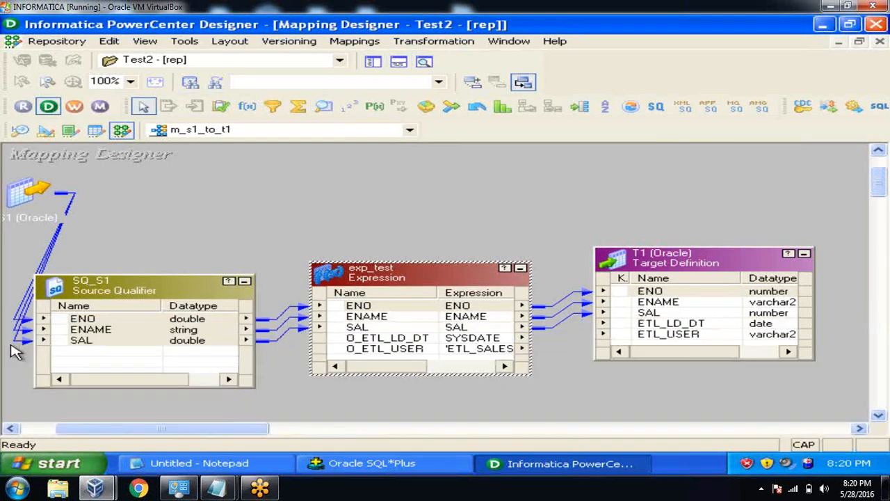
left_click(407, 341)
left_click(410, 348, "shift")
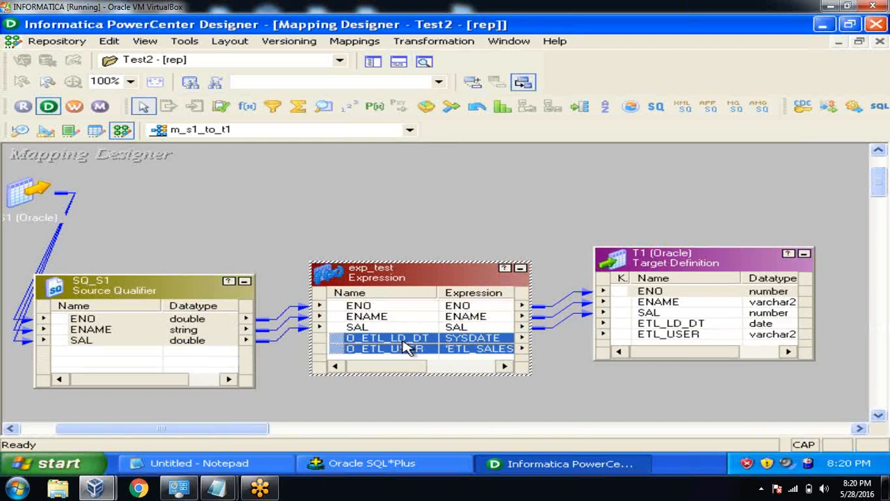
left_click_drag(337, 344, 633, 327)
left_click(557, 199)
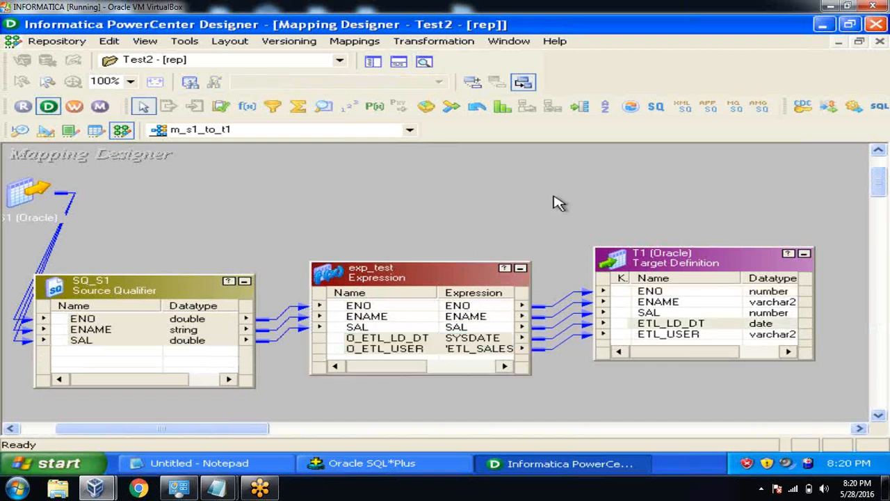
Arrange all m_s1_to_t1 objects as icons and save the mapping to the repository.
right_click(556, 201)
left_click(586, 238)
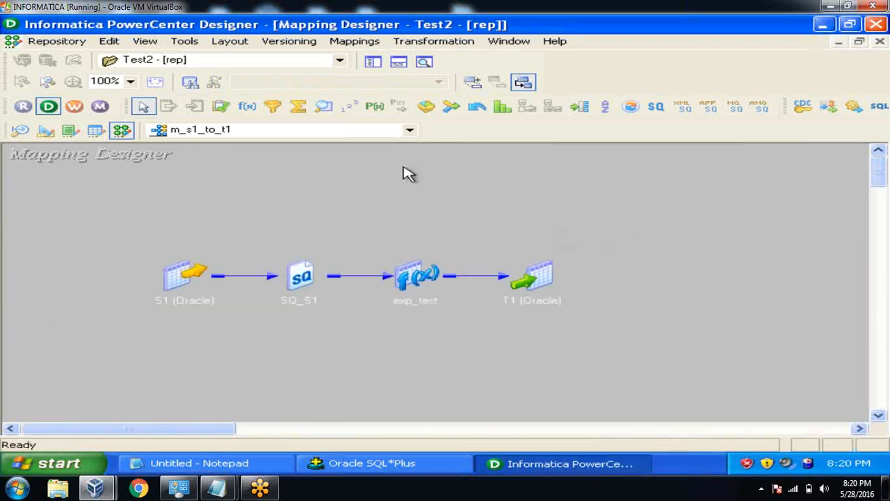
left_click(56, 41)
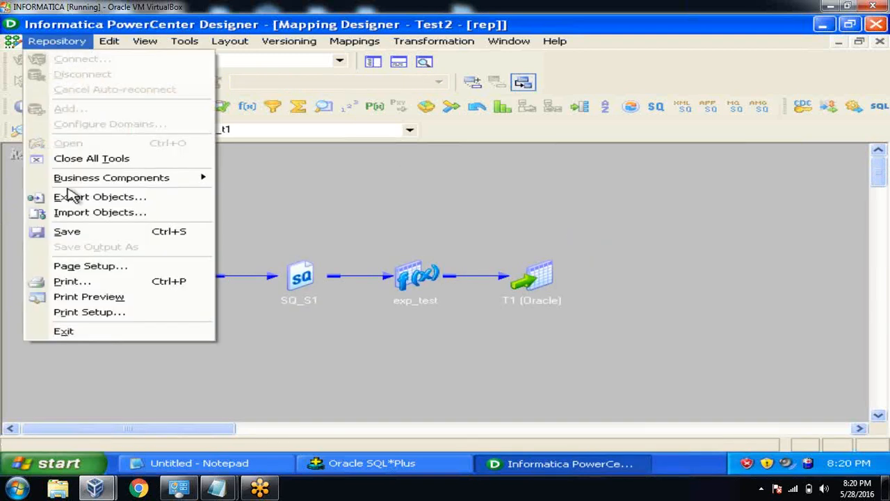
left_click(72, 235)
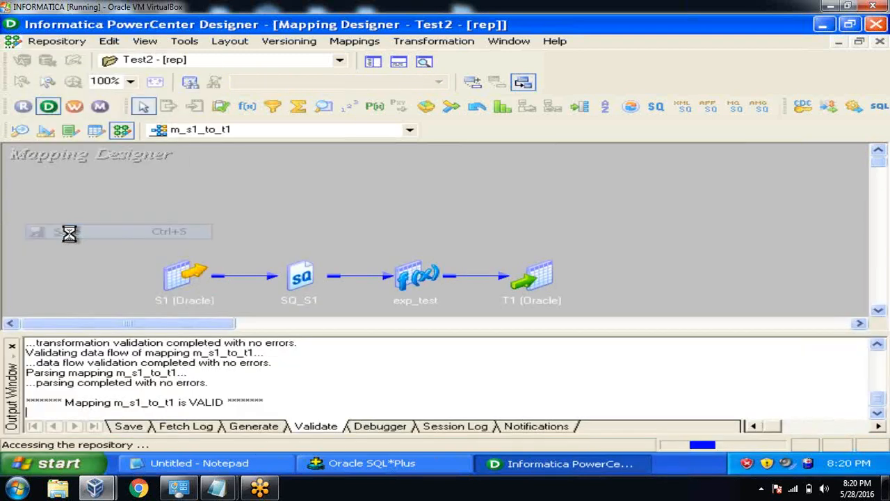
Launch Workflow Manager from Designer's toolbar, then return to the Designer window.
left_click(12, 345)
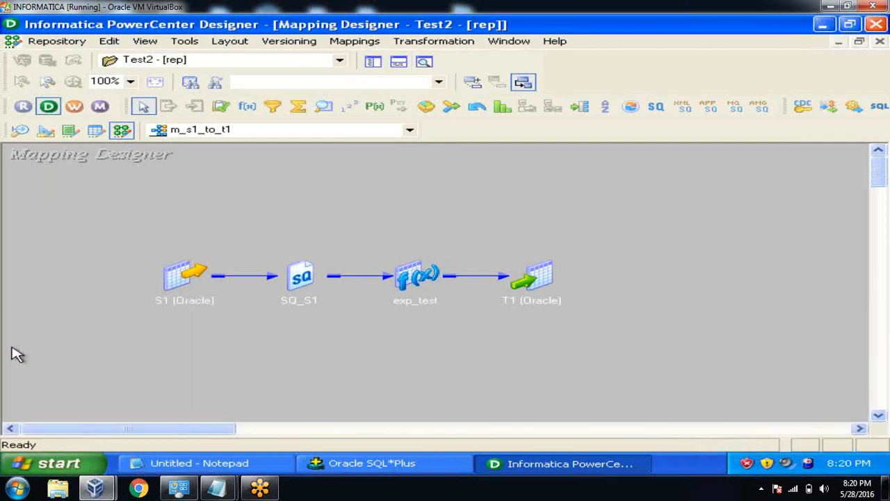
left_click(74, 106)
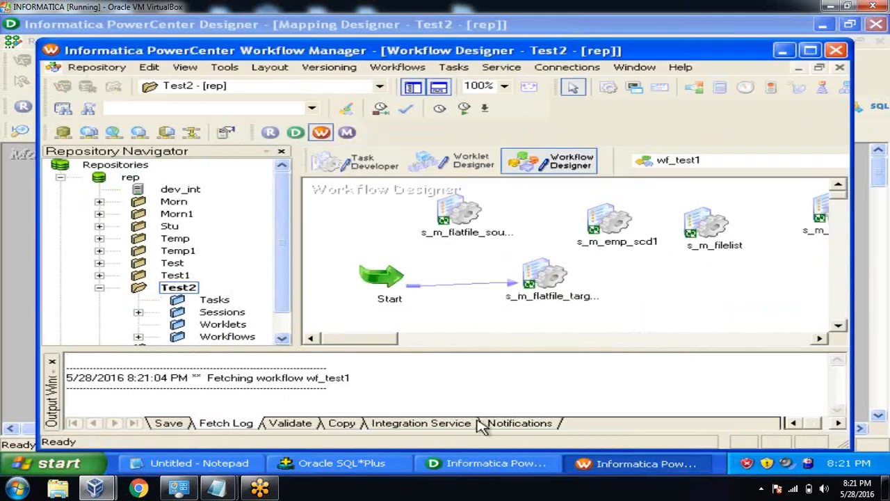
left_click(478, 468)
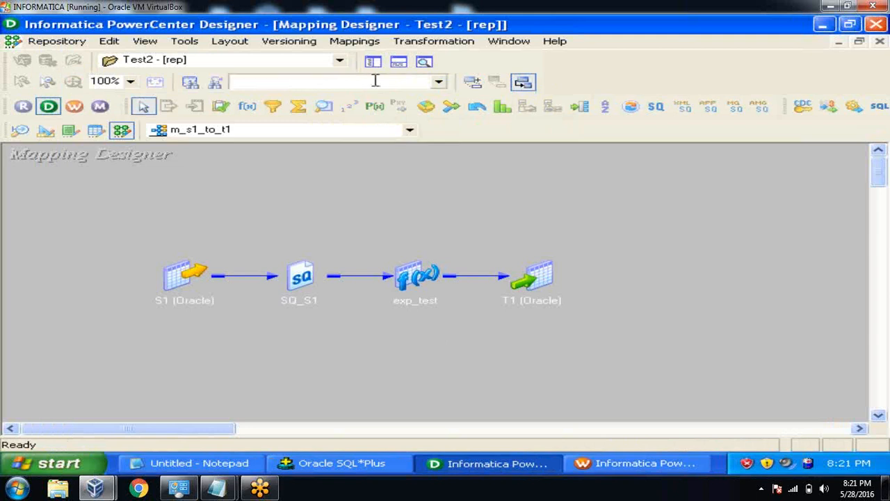
Create a new mapping named m_s2_to_t2.
left_click(364, 45)
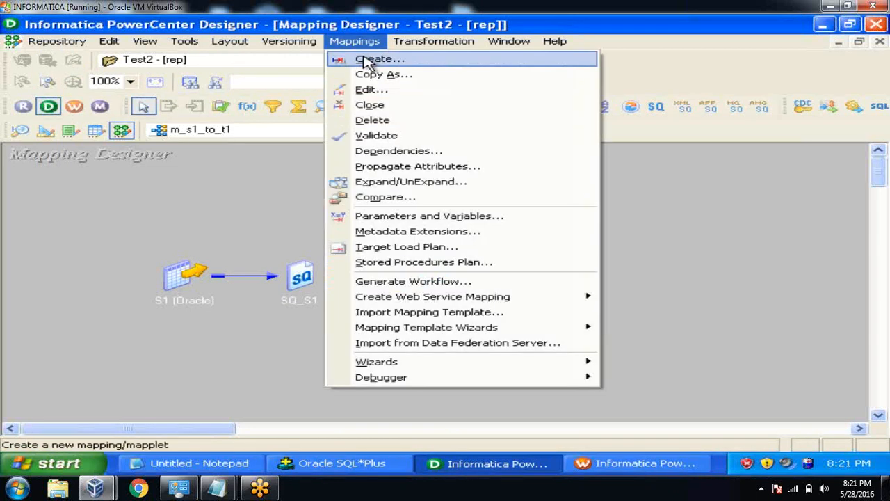
left_click(369, 60)
type("m_s2_to_t2")
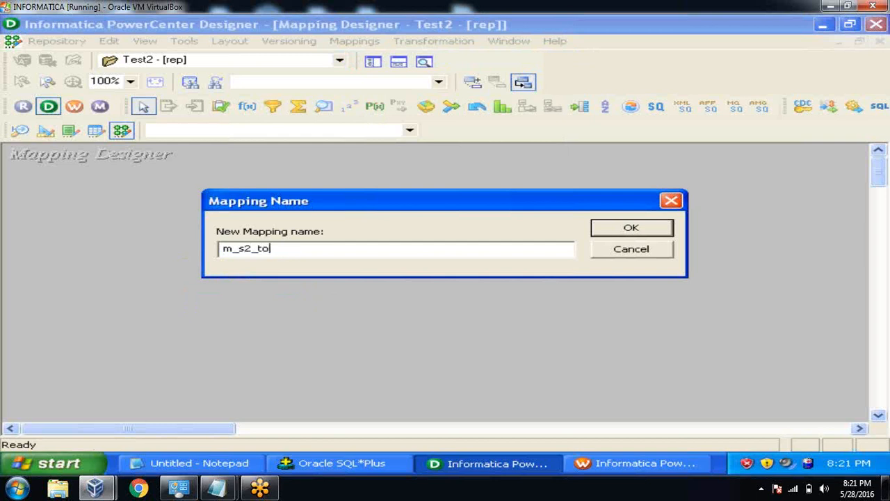
left_click(630, 231)
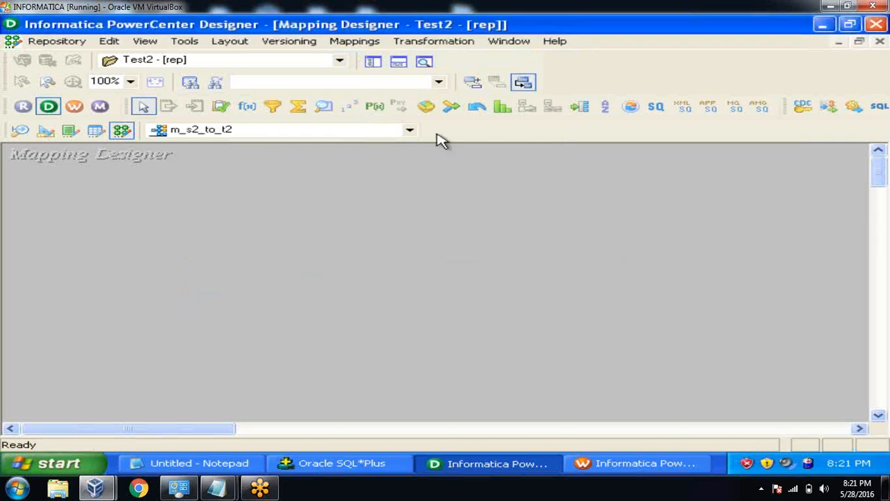
Add target T2 and source S2 with its SQ_S2 qualifier to the mapping.
left_click(373, 62)
left_click(119, 310)
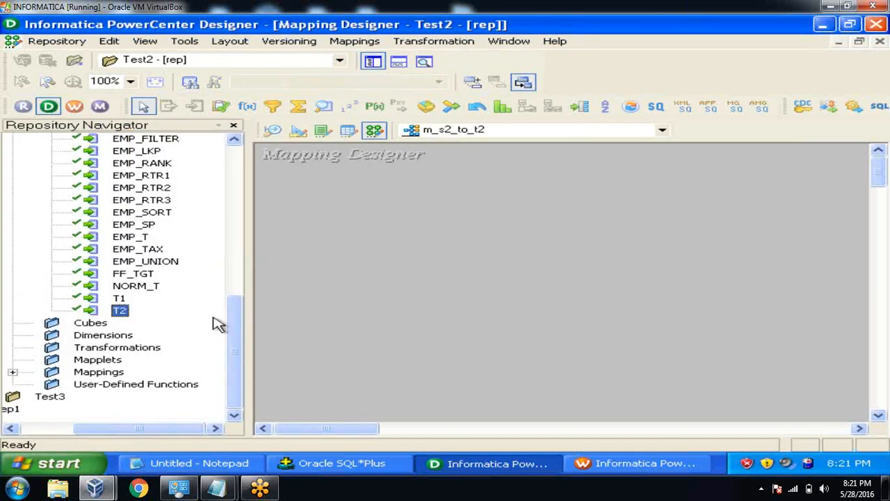
left_click_drag(119, 310, 486, 243)
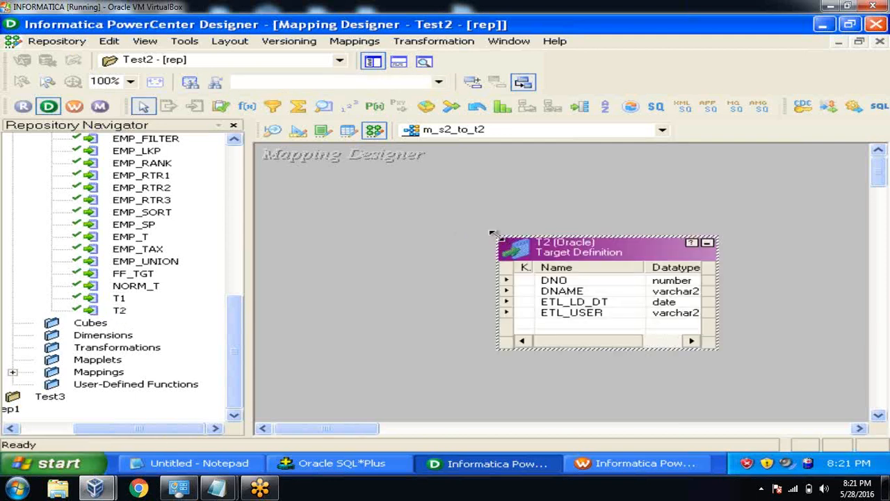
left_click_drag(237, 320, 230, 229)
left_click(159, 274)
left_click_drag(160, 277, 321, 259)
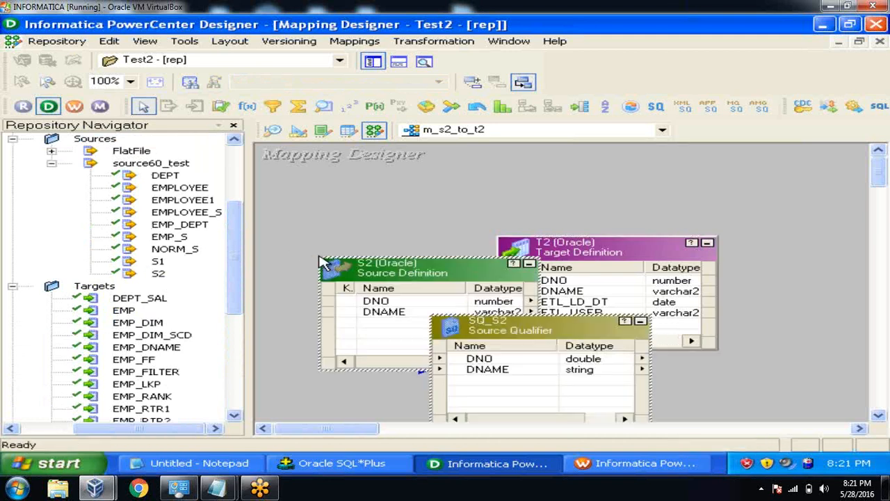
left_click(372, 64)
Place T2 on the right, with S2 iconized at upper left and SQ_S2 beside it.
left_click_drag(404, 251, 776, 244)
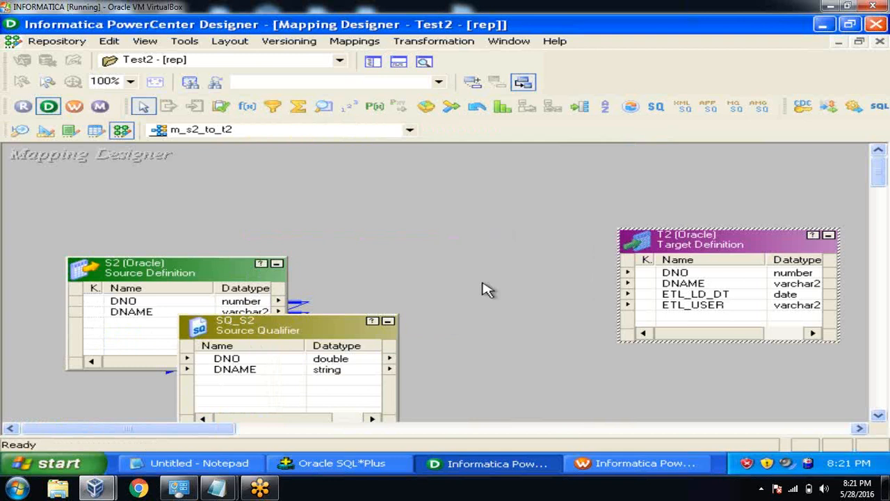
left_click(277, 263)
left_click_drag(100, 289, 57, 225)
left_click_drag(232, 334, 148, 258)
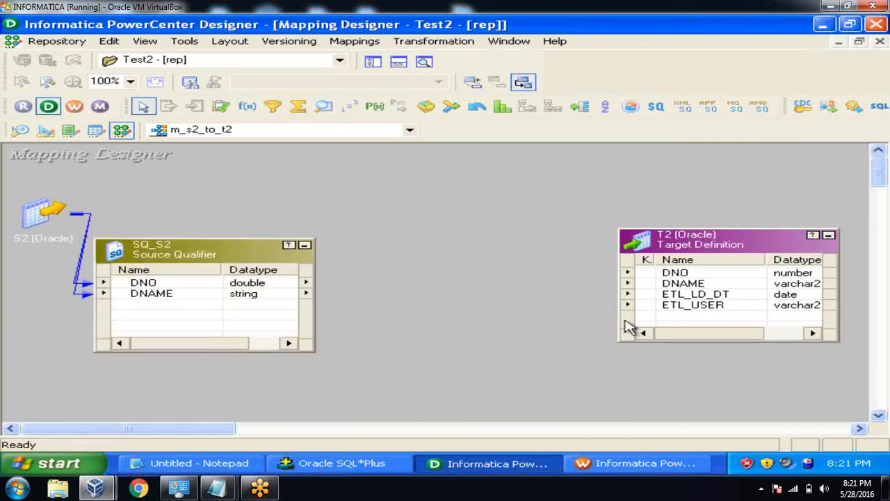
left_click(708, 303)
left_click(708, 294)
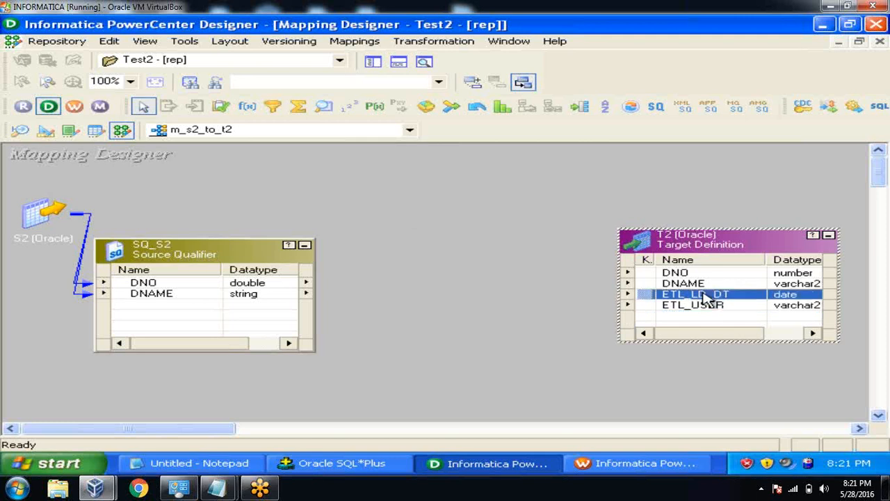
left_click(704, 307)
left_click(699, 296)
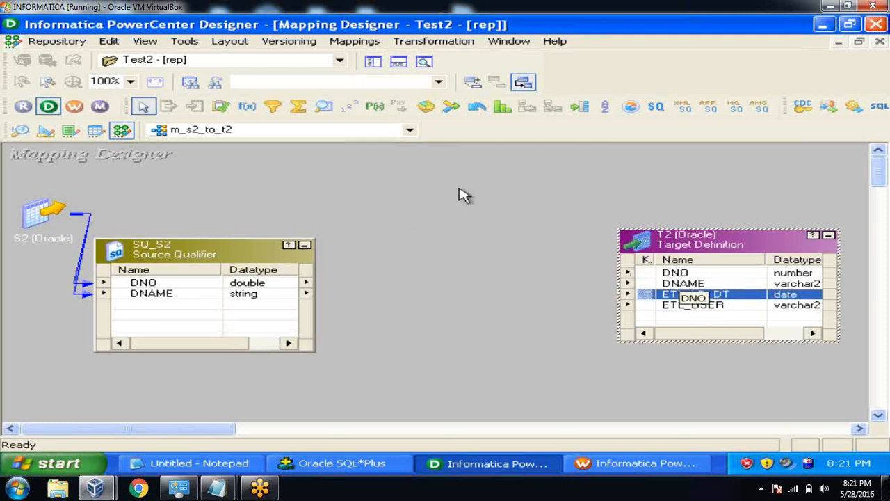
Create an Expression transformation named exp_test and drag it between SQ_S2 and T2.
left_click(438, 46)
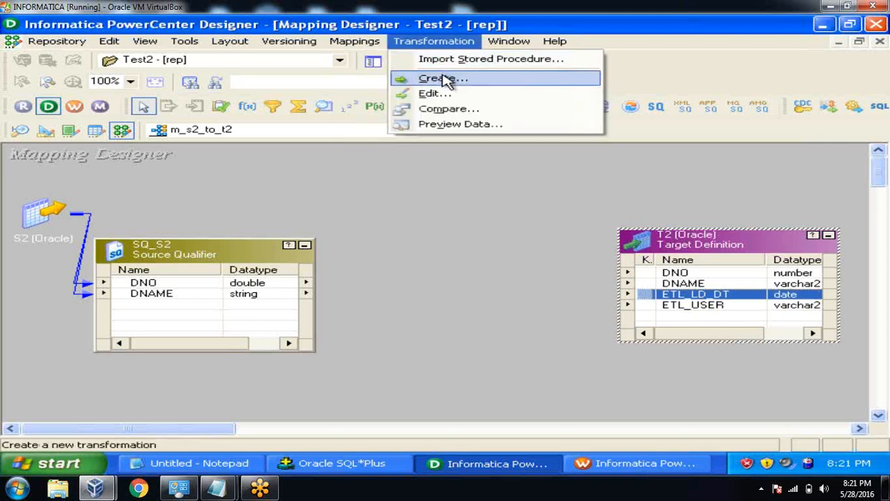
left_click(443, 79)
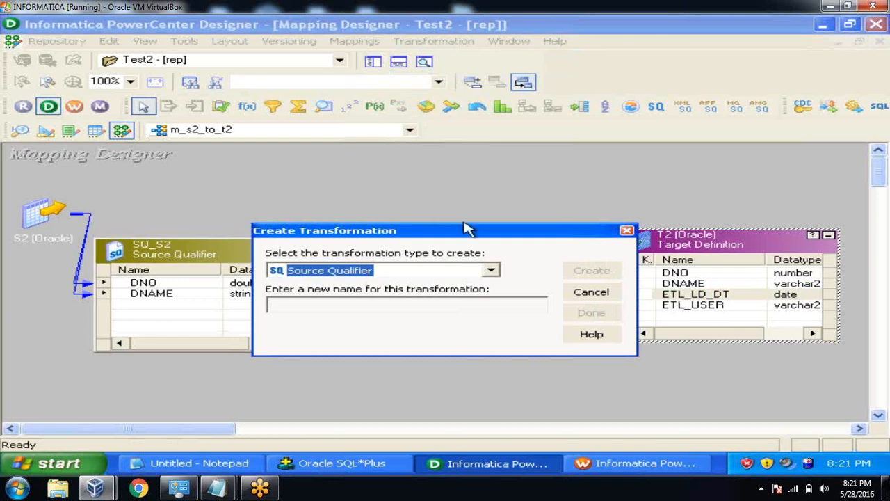
left_click(493, 270)
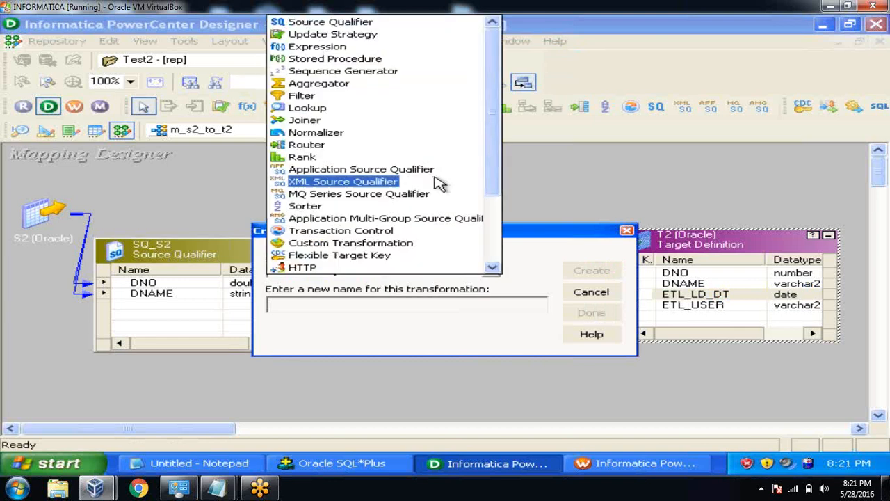
left_click(318, 46)
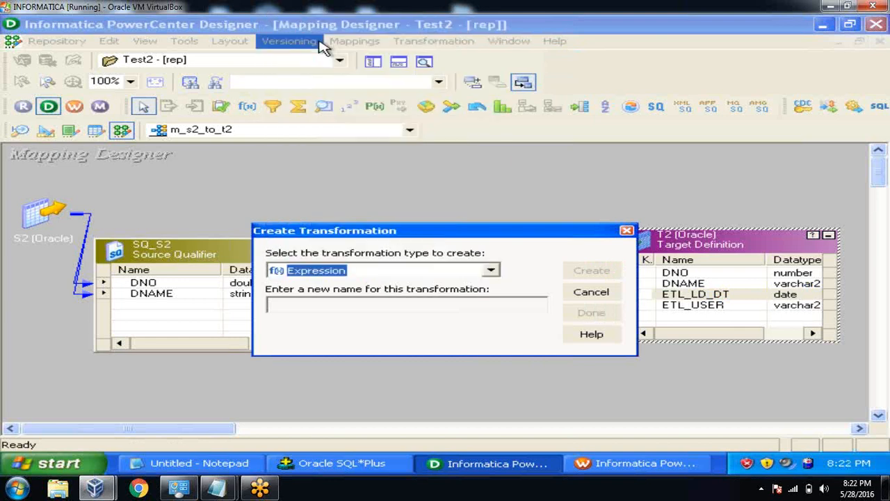
left_click(303, 307)
type("exp_test")
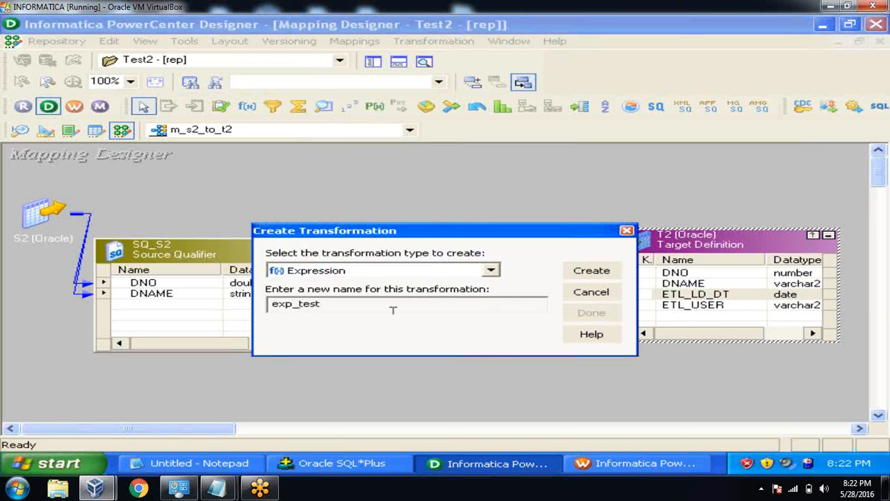
left_click(588, 271)
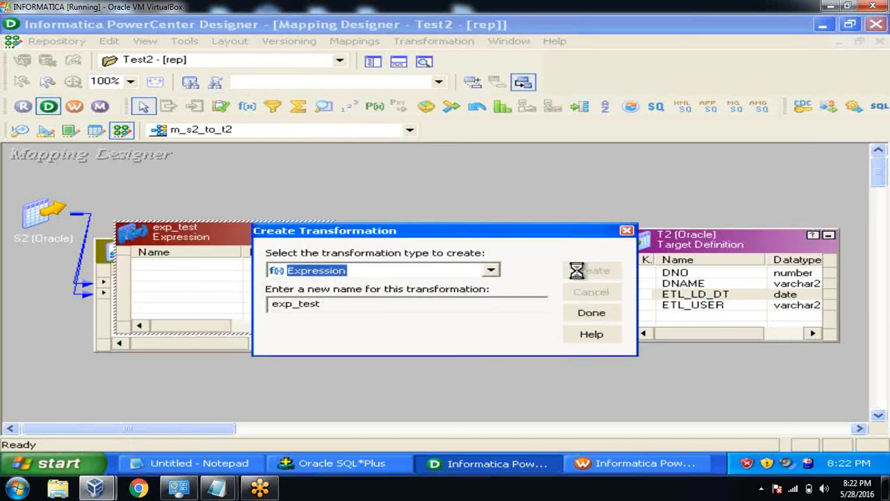
left_click(589, 313)
left_click_drag(243, 242, 484, 254)
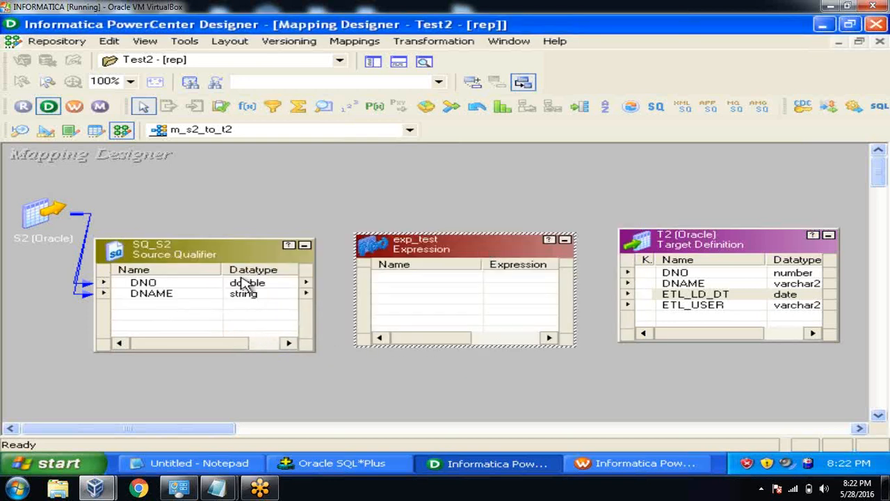
Copy SQ_S2's DNO and DNAME ports into exp_test as linked ports.
left_click(184, 288)
left_click(188, 295, "shift")
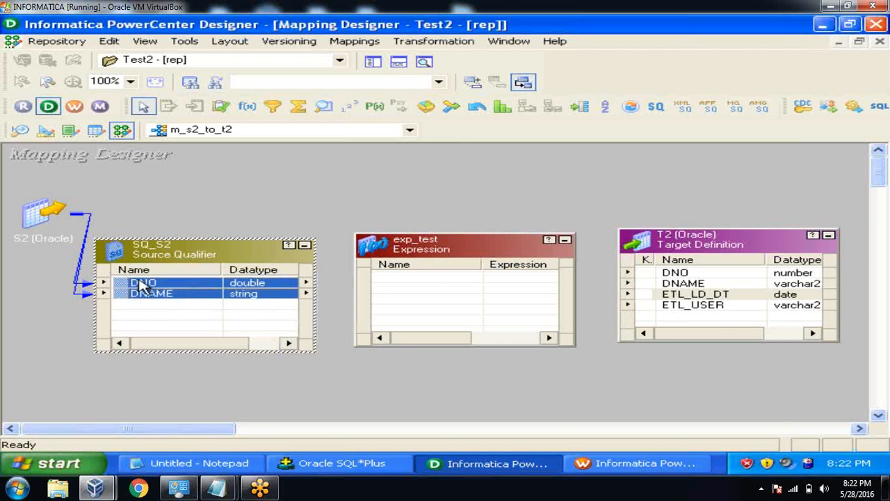
left_click_drag(124, 291, 669, 279)
Select exp_test's DNO and DNAME and reposition SQ_S2 and exp_test on the canvas.
left_click(407, 278)
left_click(389, 288, "shift")
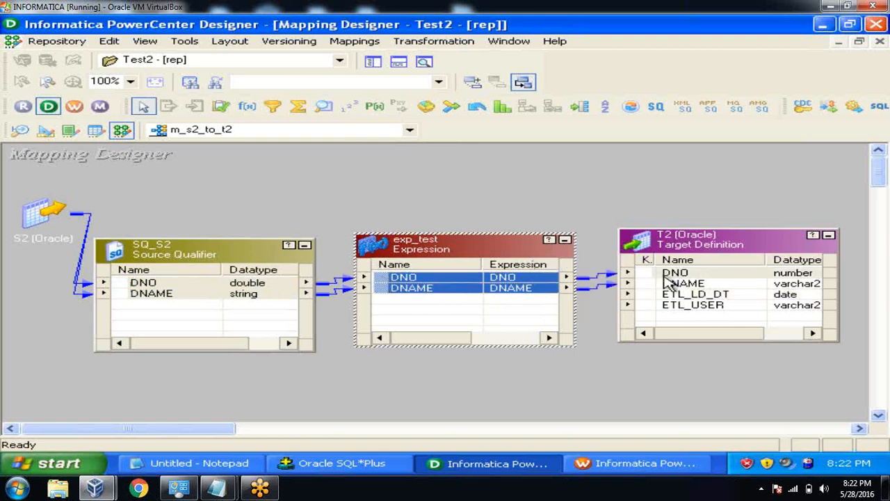
left_click_drag(244, 258, 205, 279)
left_click_drag(439, 251, 423, 255)
left_click(407, 211)
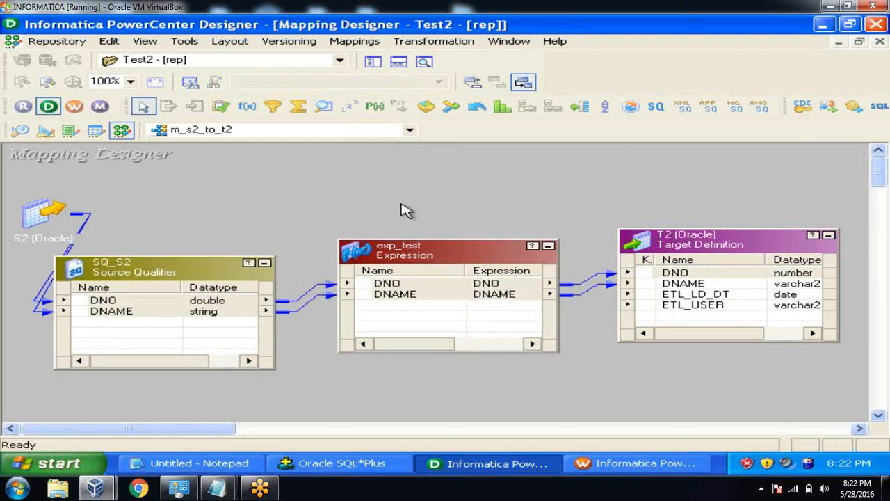
Add two new exp_test ports named O_ETL_LD_DT and O_ETL_USER.
double_click(414, 252)
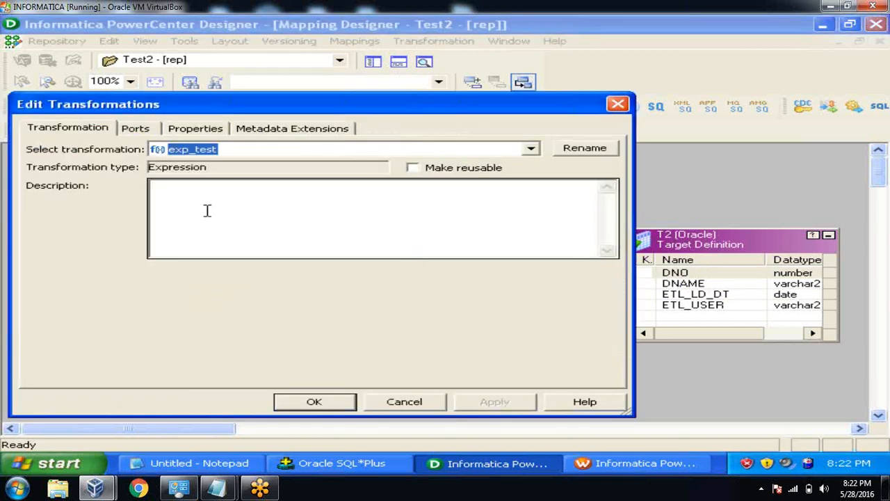
left_click(134, 131)
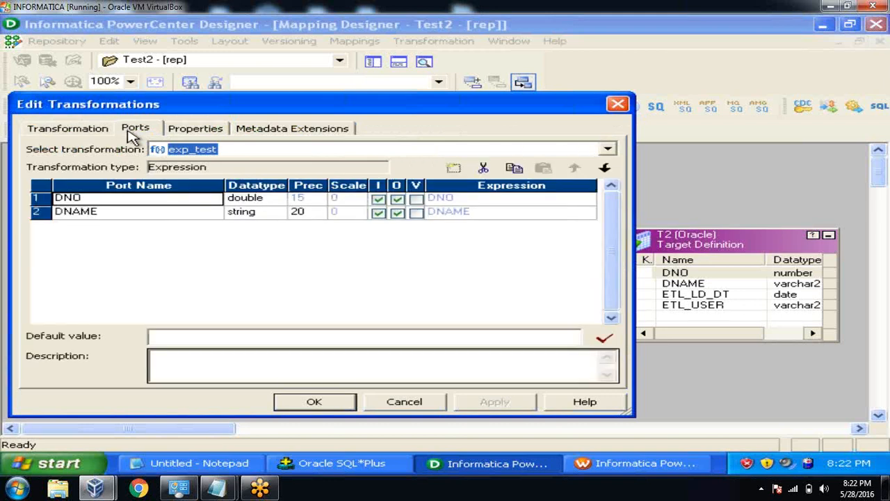
left_click(153, 215)
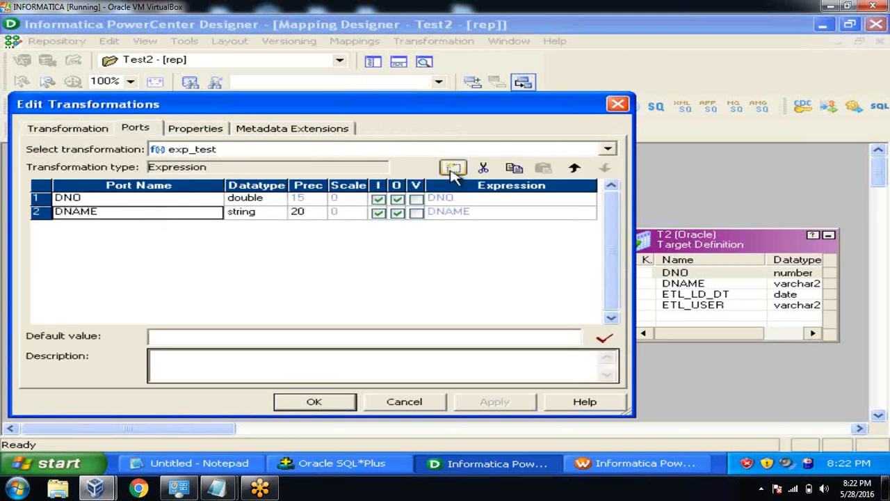
left_click(453, 169)
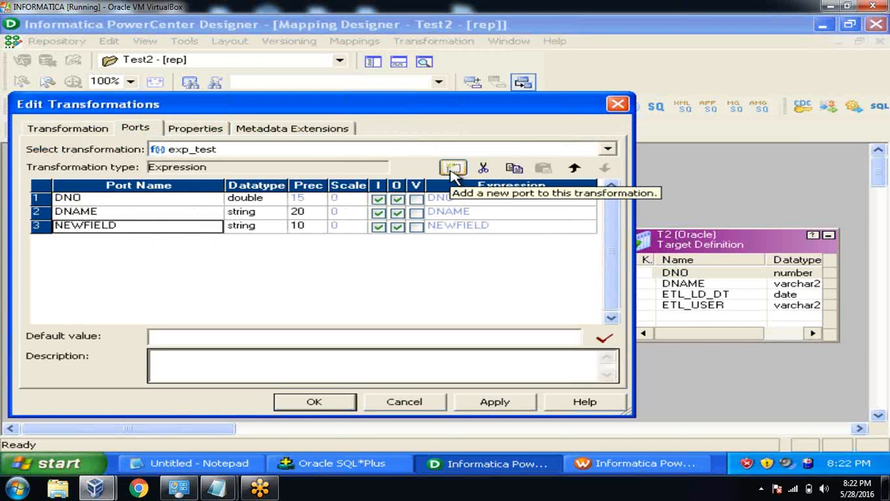
left_click(453, 169)
left_click(188, 231)
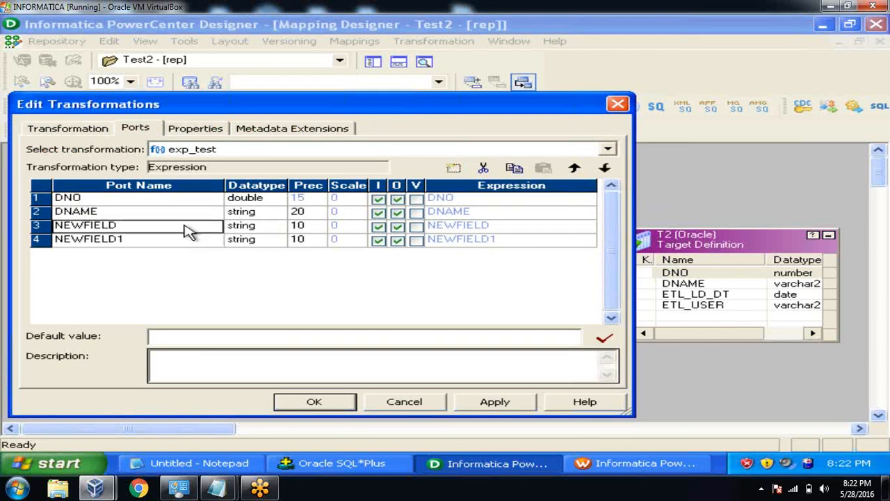
type("O_ETL_LD_DT")
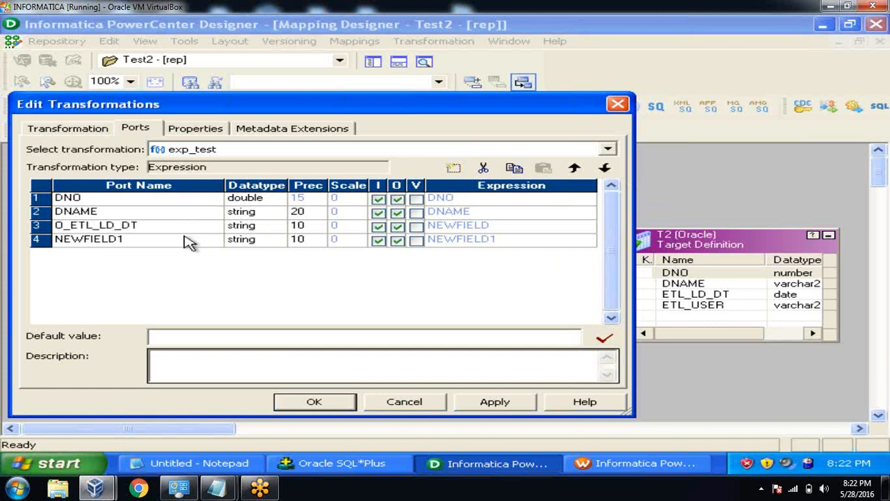
left_click(185, 238)
type("O_ETL_")
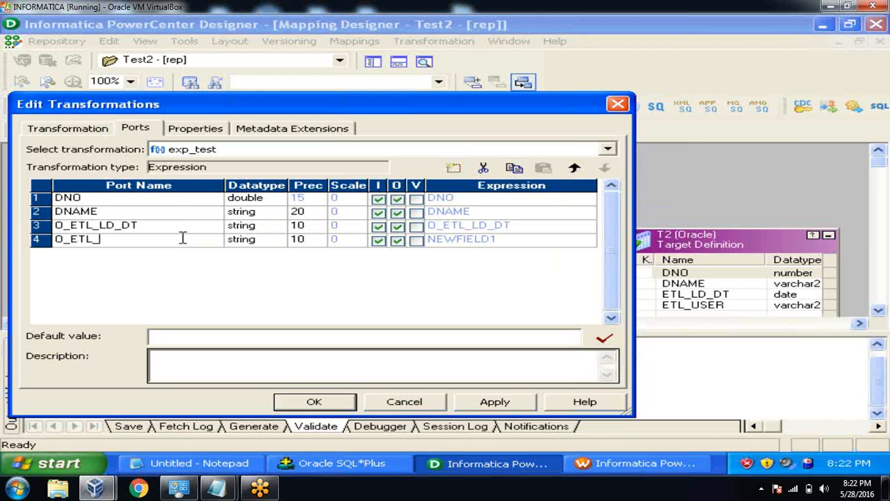
Set O_ETL_LD_DT to date/time and make both audit ports output-only.
left_click(260, 227)
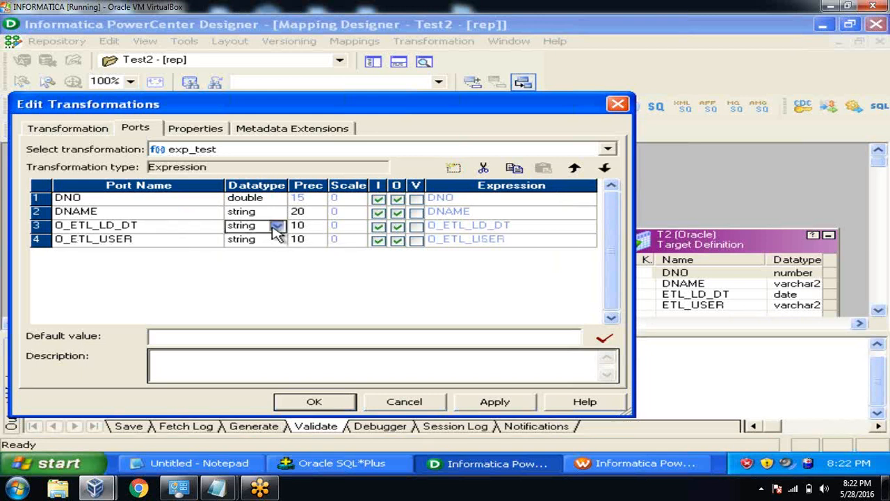
left_click(276, 226)
left_click(272, 261)
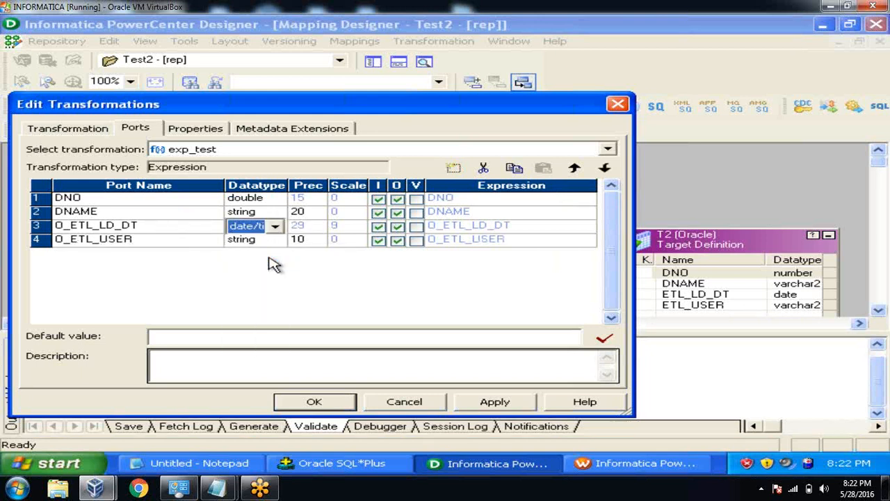
left_click(377, 227)
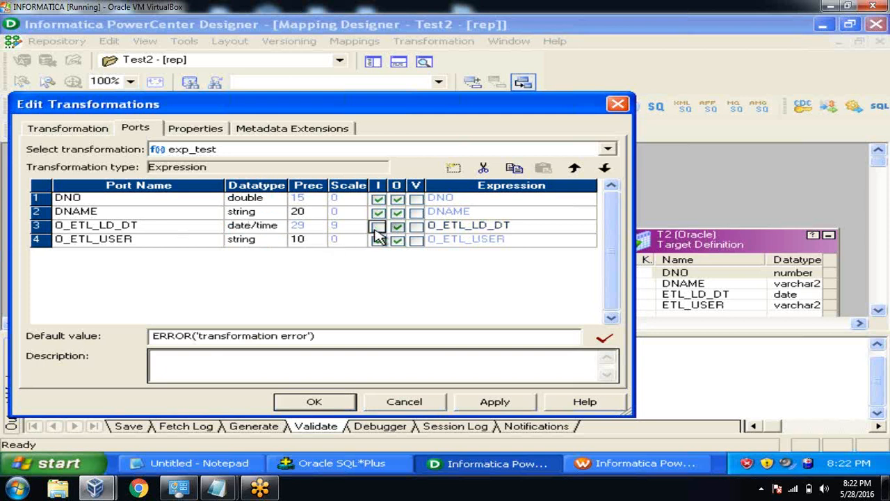
left_click(378, 240)
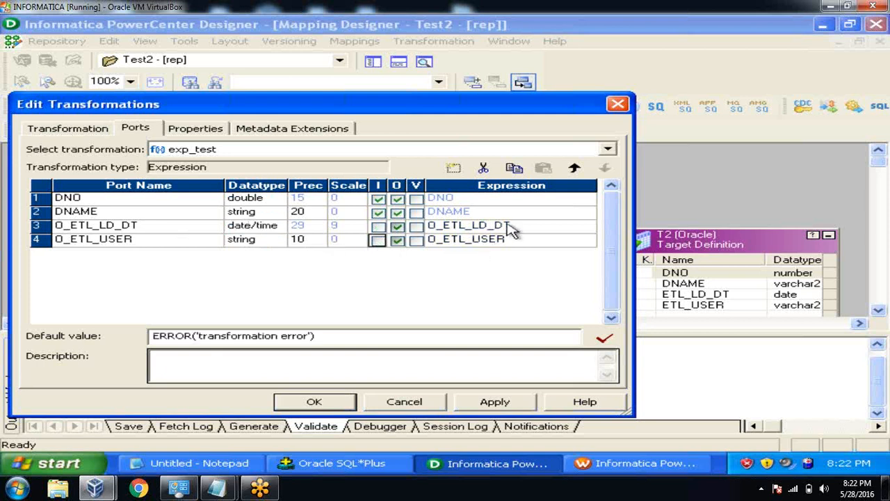
left_click(532, 234)
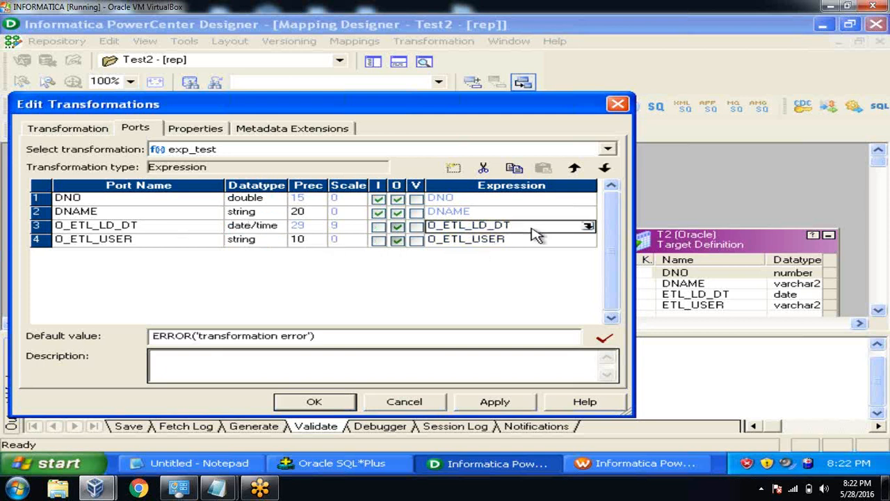
left_click(588, 226)
Set O_ETL_LD_DT's expression to SYSDATE and validate it.
key("BackSpace")
key("BackSpace")
key("BackSpace")
key("BackSpace")
key("BackSpace")
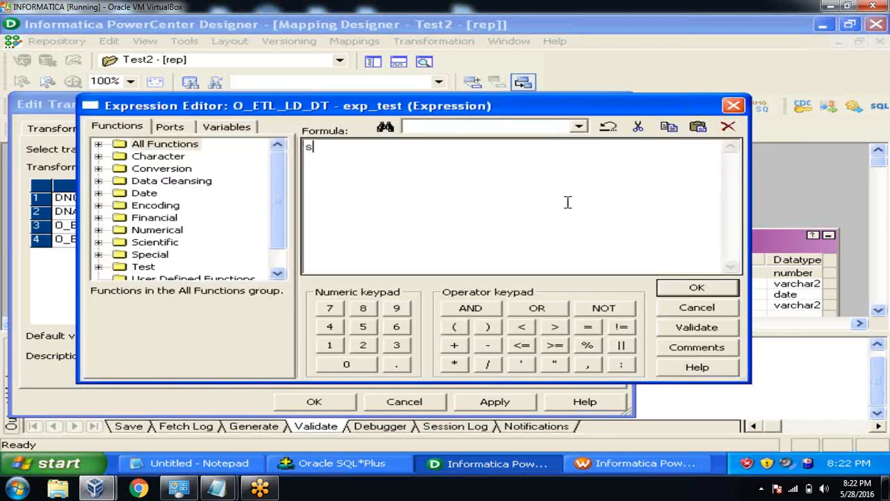
type("SYSDATE")
left_click(720, 330)
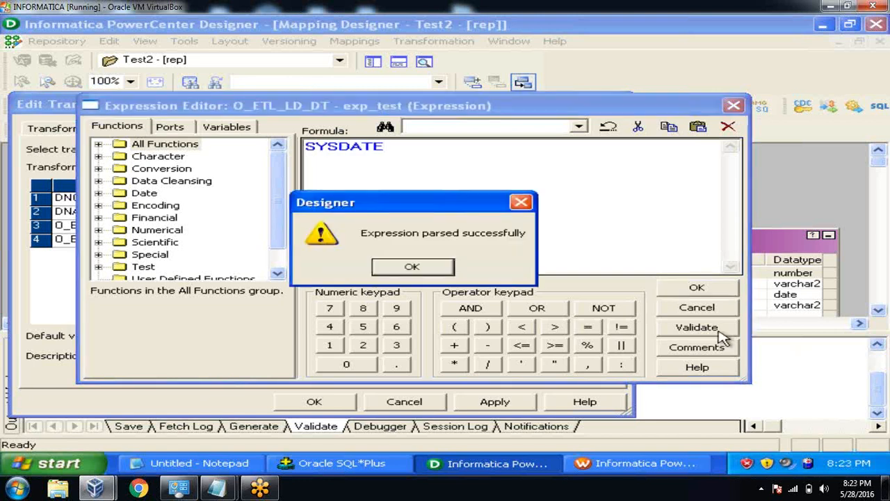
left_click(420, 268)
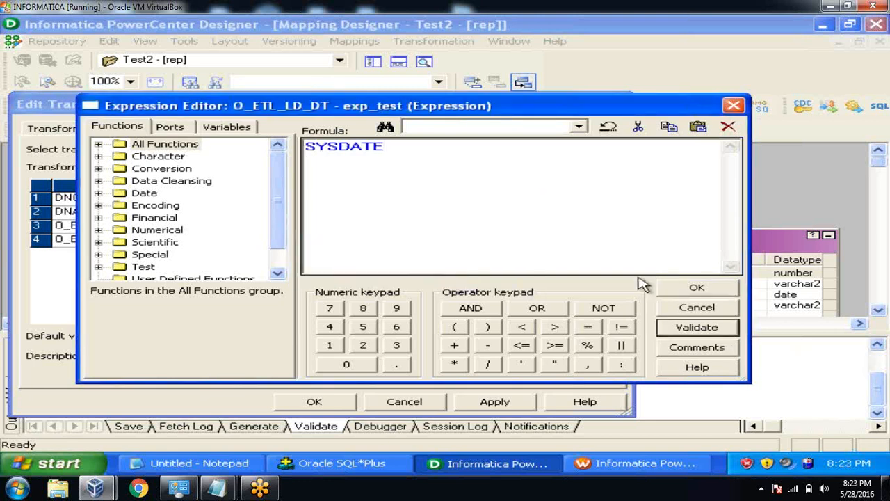
left_click(693, 287)
Set O_ETL_USER's expression to 'ETL_SALES', validate it, and apply the port changes.
left_click(567, 243)
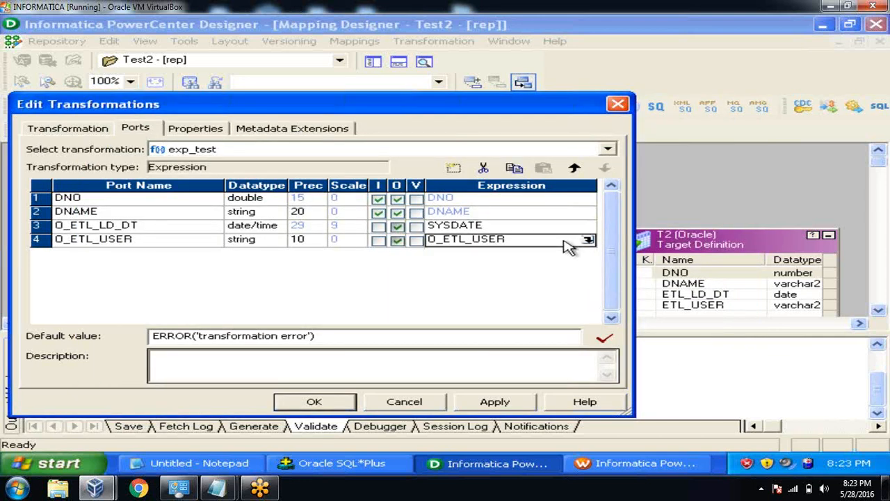
left_click(588, 240)
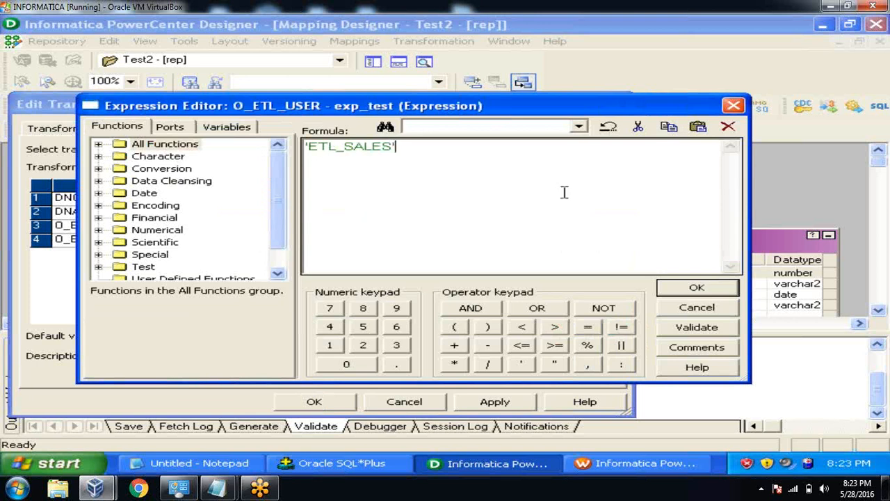
left_click(672, 327)
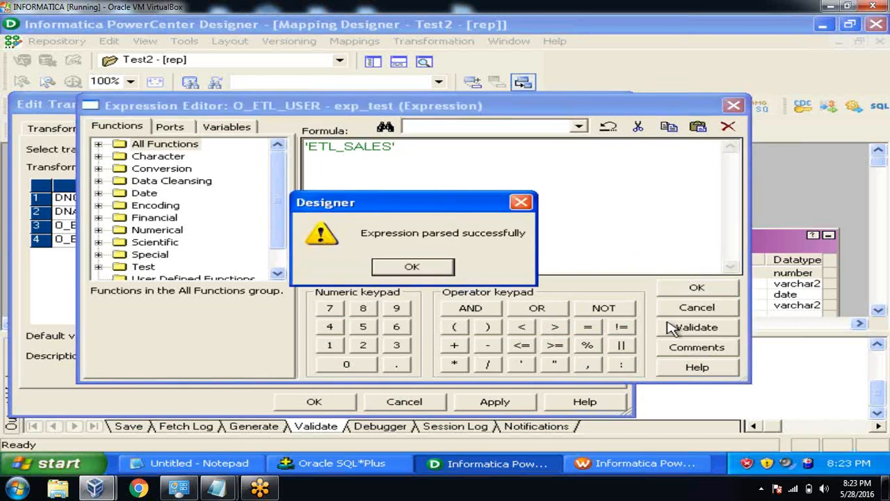
left_click(434, 265)
left_click(689, 288)
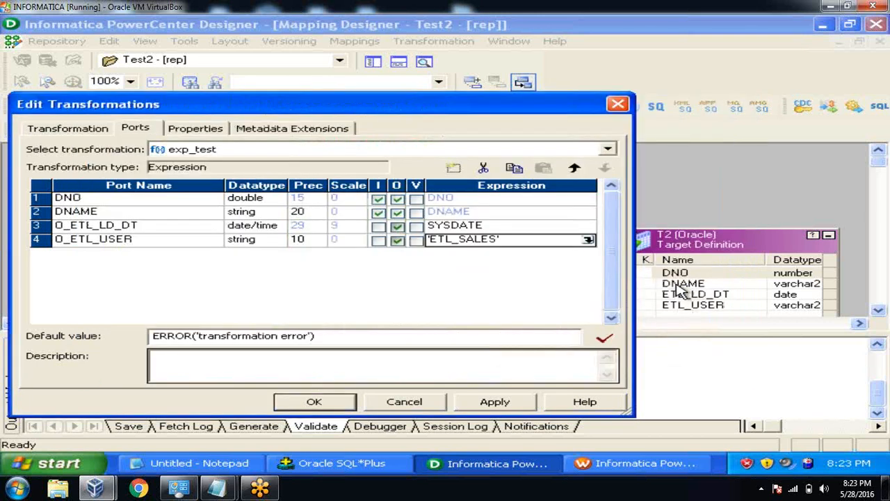
left_click(494, 402)
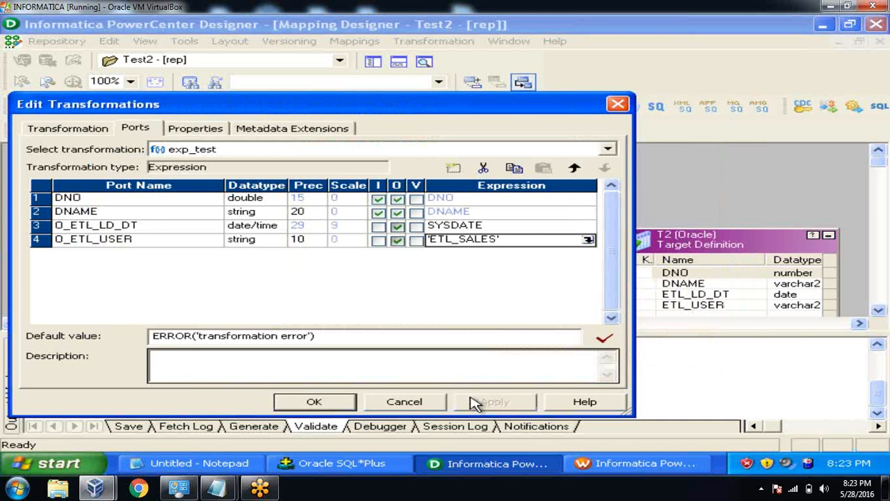
left_click(317, 403)
Drag exp_test's O_ETL_LD_DT and O_ETL_USER onto T2's ETL_LD_DT and ETL_USER columns.
left_click(12, 346)
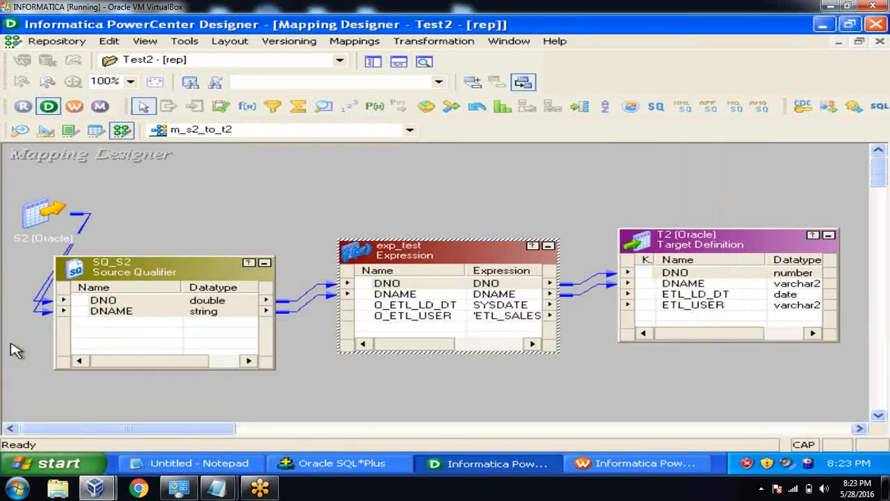
left_click(411, 309)
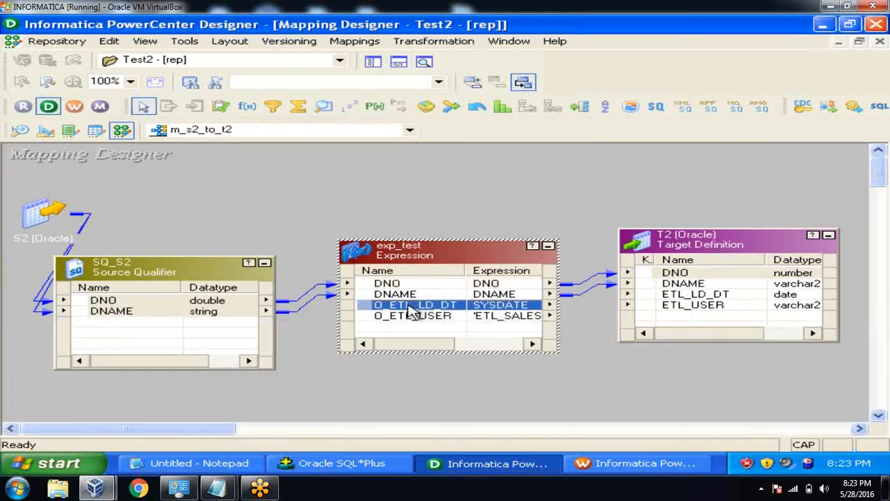
left_click(409, 315, "shift")
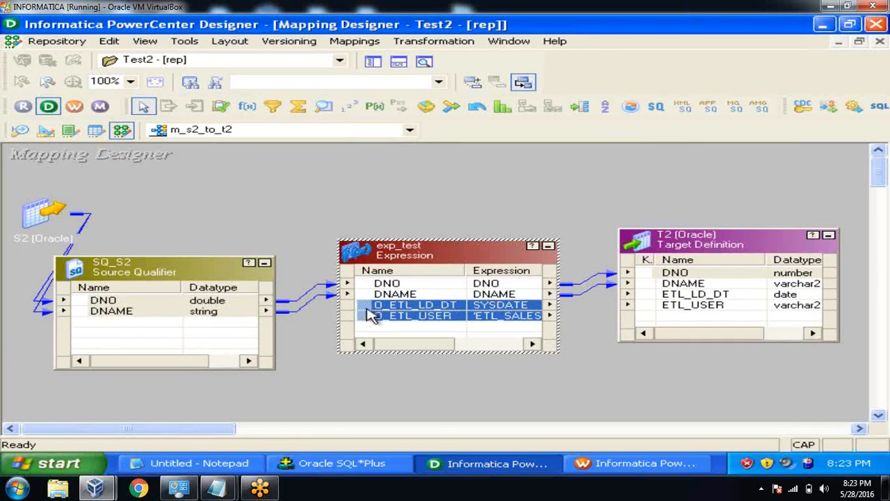
left_click_drag(368, 310, 650, 300)
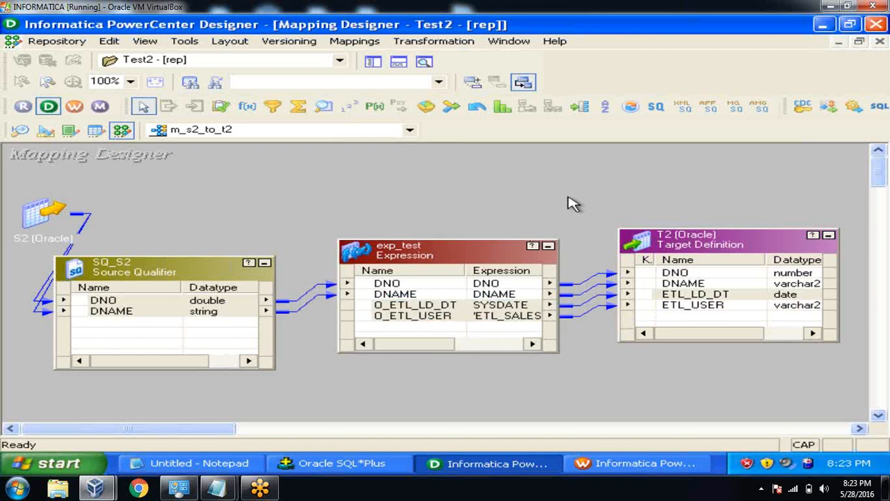
left_click(572, 204)
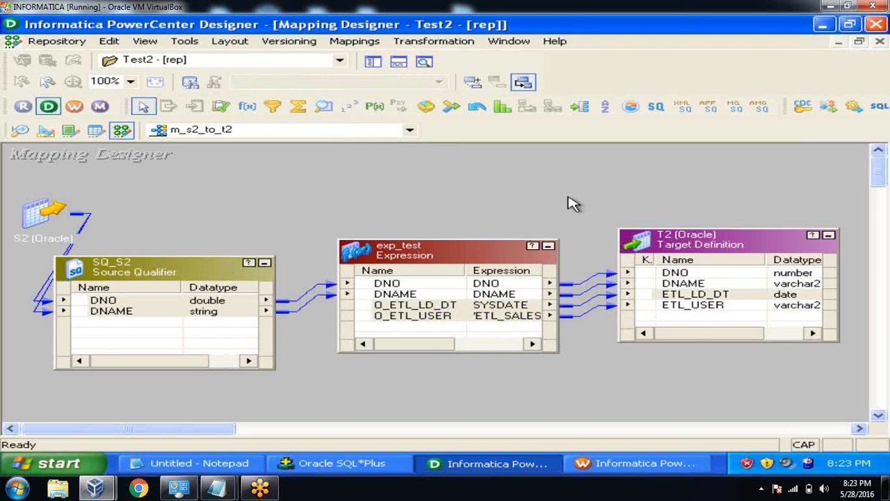
Arrange m_s2_to_t2 as icons, save it with Ctrl+S, and close the Output panel.
right_click(562, 195)
left_click(597, 239)
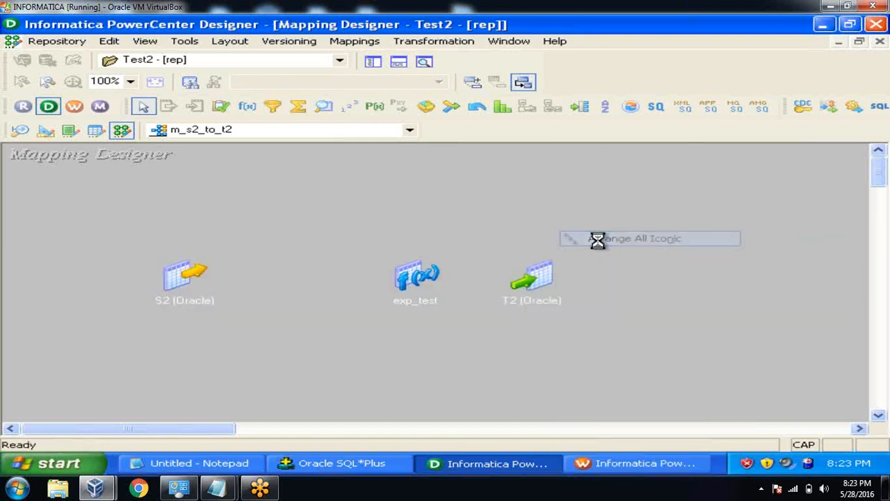
key("ctrl+s")
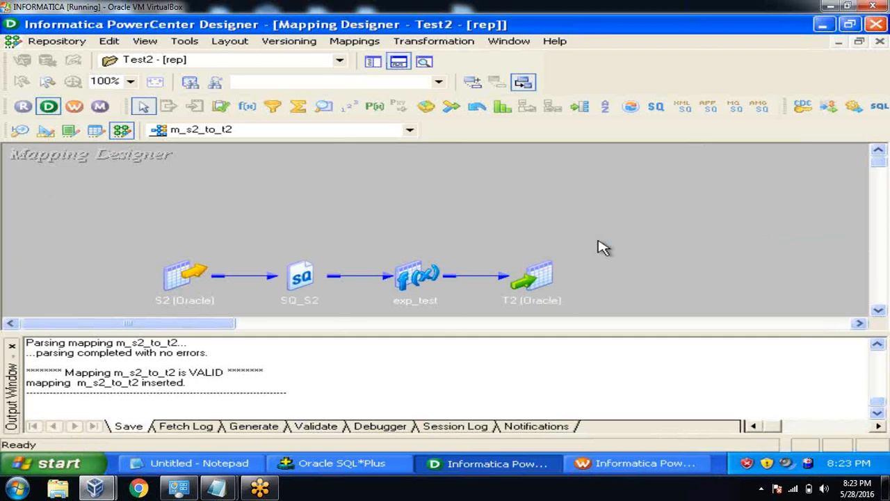
left_click(12, 346)
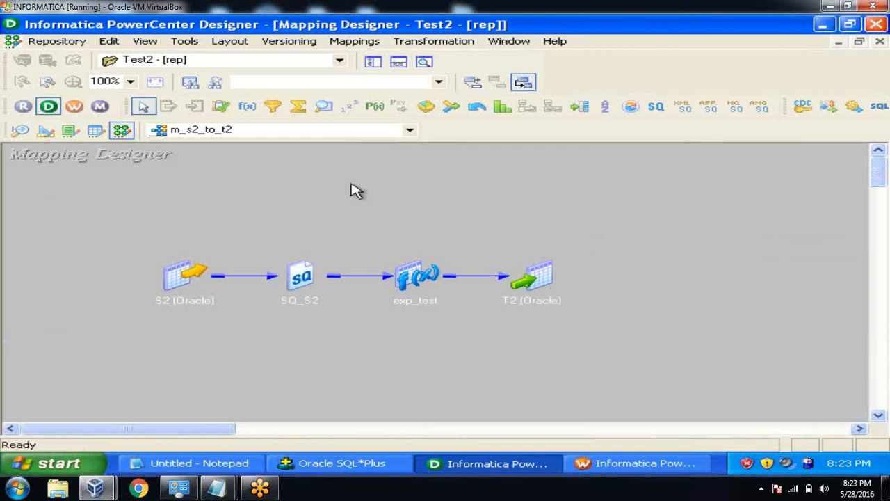
left_click(409, 130)
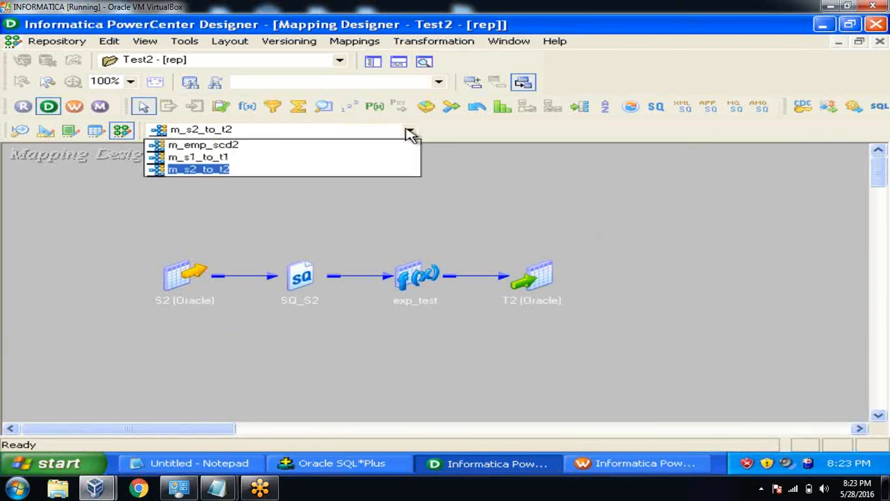
left_click(292, 156)
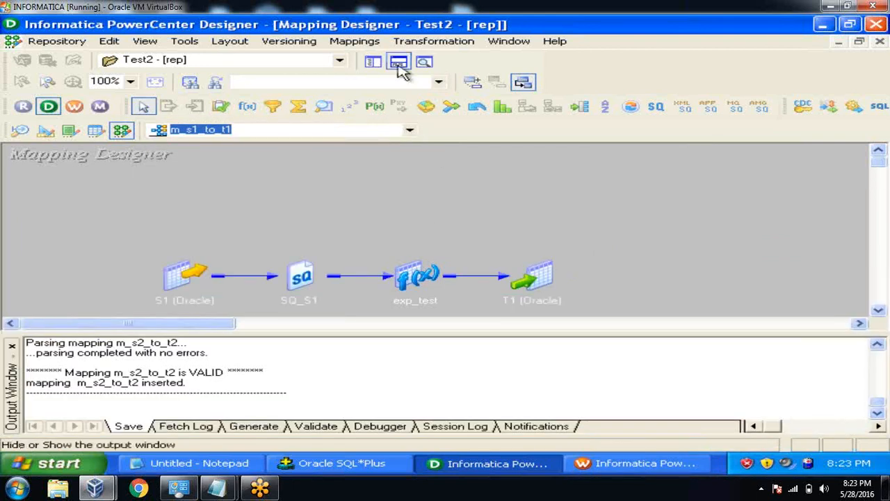
left_click(397, 64)
double_click(420, 281)
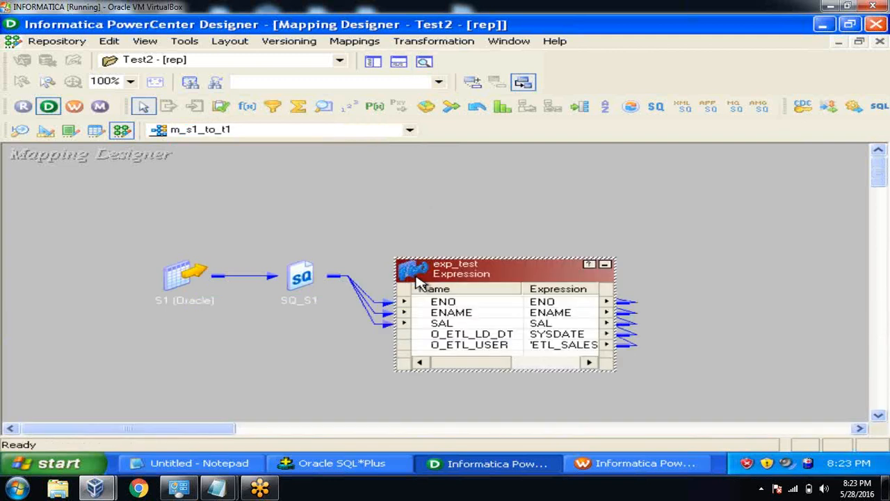
double_click(497, 351)
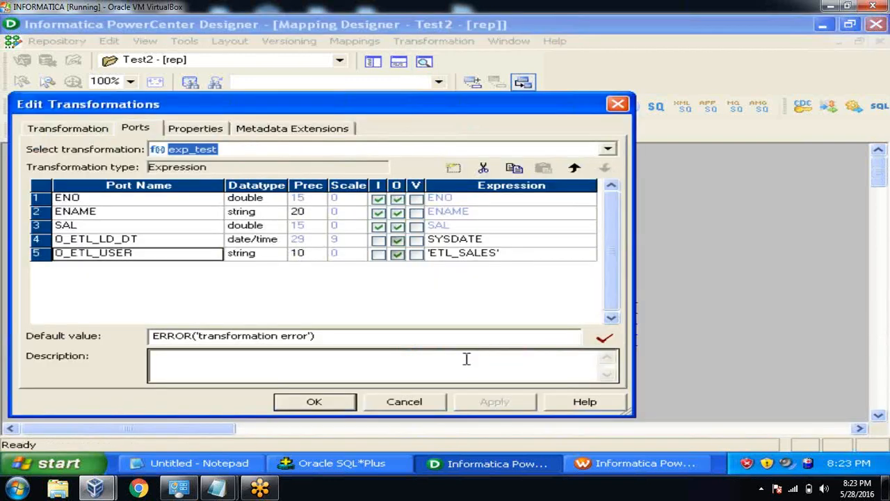
left_click(334, 403)
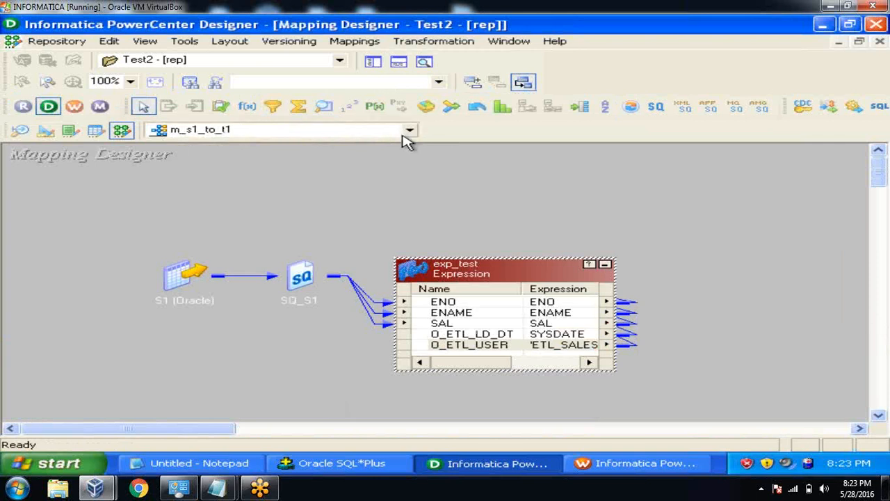
left_click(409, 132)
left_click(378, 170)
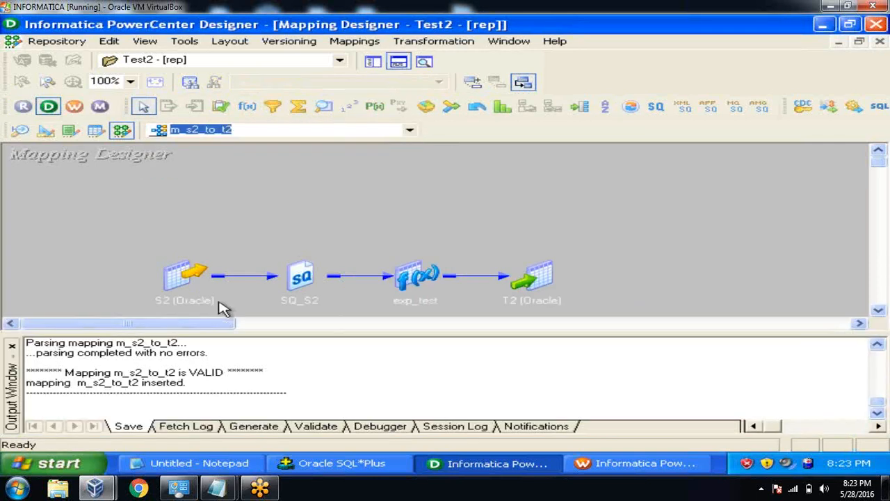
left_click(12, 346)
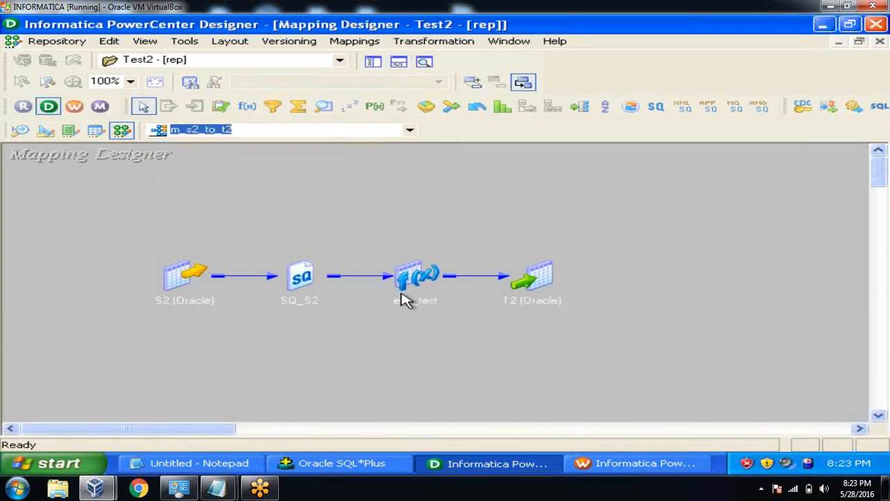
double_click(426, 276)
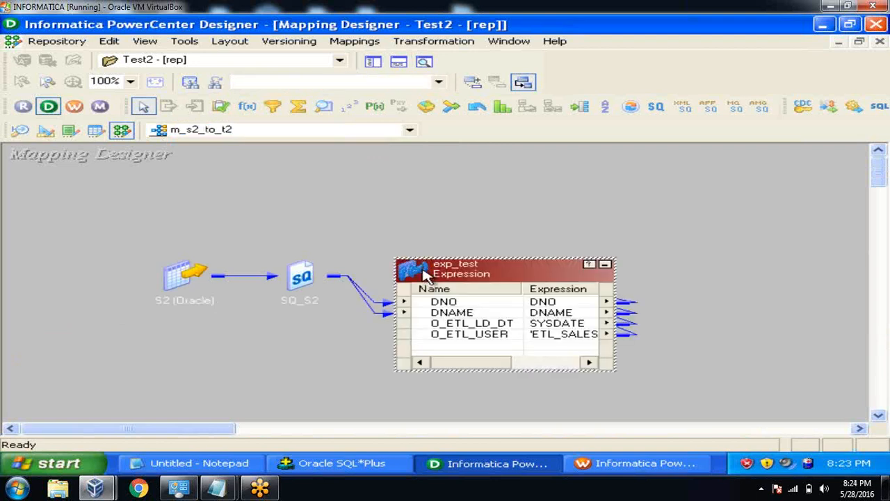
left_click(605, 266)
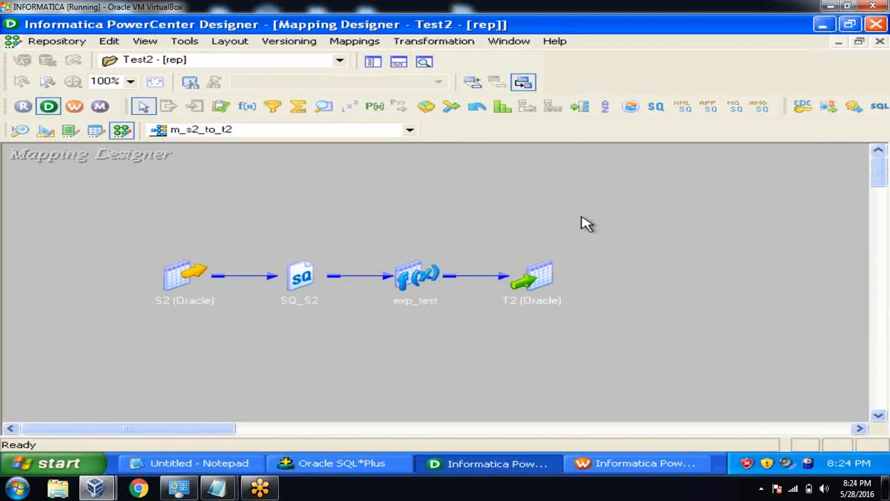
Maximize Workflow Manager in the Task Developer and clear s_m_emp_scd2 from the workspace.
left_click(619, 466)
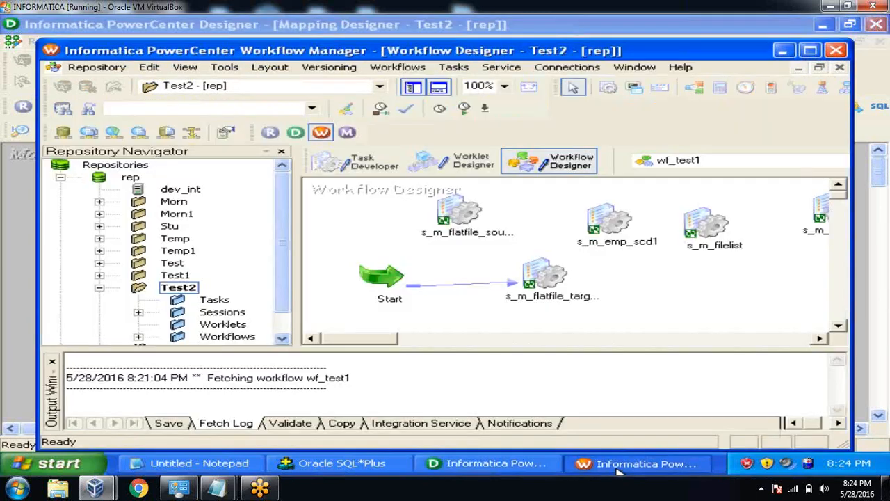
left_click(810, 50)
left_click(343, 138)
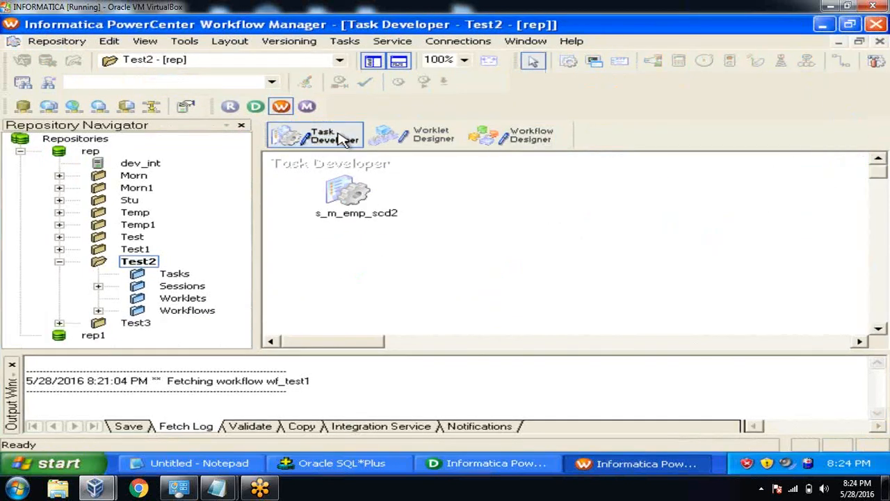
right_click(492, 190)
left_click(530, 182)
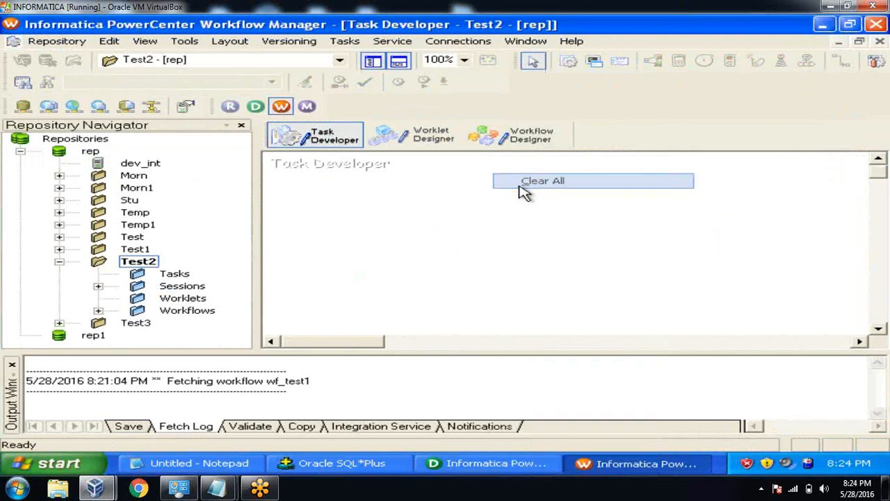
Create session task s_m_s1_to_t1 using mapping m_s1_to_t1.
left_click(345, 42)
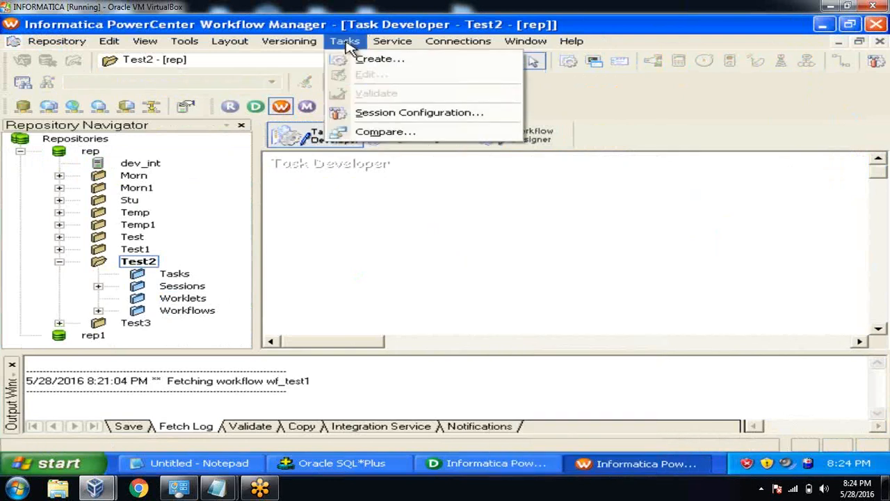
left_click(355, 60)
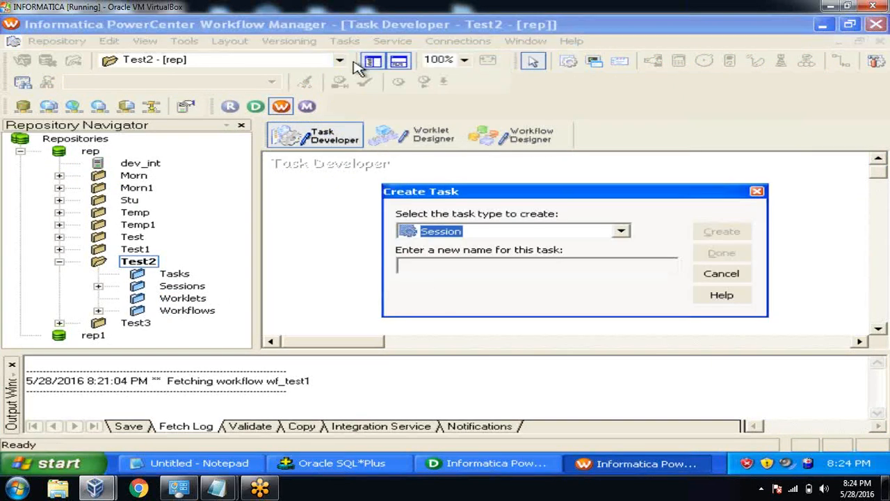
left_click(436, 270)
type("s_m_s1_to_t1")
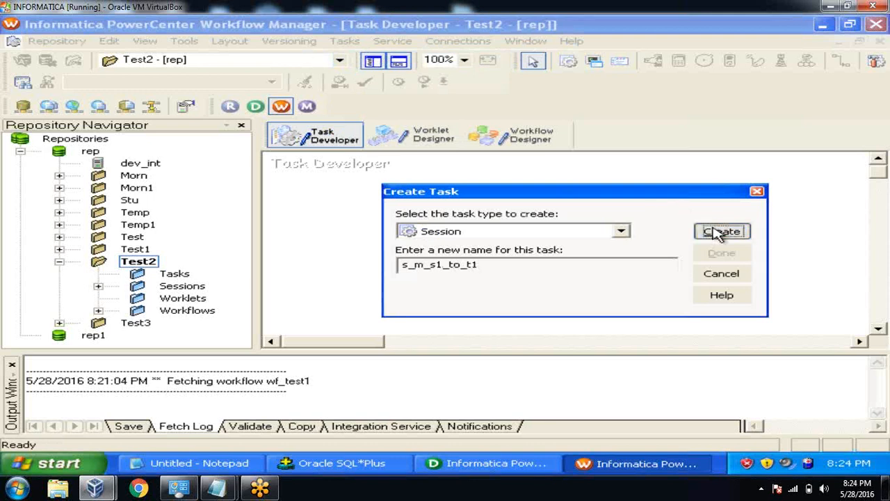
left_click(720, 233)
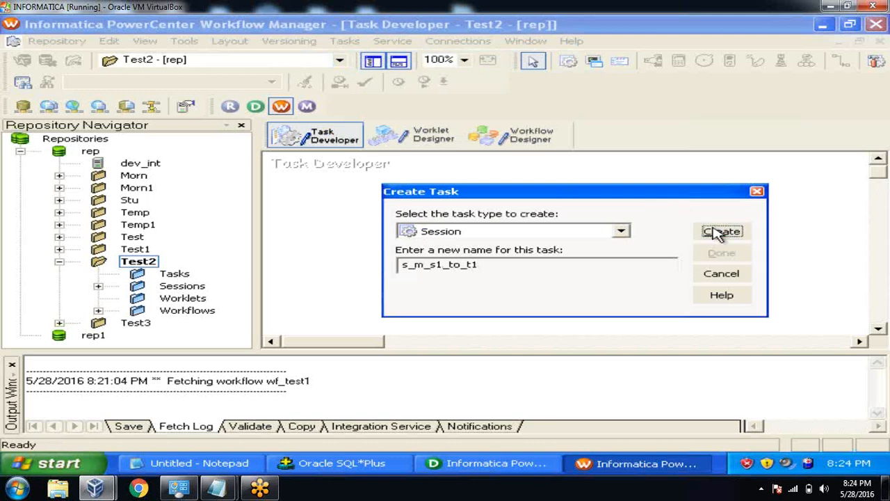
left_click_drag(724, 247, 698, 306)
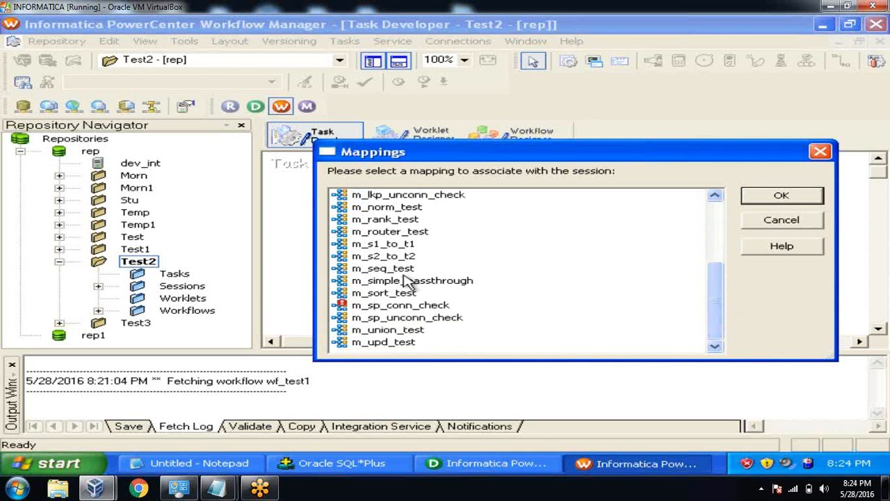
left_click(402, 245)
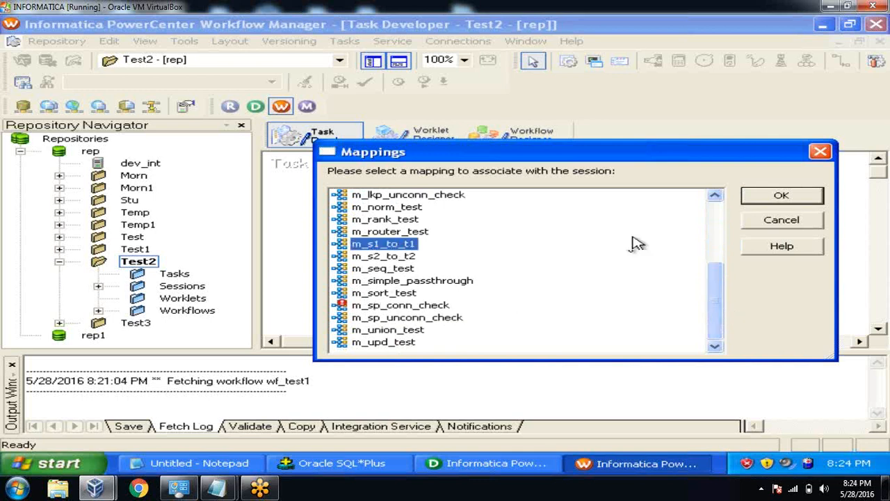
left_click(769, 198)
left_click(722, 231)
left_click(722, 255)
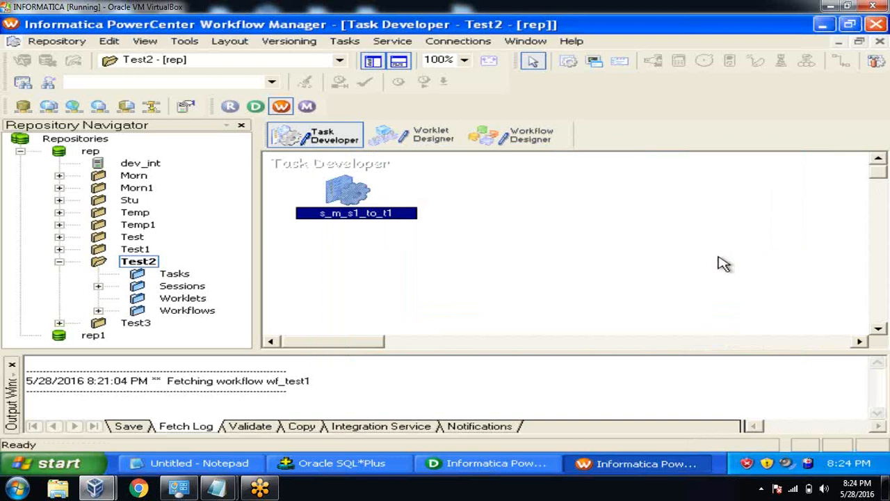
double_click(361, 194)
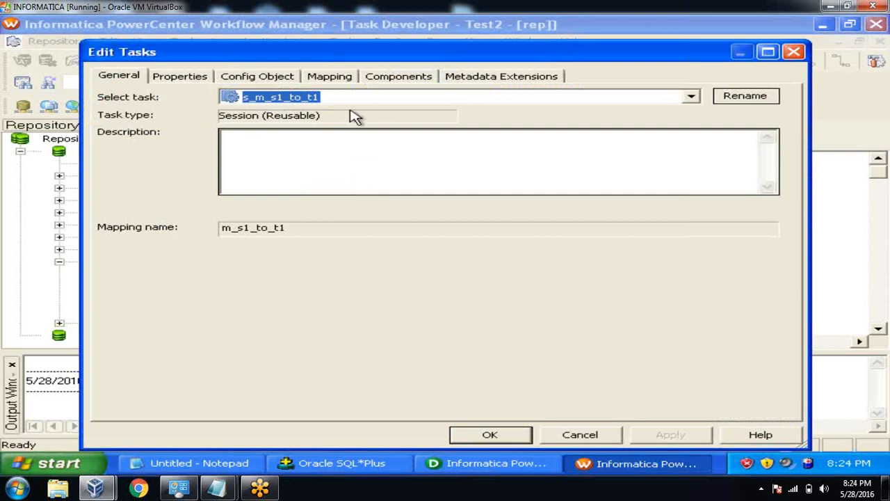
left_click(349, 84)
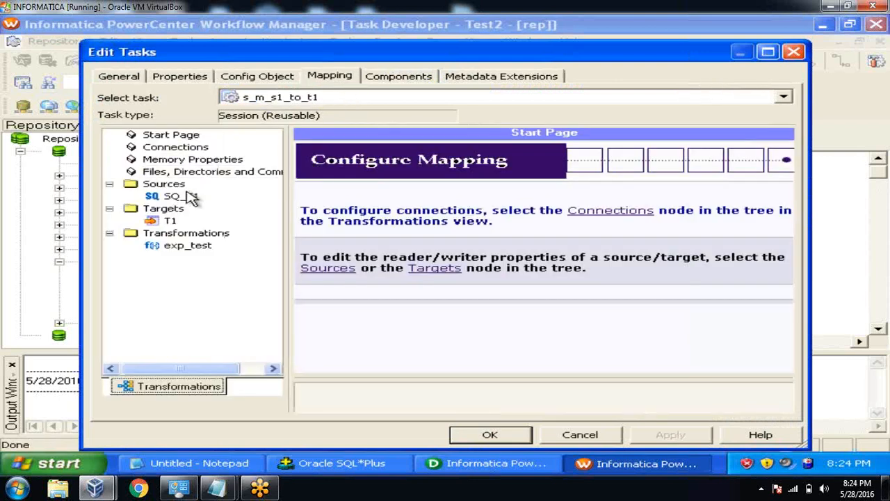
left_click(191, 198)
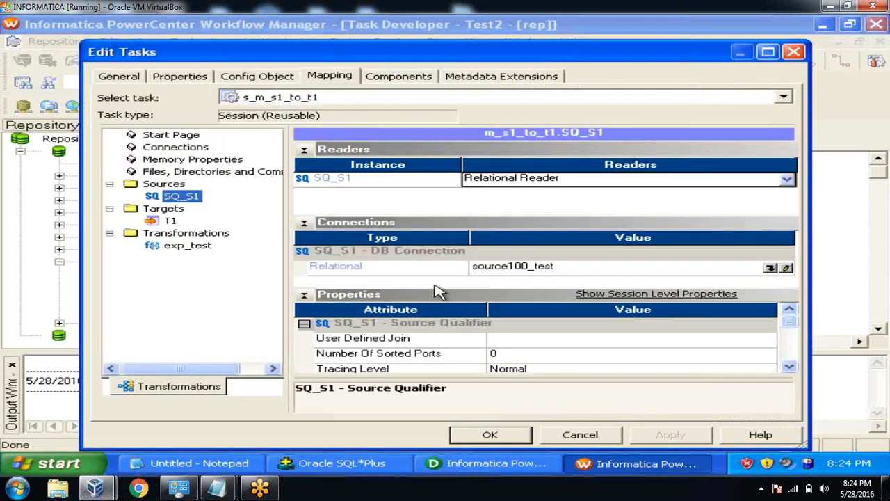
left_click(772, 268)
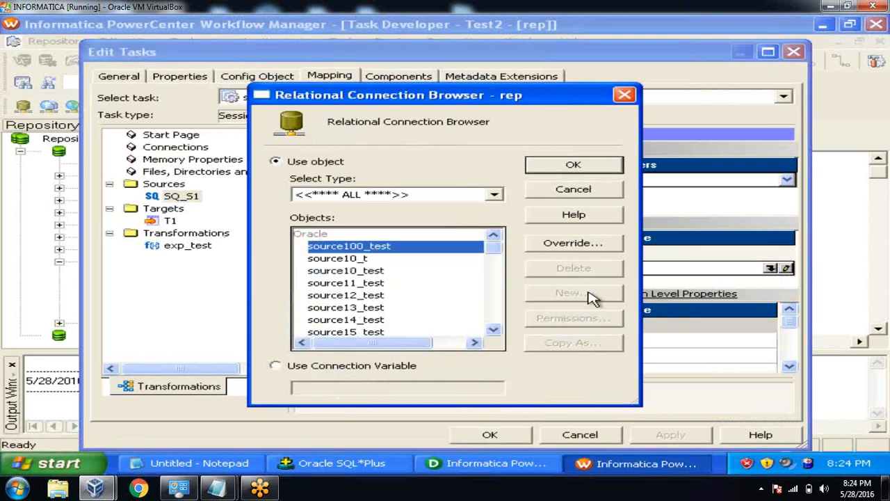
left_click(494, 330)
left_click(494, 330)
left_click(493, 329)
left_click(493, 329)
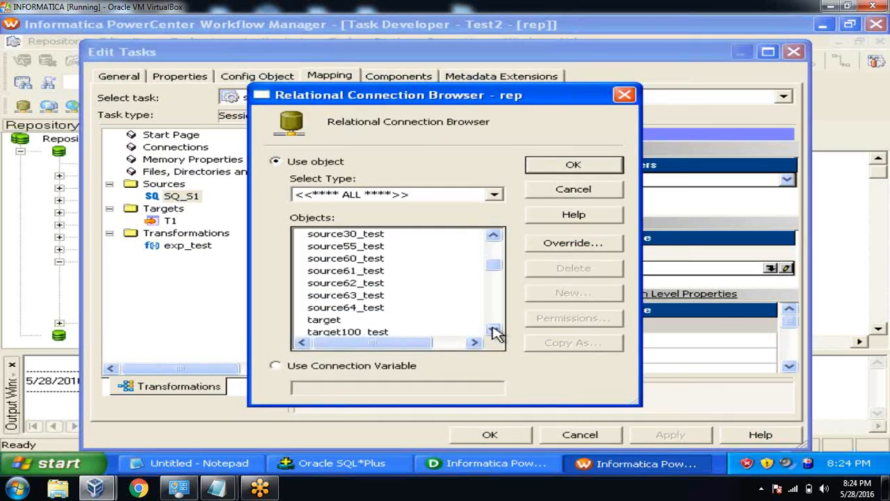
left_click(379, 258)
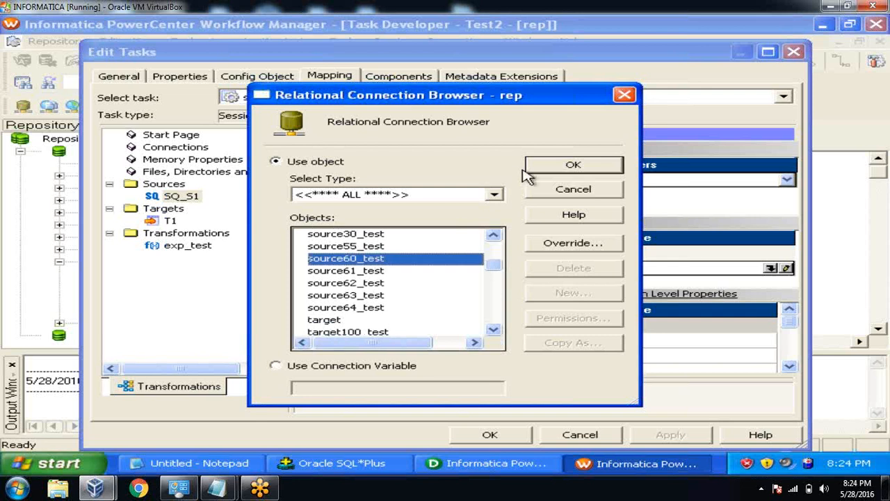
left_click(569, 166)
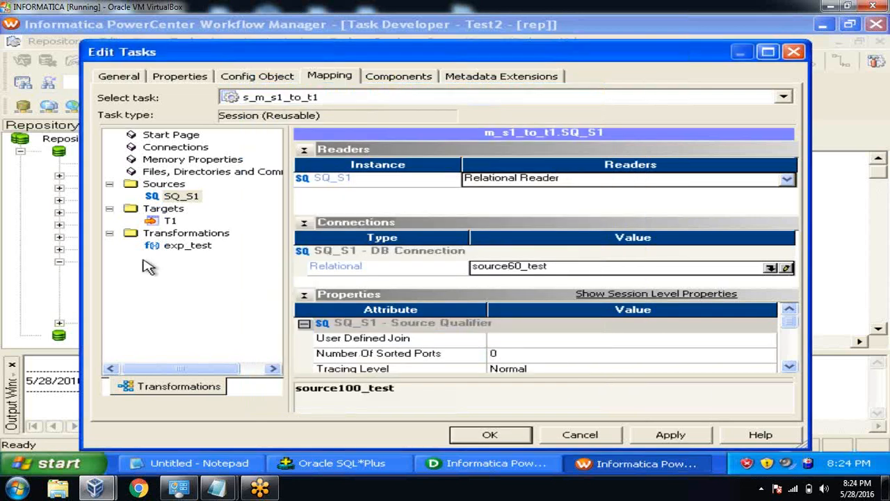
left_click(171, 223)
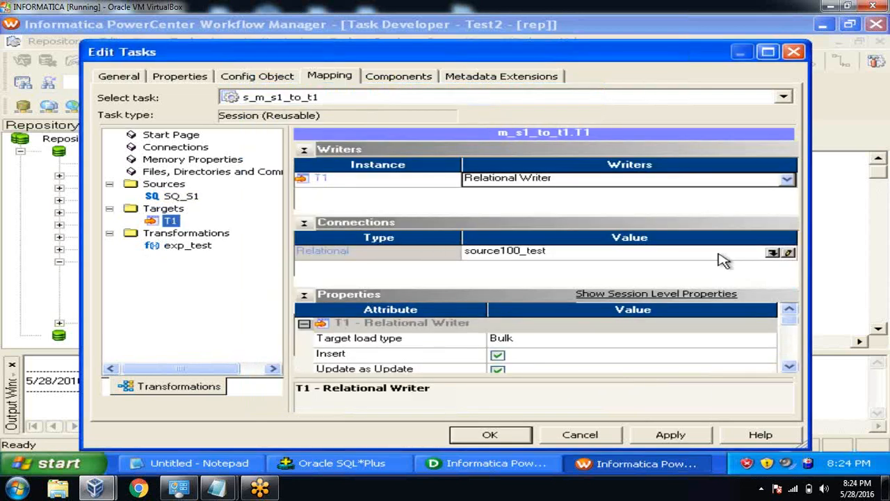
left_click(773, 253)
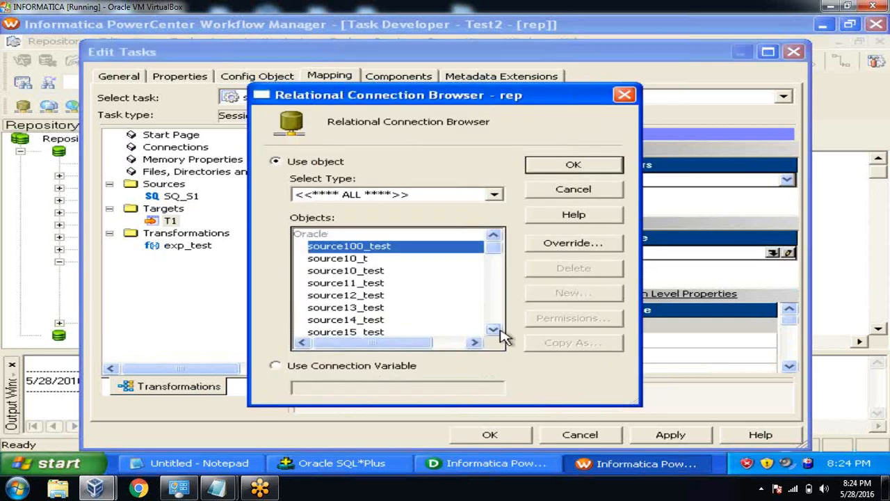
left_click(494, 330)
left_click(494, 331)
left_click(494, 331)
left_click(494, 330)
left_click(494, 331)
left_click(494, 331)
left_click(494, 331)
left_click(494, 331)
left_click(366, 295)
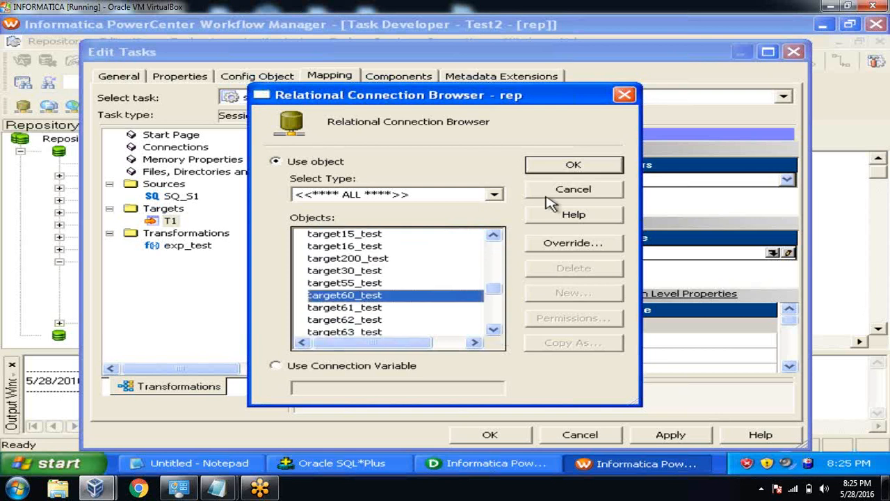
left_click(556, 167)
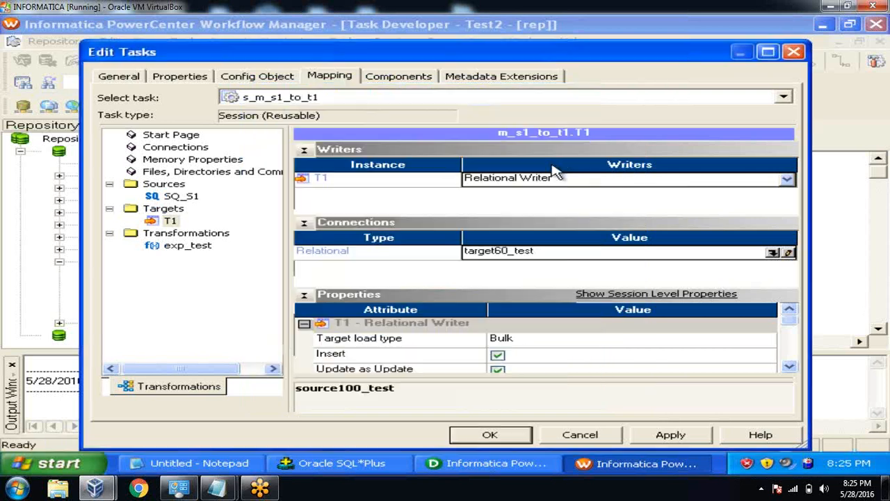
left_click(673, 432)
left_click(490, 434)
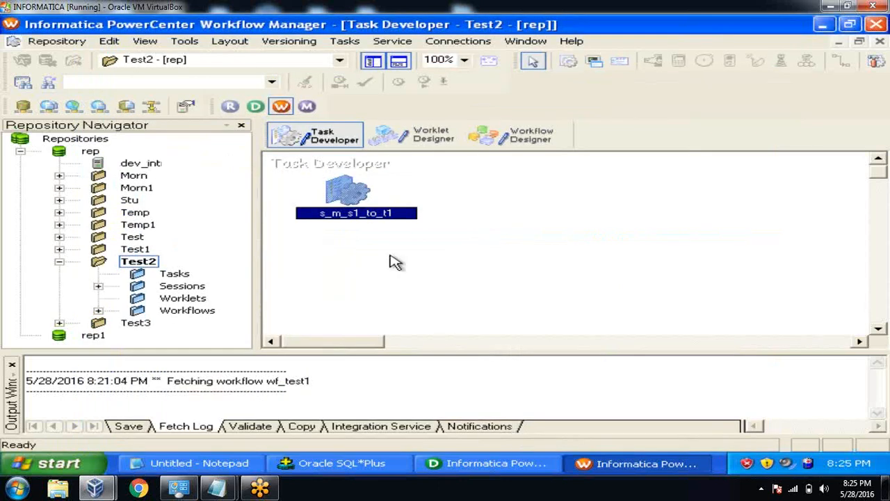
Save the repository to store session s_m_s1_to_t1, then close the Output window.
left_click(55, 40)
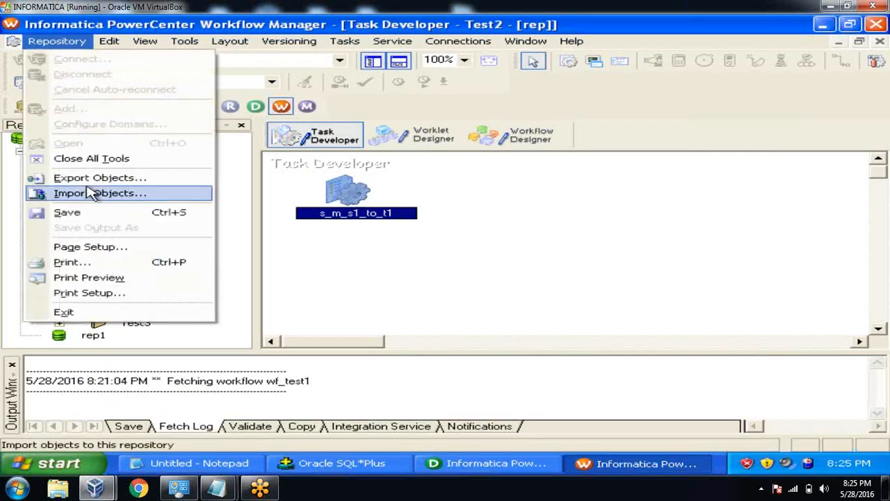
left_click(87, 210)
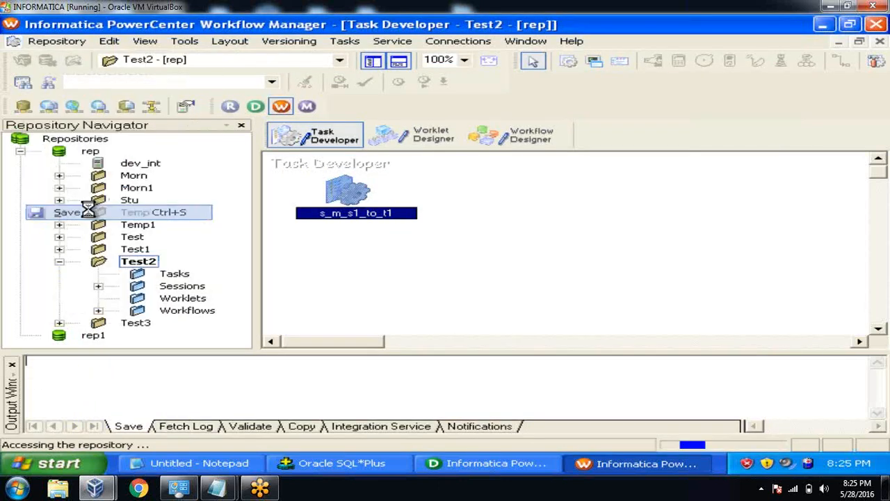
left_click(12, 364)
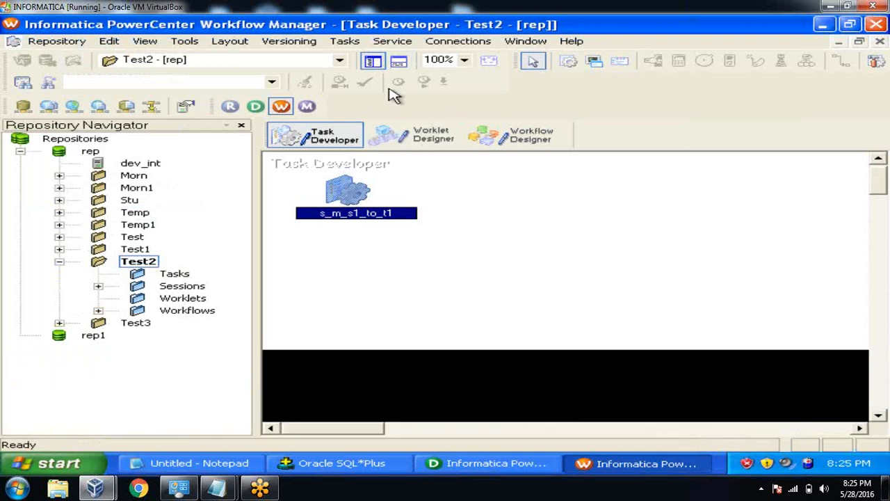
Start a new Session task and begin entering its name.
left_click(345, 42)
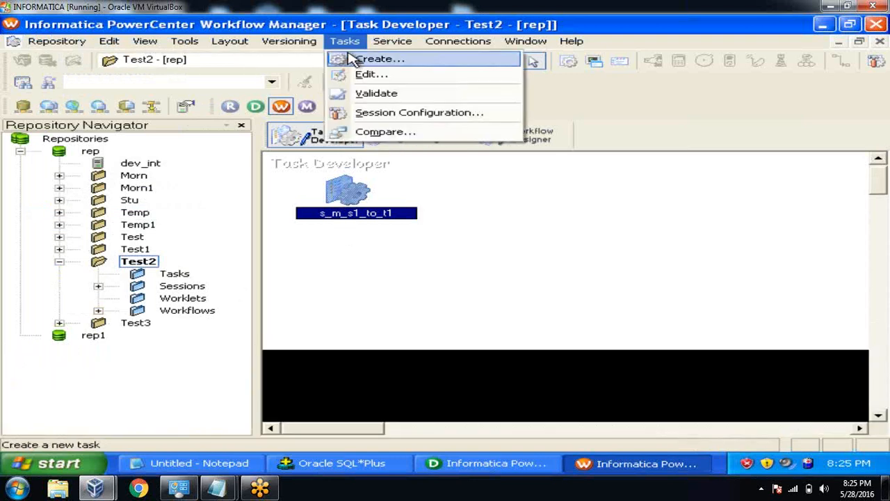
left_click(350, 59)
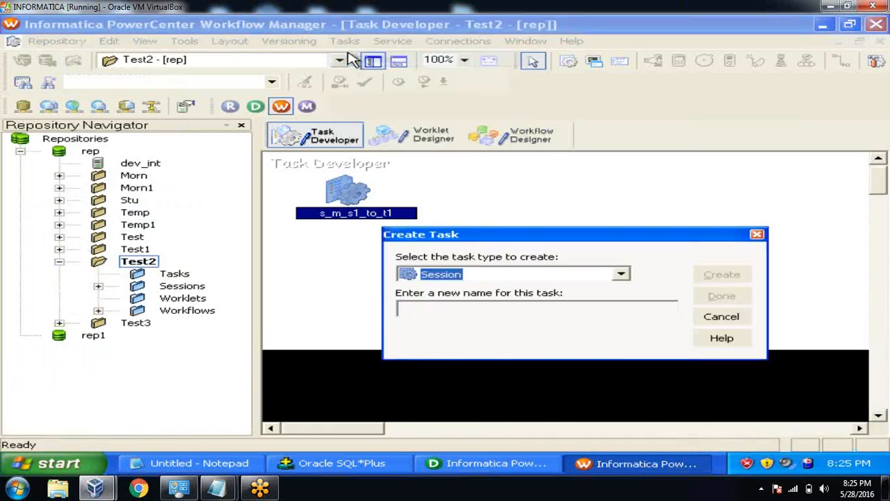
left_click(497, 306)
type("s_m_s2_to_t2")
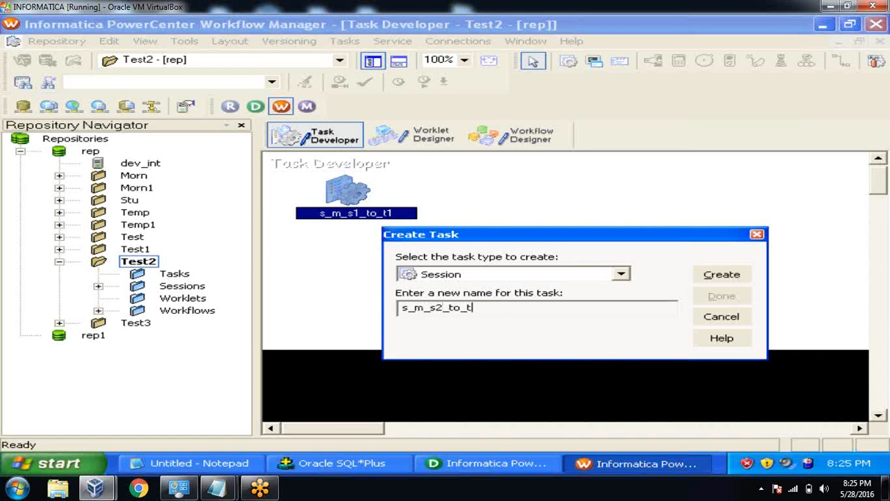
Create session s_m_s2_to_t2 using mapping m_s2_to_t2 and open its Mapping settings.
left_click(736, 278)
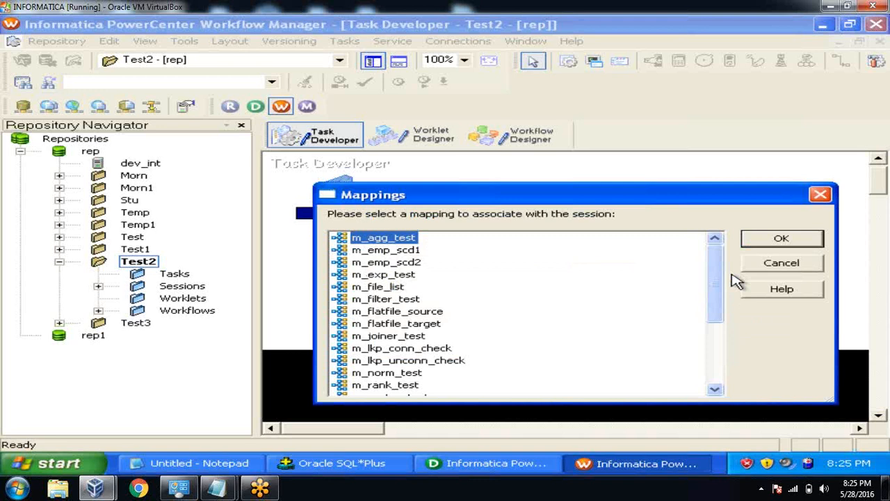
left_click_drag(717, 262, 702, 326)
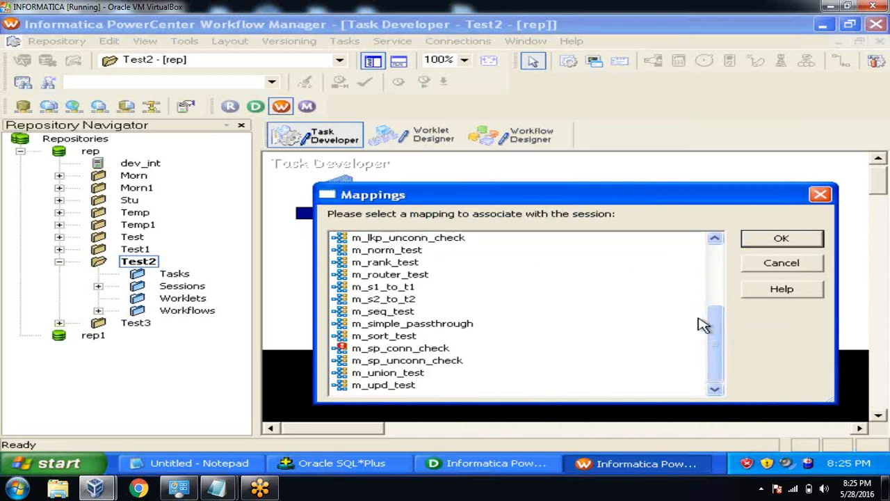
left_click(405, 301)
left_click(769, 243)
left_click(725, 301)
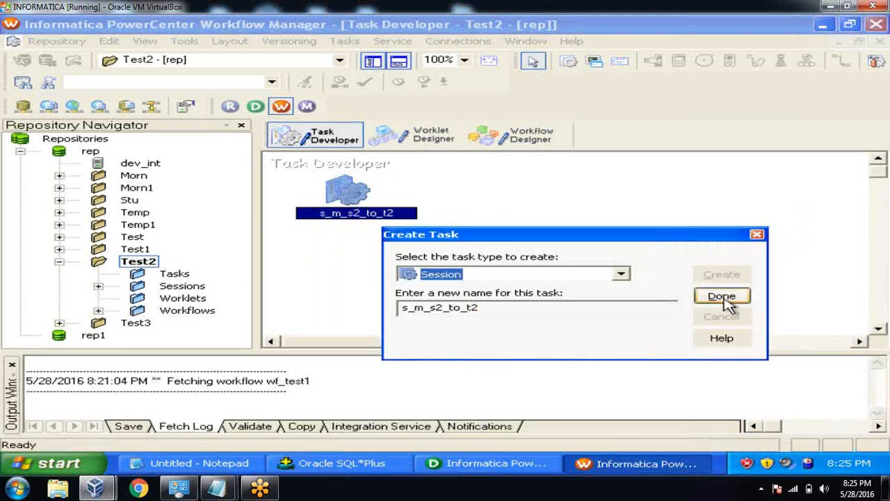
double_click(348, 190)
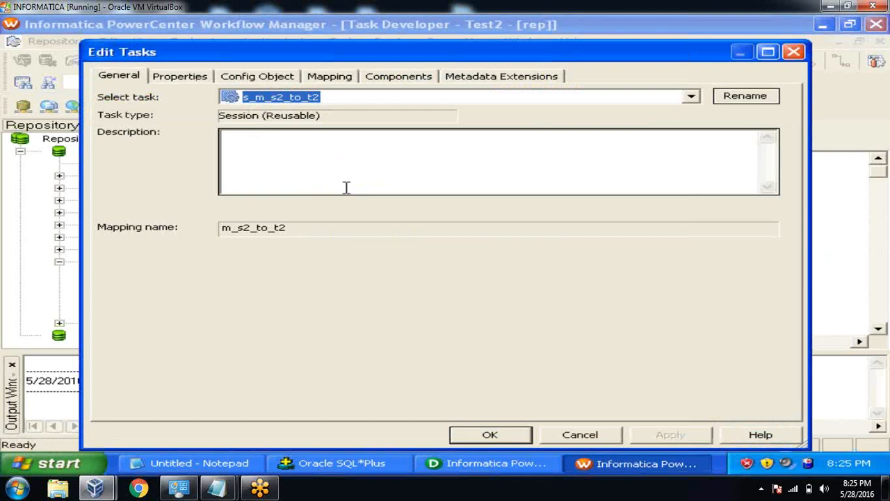
left_click(339, 76)
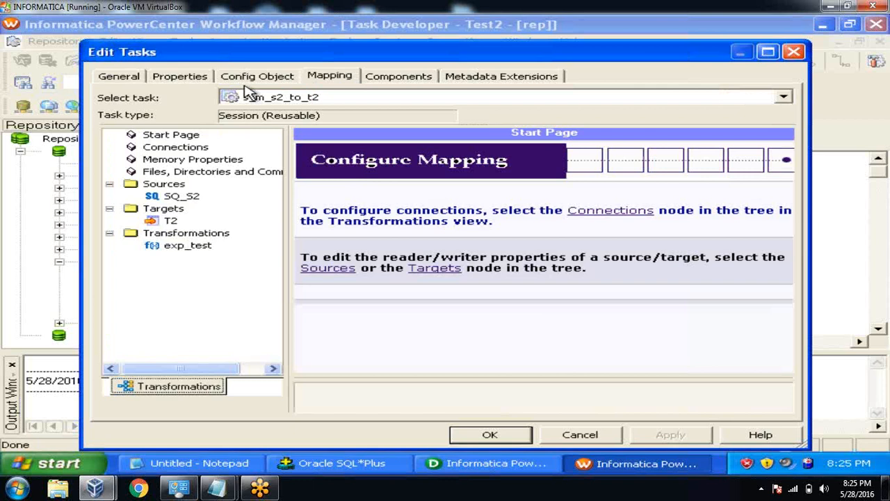
left_click(192, 198)
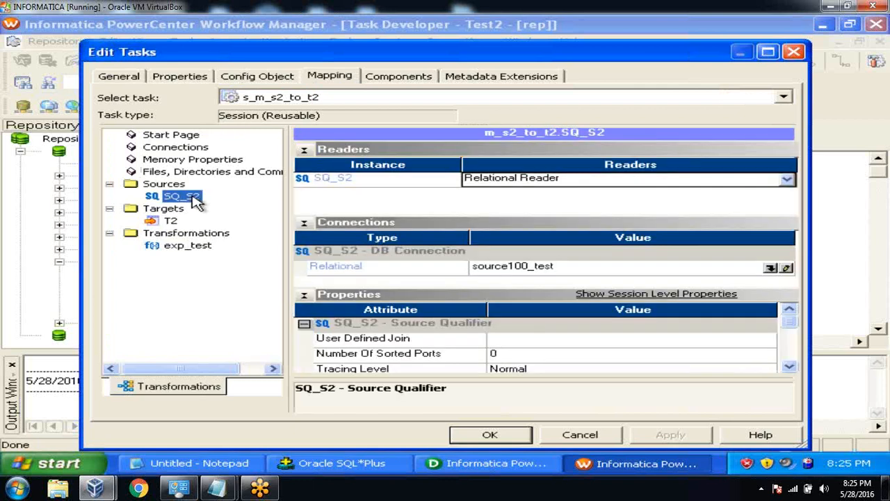
left_click(771, 269)
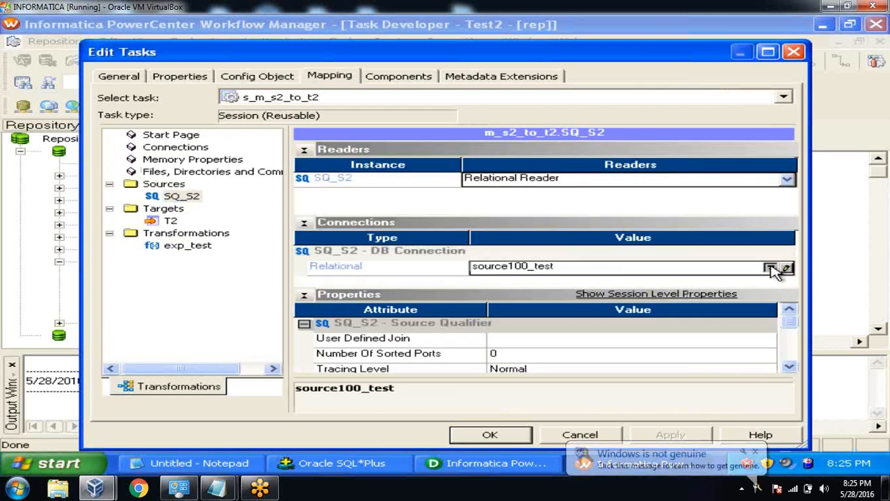
left_click(493, 330)
left_click_drag(493, 330, 494, 332)
left_click(345, 286)
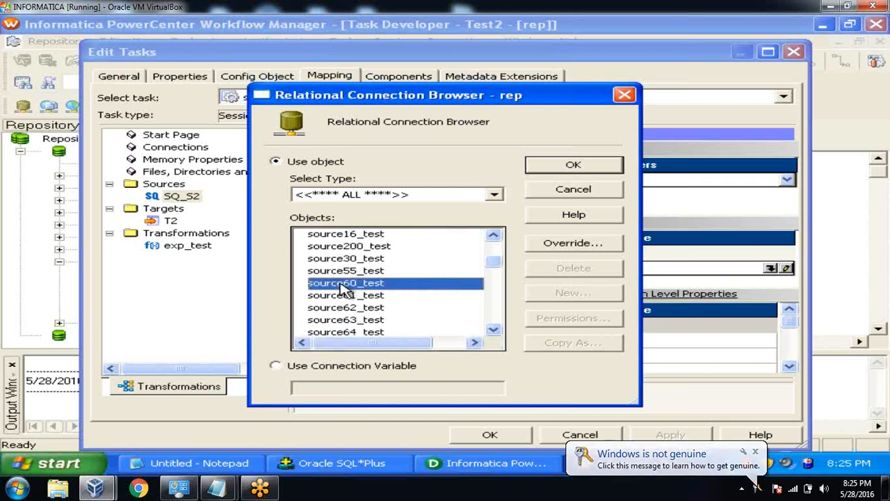
left_click(562, 170)
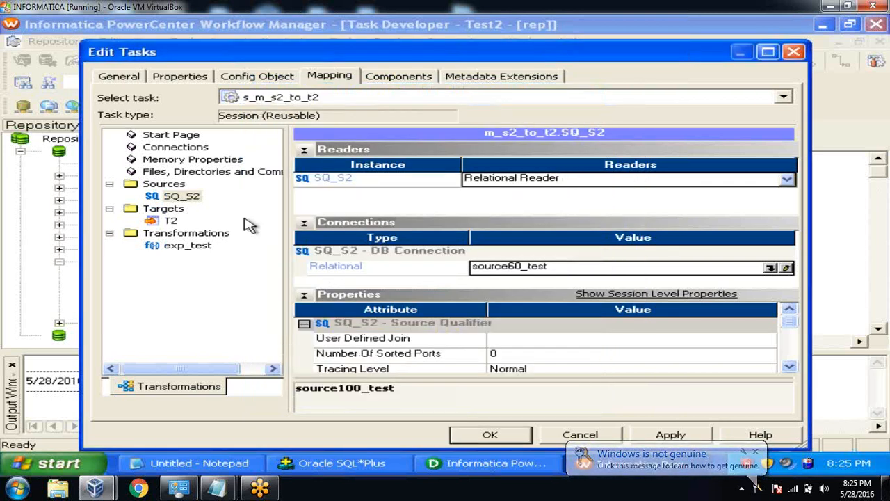
left_click(170, 220)
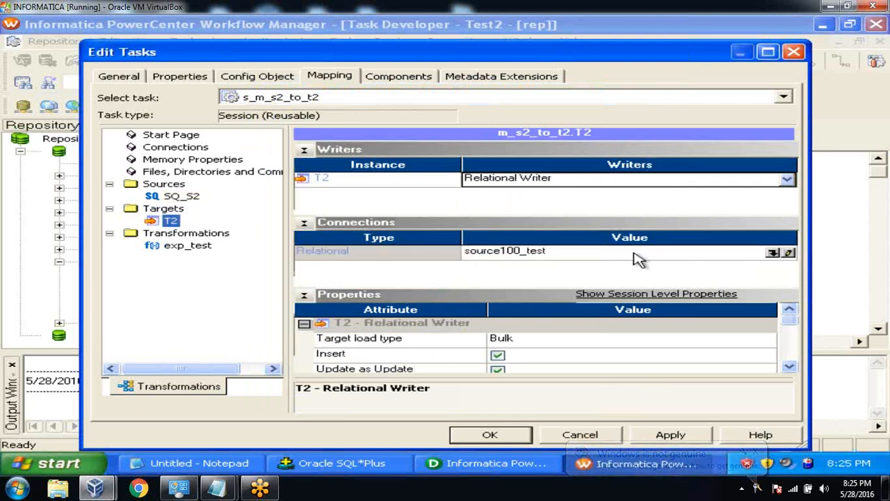
left_click(772, 253)
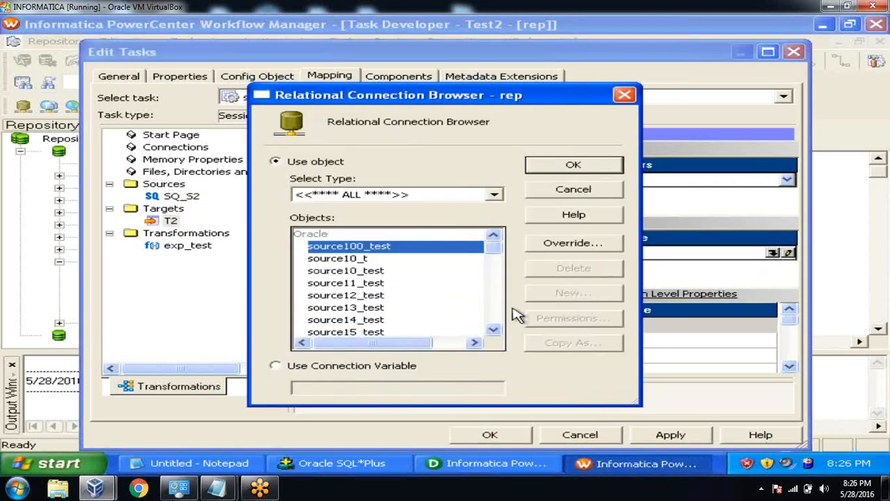
left_click(493, 329)
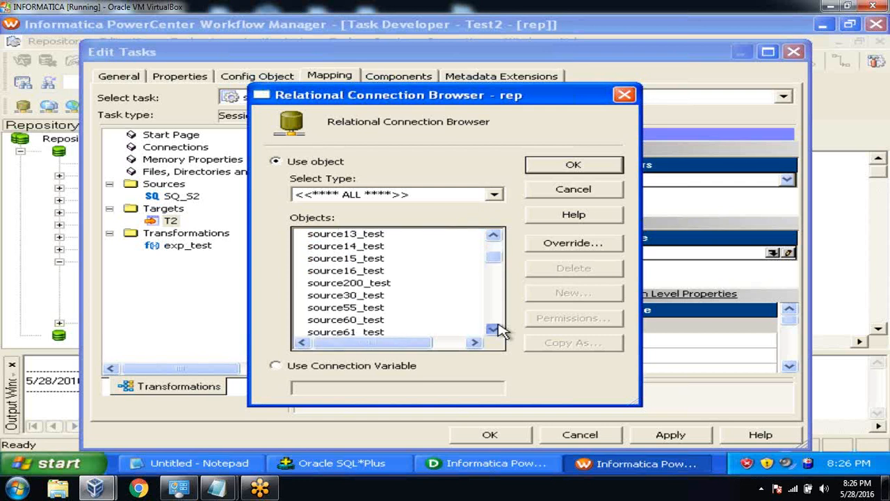
left_click(497, 329)
left_click(497, 329)
left_click(497, 329)
left_click(497, 329)
left_click(498, 329)
left_click(369, 309)
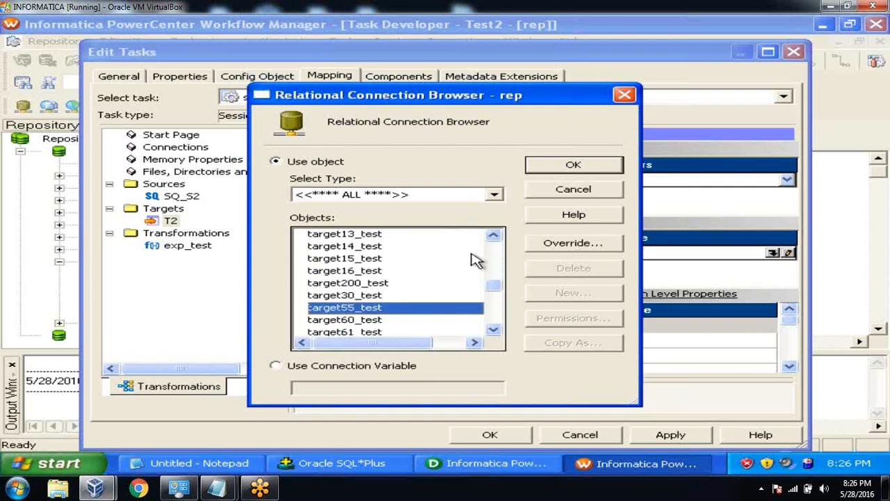
left_click(362, 319)
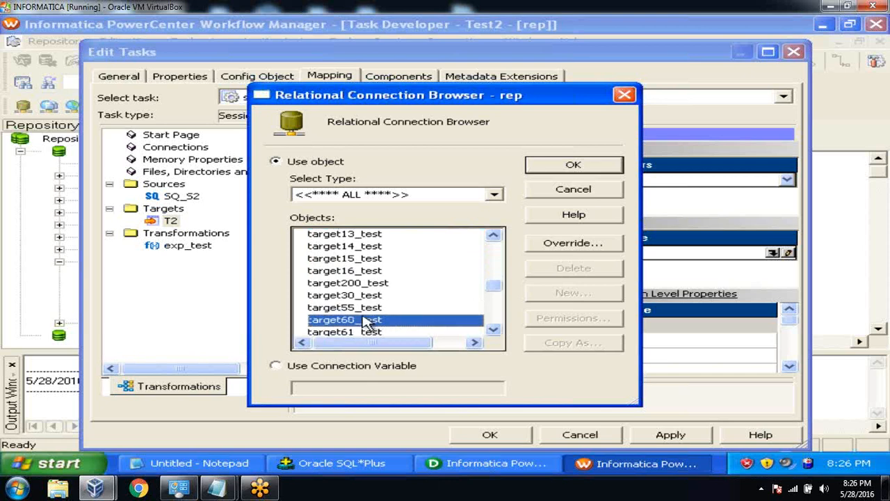
left_click(545, 171)
left_click(656, 438)
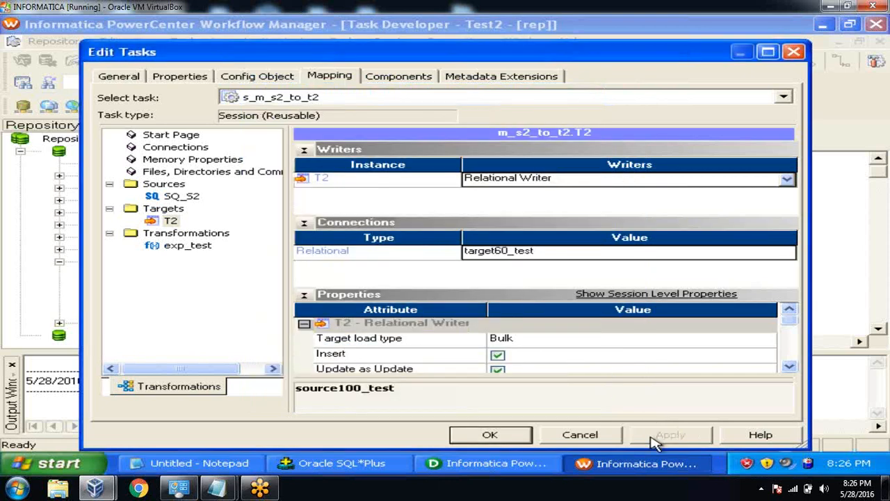
left_click(521, 434)
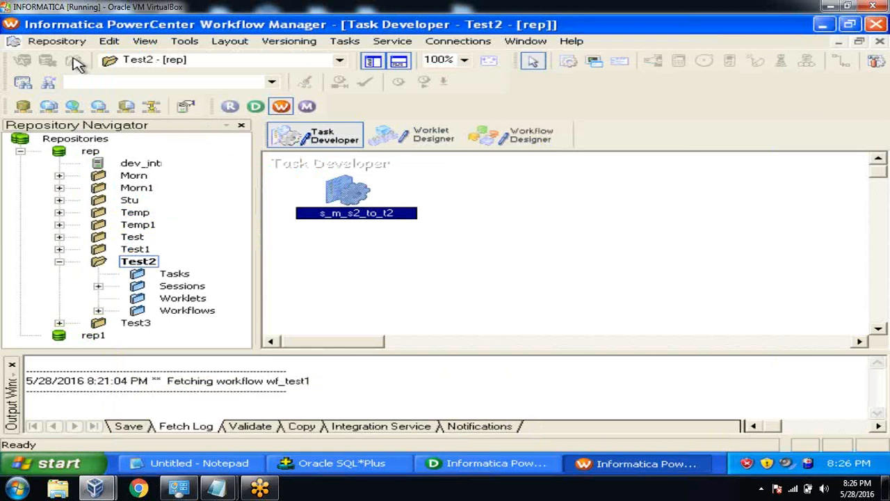
Save session s_m_s2_to_t2 to the repository and close the Output window.
left_click(59, 41)
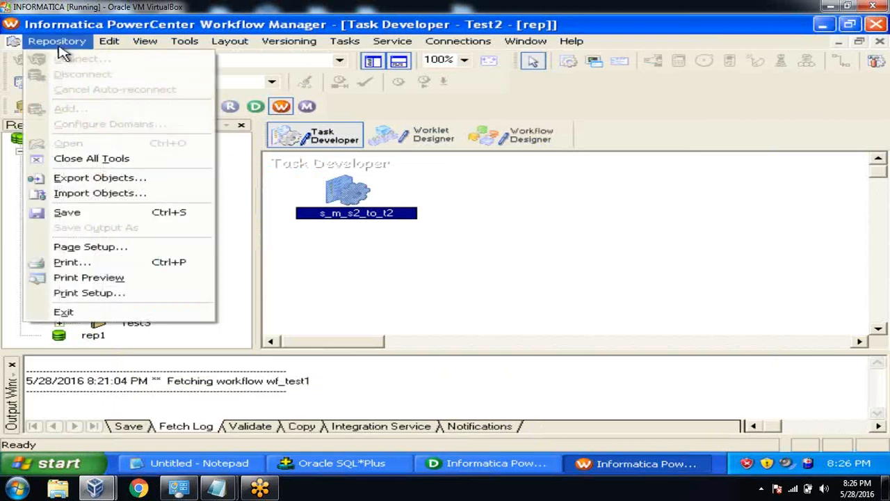
left_click(78, 213)
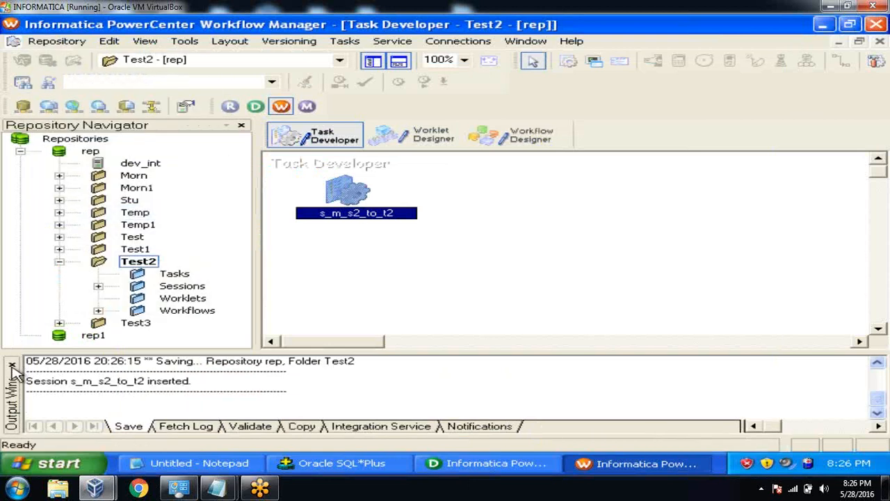
left_click(12, 365)
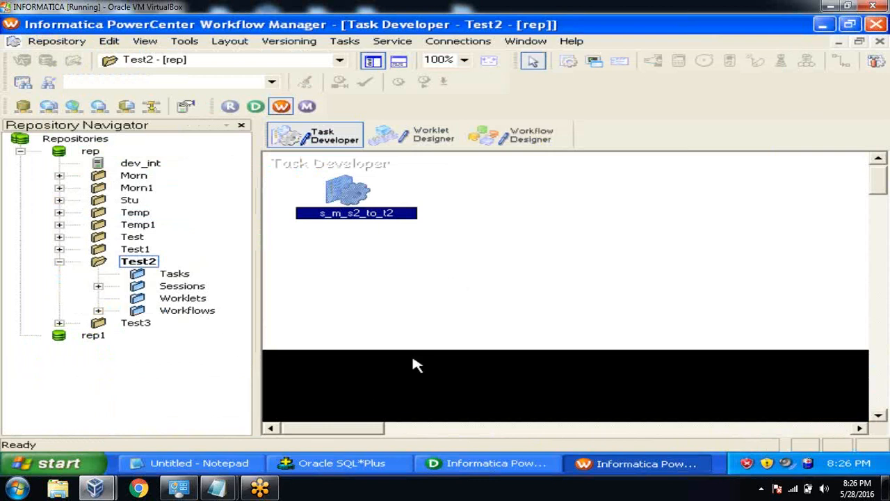
left_click(363, 464)
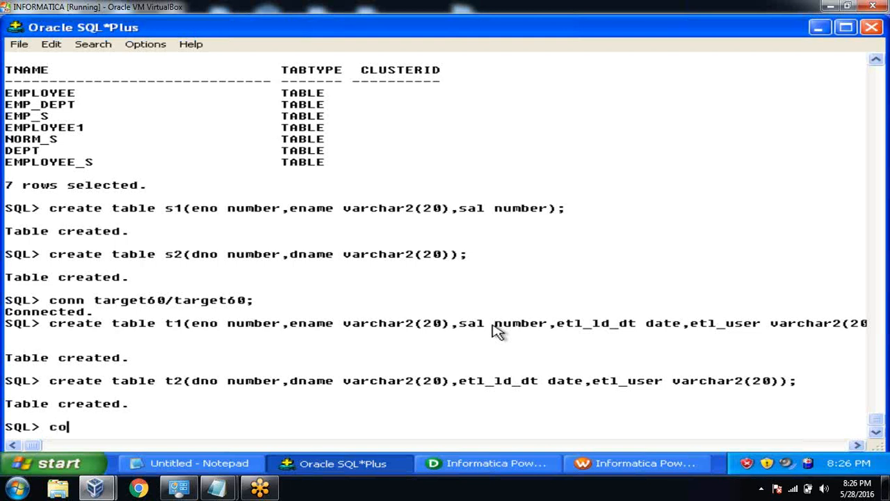
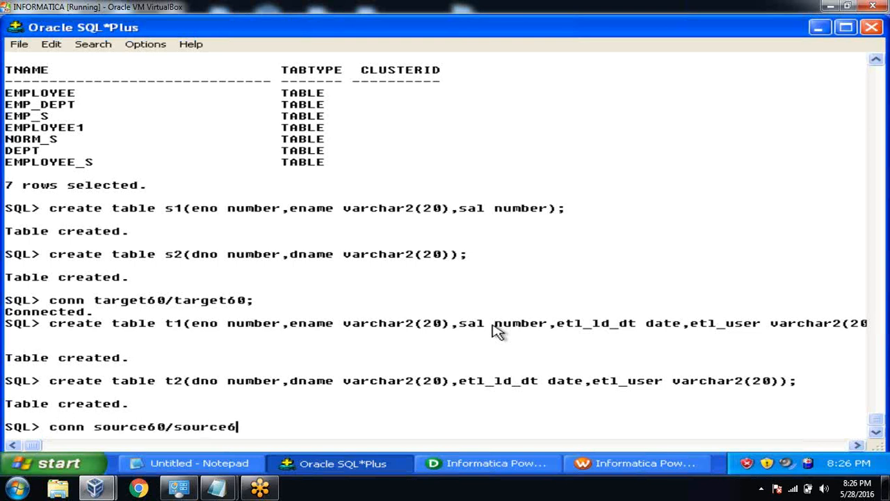
key("Return")
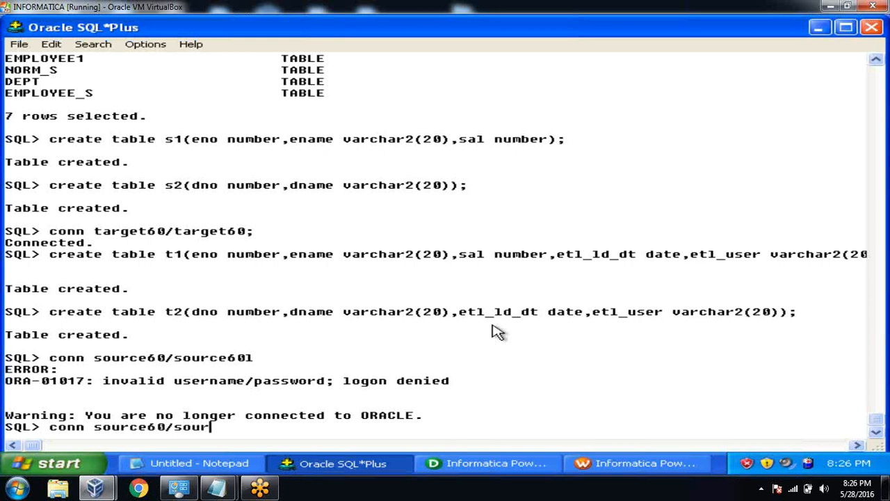
key("Return")
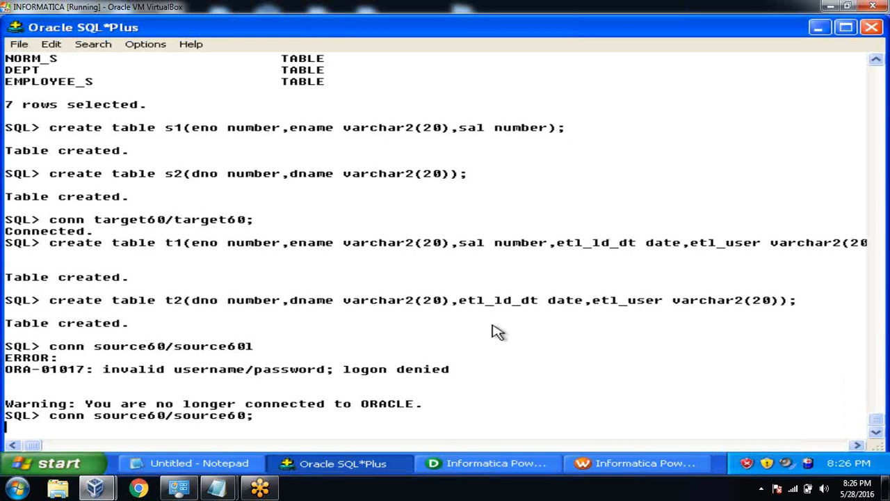
Insert rows (100,'ravi',2000) and (101,'vinay',3000) into s1, commit, and list s1.
type("insert into em")
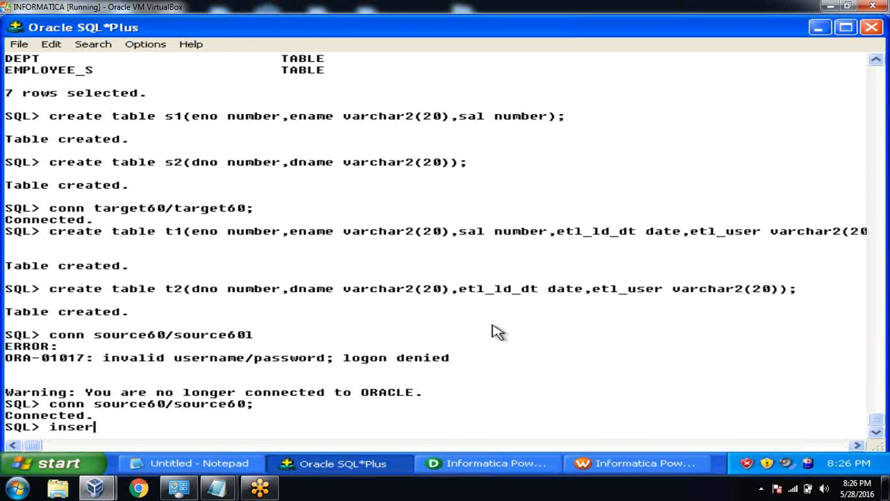
key("BackSpace")
key("BackSpace")
type("s1 values(100")
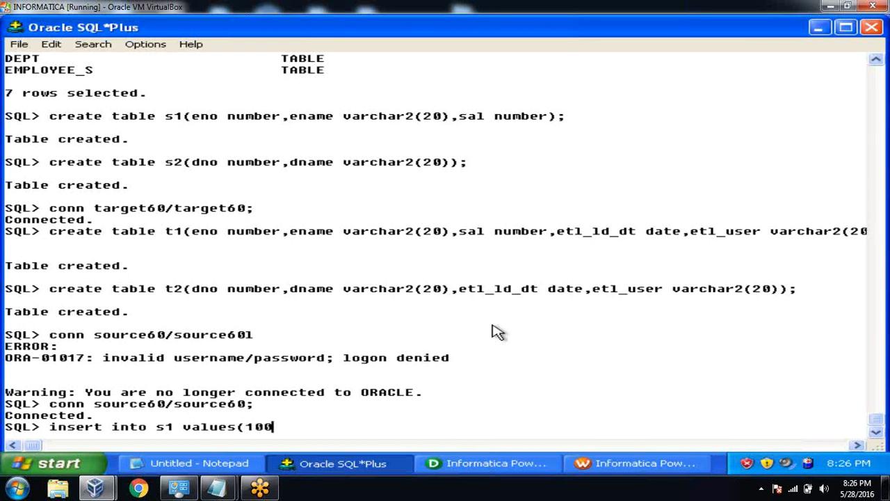
type(",'ravi',2000);")
key("Return")
type("insert in")
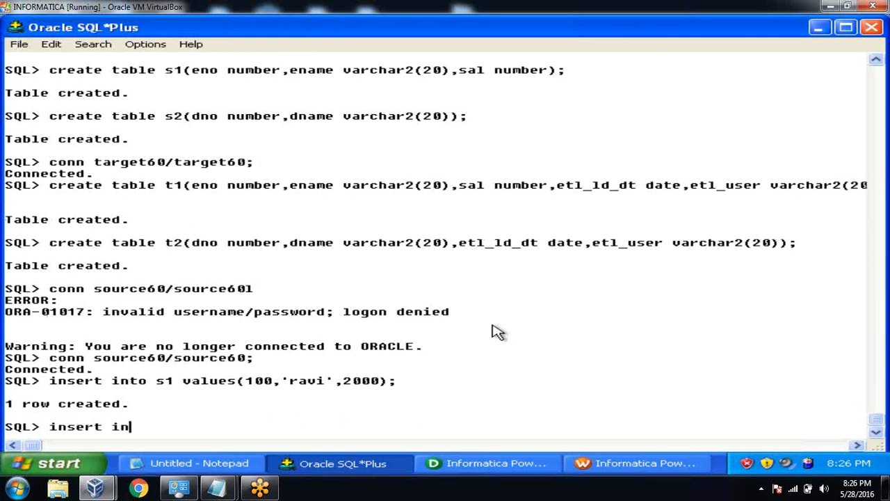
type("to s1 values(101,'vin")
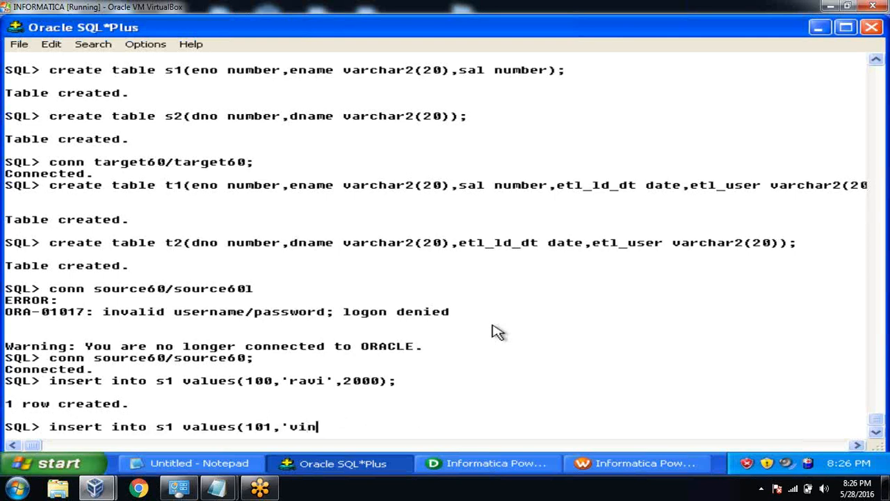
type("ay',3000")
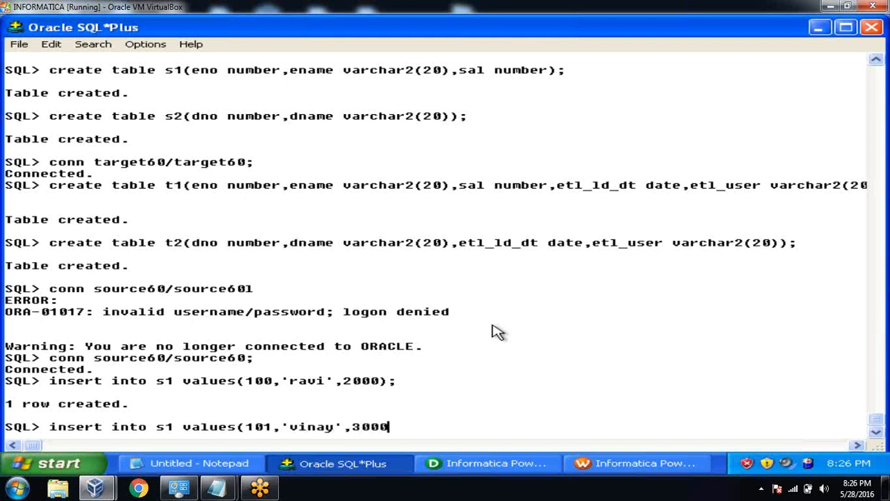
type(");")
key("Return")
type("commit;")
key("Return")
type("select *from s1;")
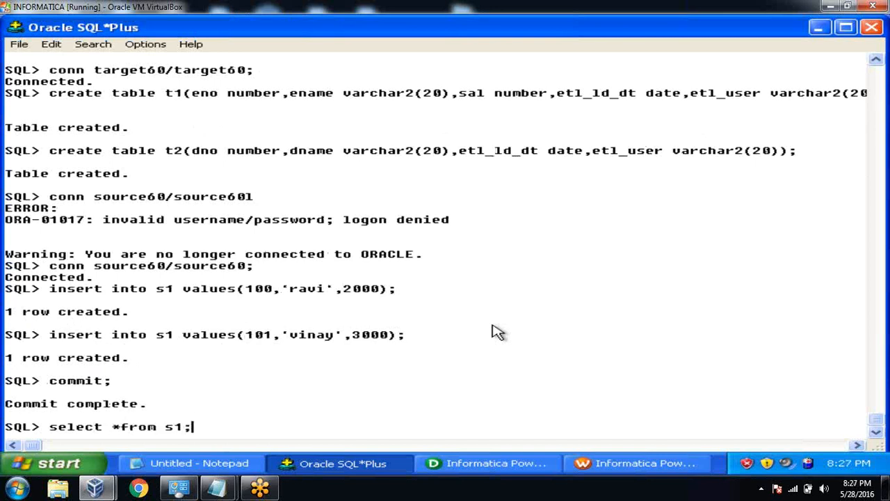
key("Return")
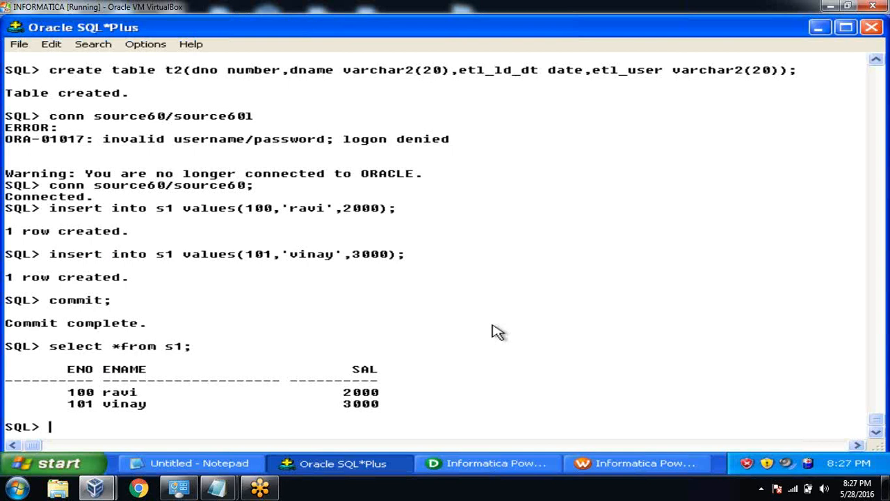
Insert rows 10 sales, 10 finance and 20 payroll into s2 and commit.
type("insert into ")
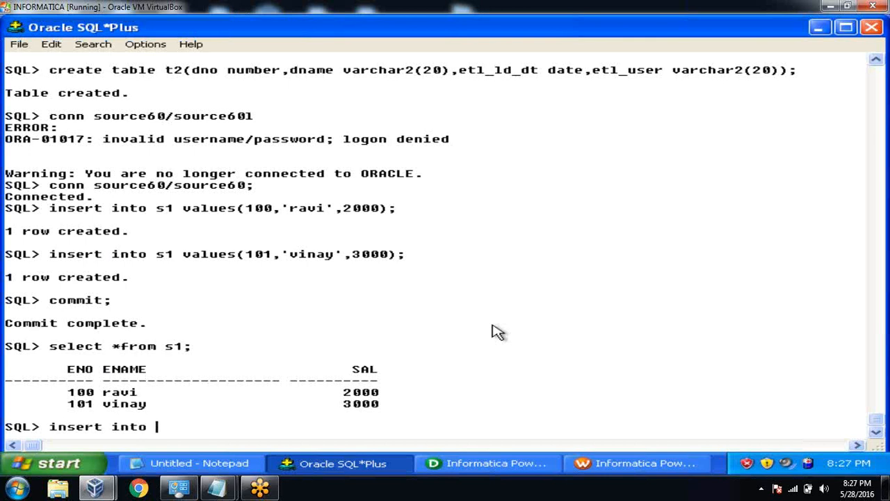
type("s2 values(10,'sales');")
key("Return")
type("insert into s2 values")
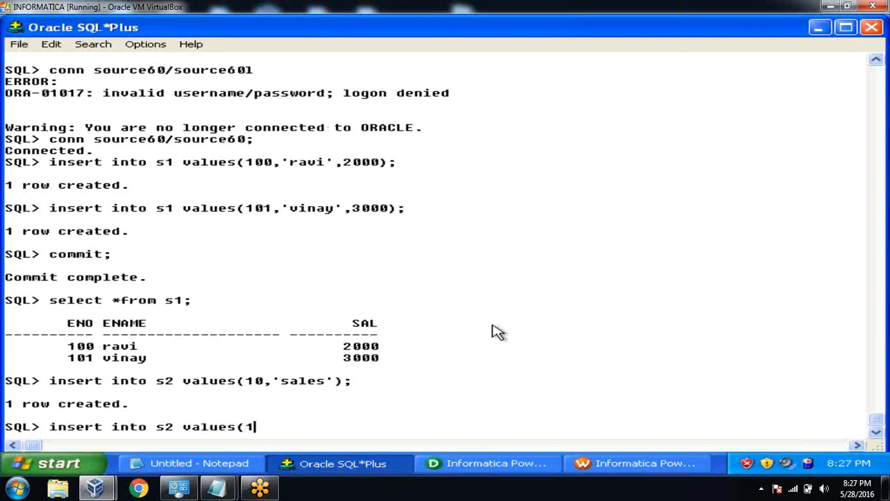
type("(10,'finance');")
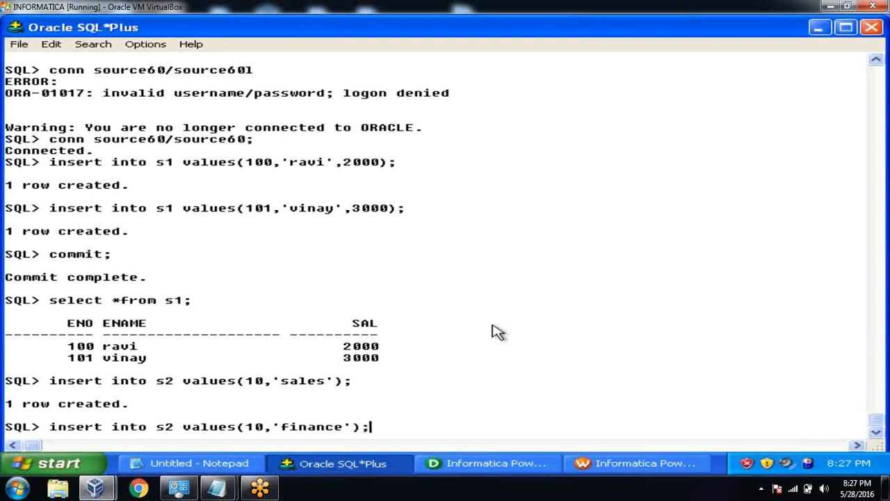
key("Return")
type("insert into s3 values(2")
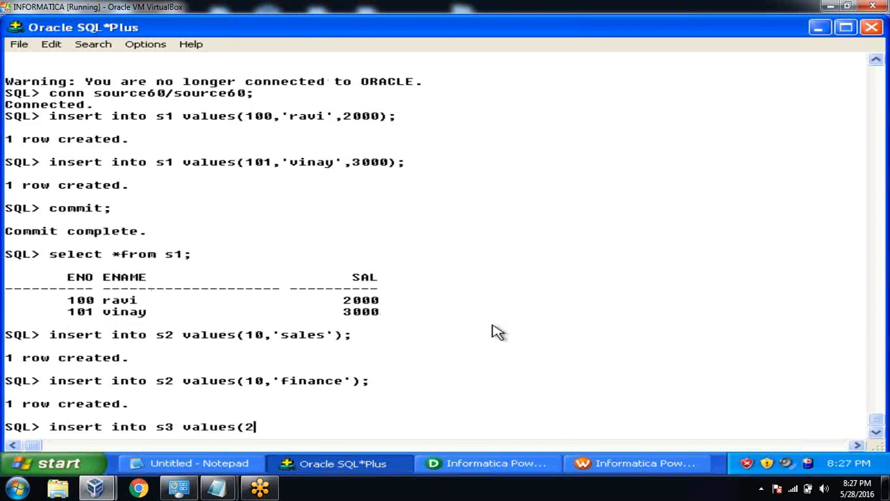
type("0,'apy")
type("roll")
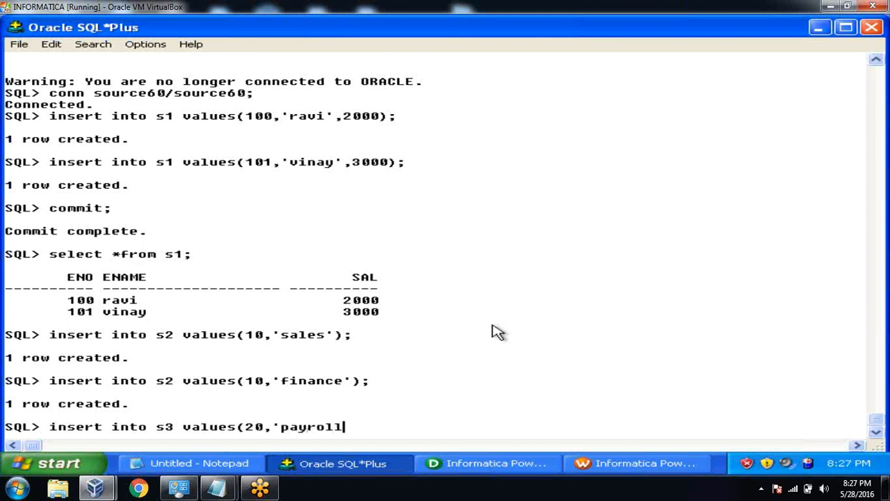
type("');")
key("Return")
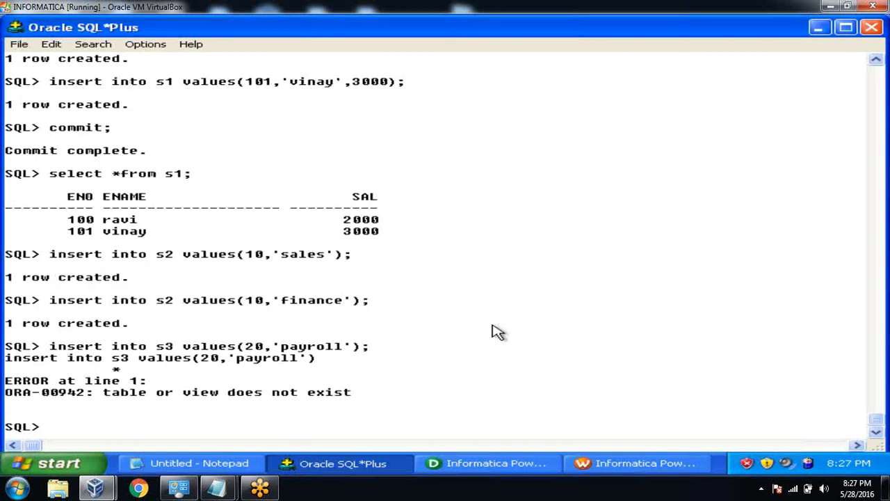
type("insert into s2 values(20,'pa")
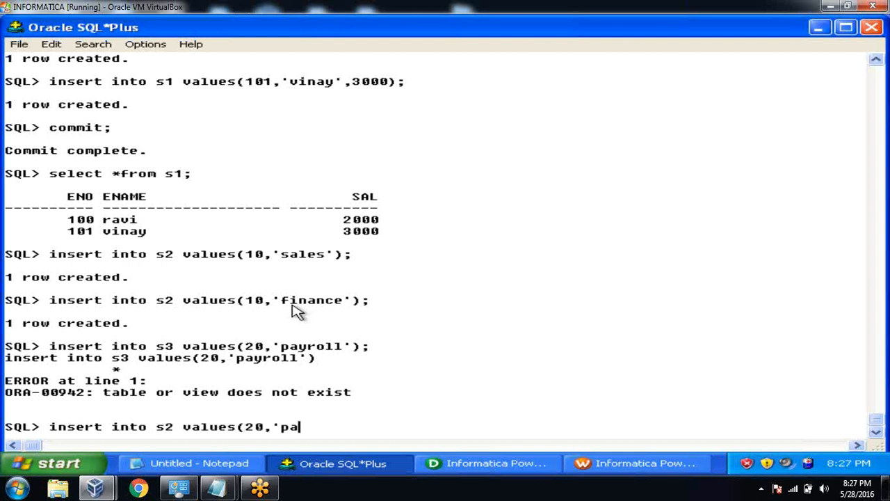
type("yroll')")
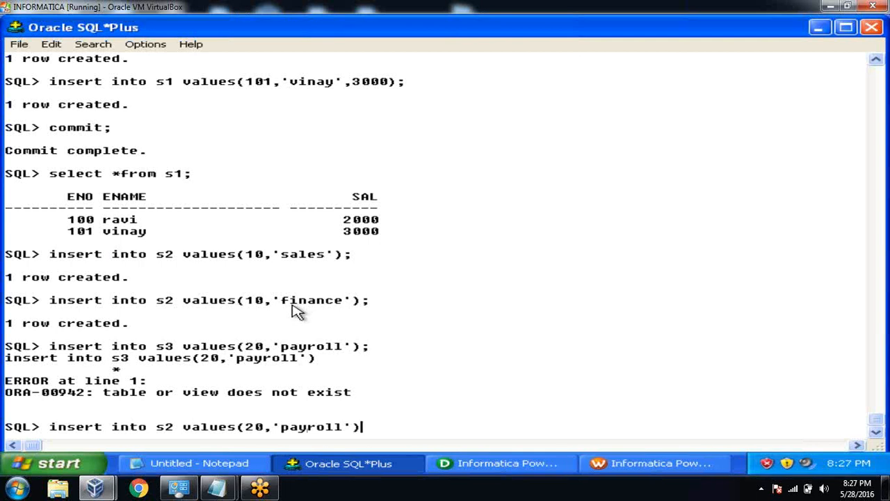
type(";")
key("Return")
type("commit")
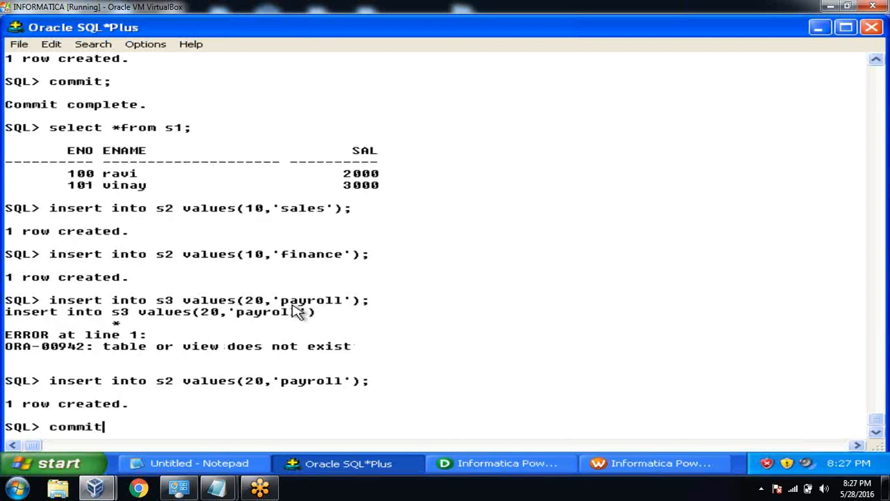
type(";")
key("Return")
List the rows of s2 and s1, then return to Workflow Manager.
type("select")
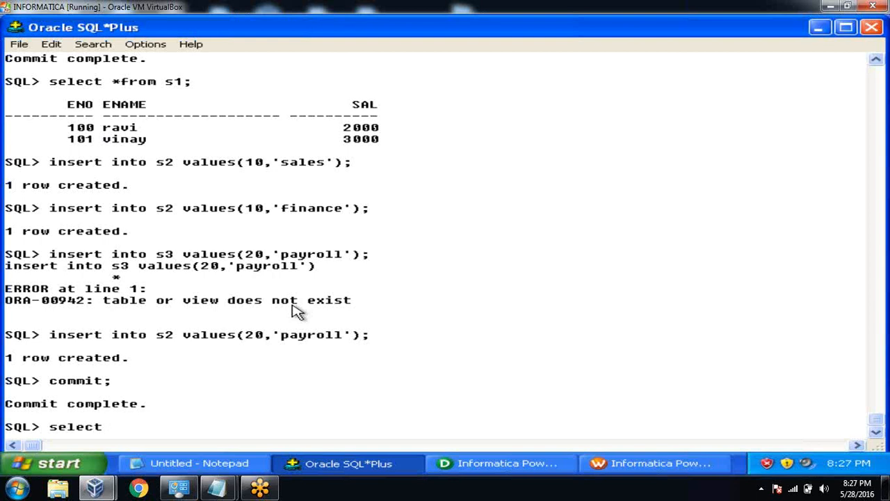
type(" *from s2;")
key("Return")
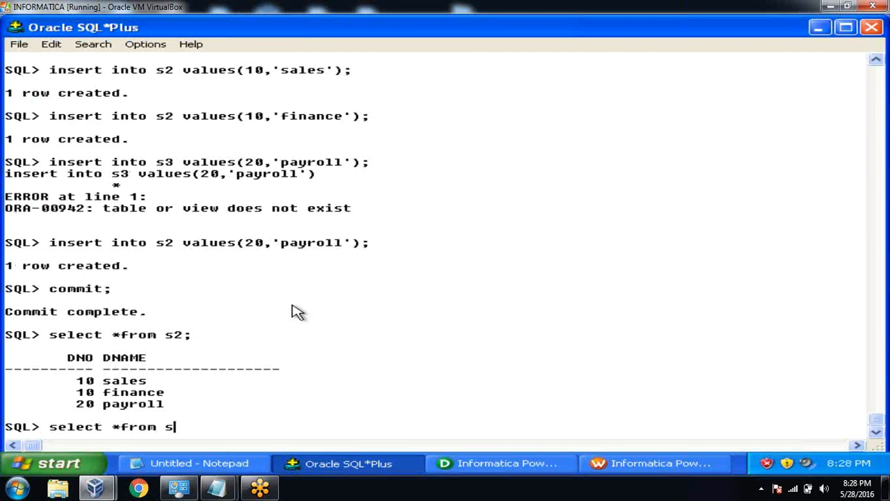
type("select *from s1;")
key("Return")
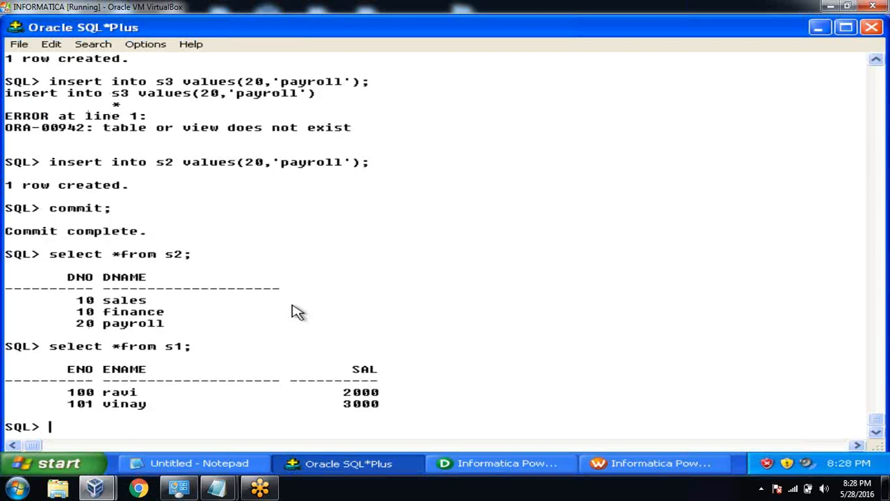
left_click(612, 463)
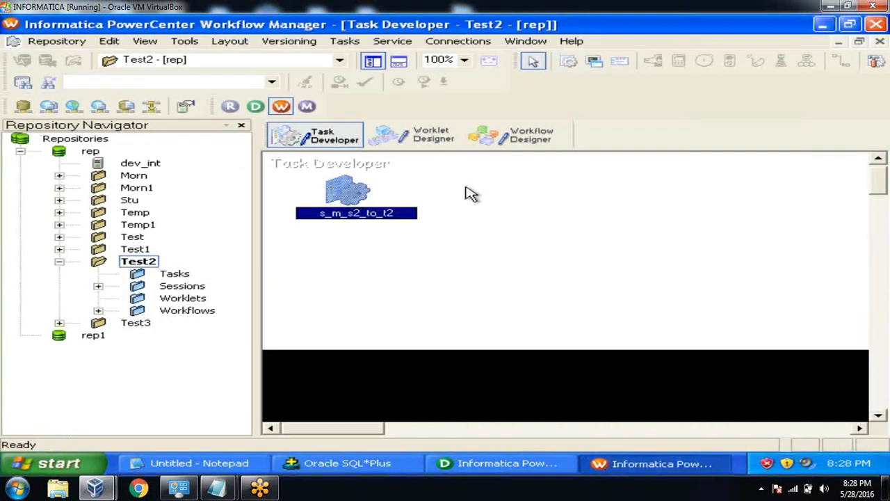
Add sessions s_m_s1_to_t1 and s_m_s2_to_t2 to the wf_test1 workflow canvas.
left_click(530, 139)
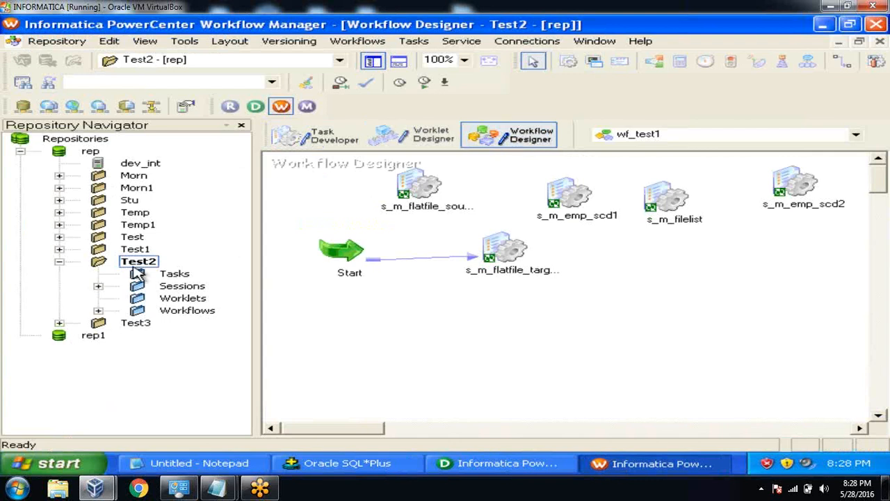
left_click(98, 286)
left_click_drag(103, 427, 164, 435)
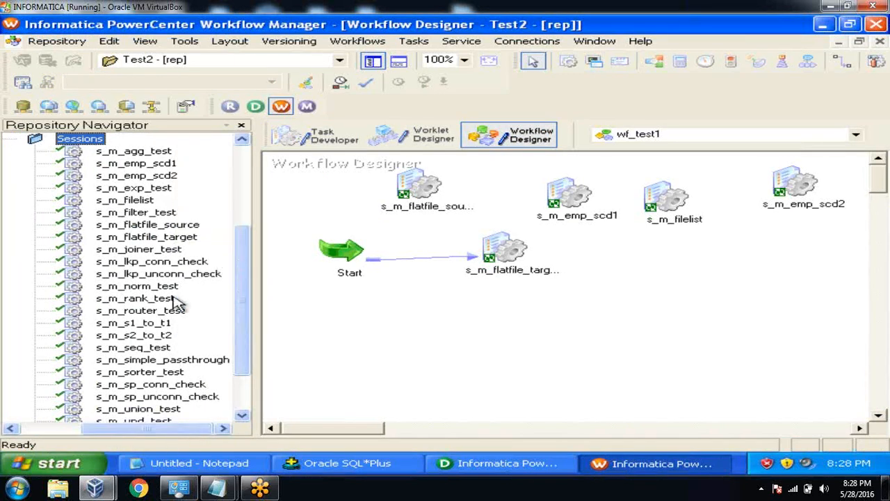
left_click(155, 324)
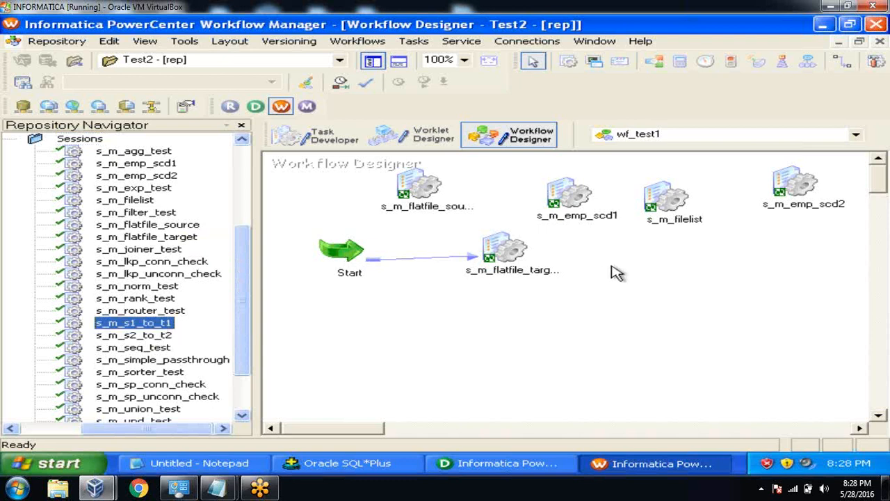
left_click_drag(171, 324, 621, 261)
left_click(156, 336)
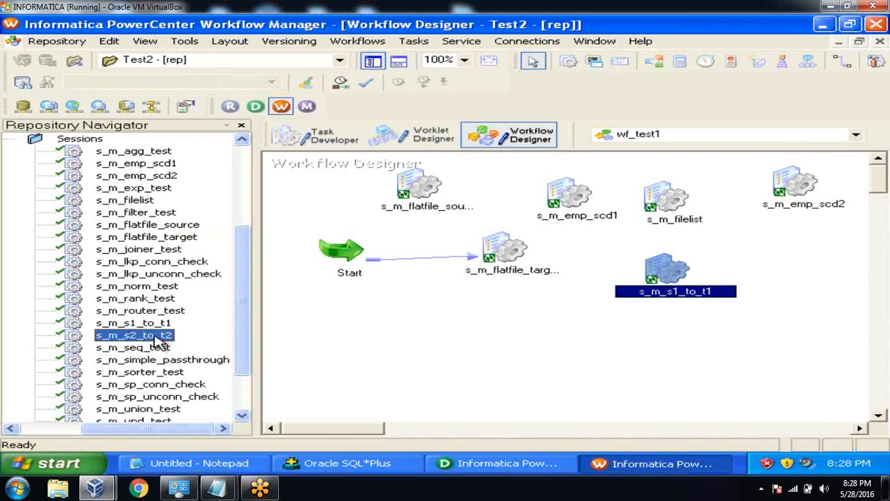
left_click_drag(160, 341, 772, 240)
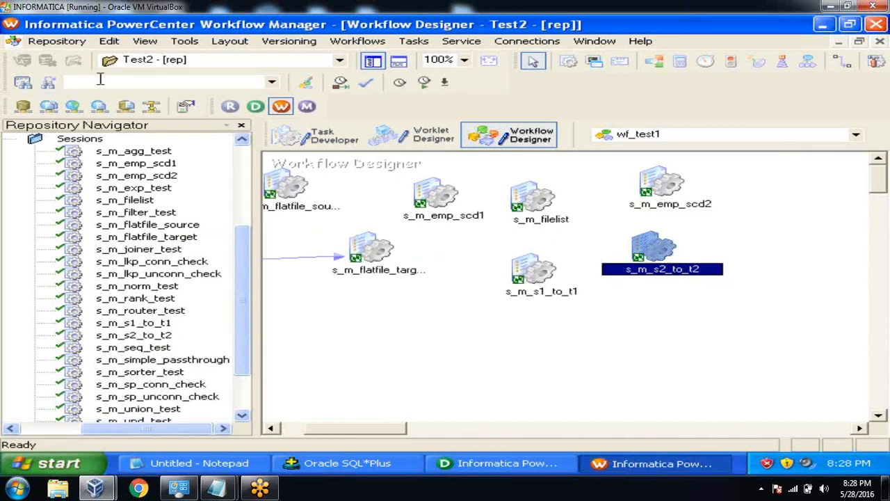
Save the workflow and start the s_m_s1_to_t1 task.
left_click(62, 43)
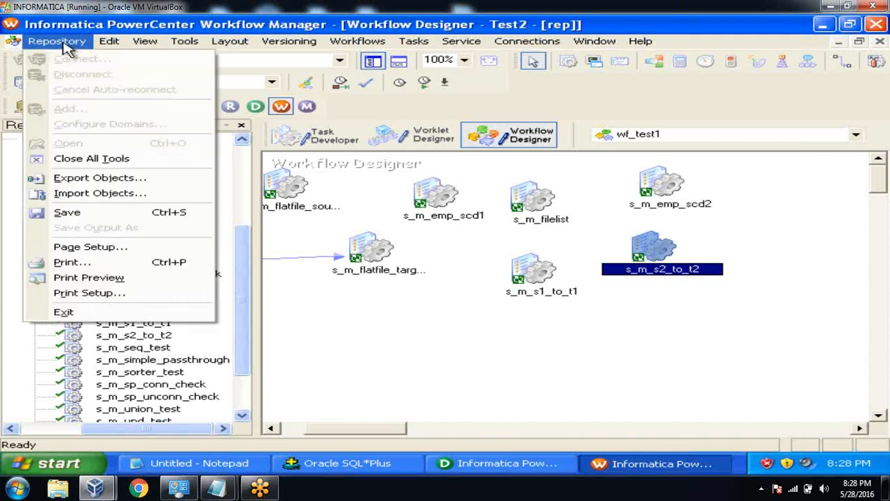
left_click(73, 211)
left_click(527, 277)
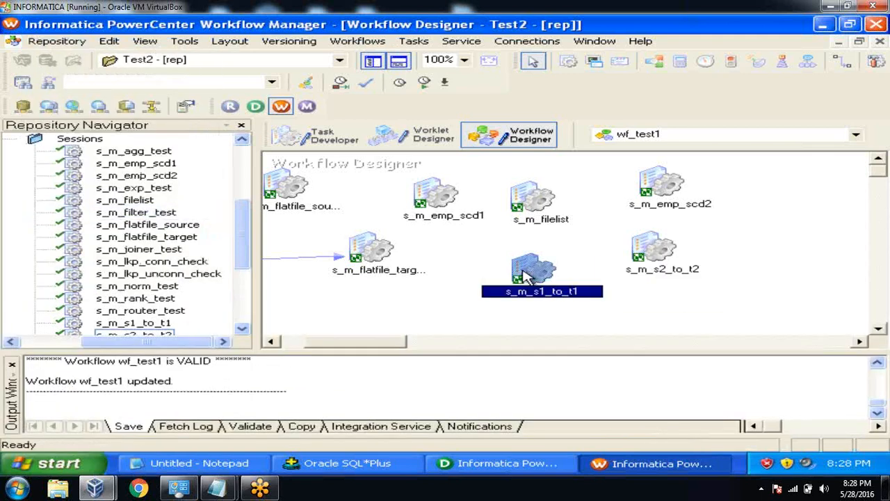
right_click(527, 277)
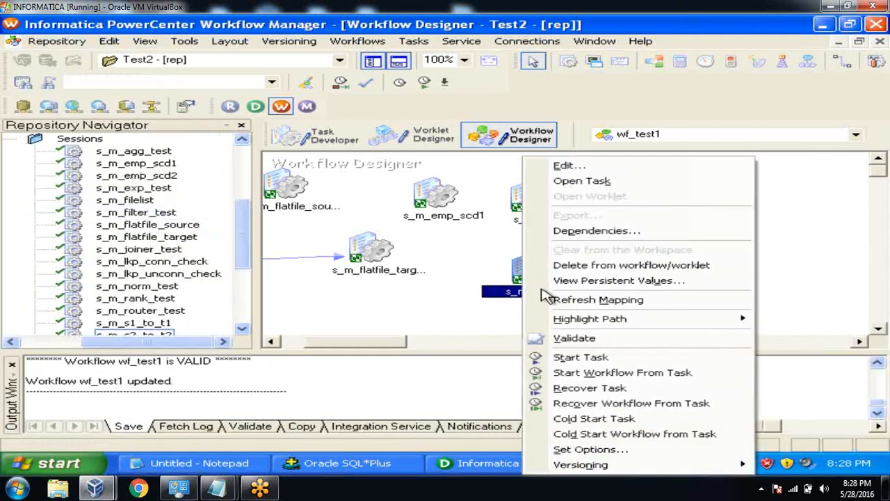
left_click(589, 359)
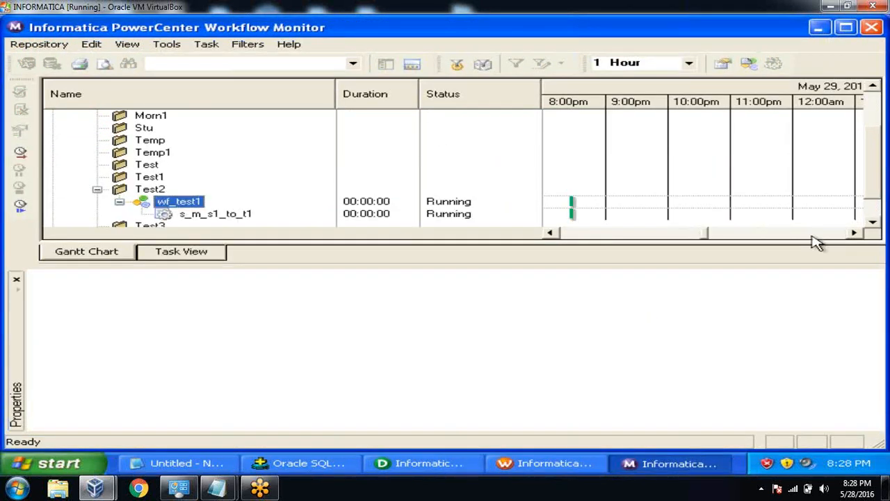
Check s_m_s1_to_t1's run properties: succeeded, 2 rows loaded into T1, none rejected.
left_click(872, 223)
left_click(872, 222)
left_click(235, 193)
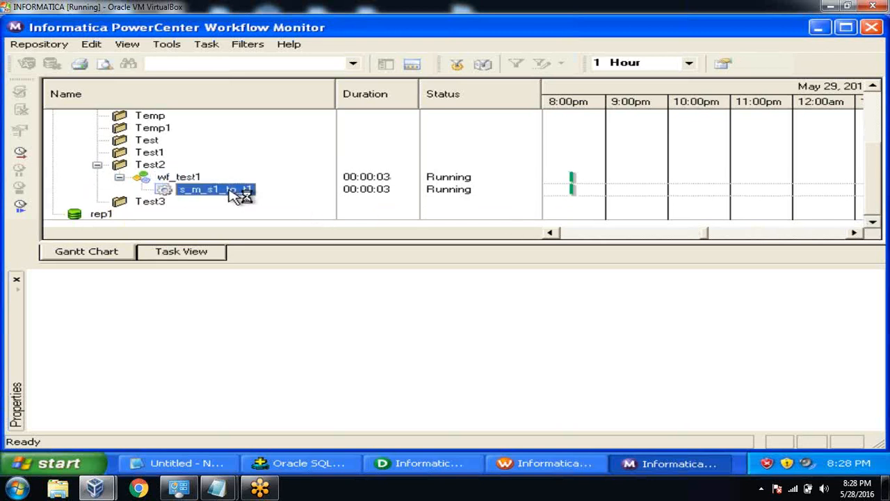
right_click(235, 194)
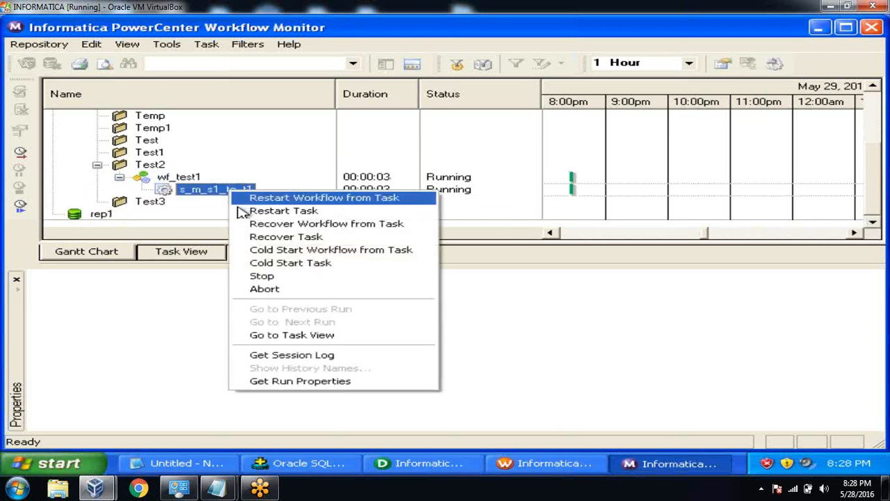
left_click(288, 382)
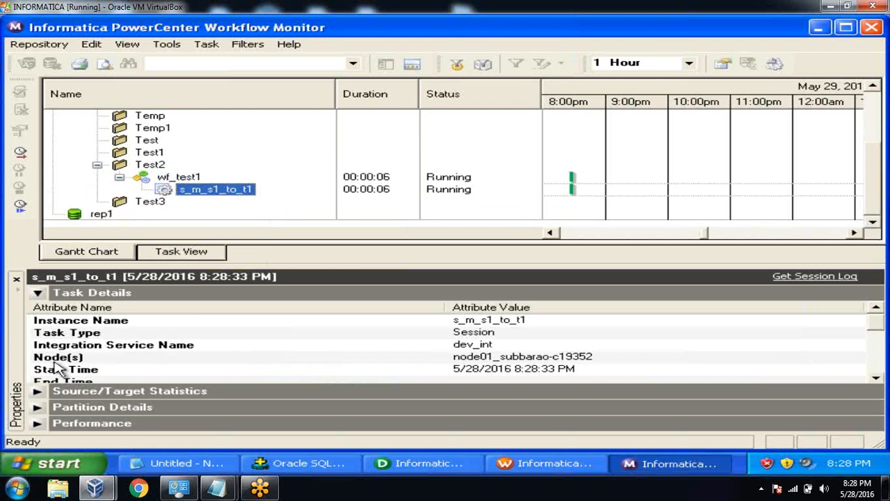
left_click(37, 293)
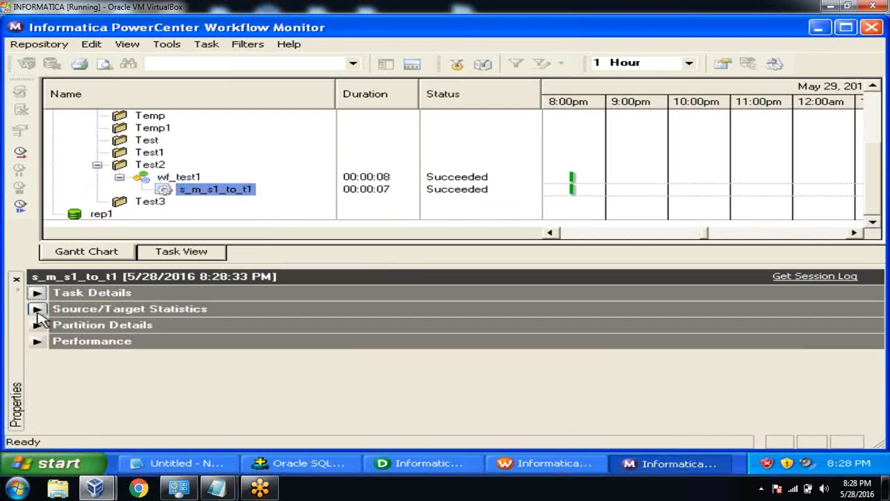
left_click(36, 309)
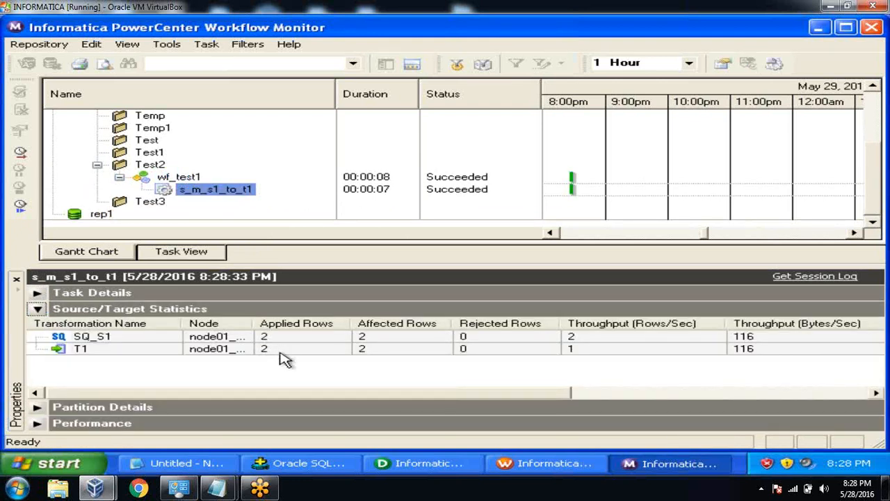
left_click(306, 463)
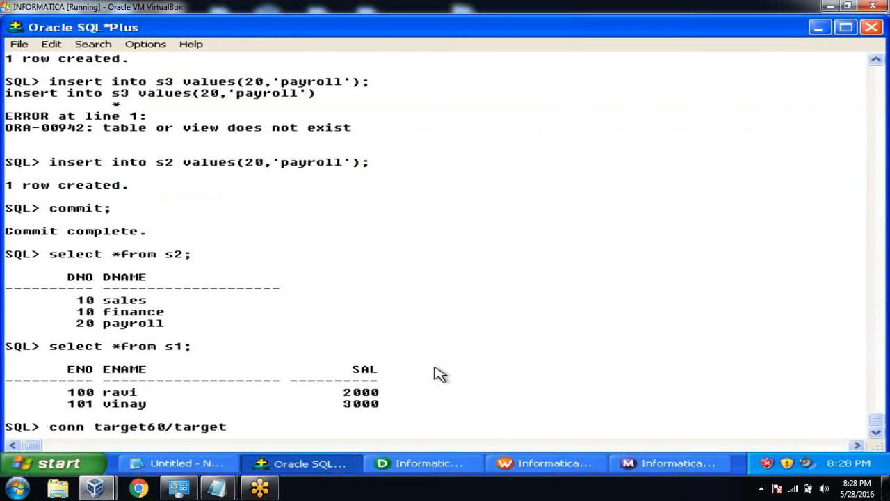
Query t1 in the target schema, showing ravi and vinay stamped ETL_SALES.
key("Return")
type("select *from t1;")
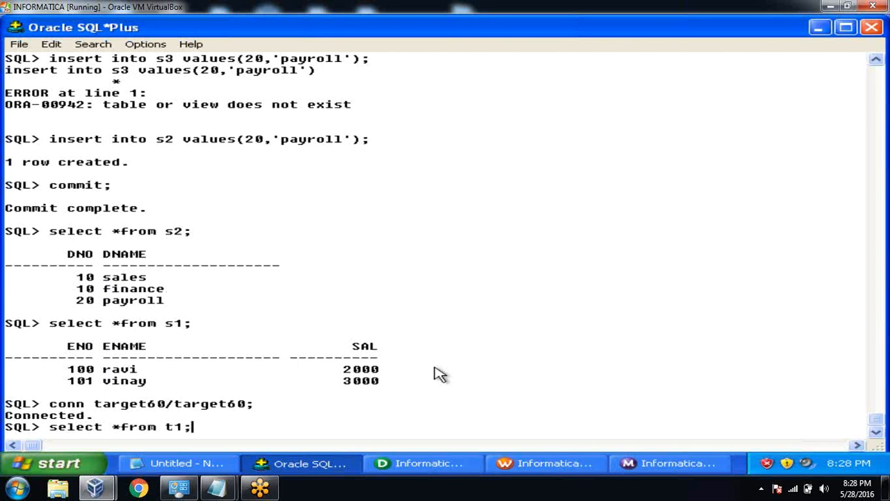
key("Return")
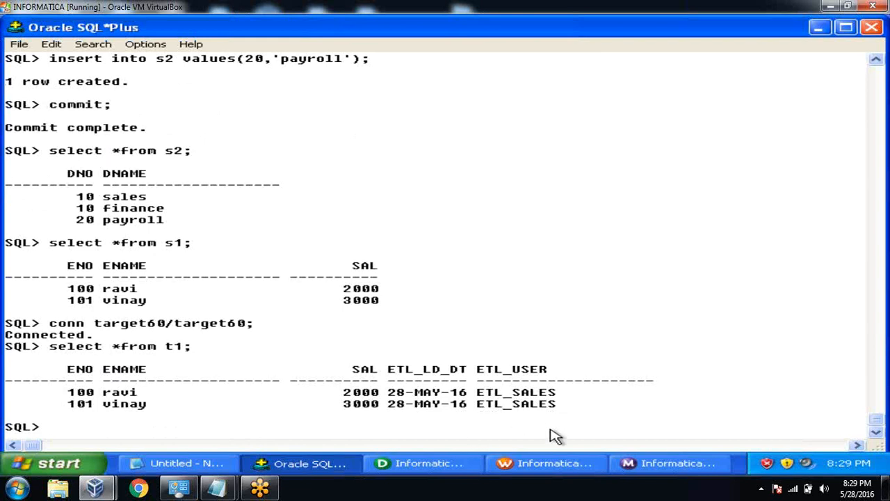
Run session s_m_s2_to_t2, check its run statistics, and begin the t2 query.
left_click(548, 466)
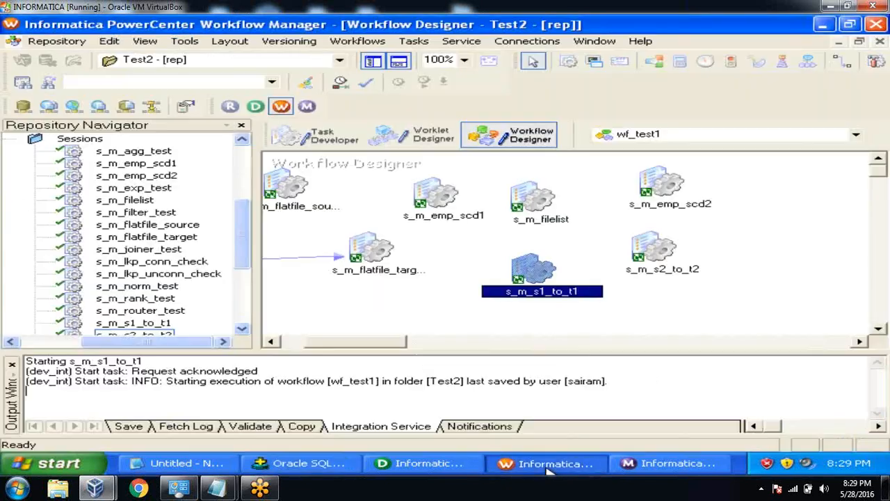
left_click(653, 259)
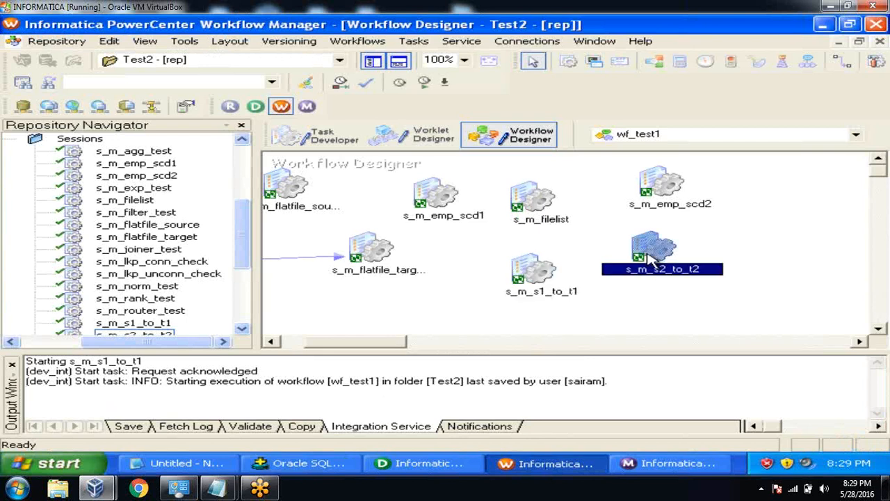
right_click(653, 259)
left_click(711, 356)
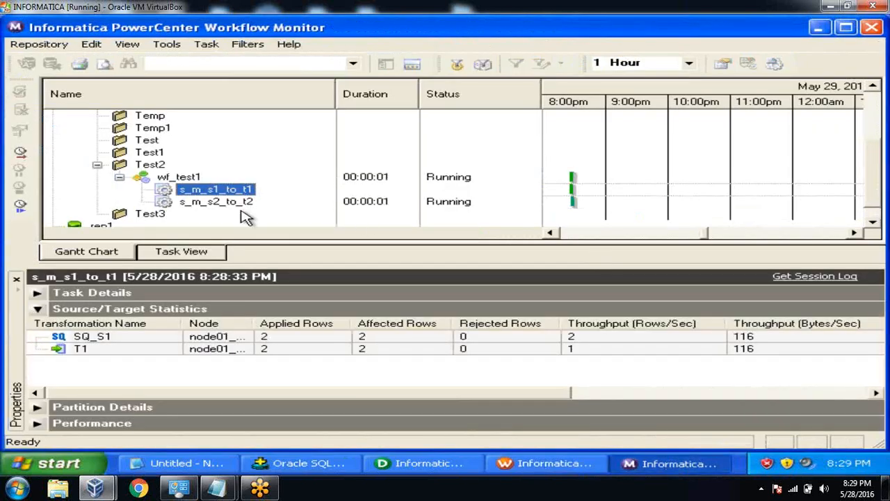
right_click(240, 203)
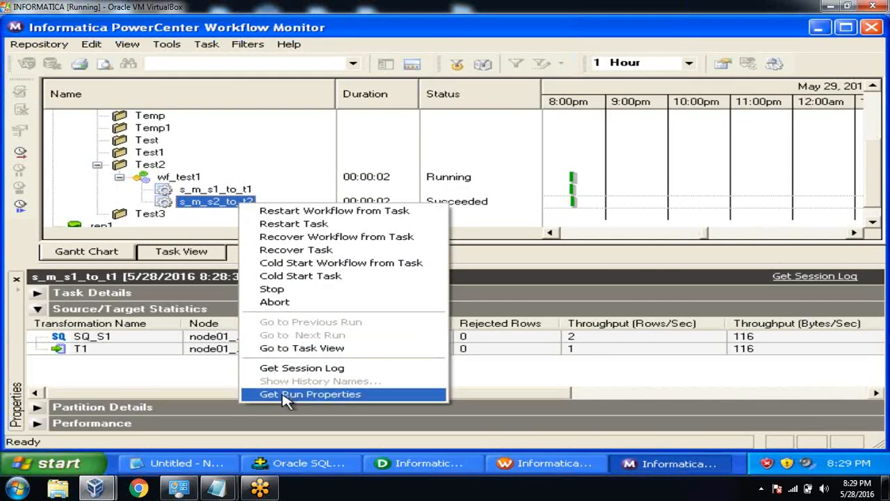
left_click(285, 394)
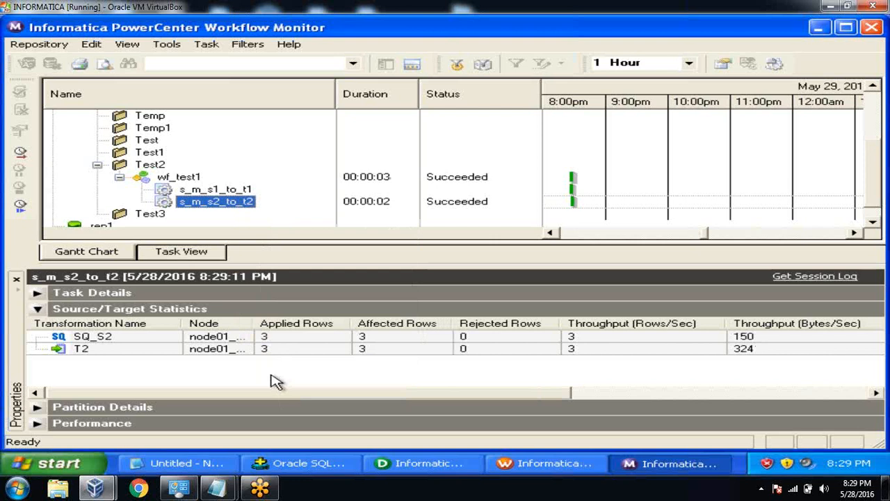
left_click(301, 460)
type("select *f")
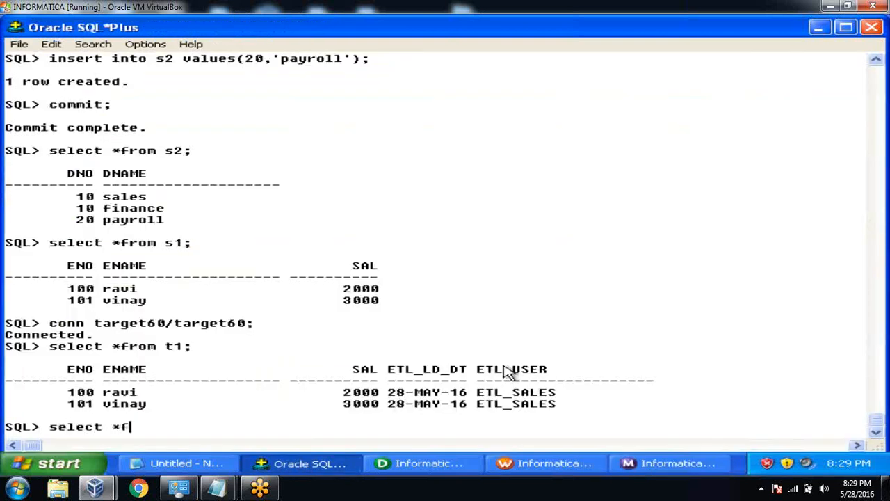
type("rom t2;")
Run select *from t2, listing sales, finance and payroll rows stamped ETL_SALES.
key("Return")
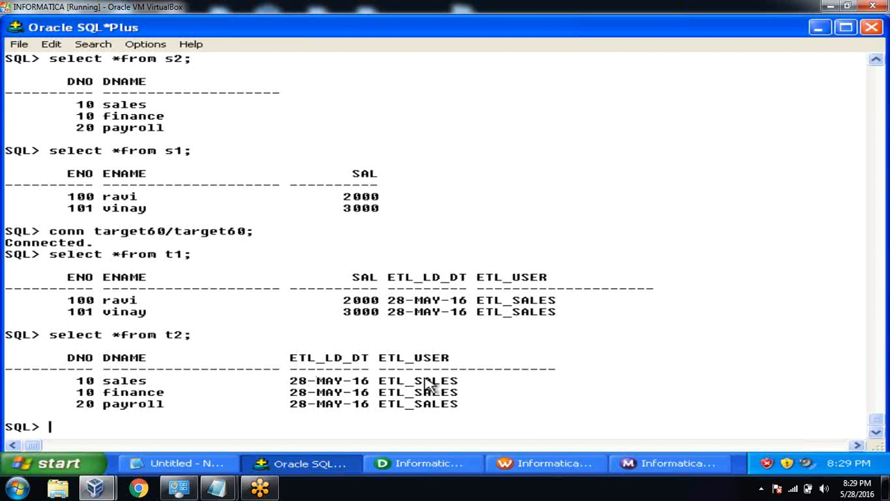
In Designer, show the repository tree, collapse Test2's subfolders, and open the Transformation Developer.
left_click(431, 470)
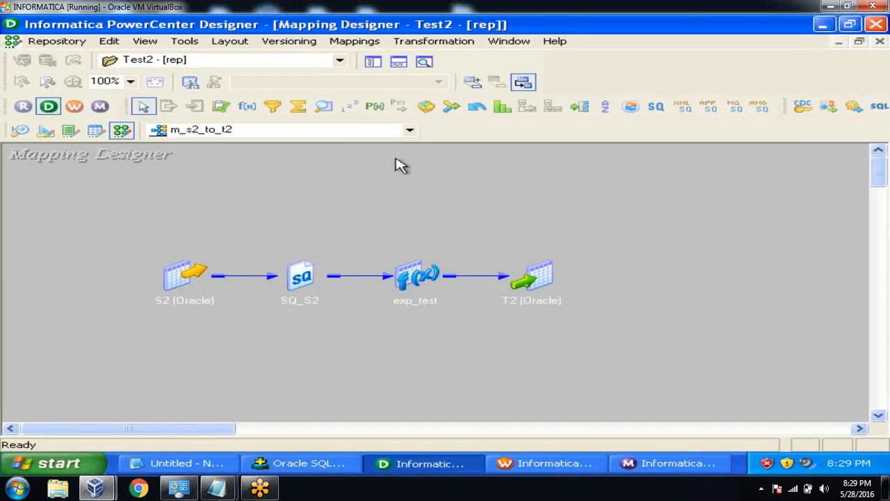
left_click(373, 63)
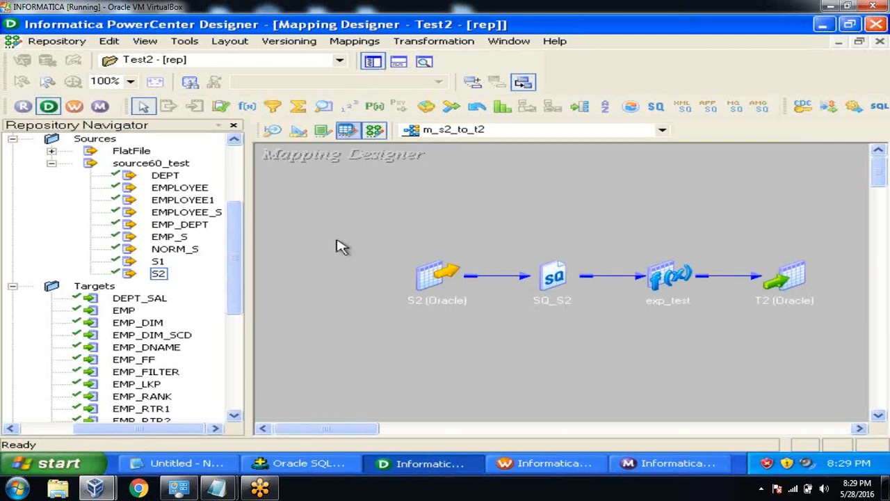
left_click(14, 286)
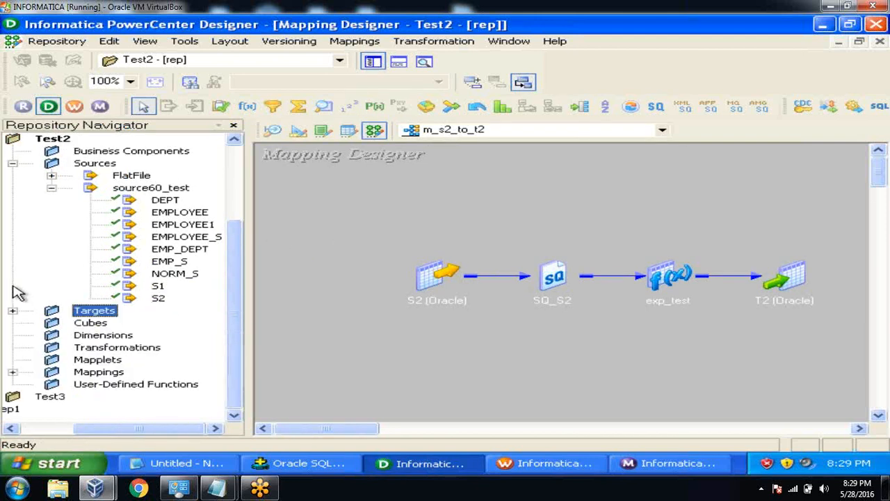
left_click(52, 188)
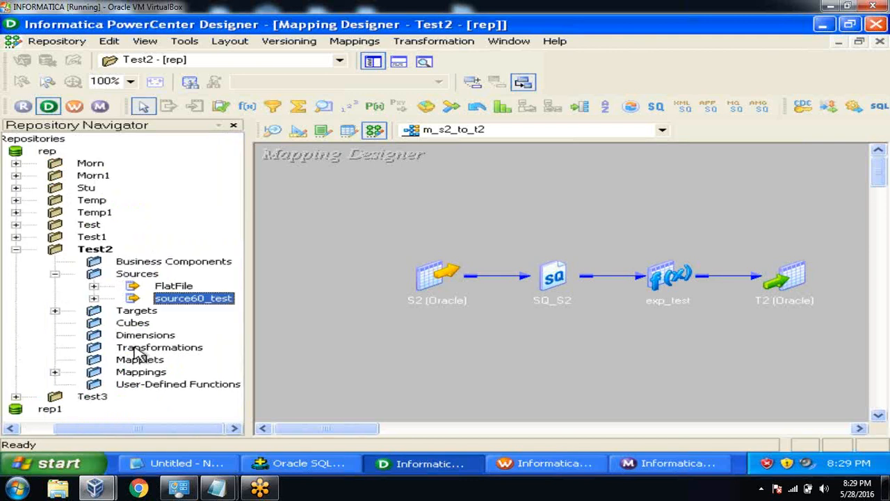
left_click(56, 273)
left_click(158, 327)
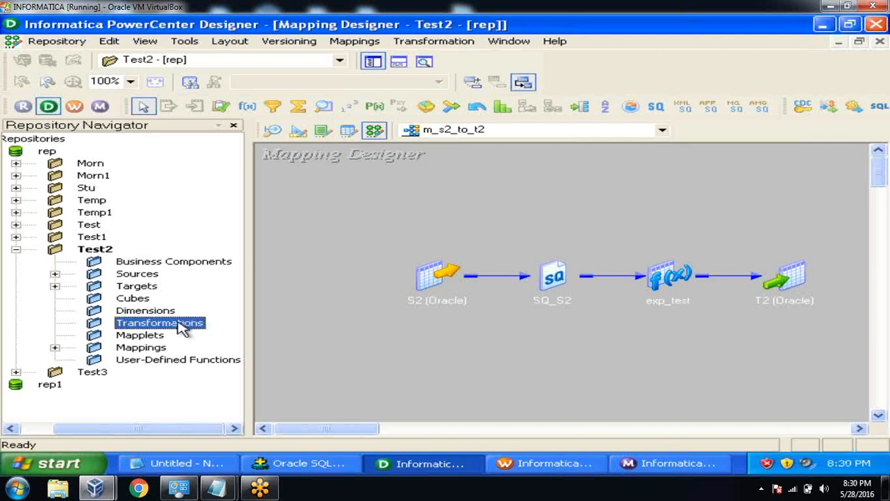
left_click(322, 136)
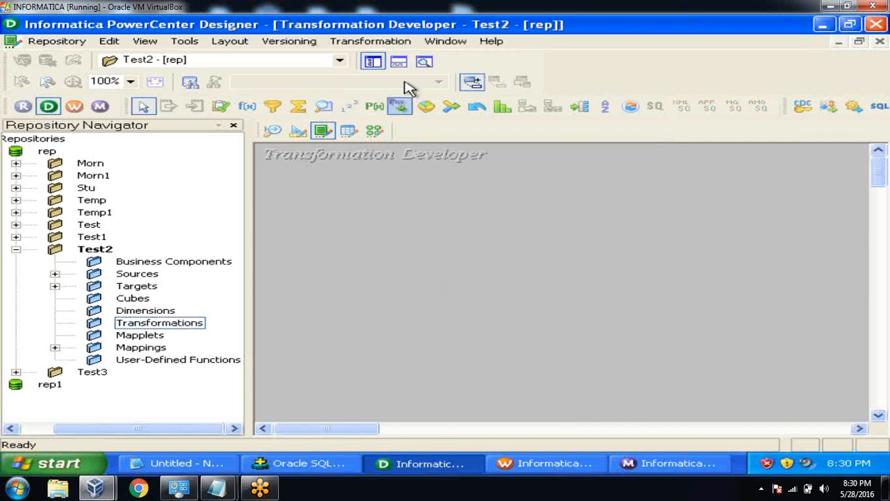
Create Expression transformation exp_reuse and locate it under Test2's Transformations folder.
left_click(395, 44)
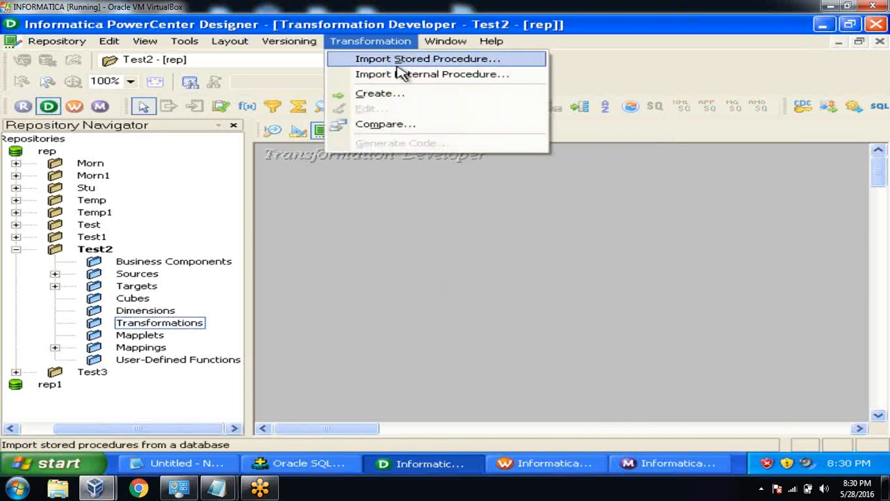
left_click(402, 93)
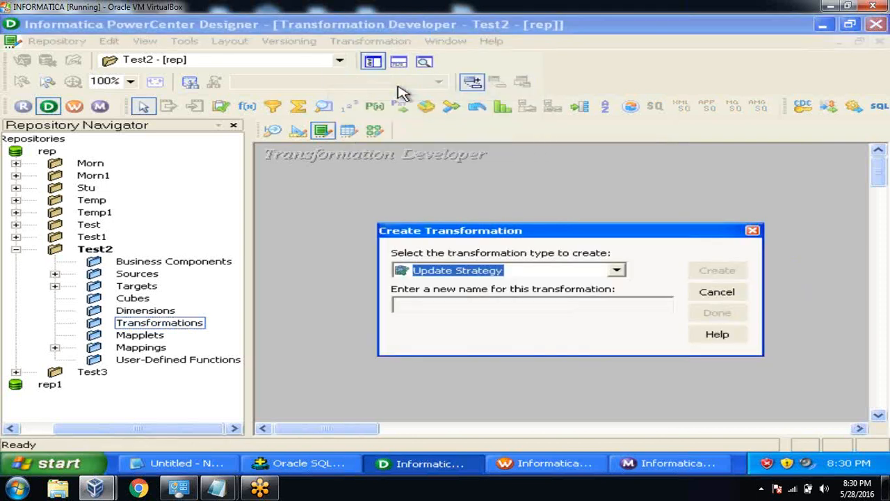
left_click(623, 276)
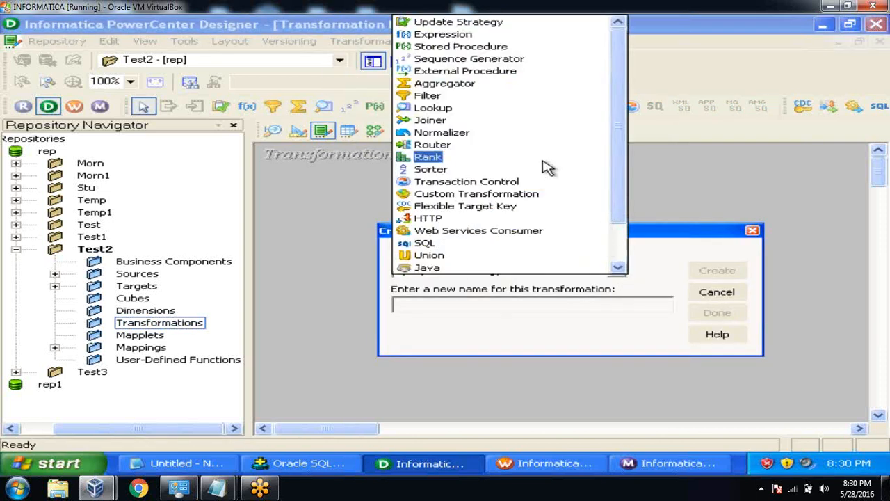
left_click(446, 35)
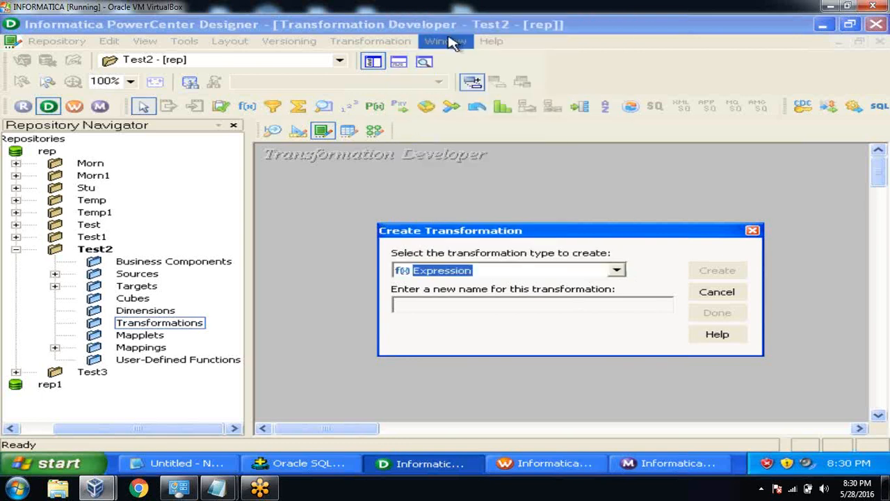
left_click(407, 306)
type("ex")
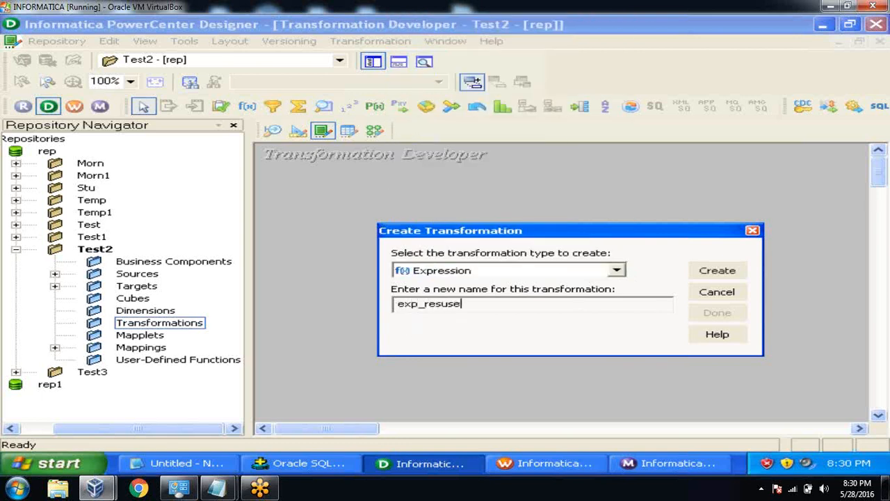
type("p_reuse")
left_click(710, 275)
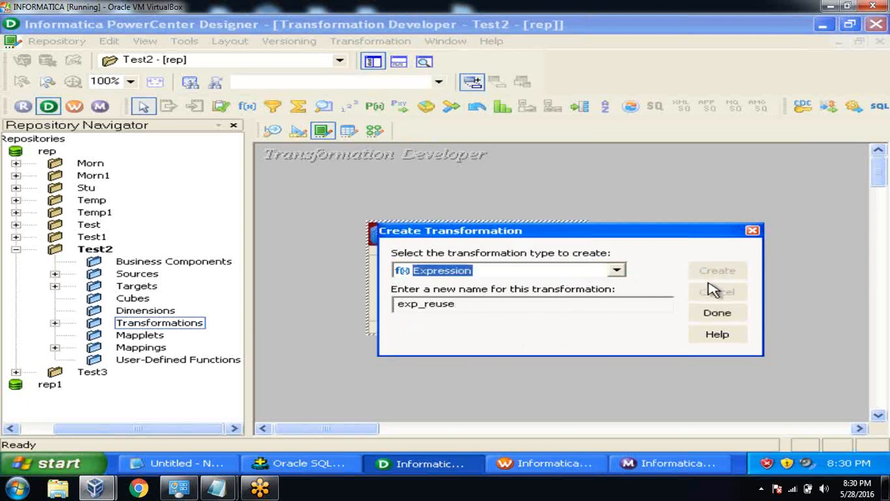
left_click(714, 313)
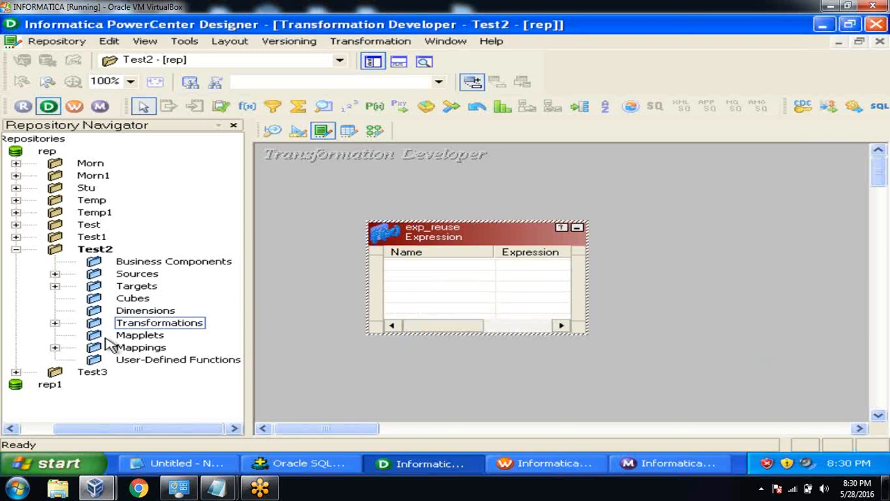
left_click(55, 323)
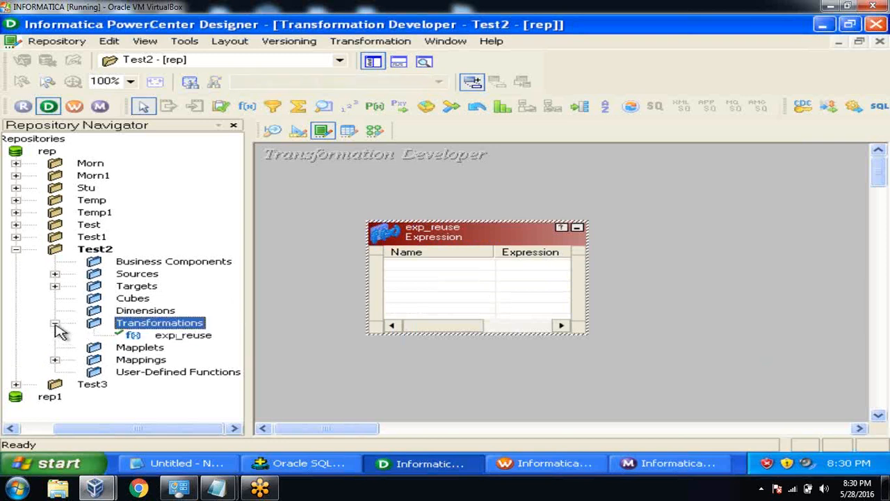
left_click(188, 340)
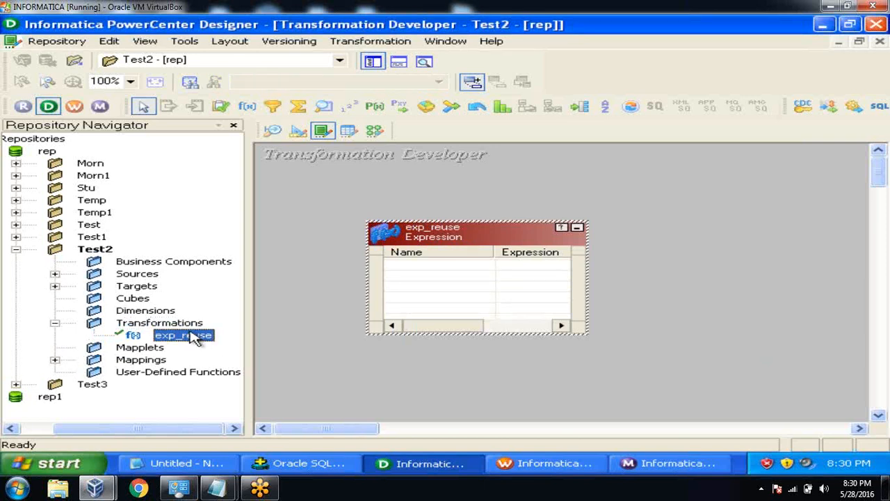
Add two ports named ETL_LD_DT and ETL_USER to exp_reuse, after checking t1's column names.
double_click(447, 230)
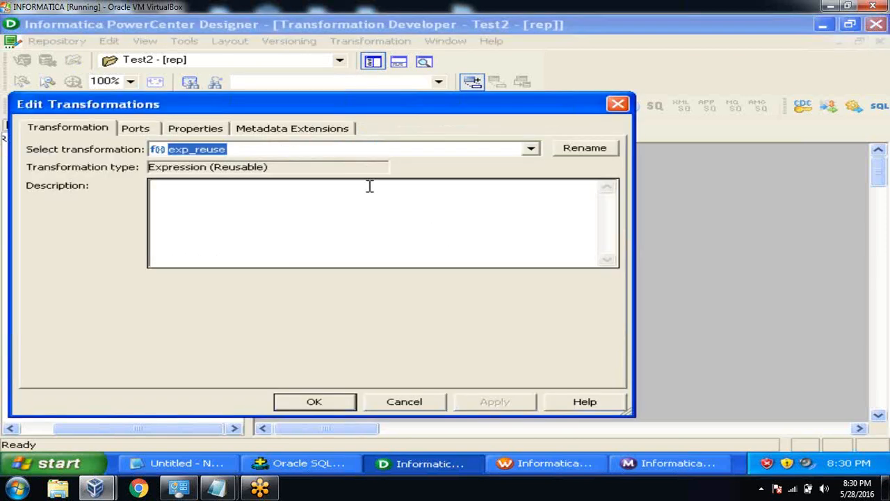
left_click(143, 131)
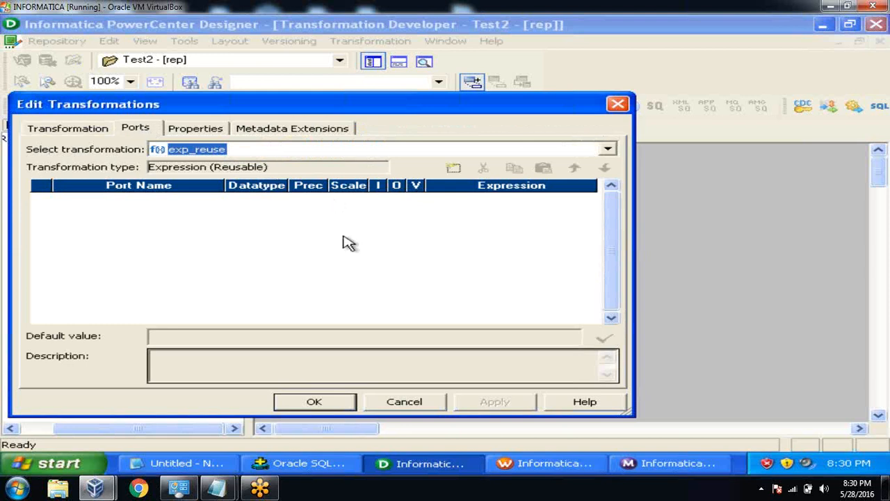
left_click(327, 467)
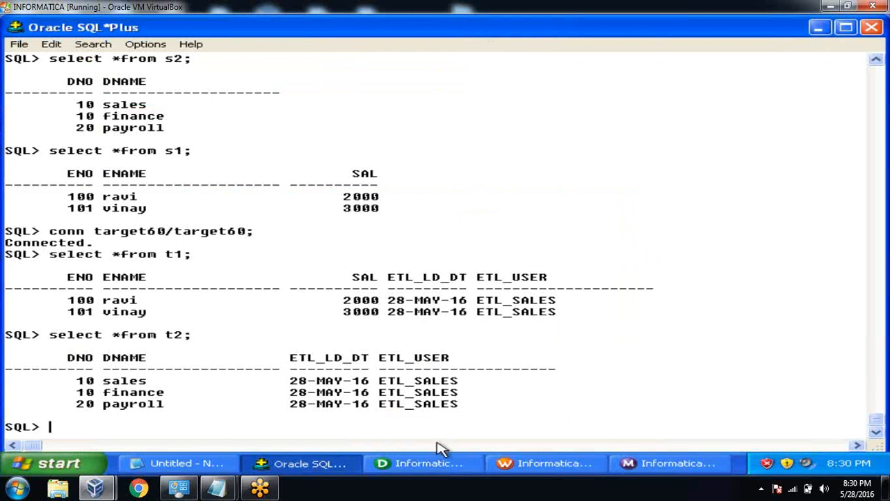
left_click(437, 466)
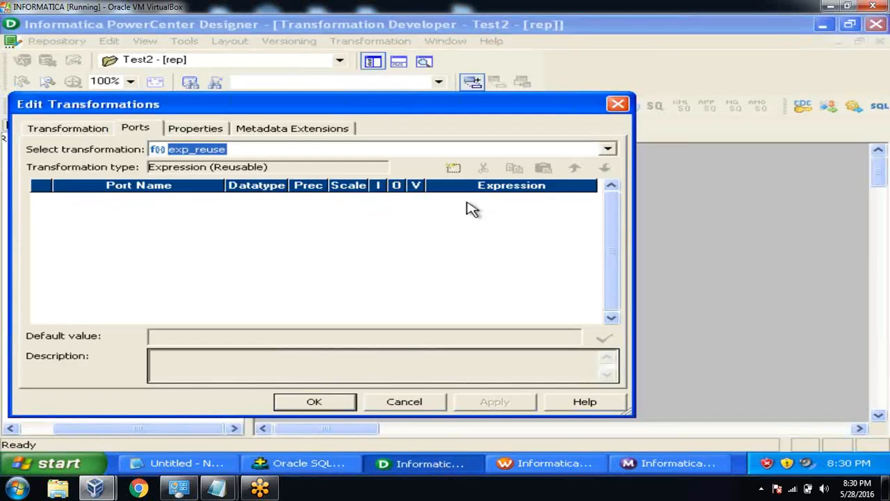
left_click(452, 168)
left_click(453, 168)
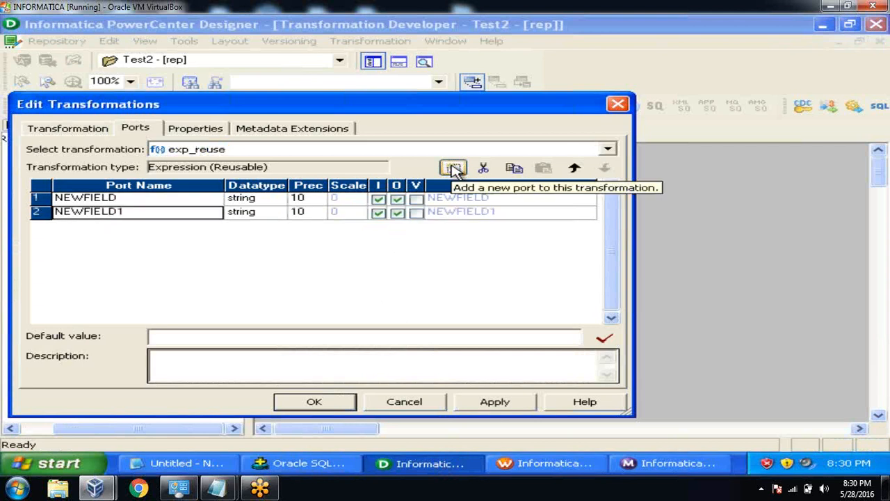
left_click(198, 201)
type("E")
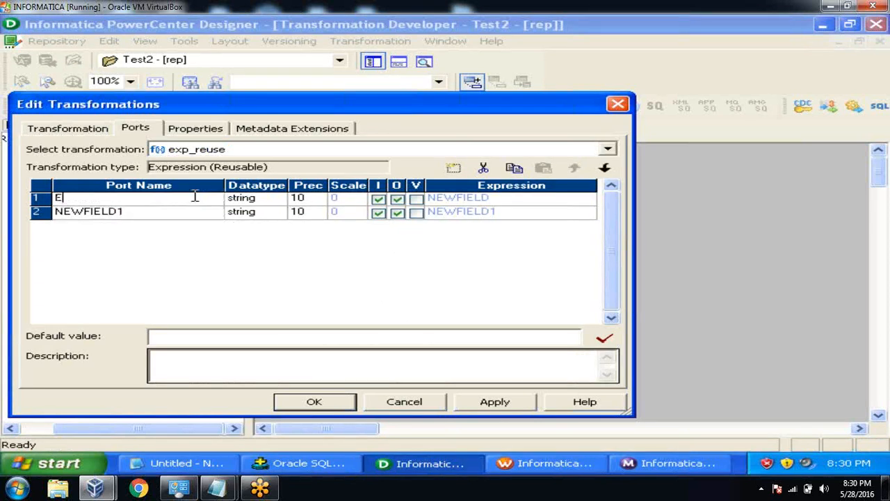
type("TL_LD_DT")
left_click(167, 213)
type("ETL_USER")
Make ETL_LD_DT and ETL_USER output-only and give ETL_LD_DT the validated expression SYSDATE.
left_click(274, 199)
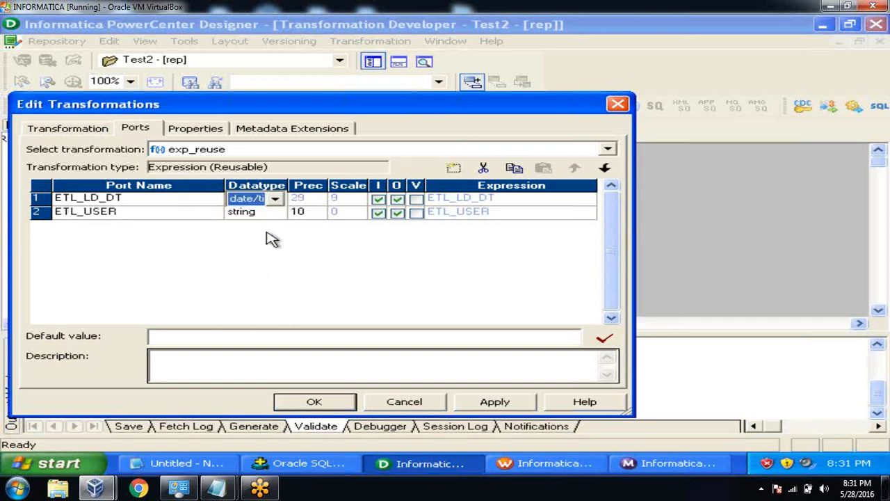
left_click(378, 199)
left_click(378, 213)
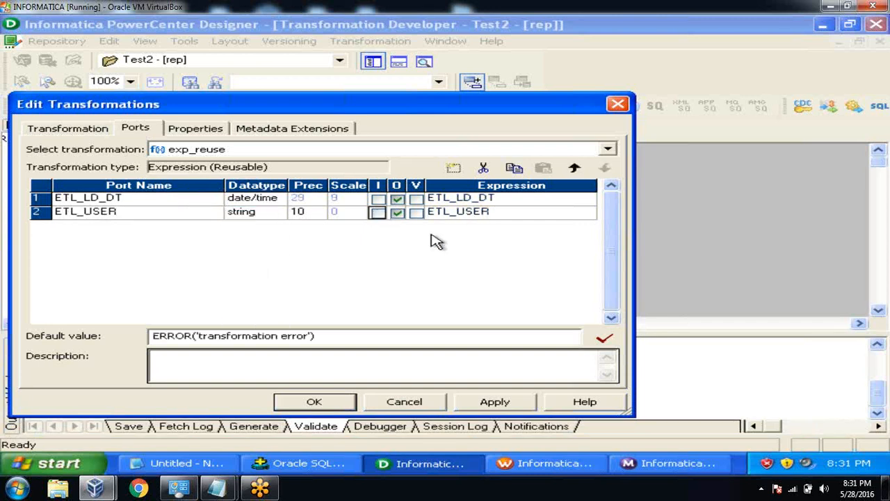
left_click(508, 201)
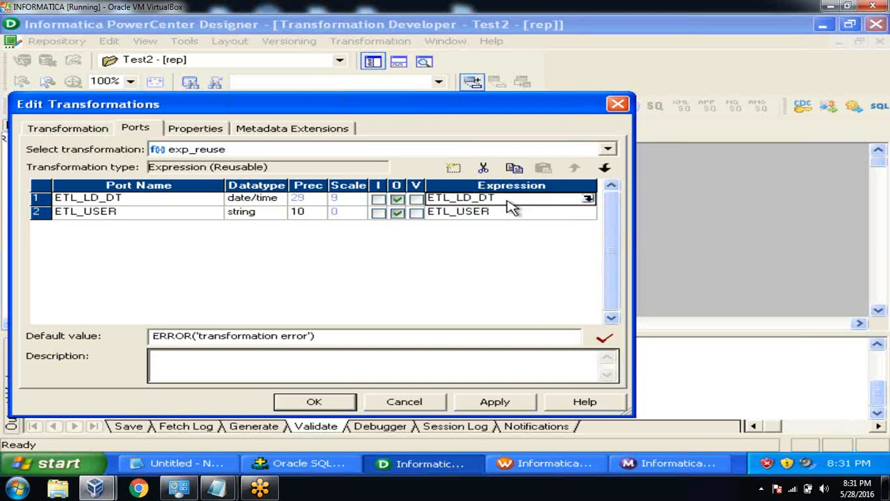
left_click(592, 199)
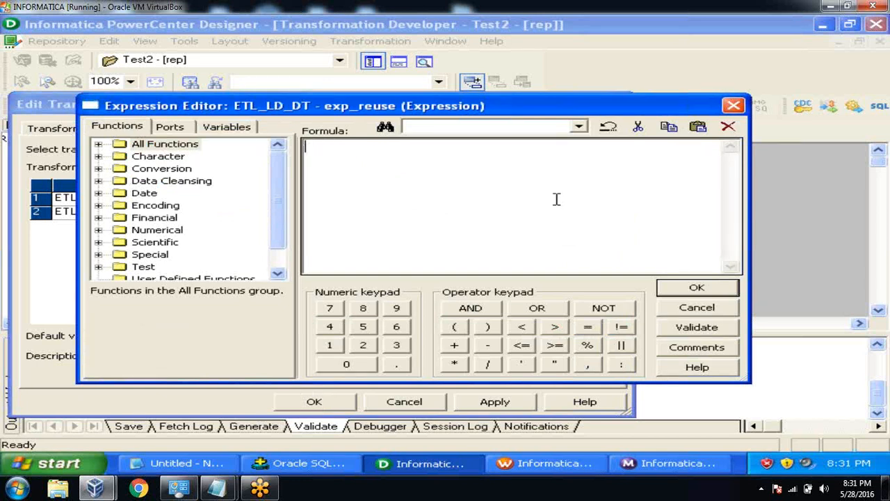
type("SYSDATE")
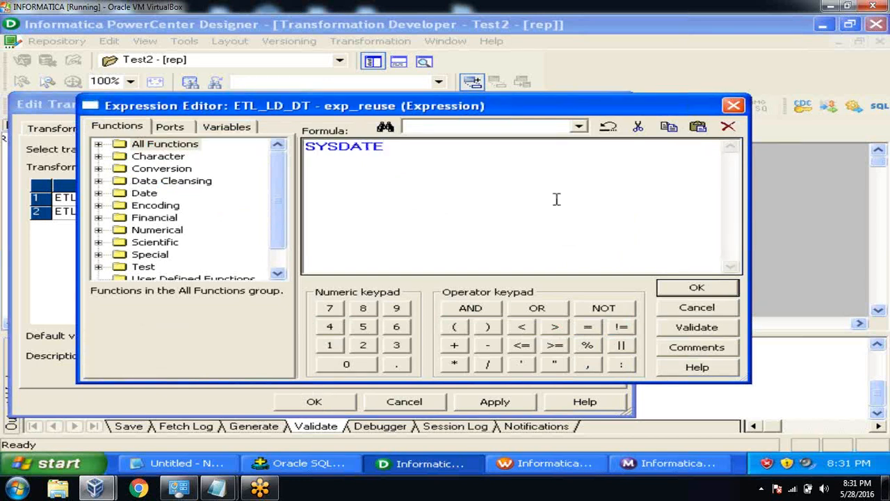
left_click(687, 333)
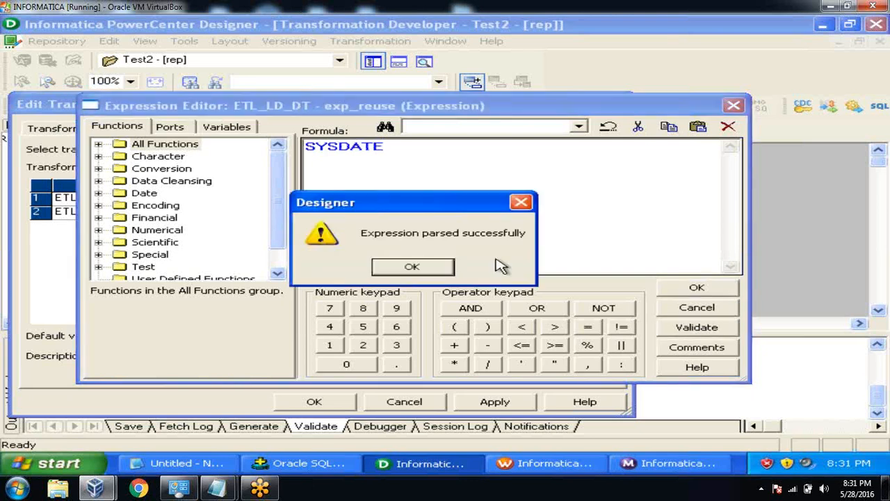
left_click(443, 265)
left_click(697, 288)
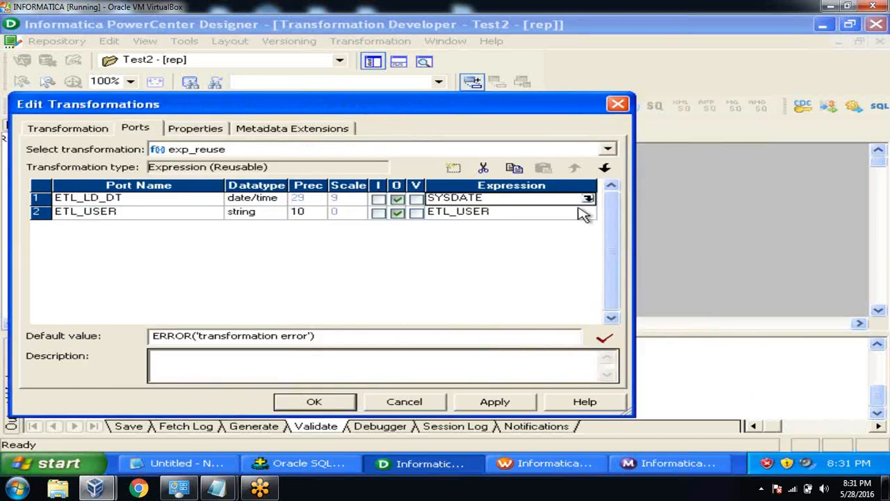
Set ETL_USER's expression to 'ETL_SALES' and validate it.
left_click(589, 214)
left_click(588, 214)
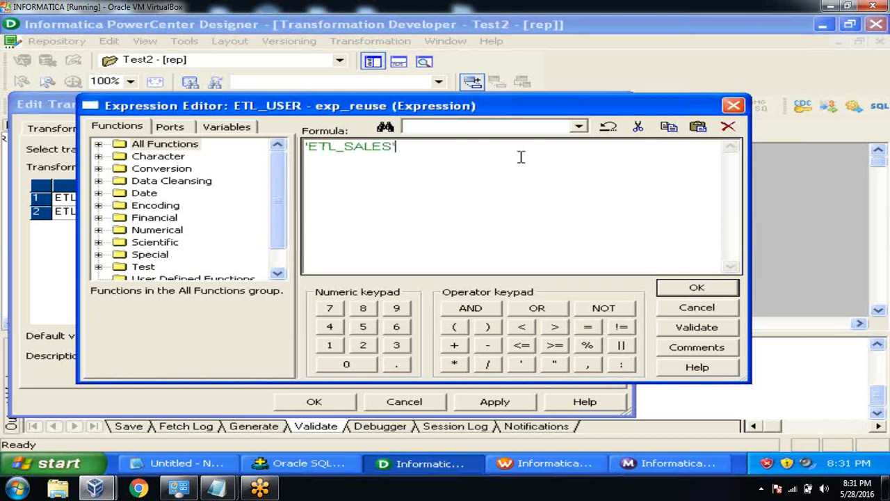
left_click(683, 327)
left_click(444, 273)
left_click(672, 286)
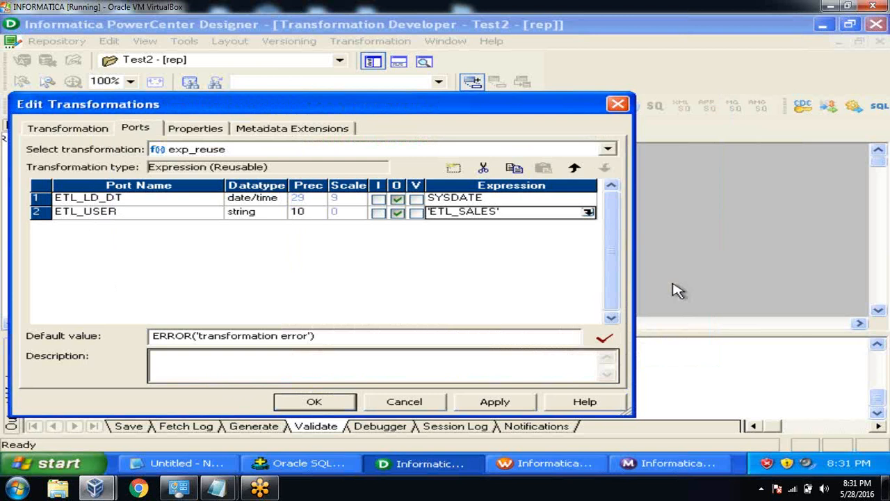
Add an input-only DUMMY port so exp_reuse has an input, and confirm the changes.
left_click(495, 403)
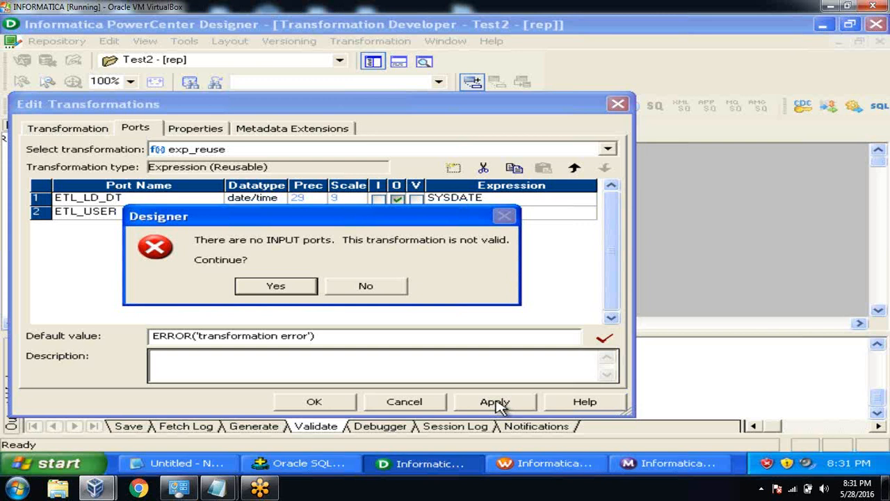
left_click(360, 291)
left_click(199, 214)
left_click(453, 168)
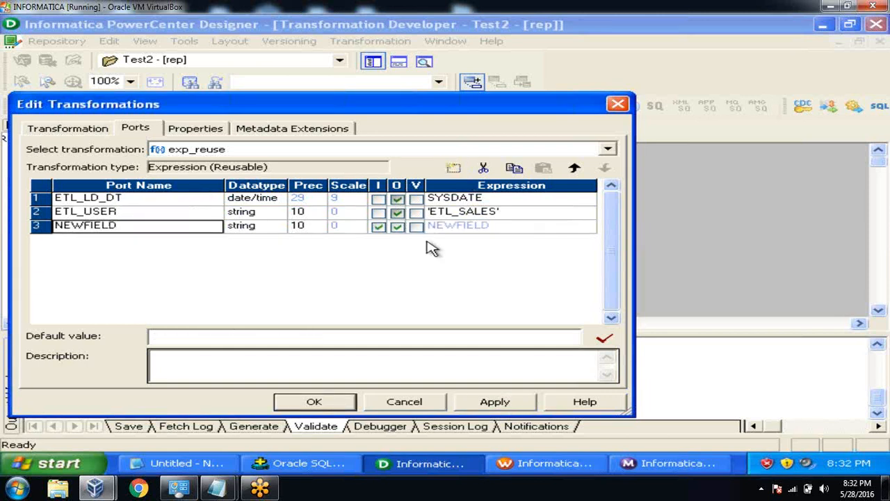
type("DUMM")
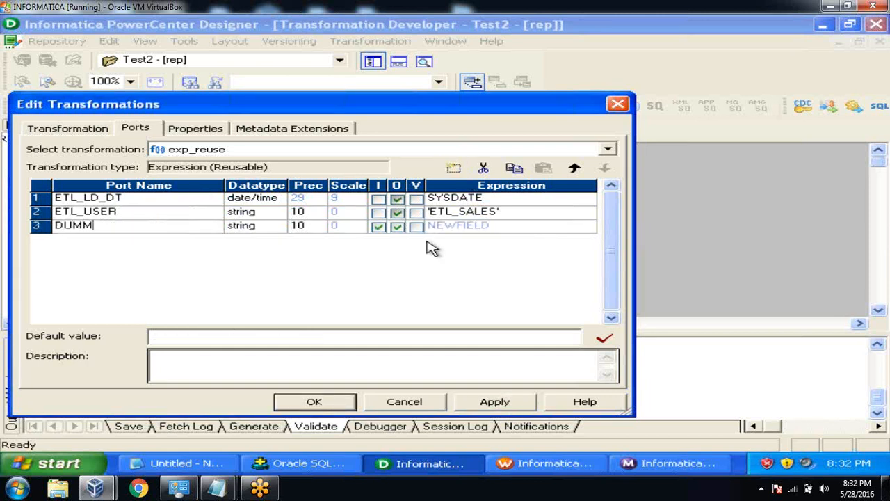
left_click(398, 226)
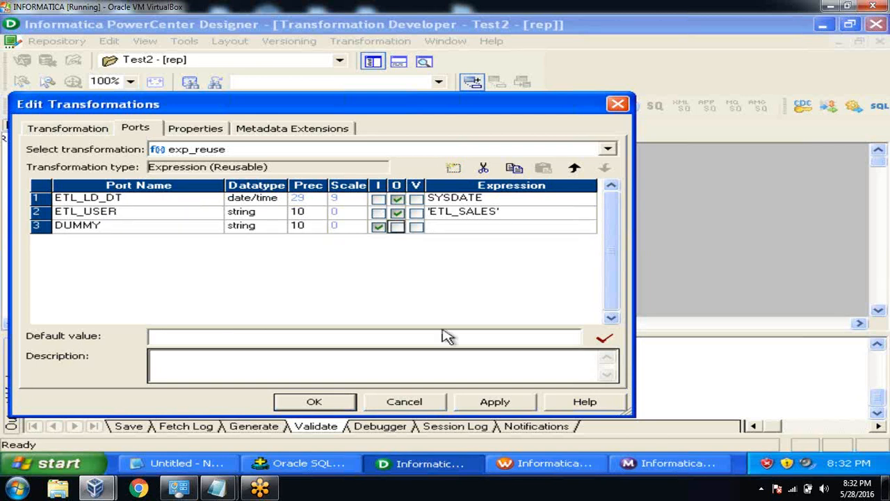
left_click(329, 402)
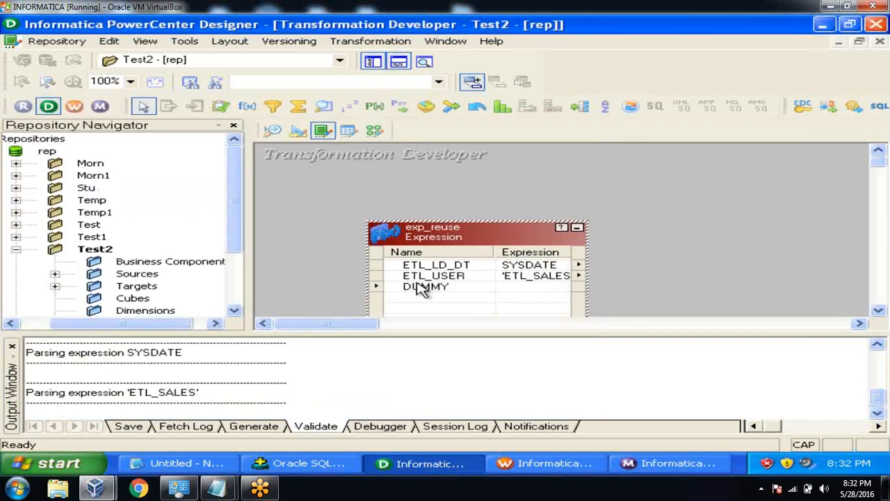
Save exp_reuse with its ETL_LD_DT, ETL_USER and DUMMY ports, then go to the Mapping Designer.
left_click(12, 345)
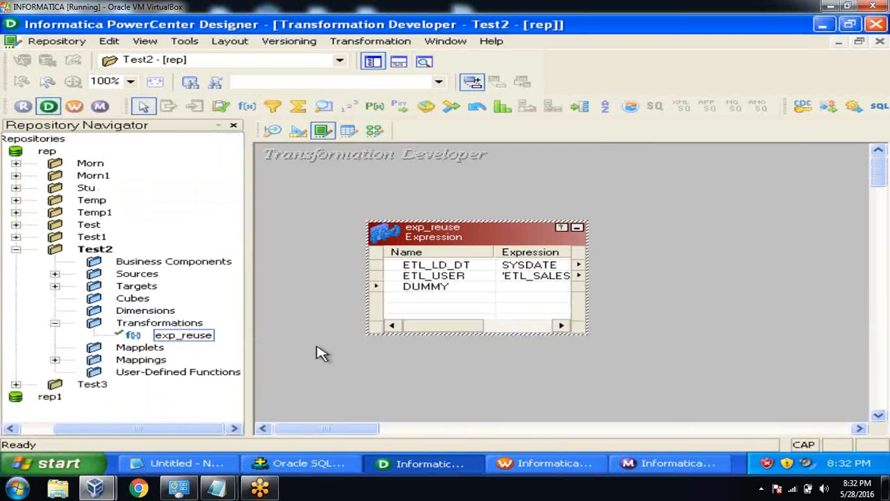
left_click(412, 291)
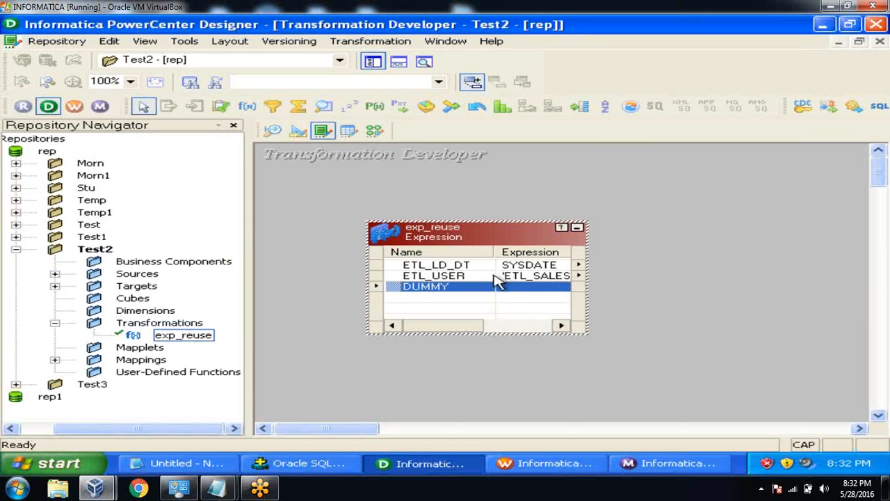
left_click(77, 49)
left_click(104, 232)
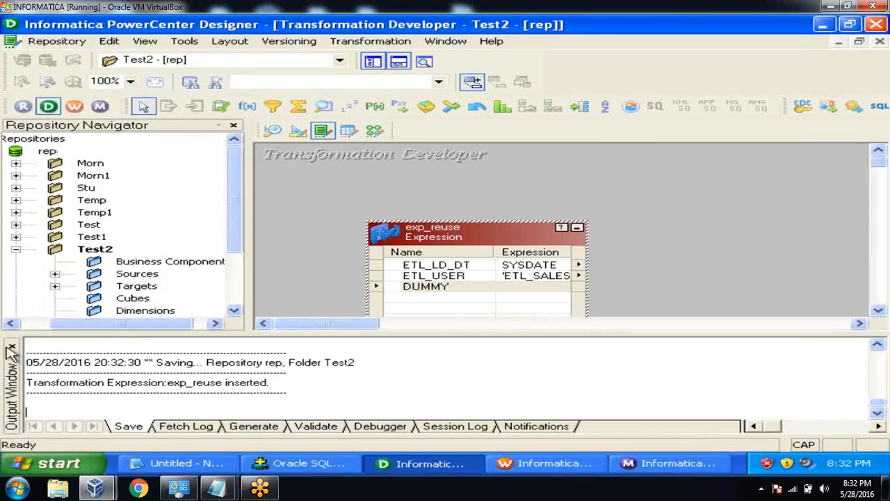
left_click(9, 348)
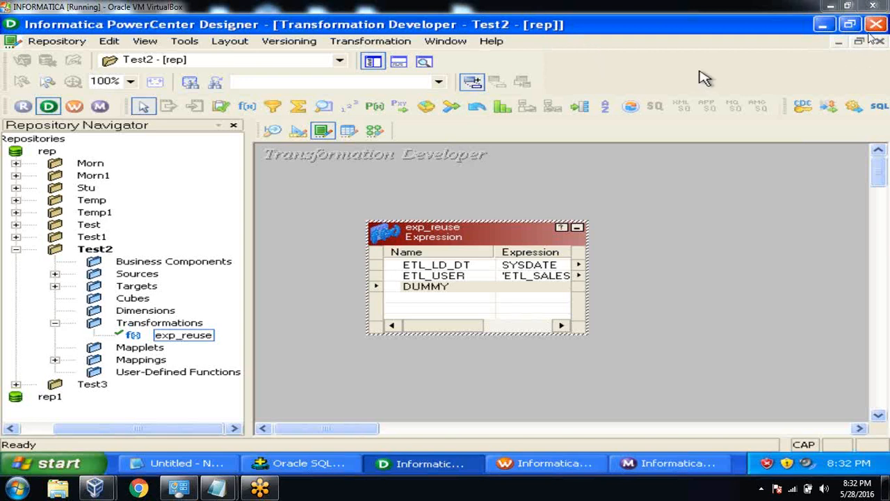
left_click(373, 131)
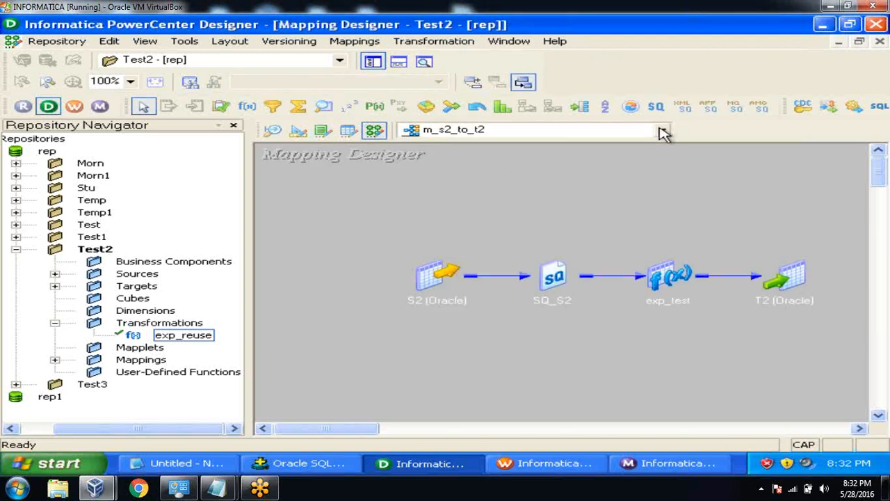
In mapping m_s1_to_t1, replace exp_test with the reusable exp_reuse transformation.
left_click(663, 131)
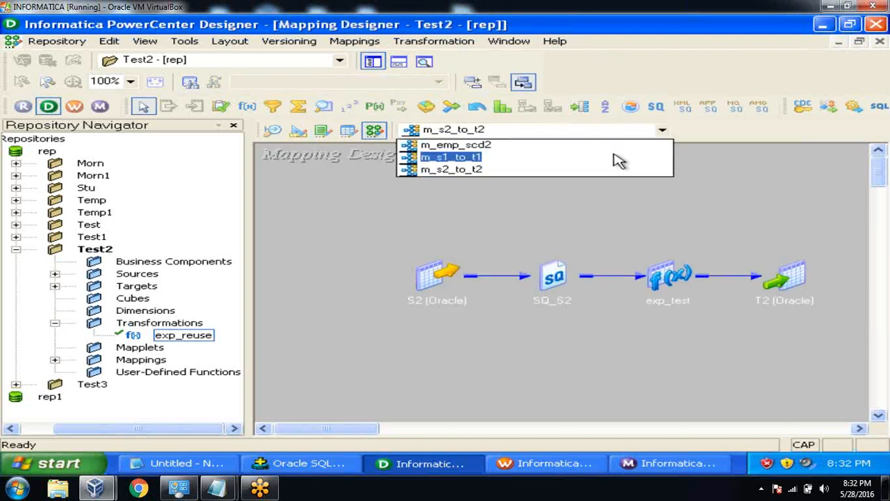
left_click(616, 159)
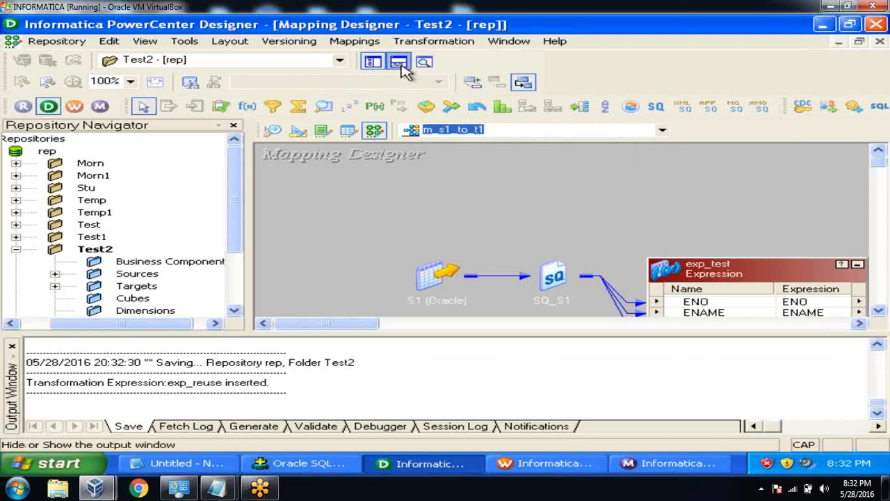
left_click(401, 64)
left_click_drag(362, 436, 390, 431)
left_click(553, 276)
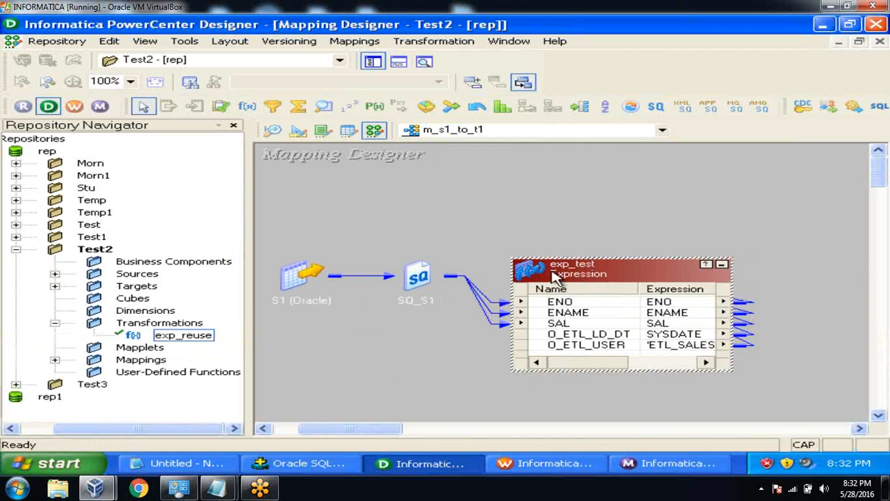
key("Delete")
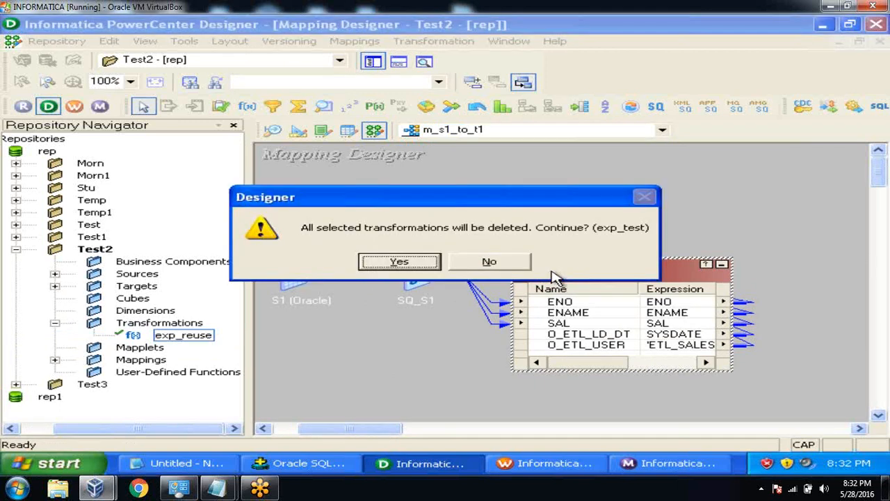
left_click(400, 263)
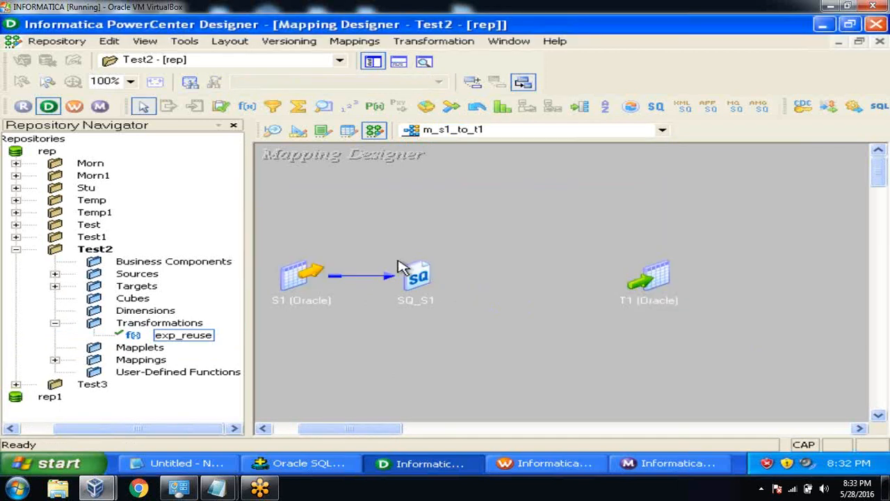
left_click(198, 341)
left_click_drag(197, 341, 608, 184)
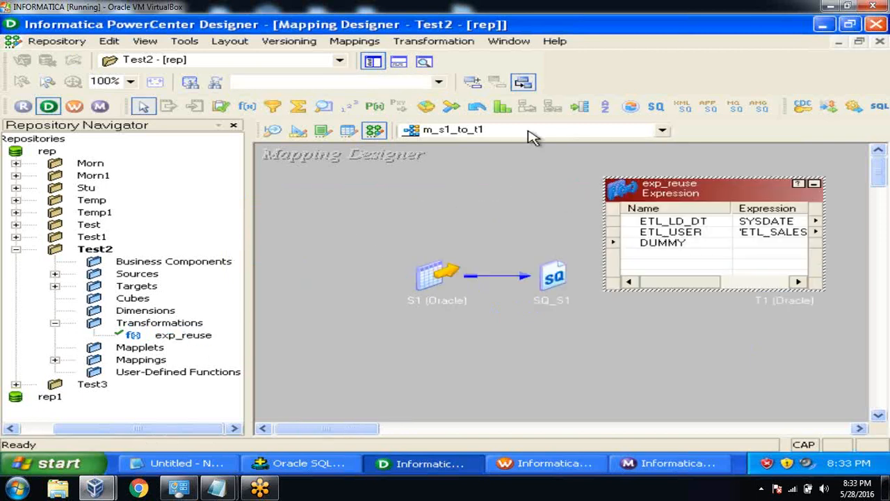
Rearrange S1, SQ_S1, exp_reuse and T1 on the canvas, expanding SQ_S1 and T1.
left_click(373, 61)
left_click_drag(185, 284, 46, 213)
left_click_drag(297, 280, 108, 287)
double_click(174, 284)
left_click_drag(387, 193, 295, 171)
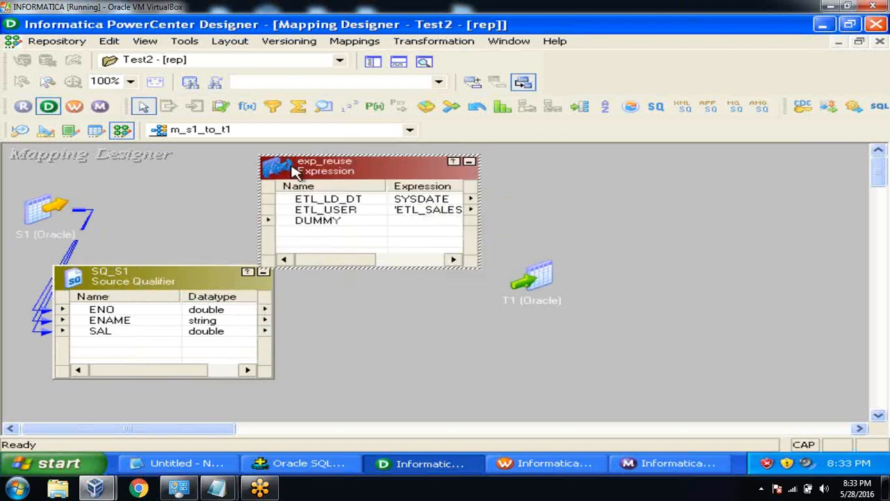
double_click(538, 281)
left_click_drag(561, 280, 638, 302)
left_click_drag(381, 173, 457, 174)
Link SQ_S1's ENO, ENAME and SAL ports to T1's columns.
left_click(174, 314)
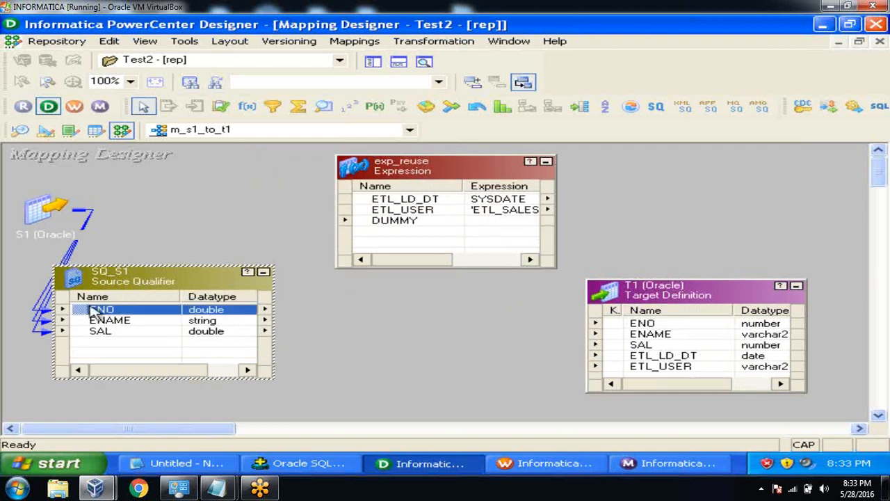
left_click_drag(89, 315, 369, 224)
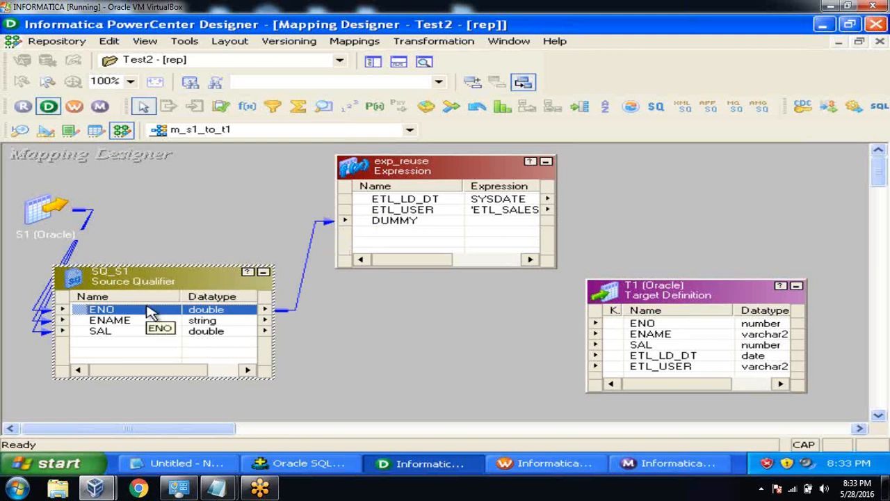
key("Caps_Lock")
key("ctrl+a")
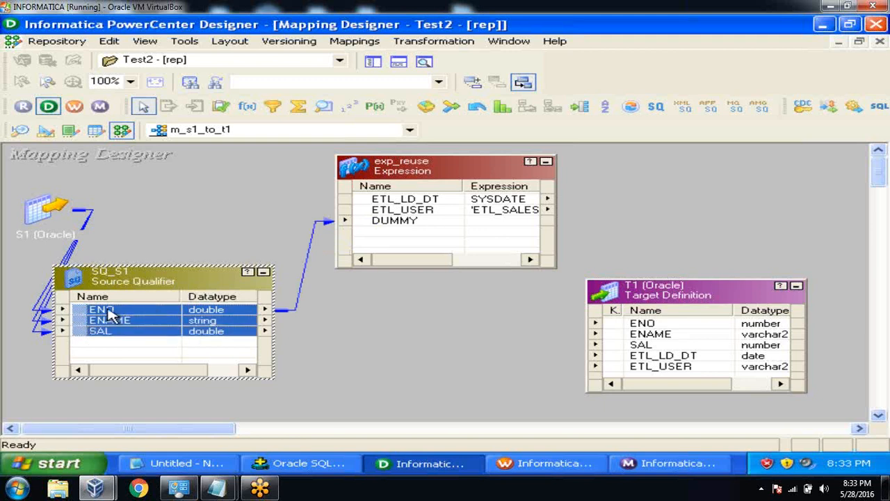
left_click_drag(84, 316, 624, 322)
Link exp_reuse's ETL_LD_DT and ETL_USER to T1's ETL columns, then open exp_reuse for editing.
left_click_drag(395, 171, 361, 163)
left_click(388, 194)
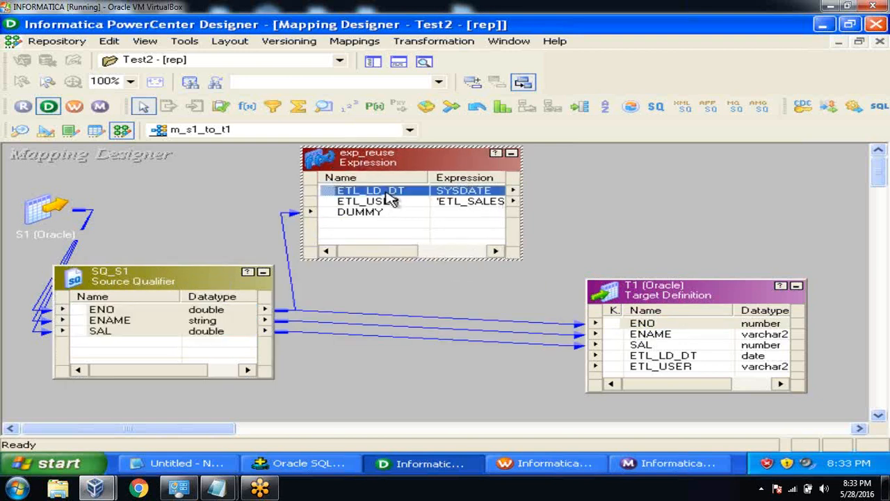
left_click(391, 200, "shift")
mouse_move(331, 195)
left_mouse_down()
mouse_move(562, 346)
mouse_move(621, 363)
left_mouse_up()
left_click(595, 191)
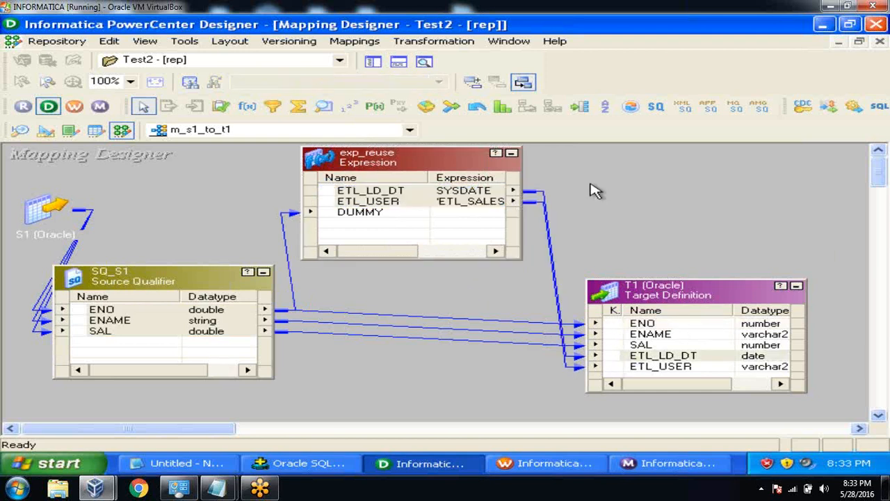
double_click(408, 159)
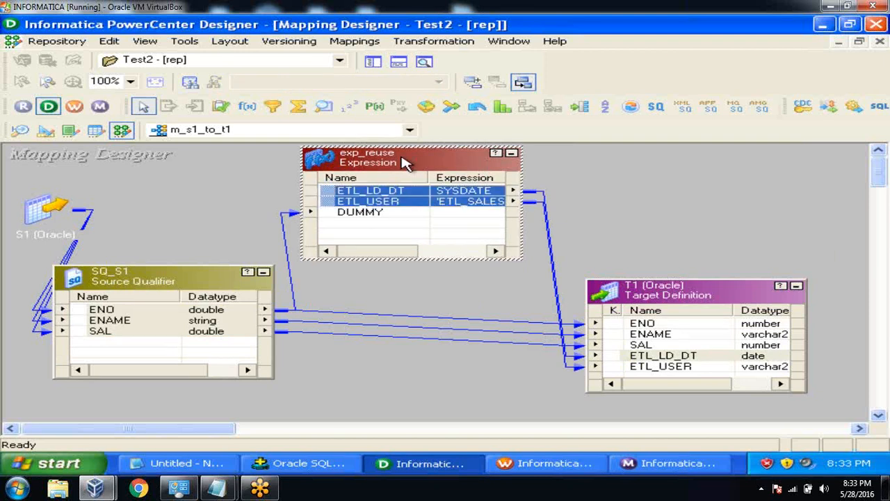
Review exp_reuse's DUMMY, ETL_USER and ETL_LD_DT port settings, then close the editor.
left_click(145, 131)
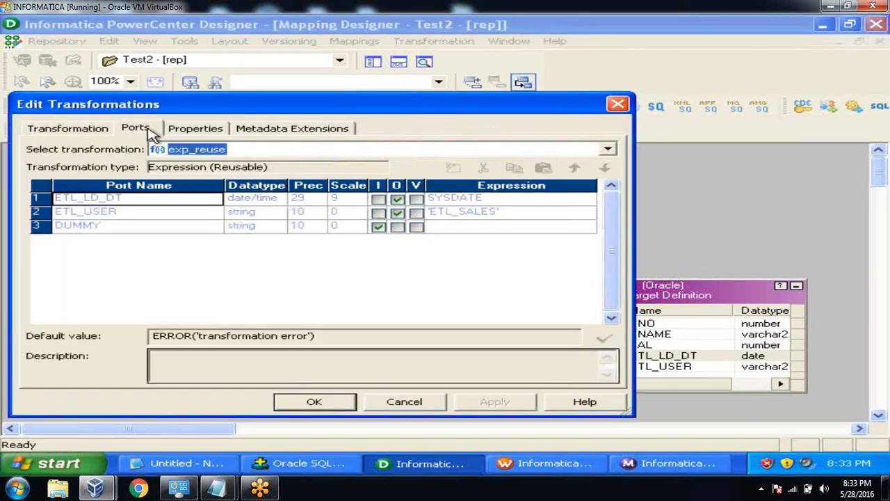
left_click(183, 222)
left_click(185, 234)
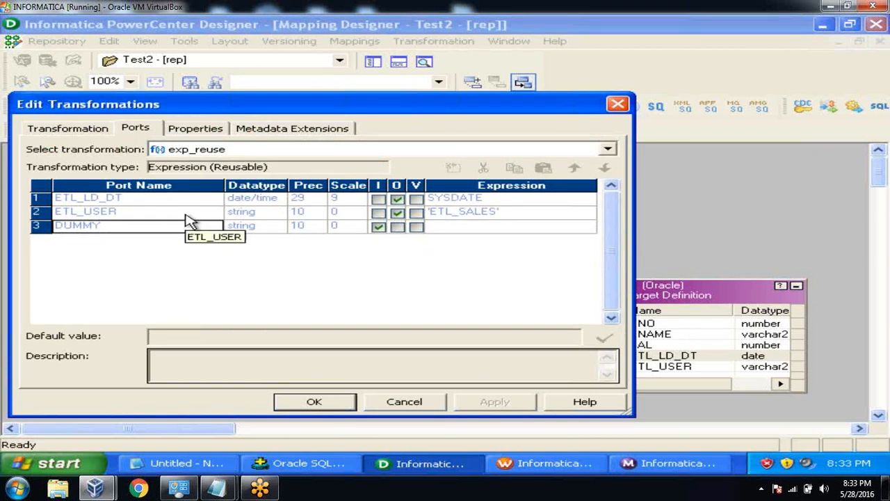
left_click(188, 214)
left_click(183, 203)
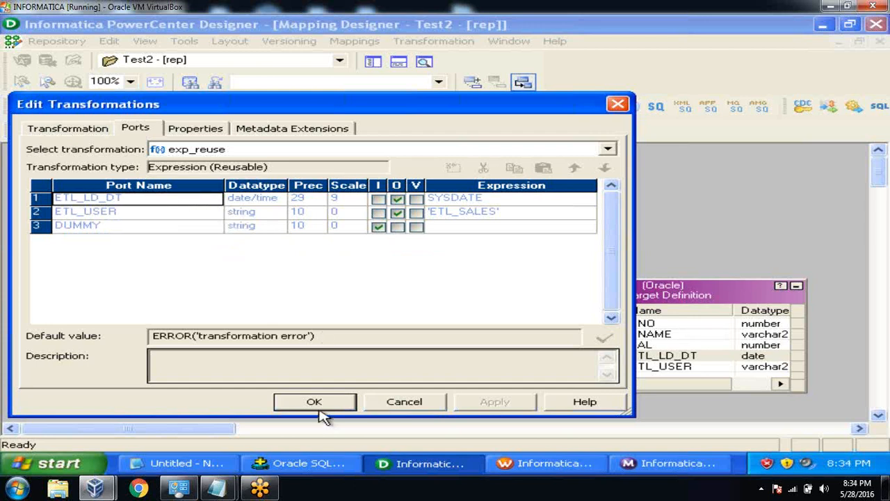
left_click(321, 405)
Arrange all transformations as icons and save the m_s1_to_t1 mapping.
right_click(209, 218)
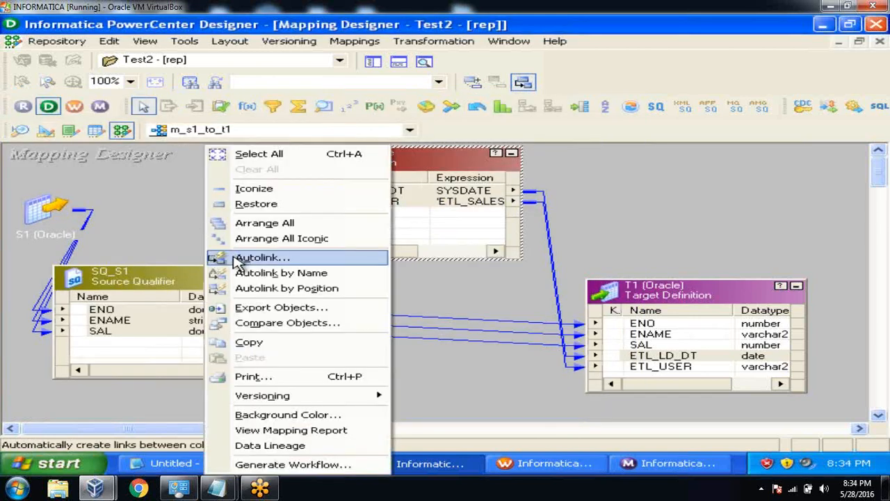
left_click(232, 240)
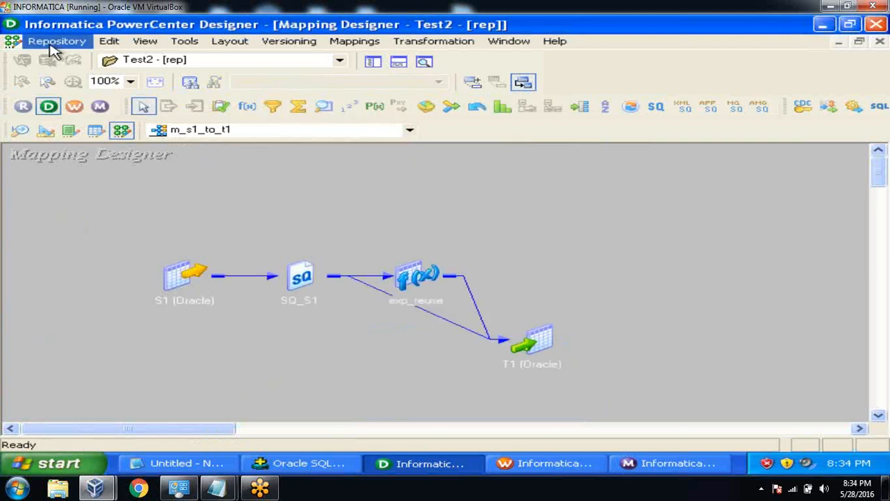
left_click(54, 41)
left_click(77, 233)
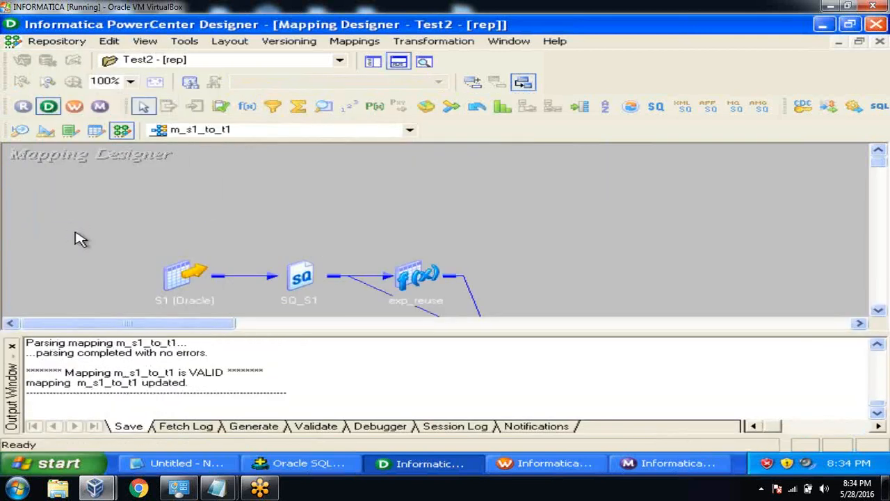
left_click(12, 346)
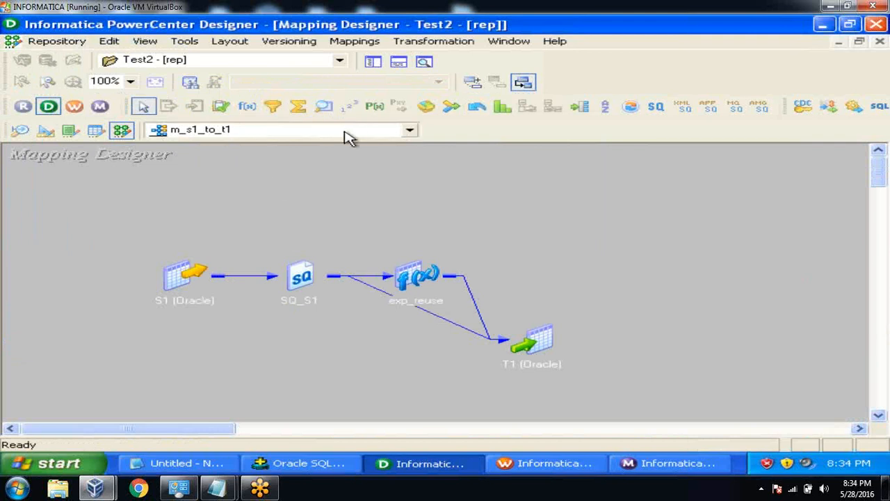
Show the repository navigator and open mapping m_s2_to_t2.
left_click(373, 63)
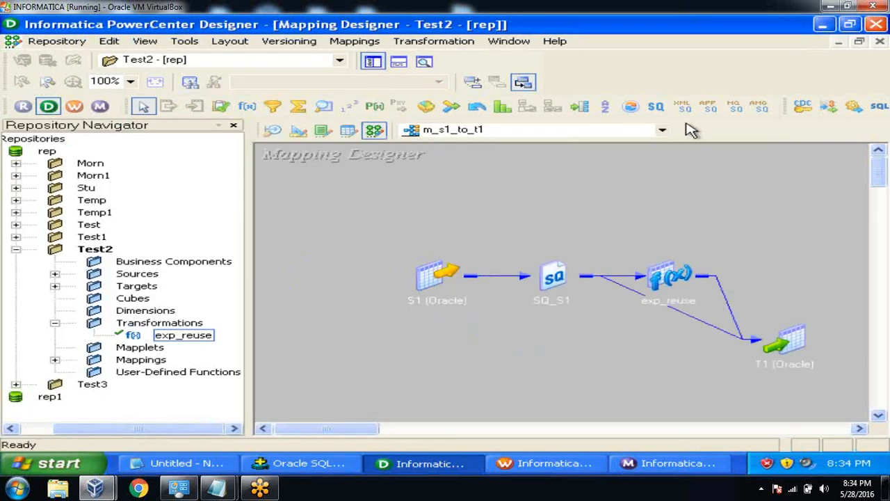
left_click(662, 131)
left_click(586, 171)
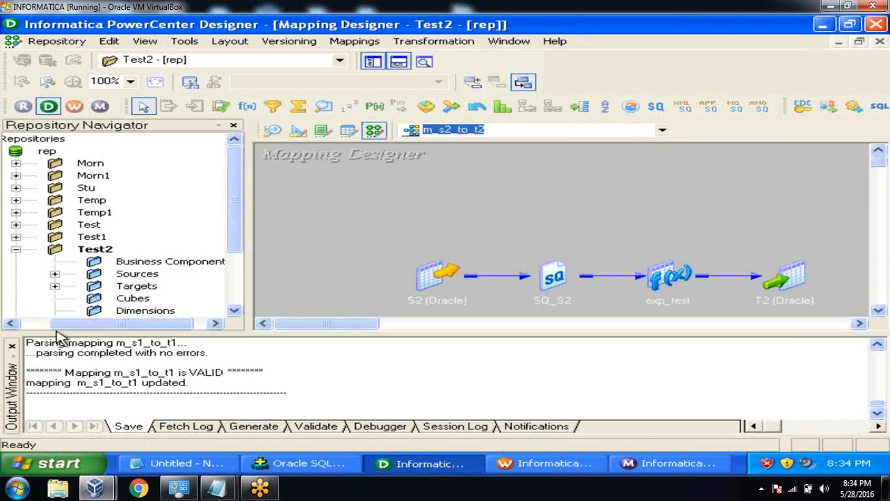
In m_s2_to_t2, delete exp_test and drop the reusable exp_reuse onto the mapping.
left_click(13, 347)
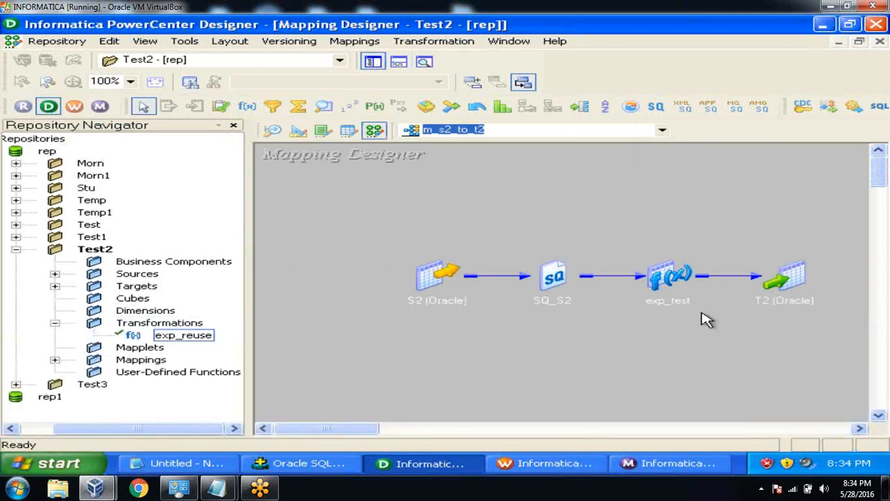
left_click(672, 277)
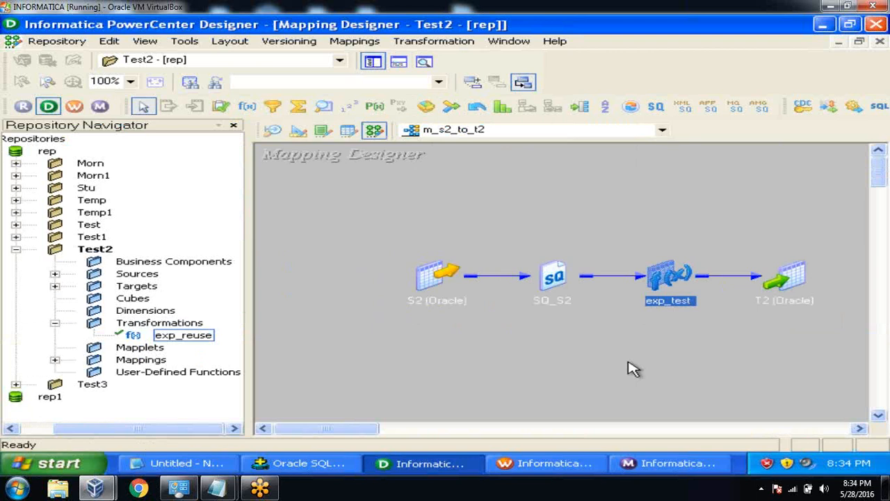
key("Delete")
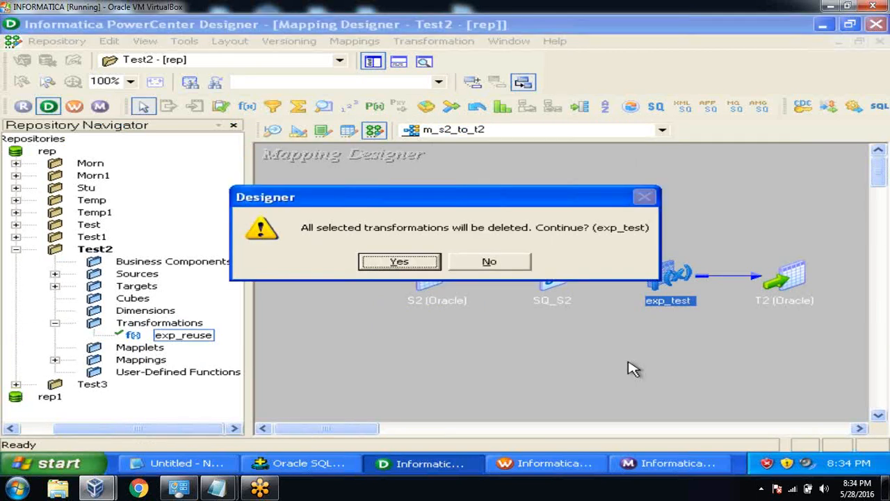
left_click(426, 261)
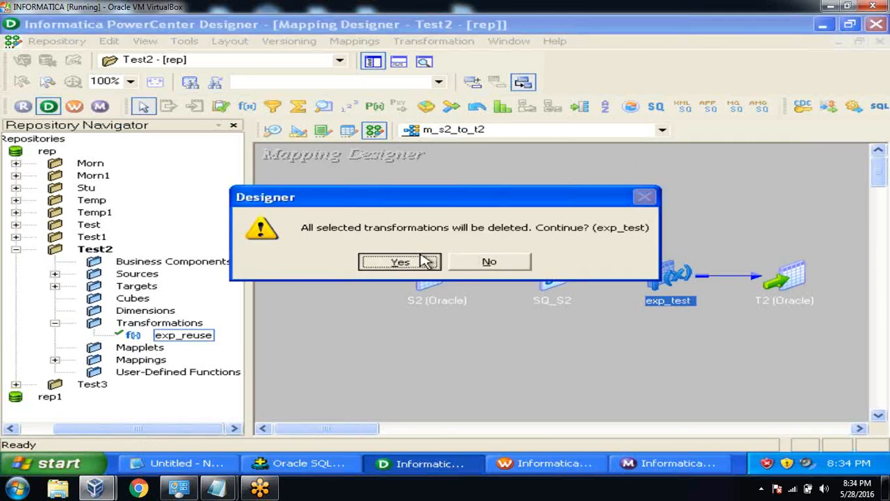
left_click(181, 336)
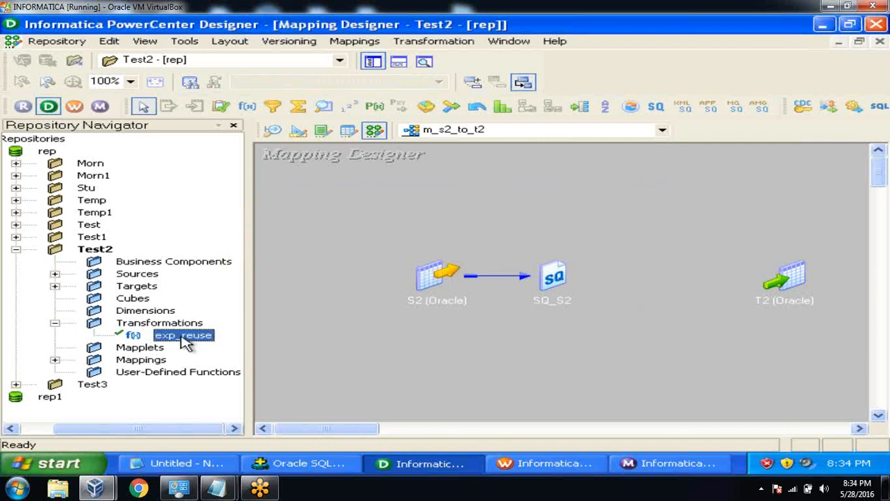
left_click_drag(184, 341, 527, 187)
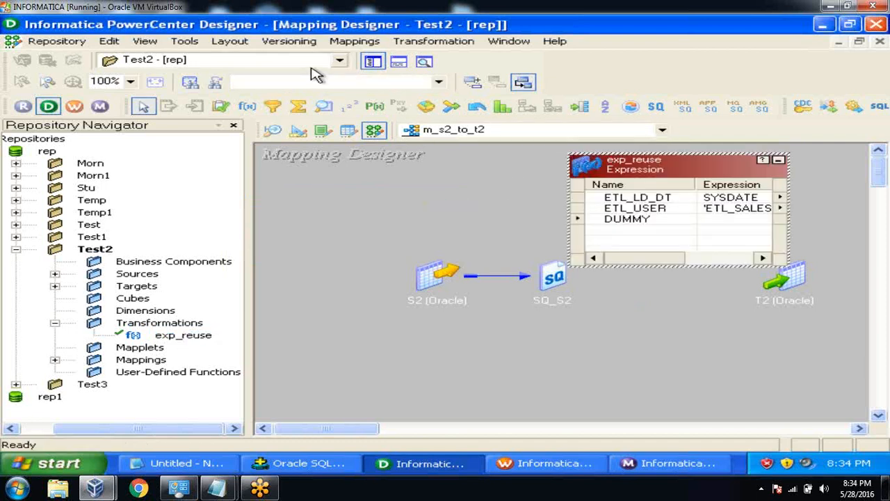
Lay out S2, SQ_S2 and T2, expand them, and link SQ_S2's DNO into exp_reuse.
left_click(372, 61)
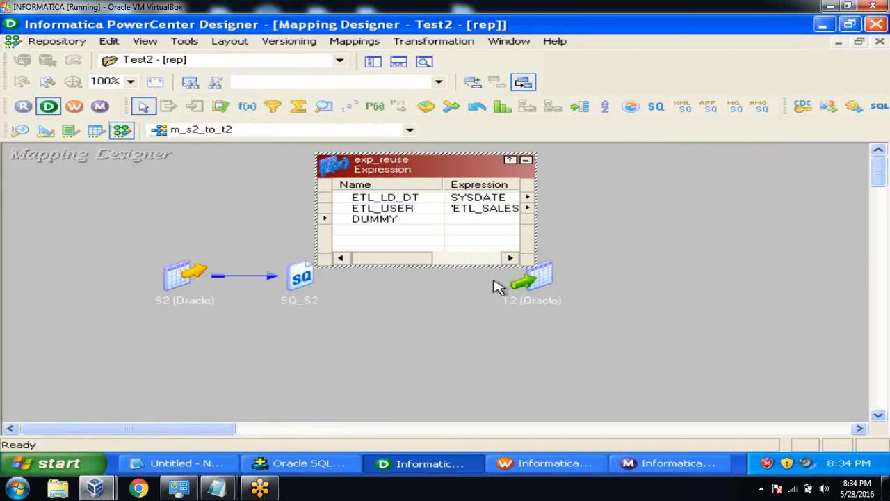
double_click(539, 277)
left_click_drag(611, 277, 709, 329)
left_click_drag(195, 286, 94, 227)
left_click_drag(304, 280, 165, 350)
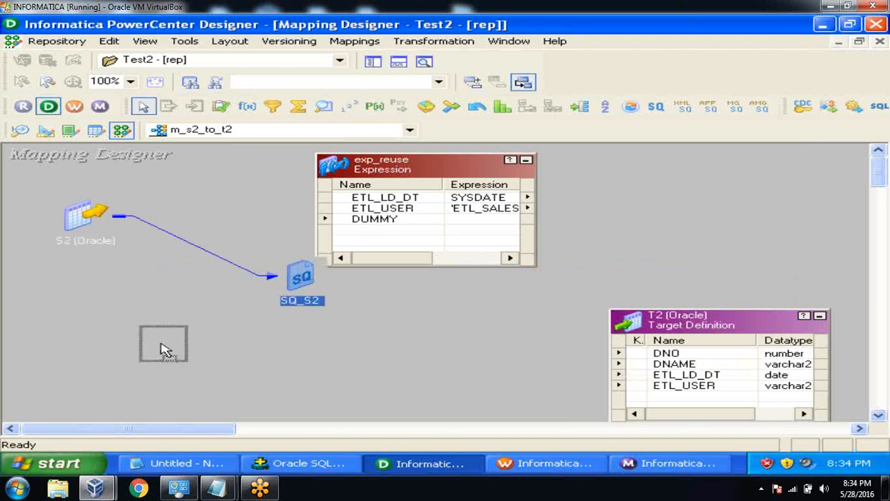
double_click(163, 347)
left_click(174, 377)
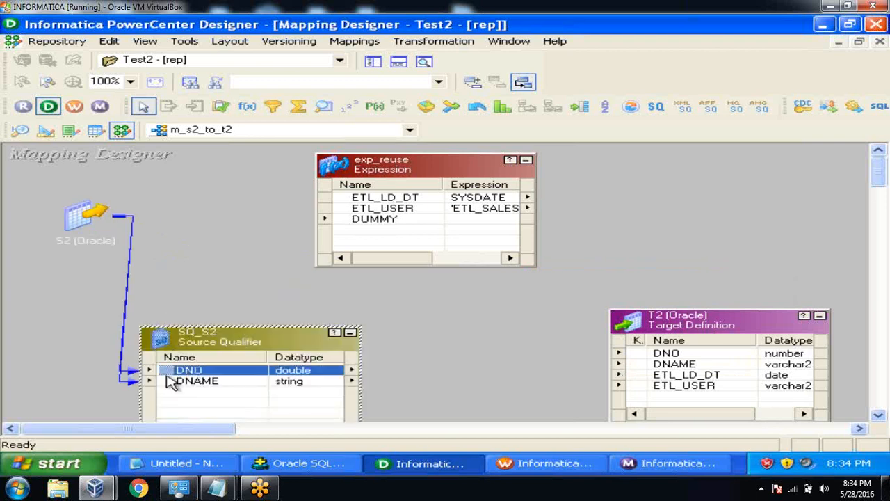
left_click_drag(173, 376, 356, 230)
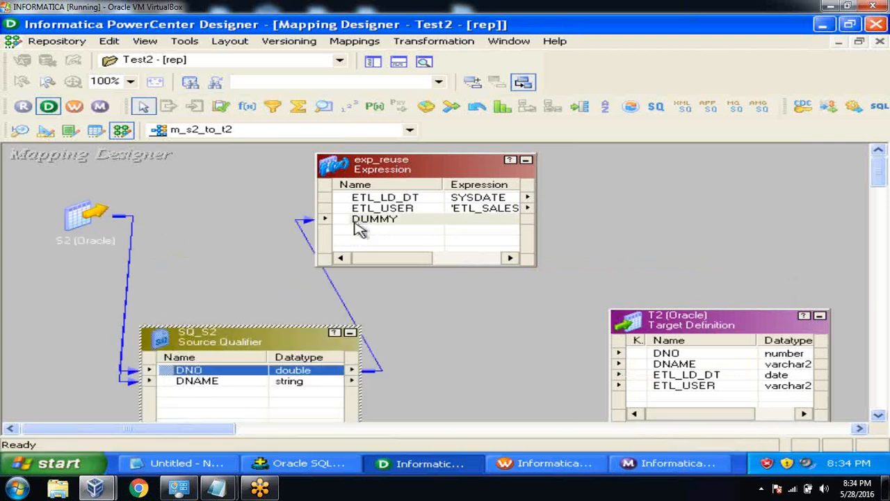
Link SQ_S2's DNO and DNAME ports to T2's columns.
left_click_drag(183, 350, 132, 325)
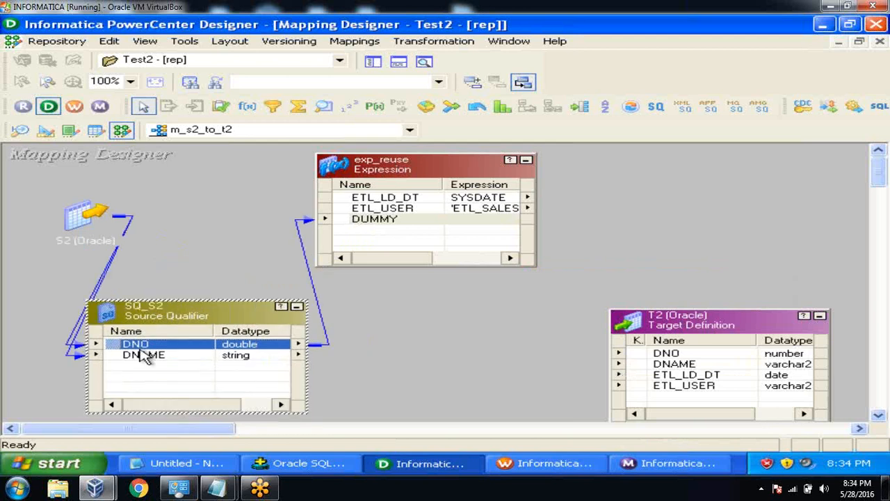
left_click_drag(645, 322, 637, 302)
left_click(206, 349)
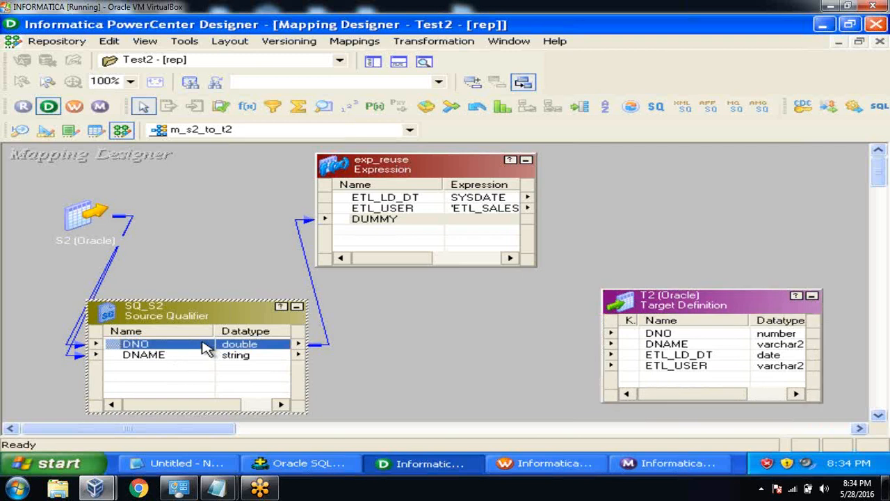
key("shift+Down")
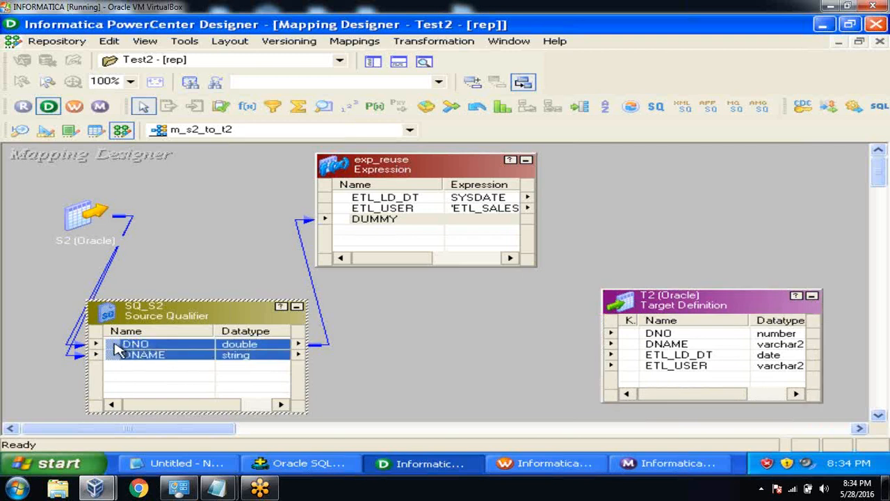
left_click_drag(119, 349, 634, 340)
left_click(608, 230)
Link exp_reuse's ETL_LD_DT and ETL_USER ports to T2's ETL columns.
left_click(445, 202)
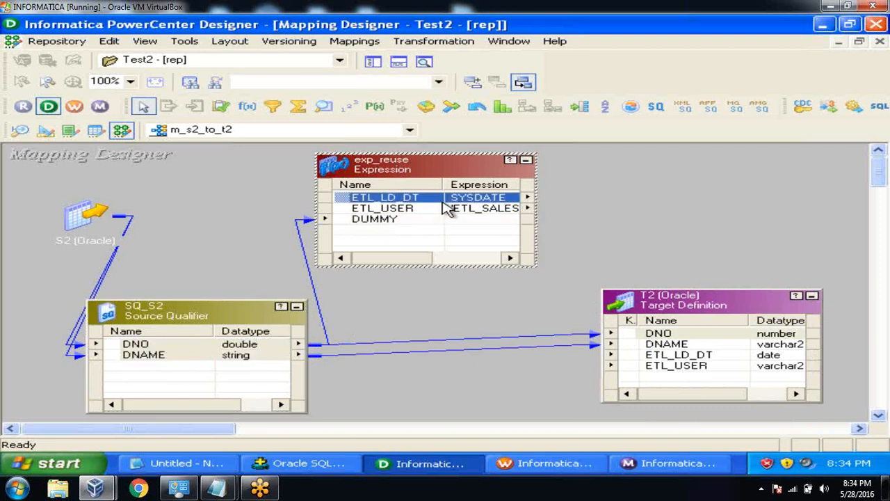
left_click(449, 209, "shift")
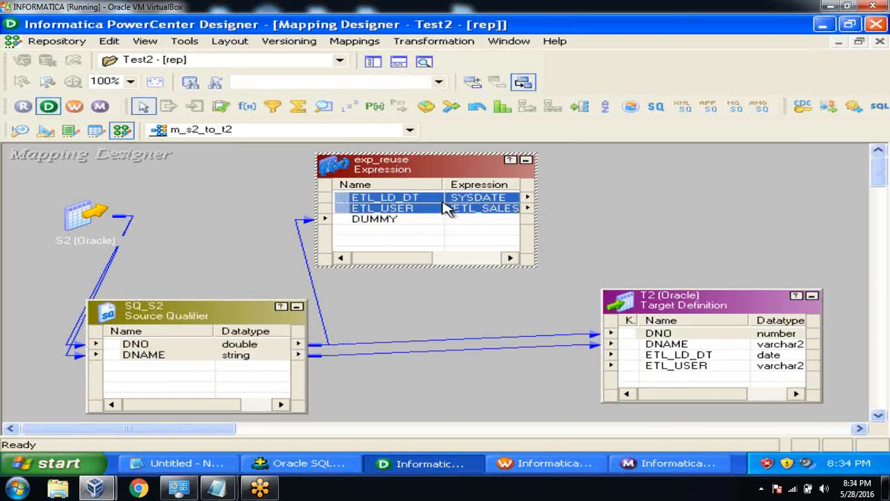
left_click_drag(348, 202, 636, 363)
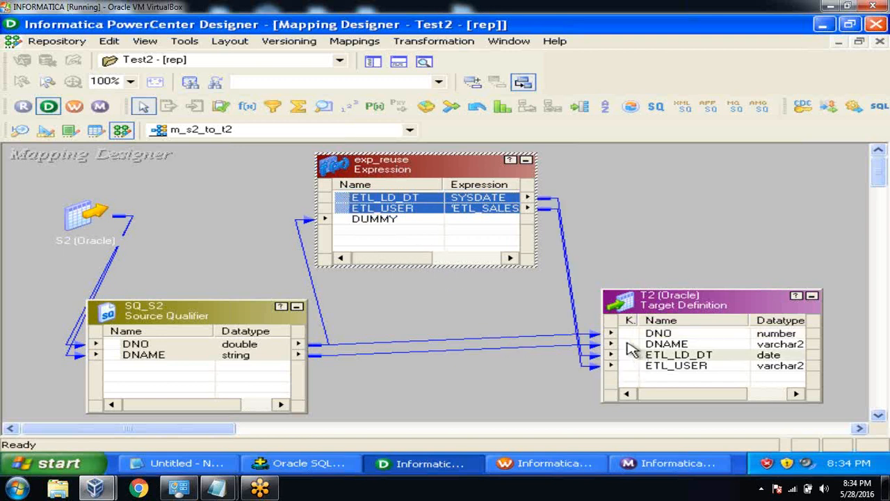
left_click(624, 202)
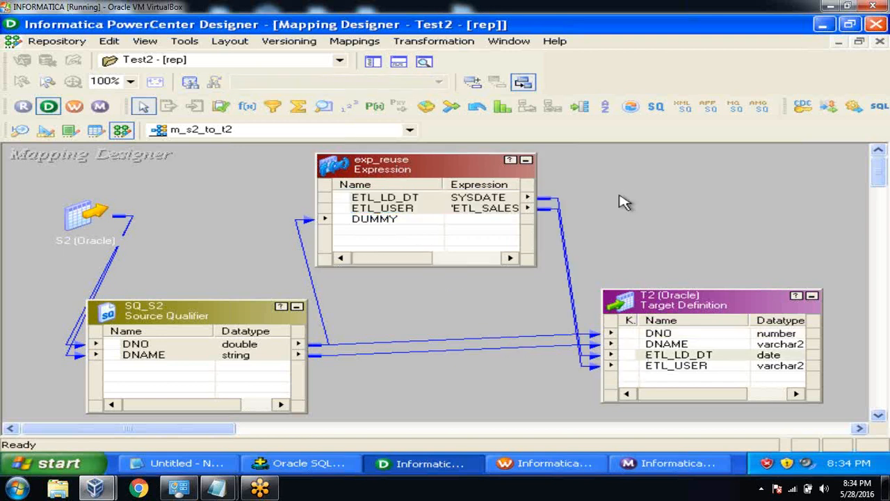
Arrange all transformations as icons, save m_s2_to_t2, and show the repository tree.
right_click(624, 201)
left_click(626, 237)
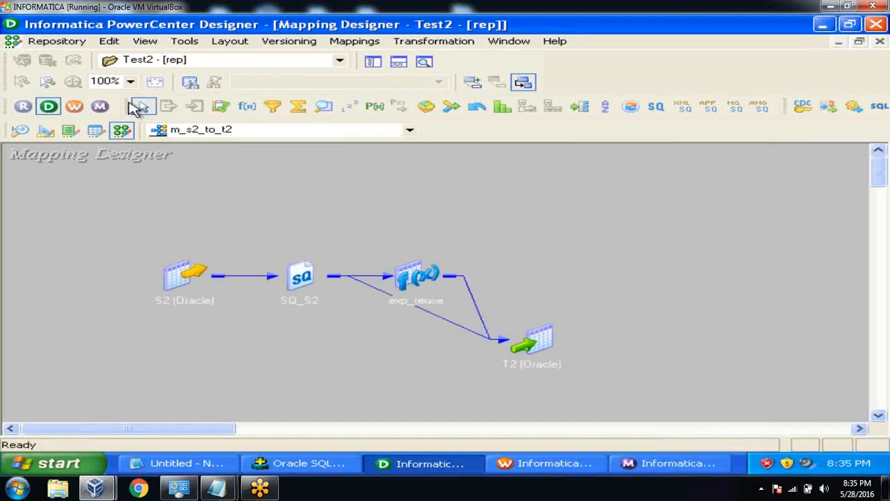
left_click(64, 44)
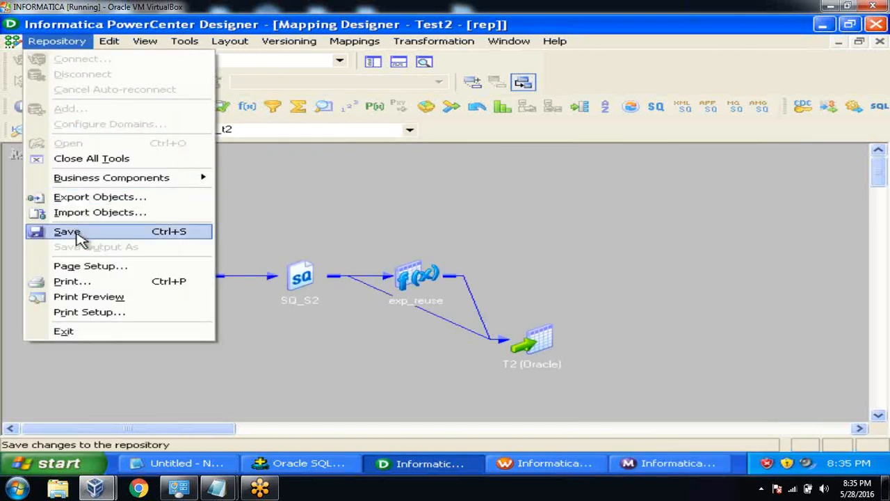
left_click(68, 232)
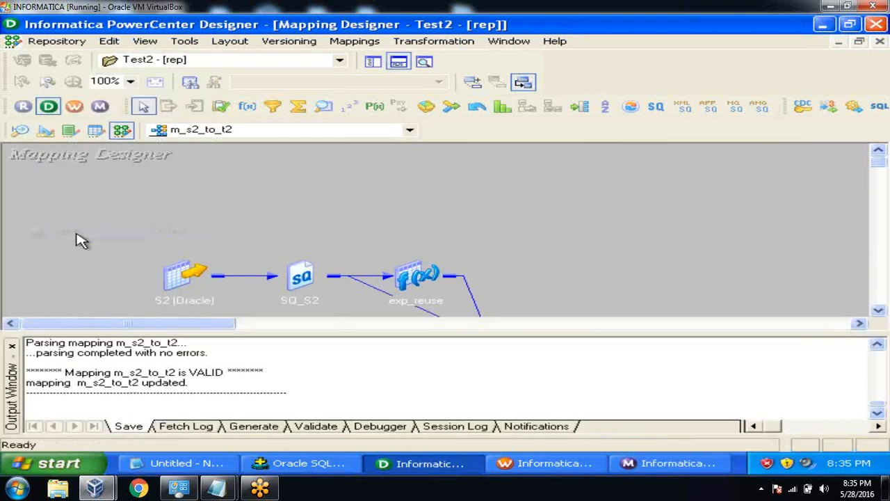
left_click(12, 347)
left_click(373, 62)
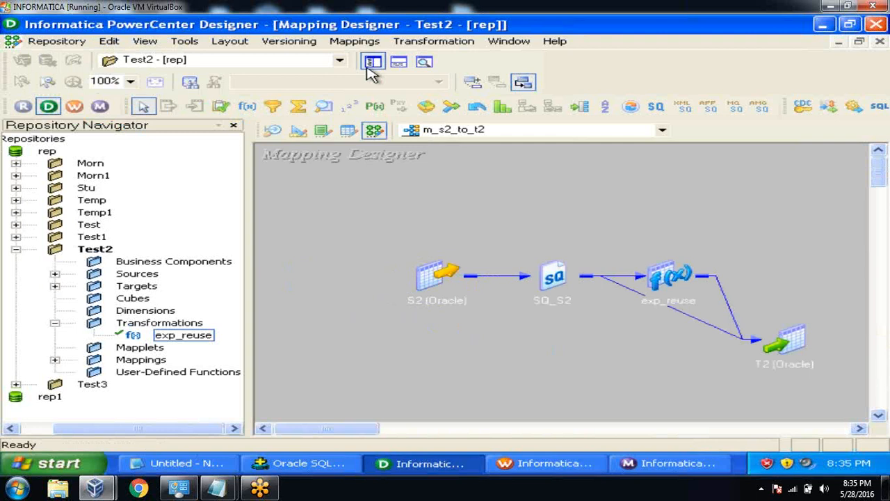
Run Refresh Mapping on sessions s_m_s1_to_t1 and s_m_s2_to_t2 in the Task Developer.
left_click(528, 463)
left_click(326, 139)
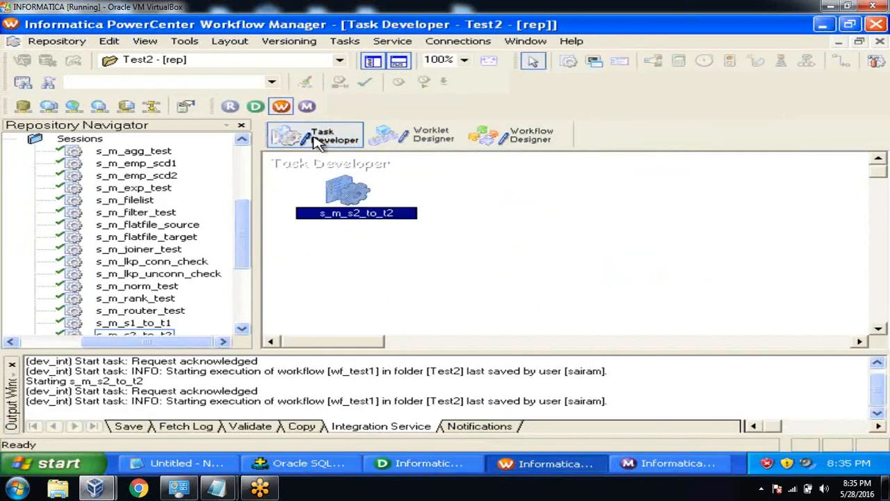
left_click_drag(350, 189, 491, 200)
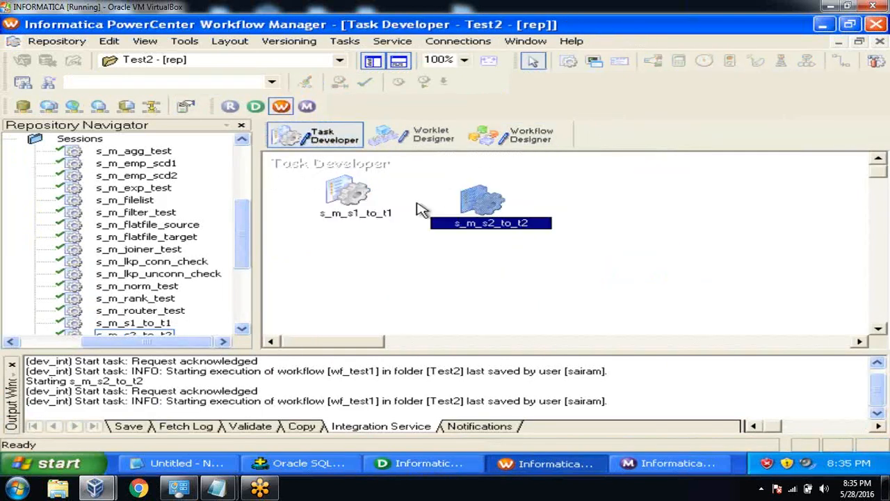
left_click(348, 189)
right_click(348, 189)
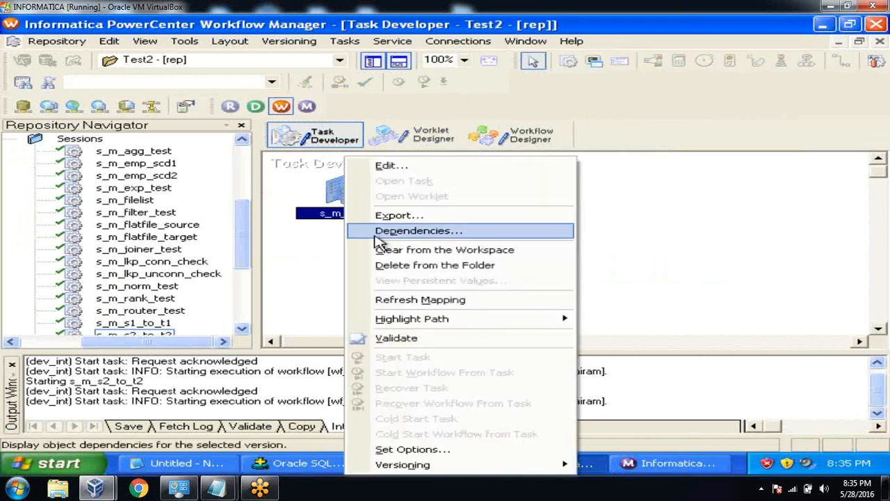
left_click(395, 301)
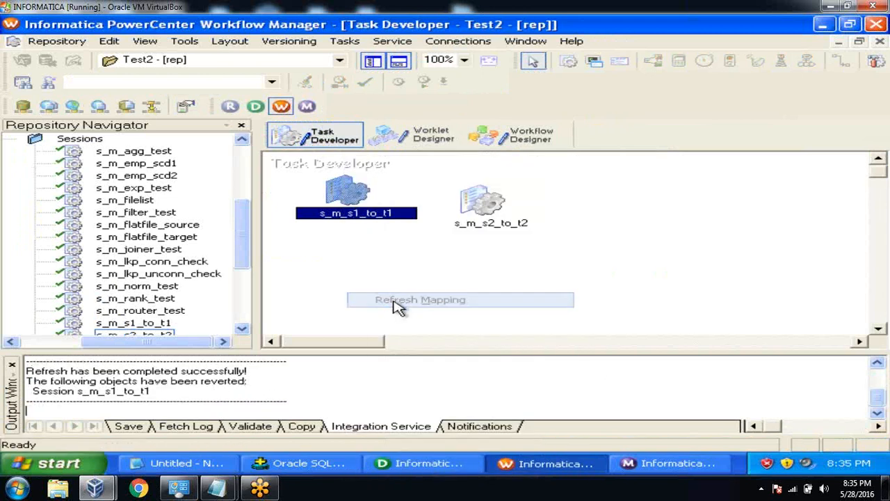
left_click(473, 202)
right_click(473, 202)
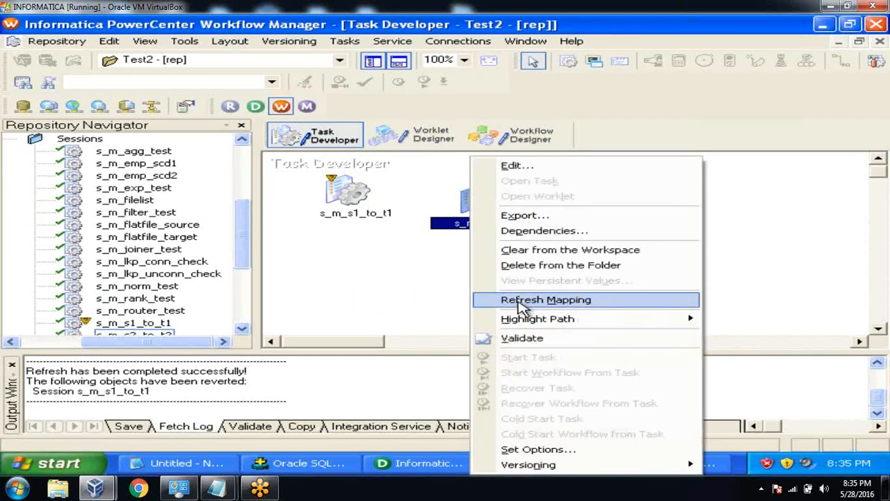
left_click(522, 302)
left_click(490, 298)
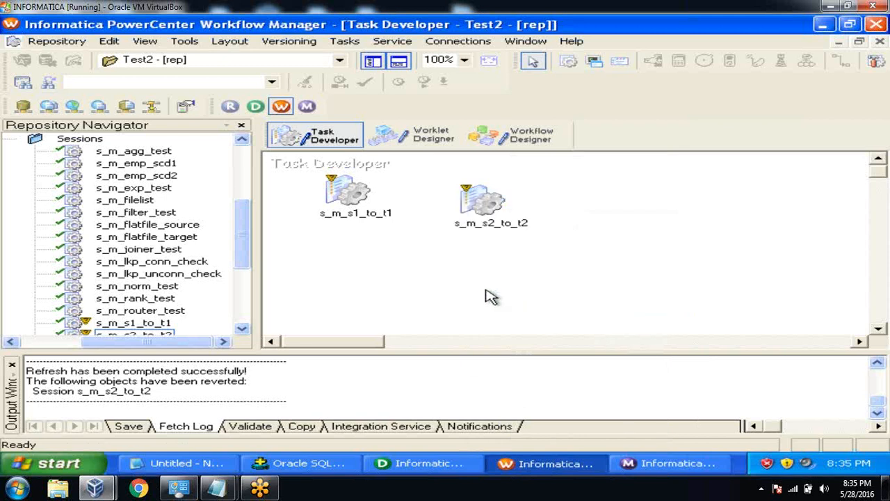
left_click(338, 463)
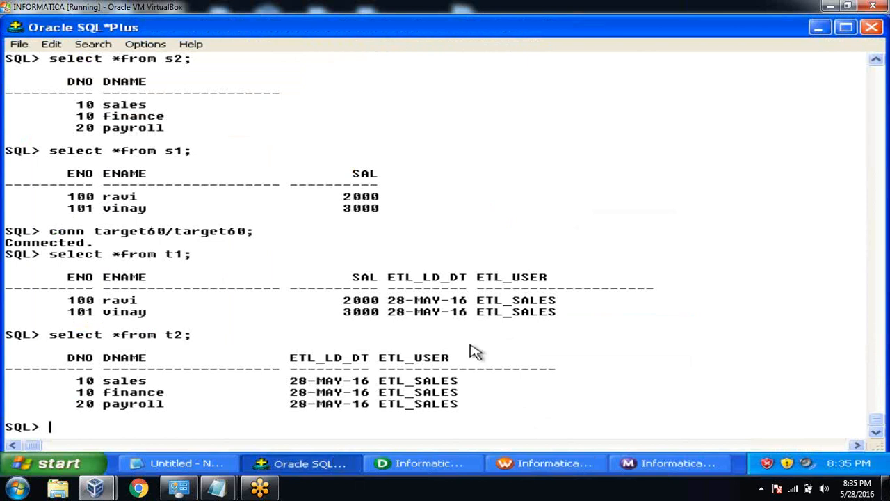
Truncate tables t1 and t2 in SQL*Plus.
type("truncate table t1;")
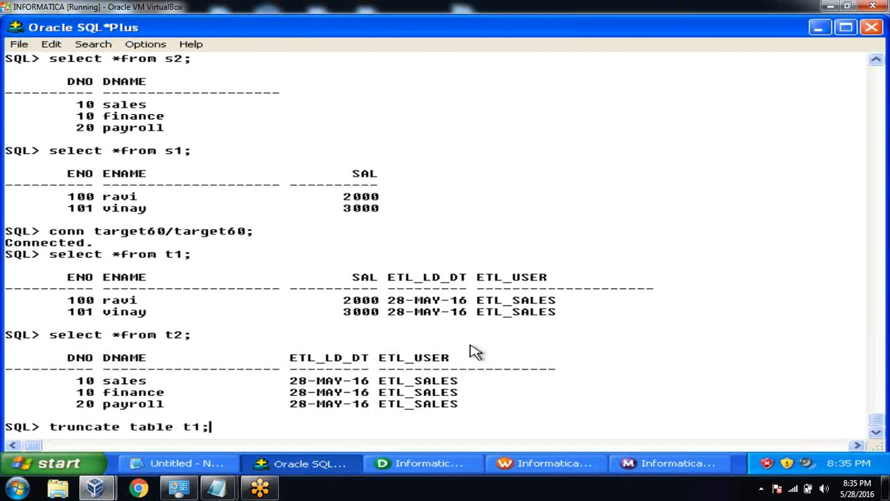
key("Return")
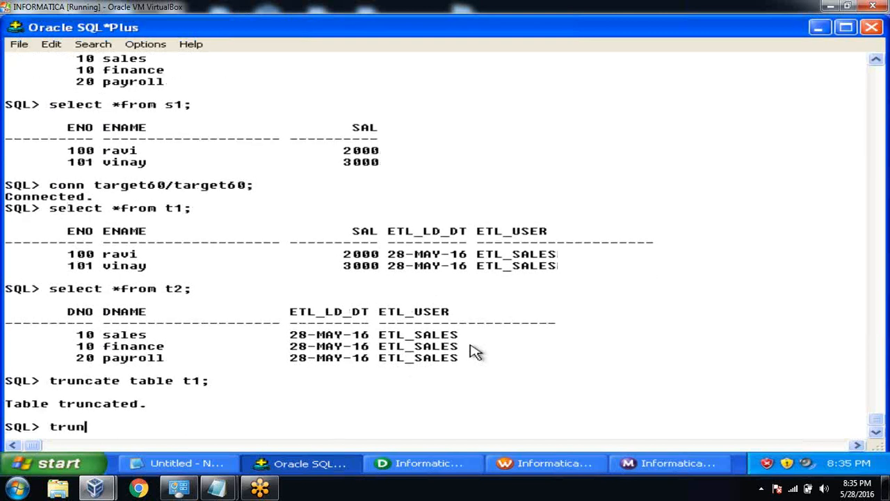
type("truncate tabl")
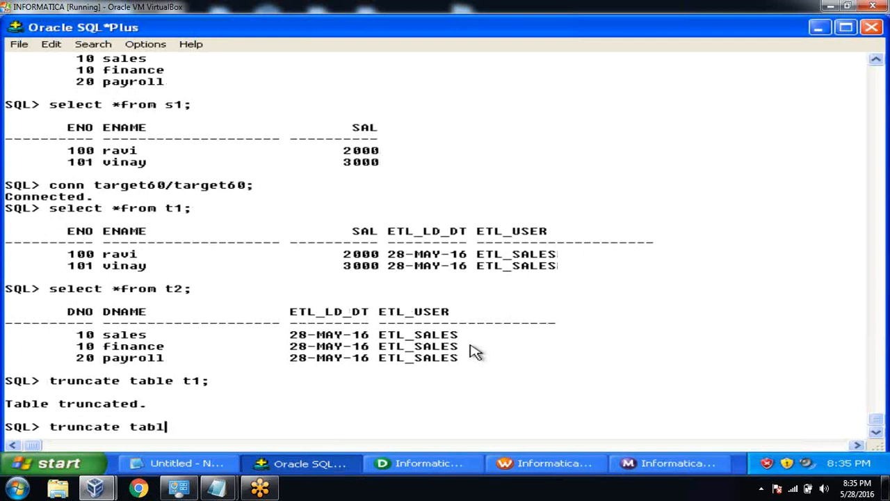
type("e t2;")
key("Return")
Query t1 and t2 with select * to confirm both are empty.
type("select")
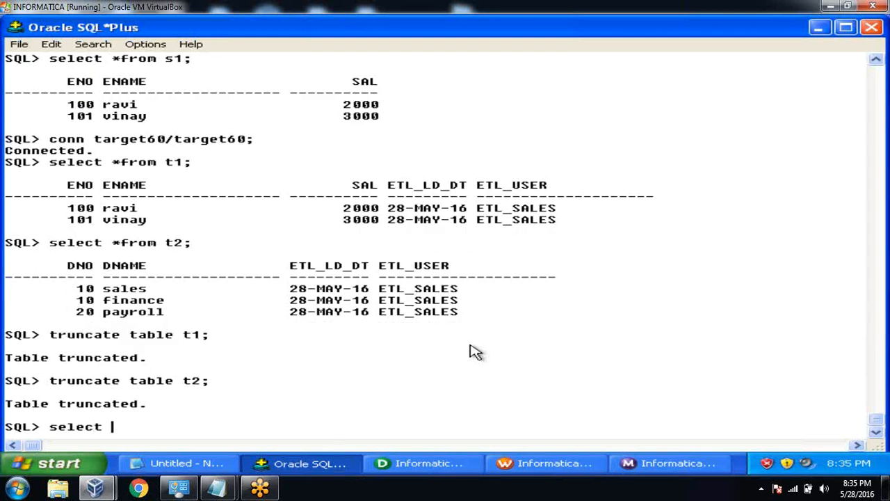
type(" *from t1;")
key("Return")
type("select *from")
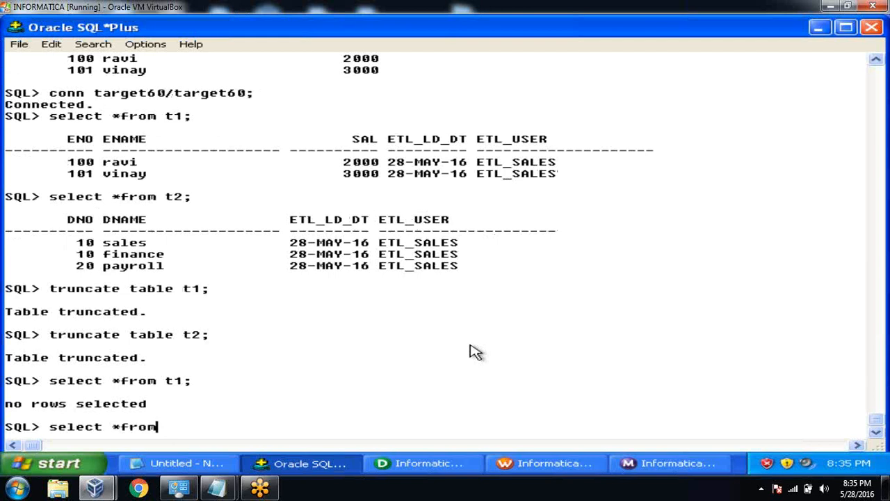
type(" t2;")
key("Return")
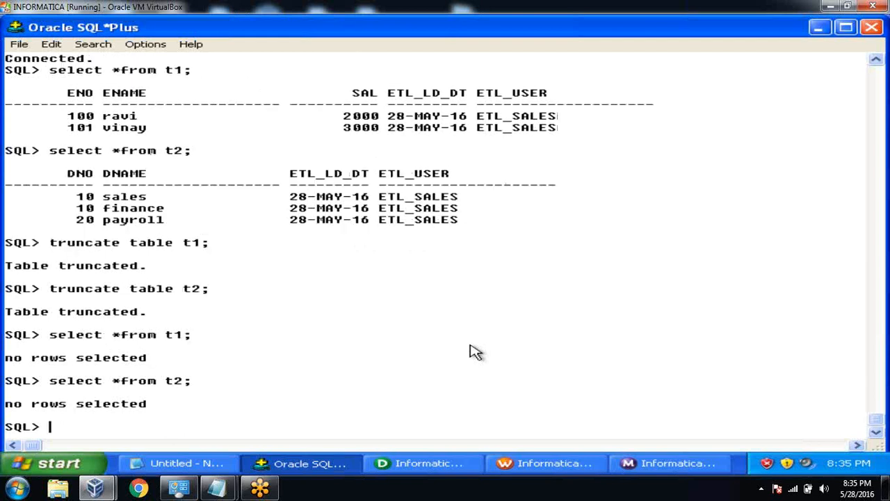
left_click(522, 470)
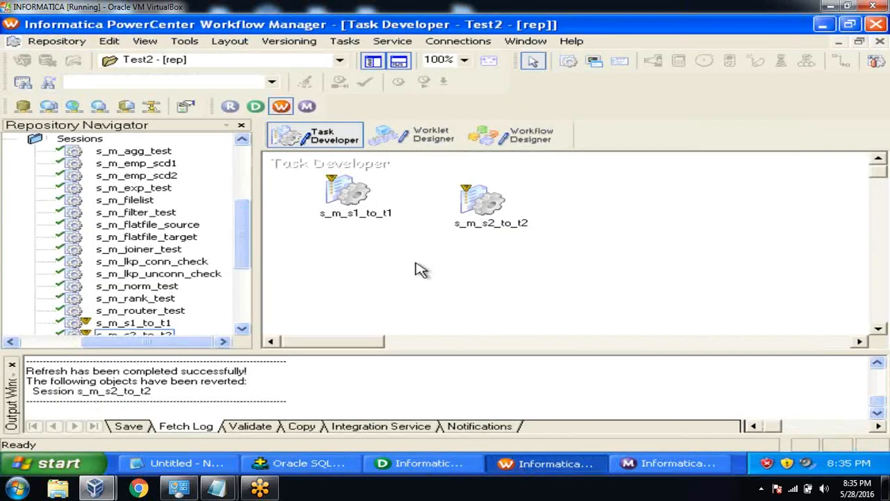
Save the updated sessions and start the s_m_s1_to_t1 task in workflow wf_test1.
left_click(47, 42)
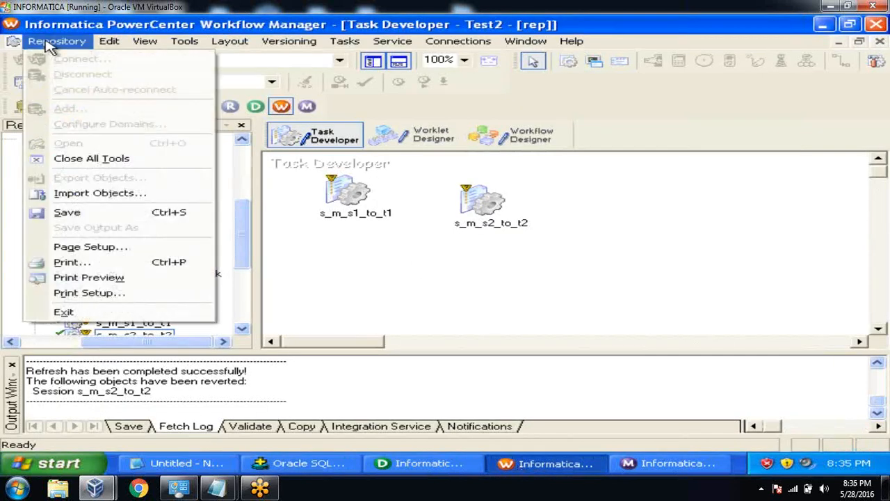
left_click(90, 212)
left_click(501, 143)
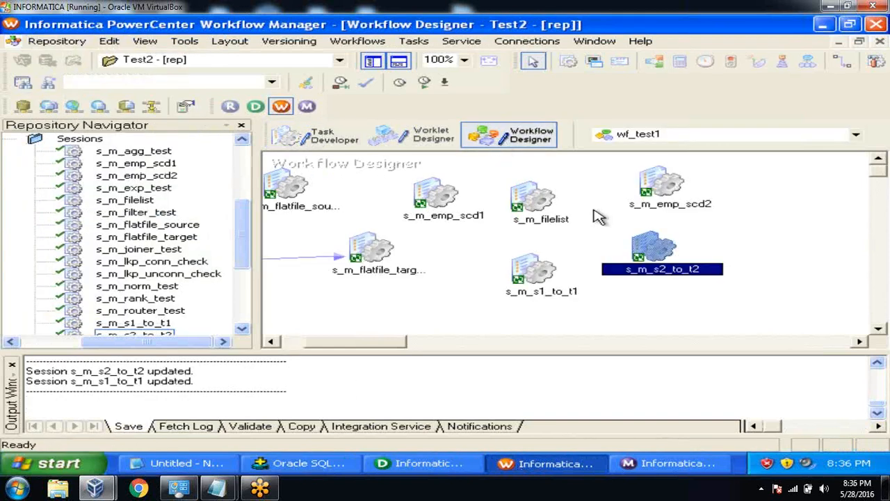
right_click(540, 269)
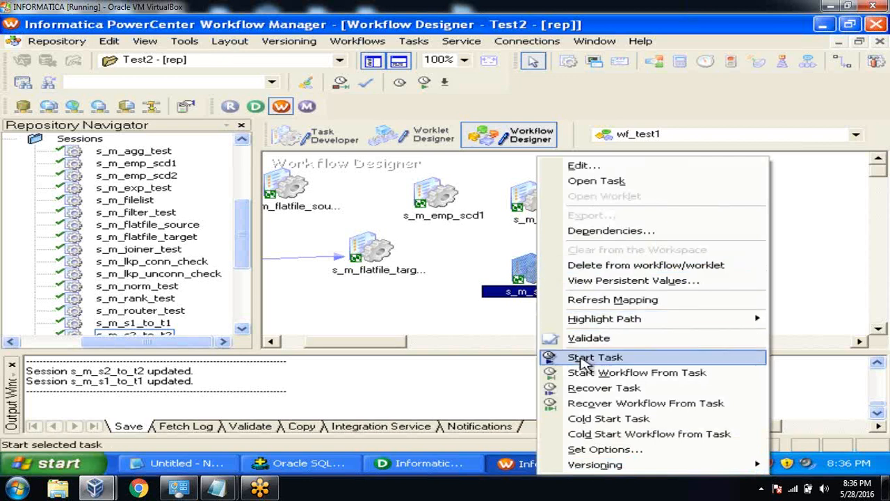
left_click(577, 357)
Check the s_m_s1_to_t1 run properties in Workflow Monitor: 2 rows loaded into T1, none rejected.
left_click(664, 464)
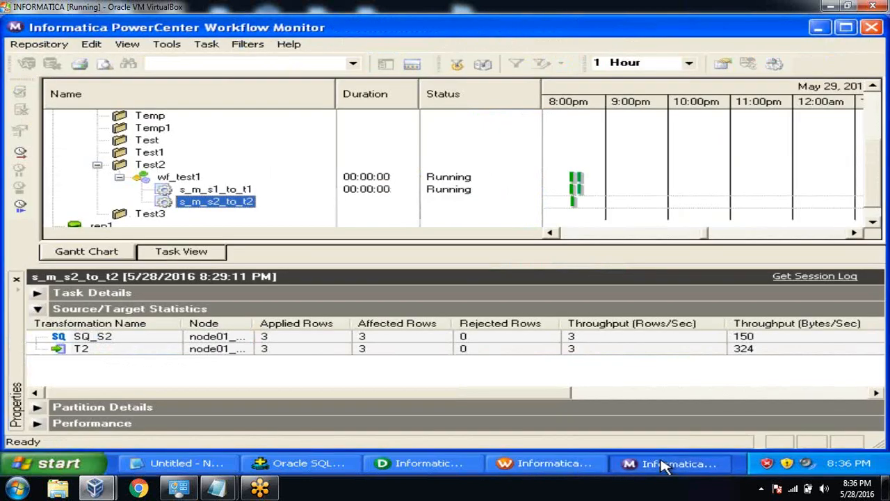
left_click(247, 192)
right_click(250, 194)
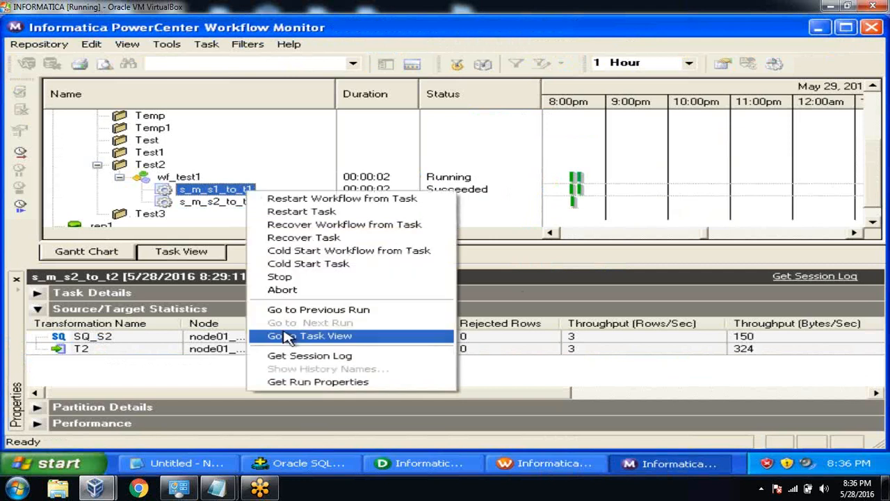
left_click(296, 384)
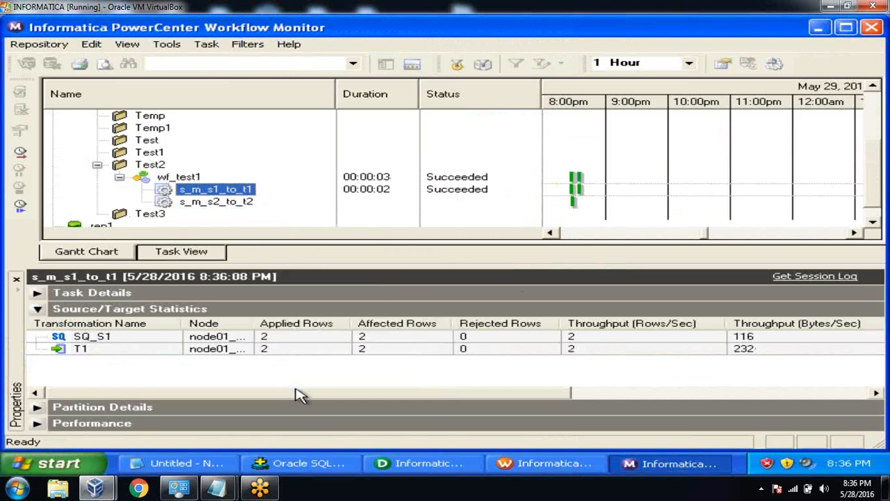
left_click(299, 464)
Query t1 to confirm ravi and vinay are reloaded, ETL_USER still ETL_SALES.
type("select *from t1")
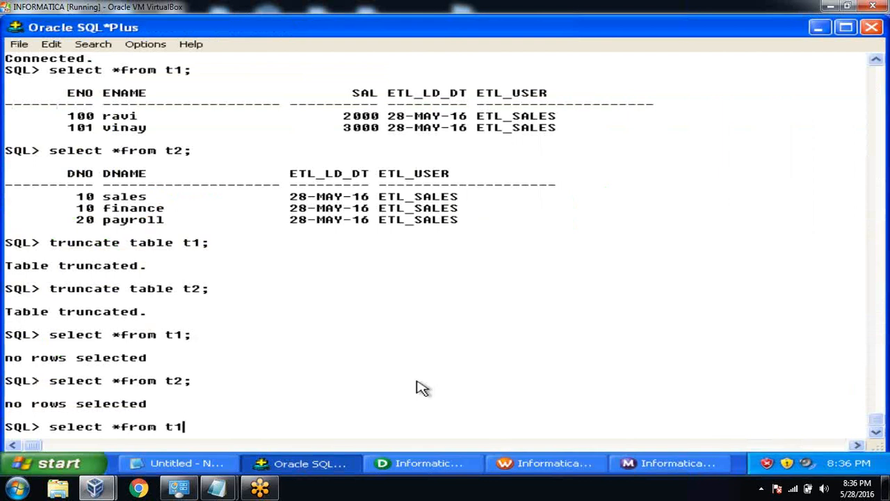
type(";")
key("Return")
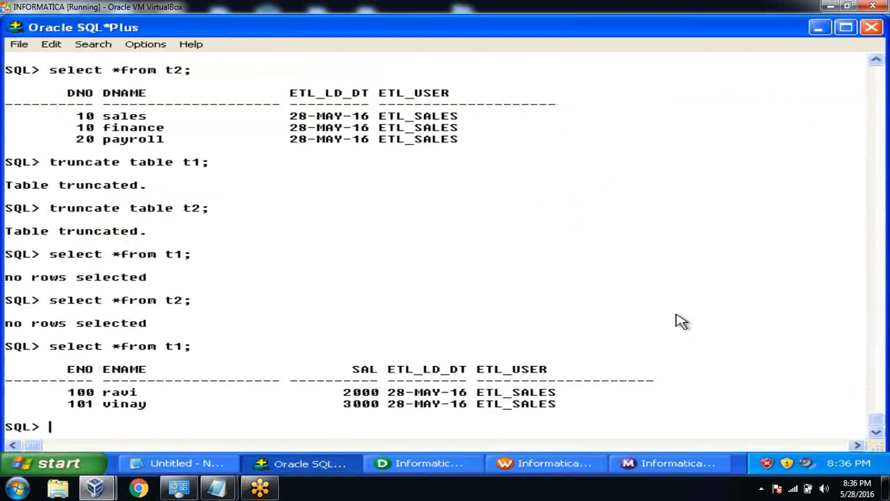
left_click(579, 467)
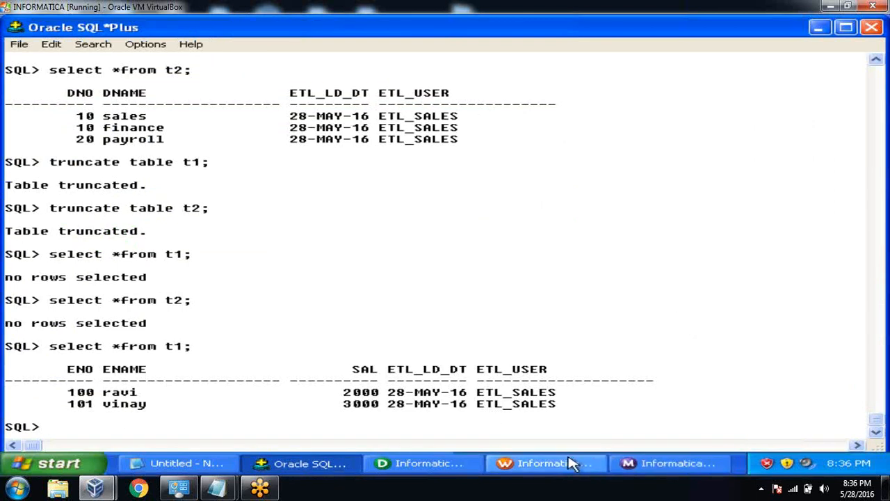
Rerun session s_m_s2_to_t2 and check its run properties: 3 rows loaded into T2.
left_click(667, 246)
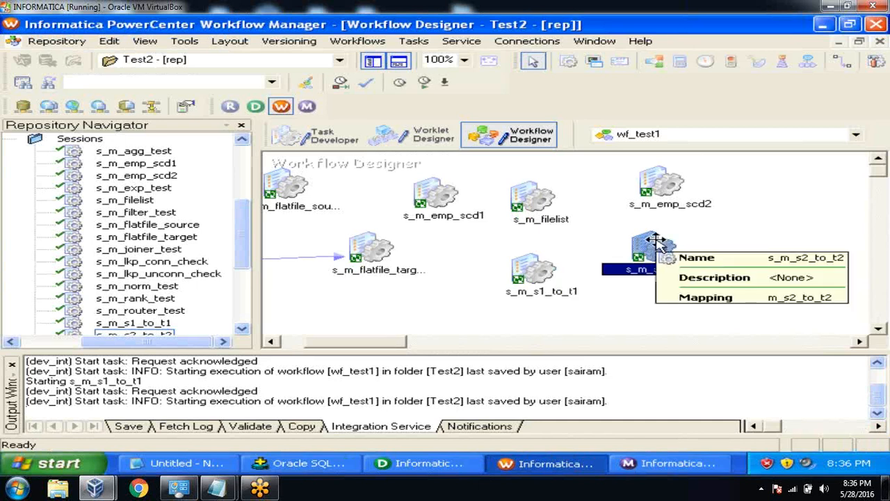
right_click(656, 242)
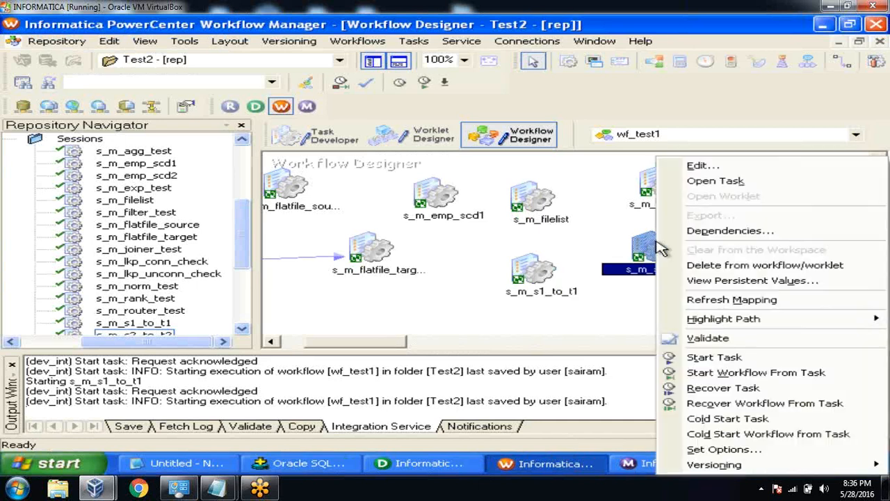
left_click(698, 358)
left_click(685, 464)
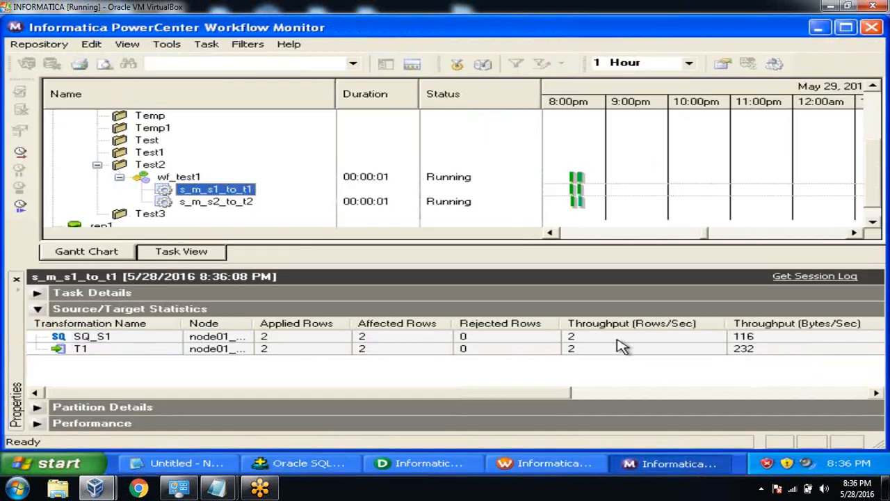
left_click(241, 204)
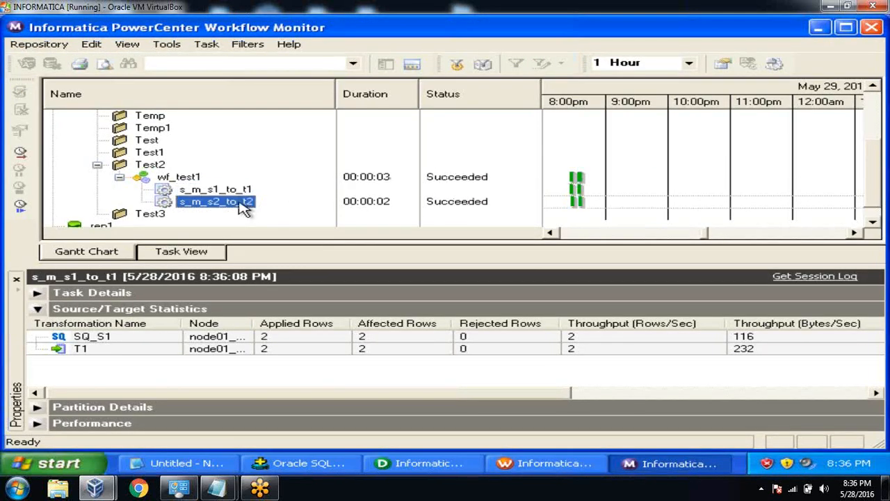
right_click(244, 207)
left_click(298, 391)
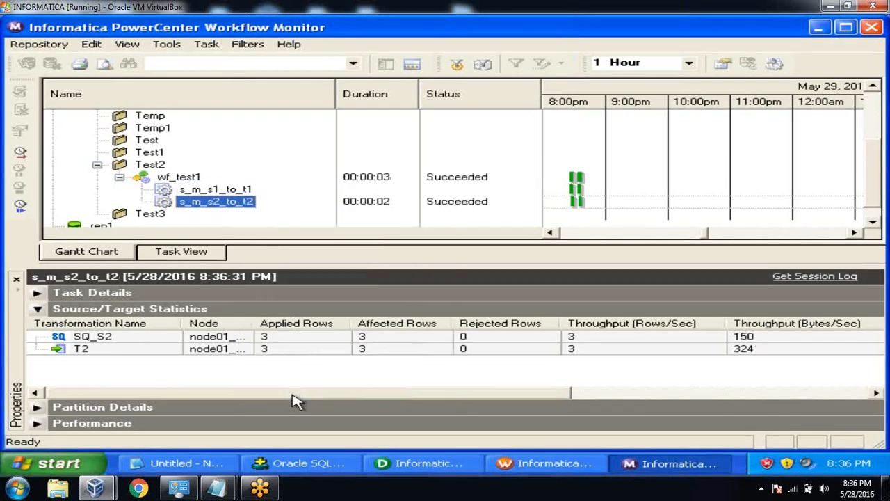
left_click(273, 463)
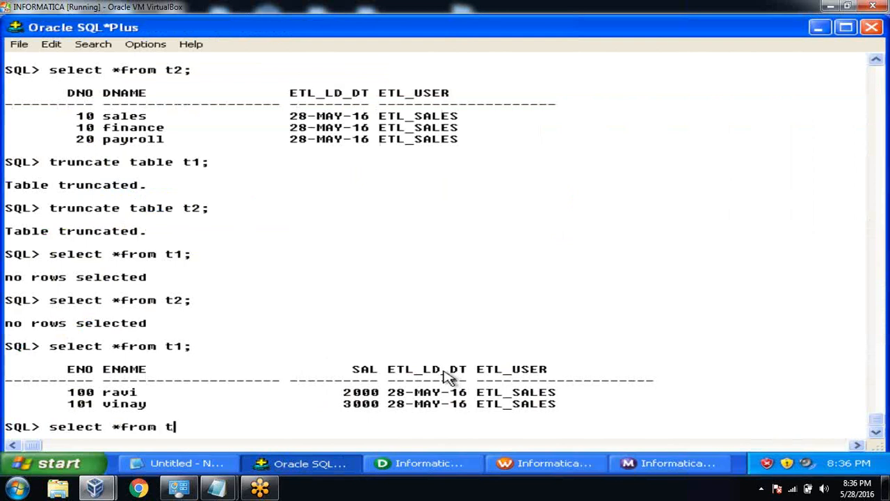
Run the t2 query, showing three rows still stamped ETL_SALES.
key("Return")
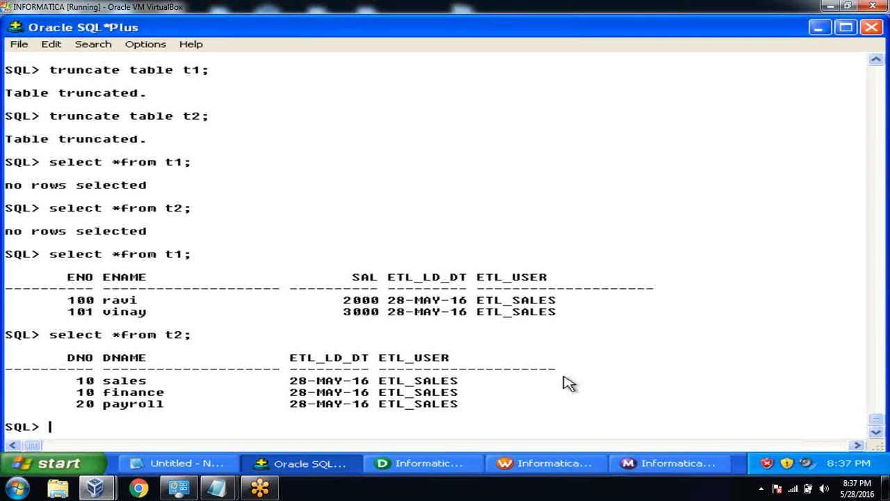
left_click(422, 463)
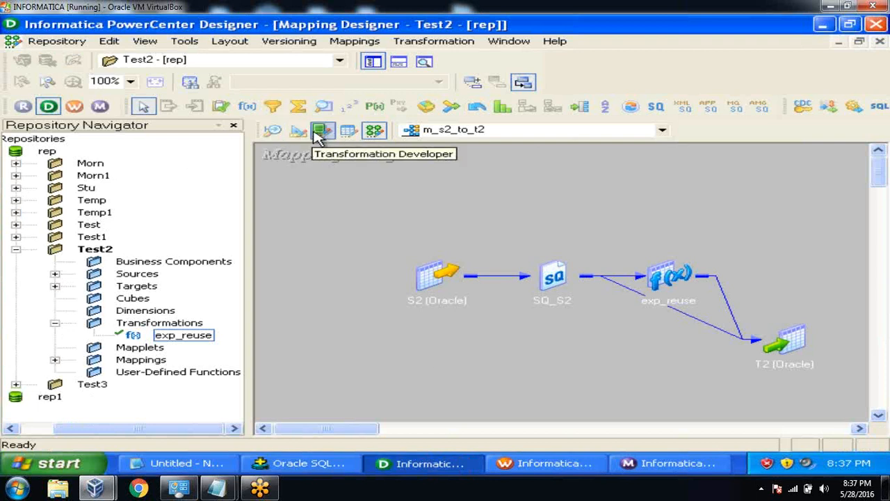
Change reusable exp_reuse's ETL_USER expression to 'ETL_FINANCE' and validate it.
left_click(320, 132)
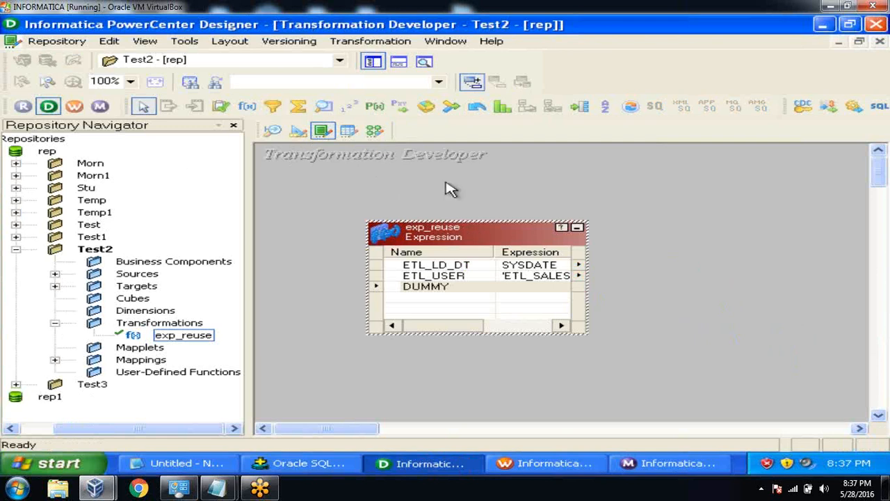
double_click(453, 276)
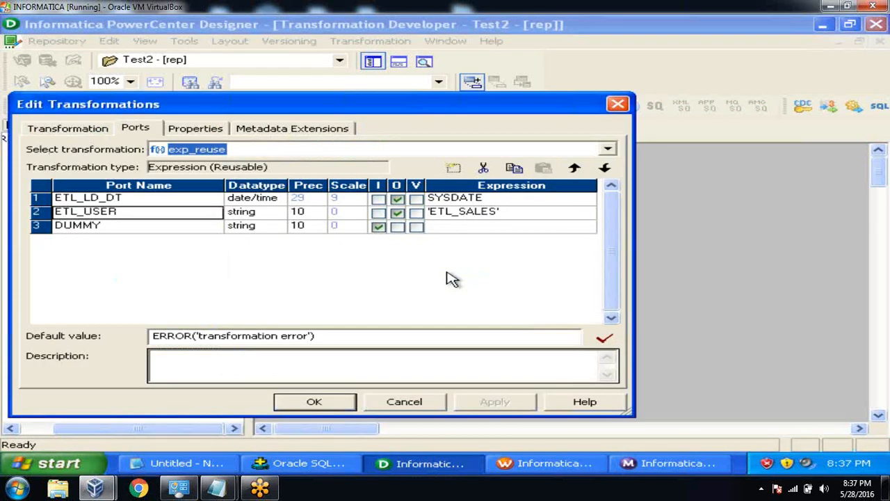
left_click(527, 212)
left_click(588, 213)
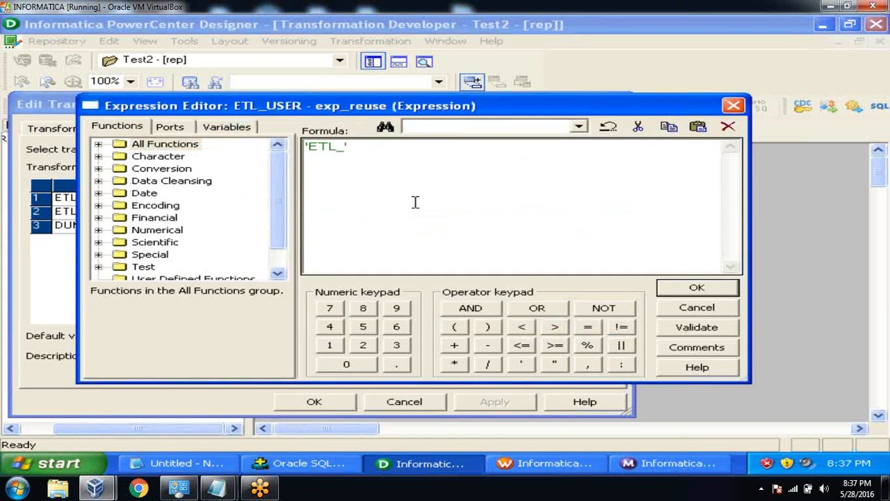
type("FINANCE")
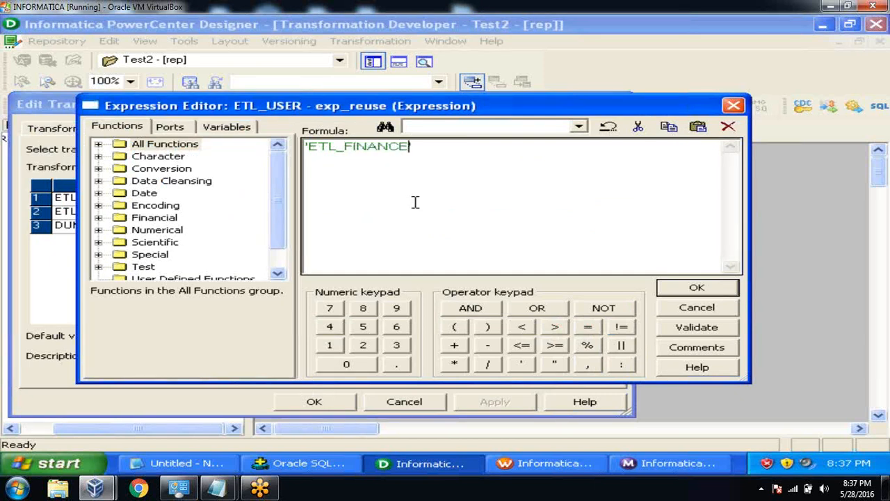
left_click(688, 328)
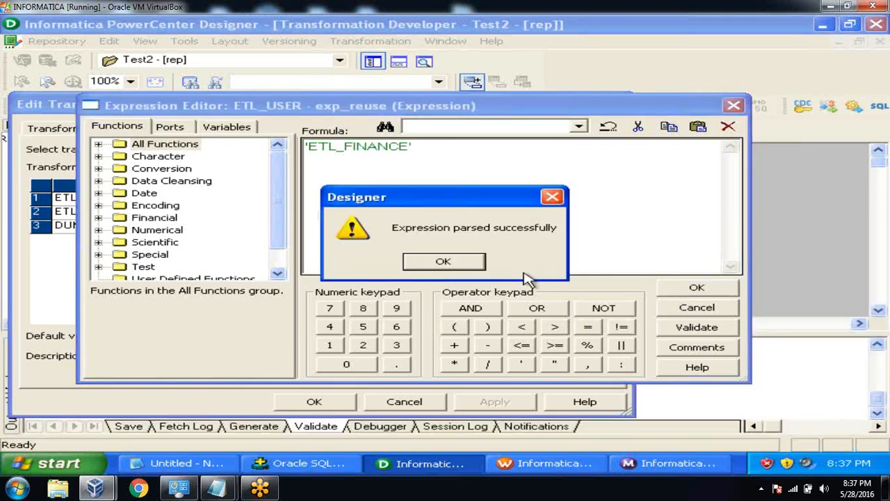
left_click(473, 264)
left_click(695, 287)
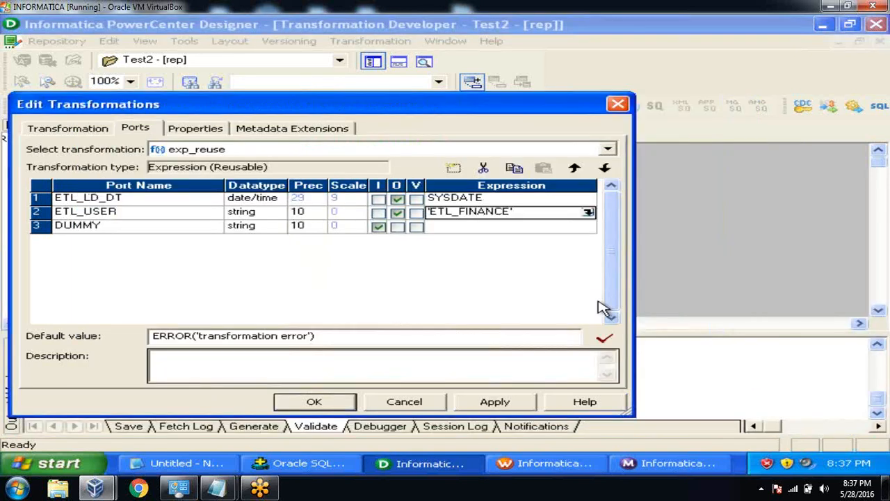
left_click(493, 401)
left_click(312, 403)
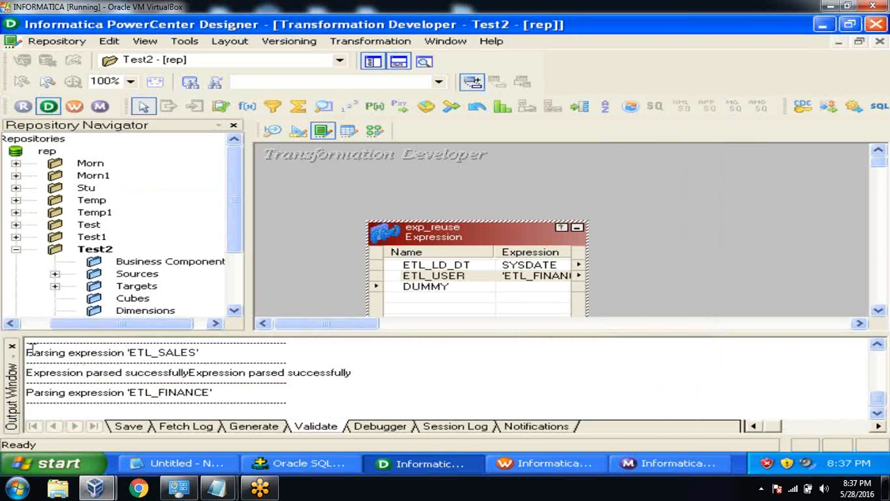
Save the exp_reuse change to the repository and return to mapping m_s2_to_t2.
left_click(56, 41)
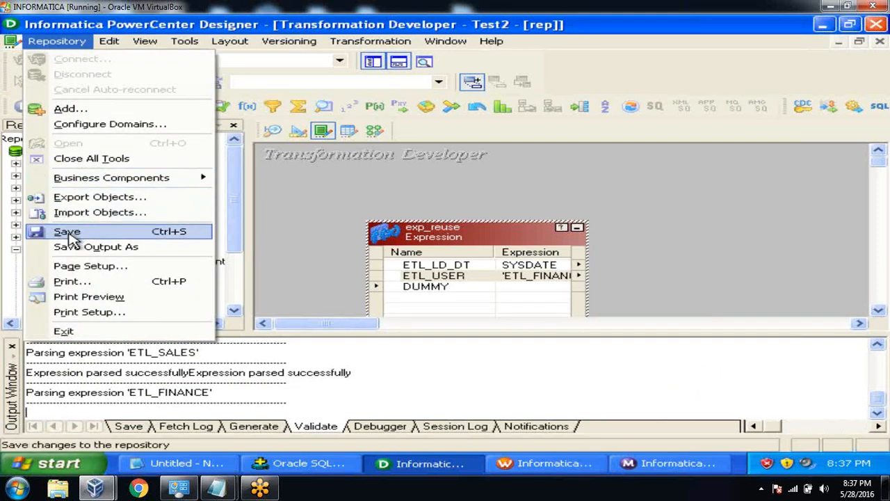
left_click(70, 233)
left_click(11, 344)
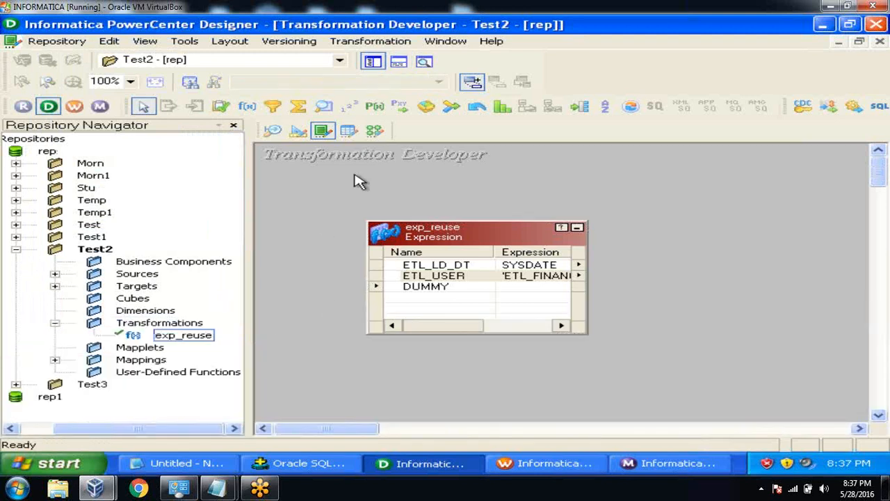
left_click(375, 131)
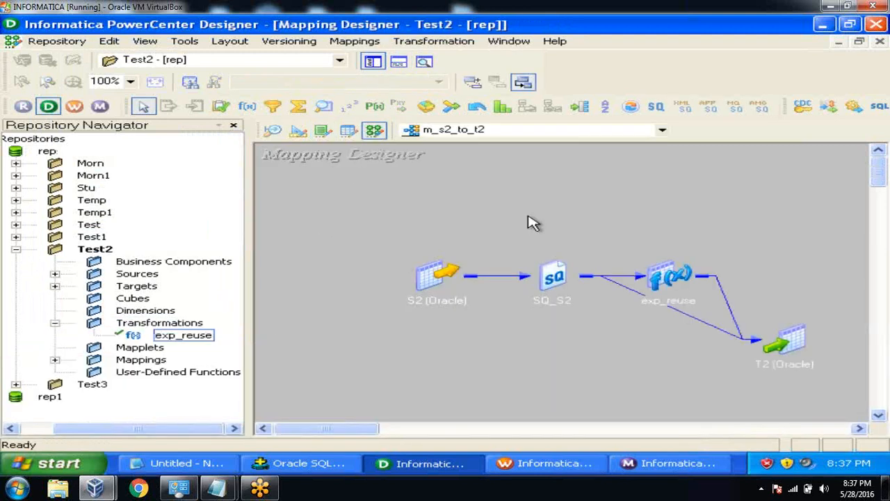
Verify exp_reuse's ETL_USER expression reads 'ETL_FINANCE' in mapping m_s2_to_t2.
left_click_drag(682, 278, 688, 224)
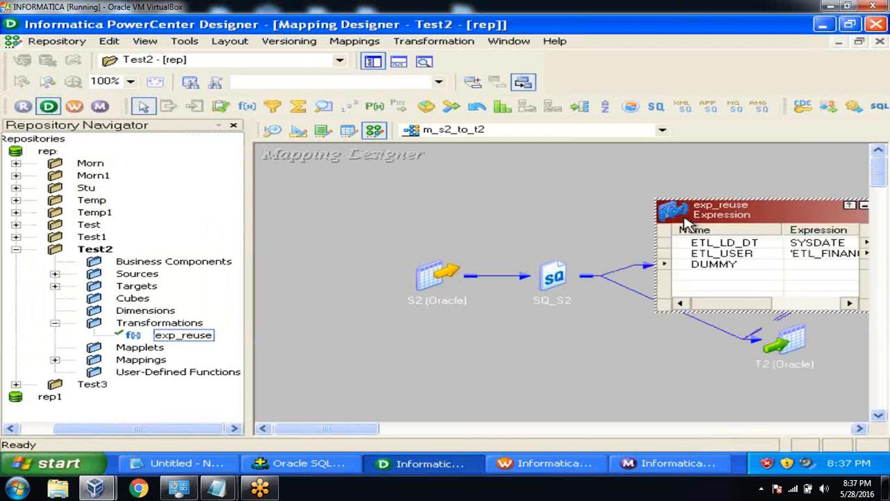
double_click(743, 255)
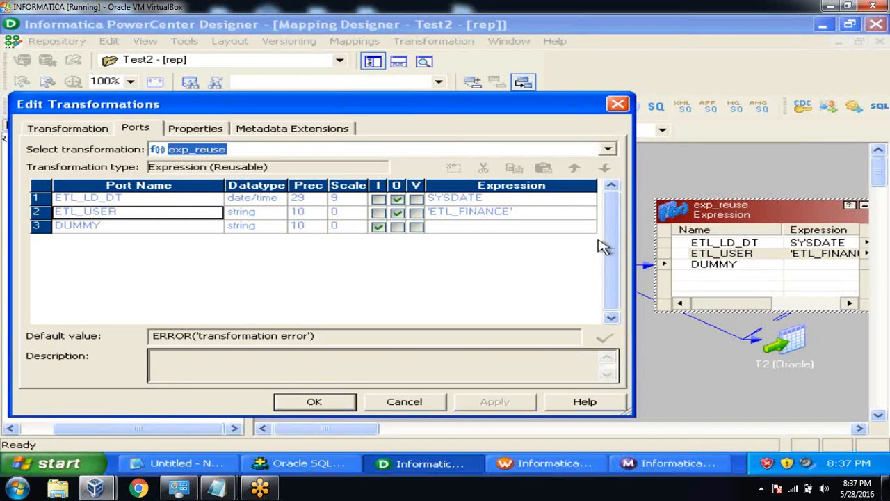
left_click(518, 212)
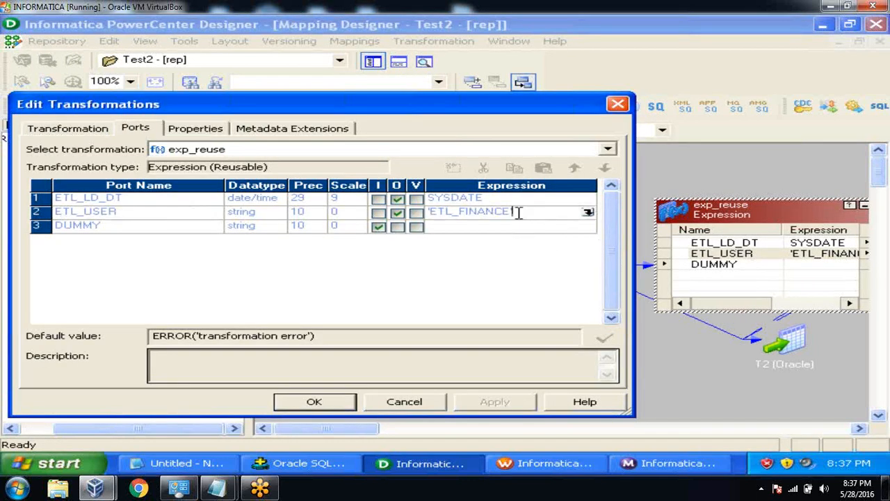
left_click(411, 401)
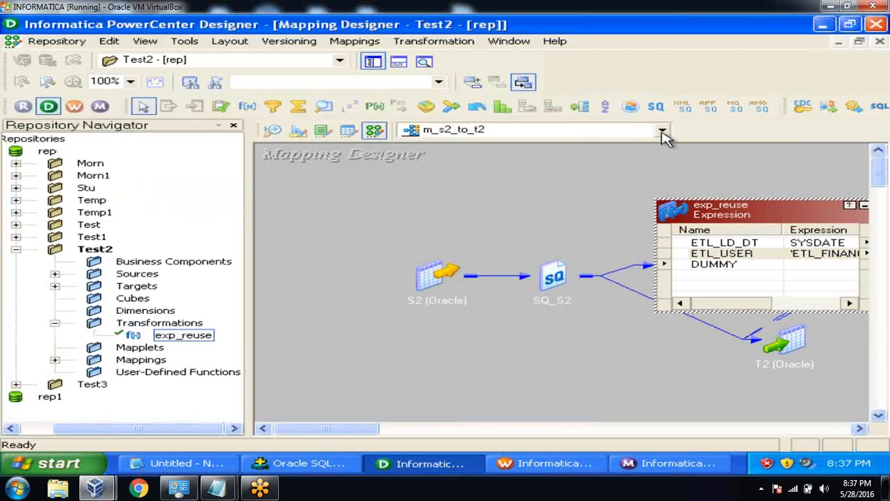
Open mapping m_s1_to_t1 and confirm its exp_reuse also carries 'ETL_FINANCE'.
left_click(663, 131)
left_click(530, 158)
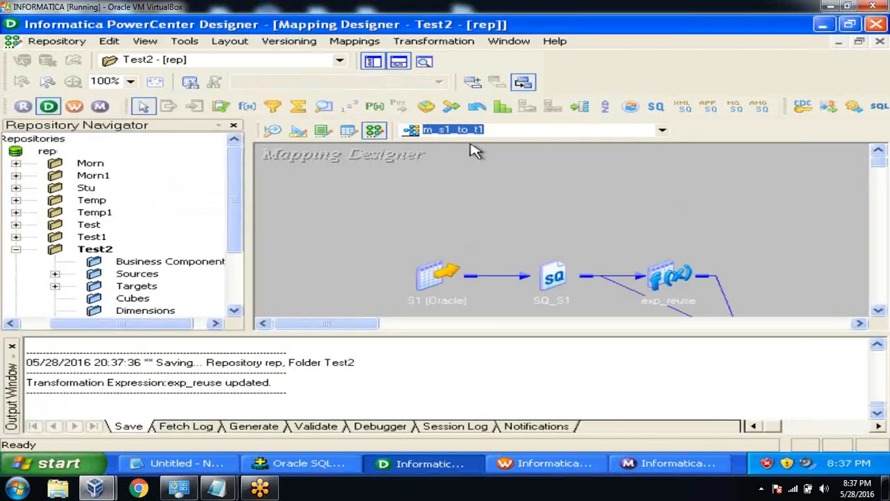
left_click(399, 62)
left_click_drag(666, 280, 652, 221)
double_click(652, 221)
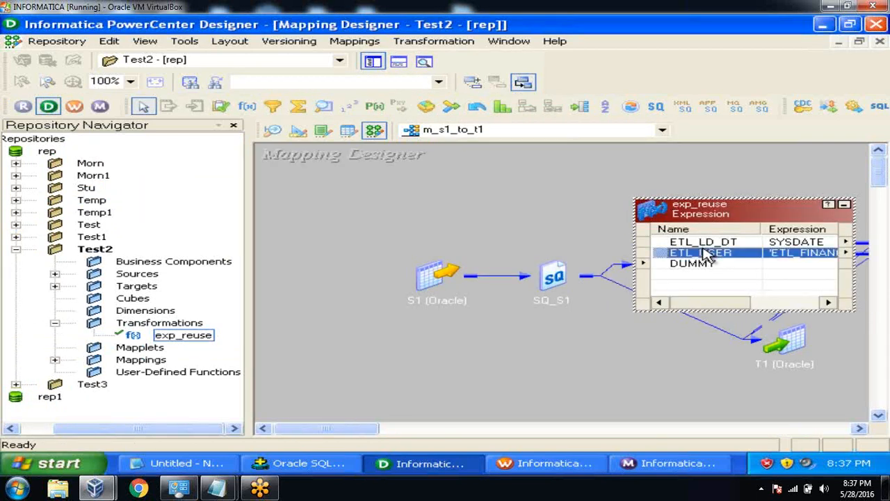
double_click(705, 253)
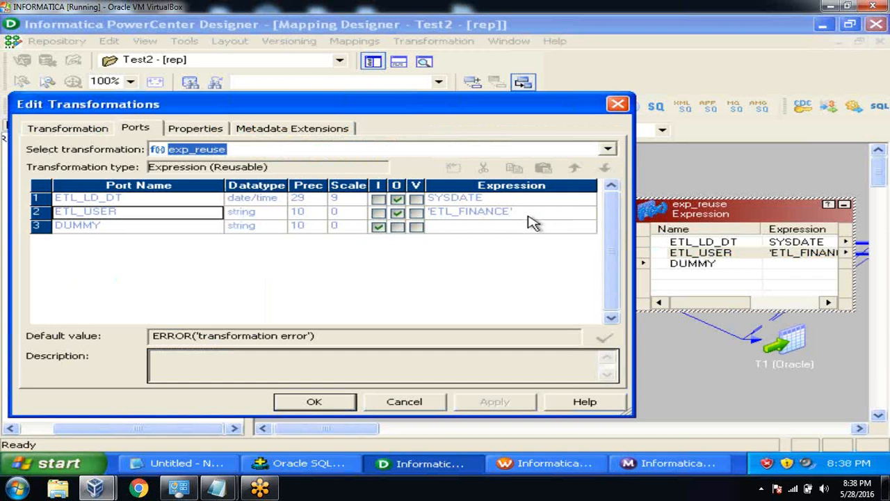
left_click(416, 402)
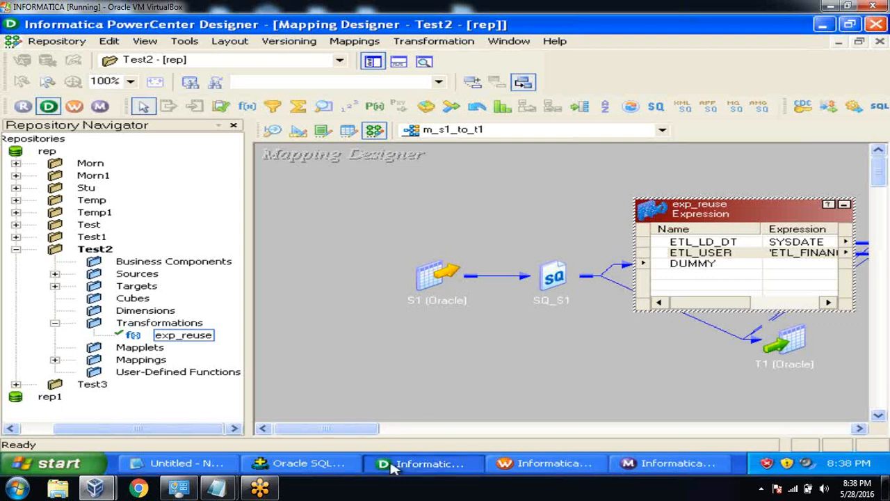
left_click(545, 466)
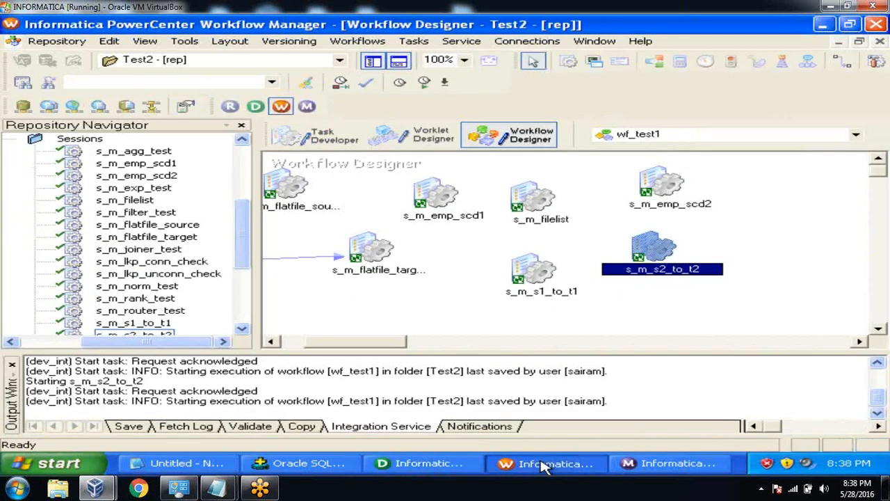
Turn on Truncate target table for T1 in session s_m_s1_to_t1 and save.
left_click(317, 138)
double_click(346, 195)
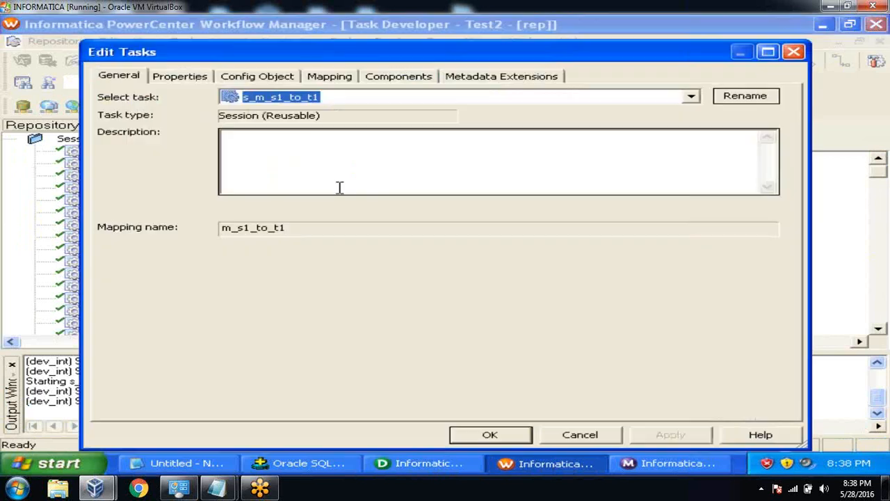
left_click(329, 78)
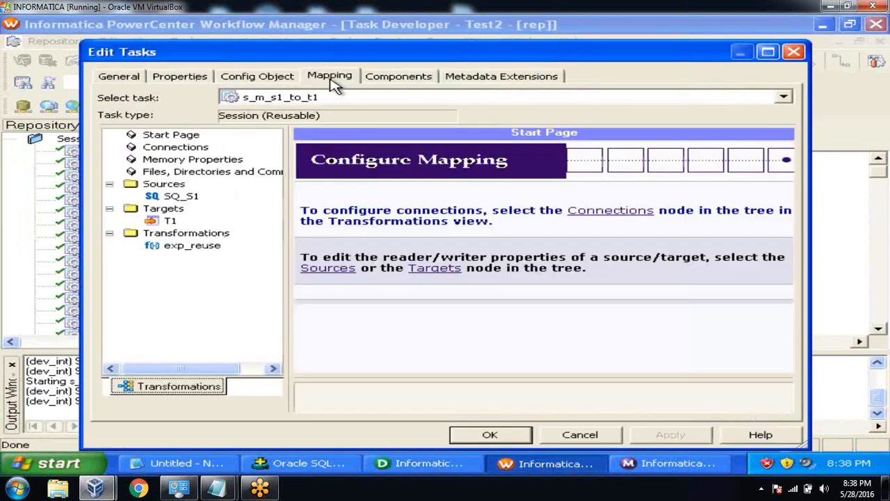
left_click(170, 221)
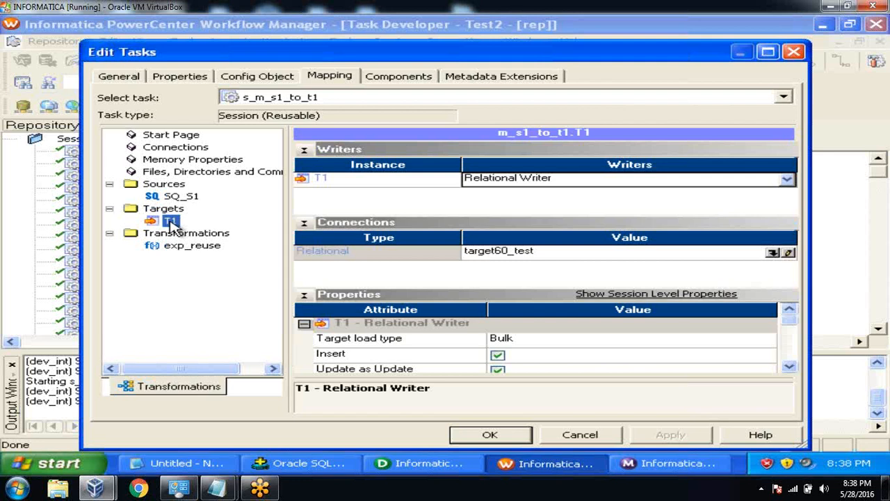
left_click(789, 367)
left_click(789, 367)
left_click(789, 367)
left_click(789, 367)
left_click(789, 367)
left_click(789, 367)
left_click(789, 367)
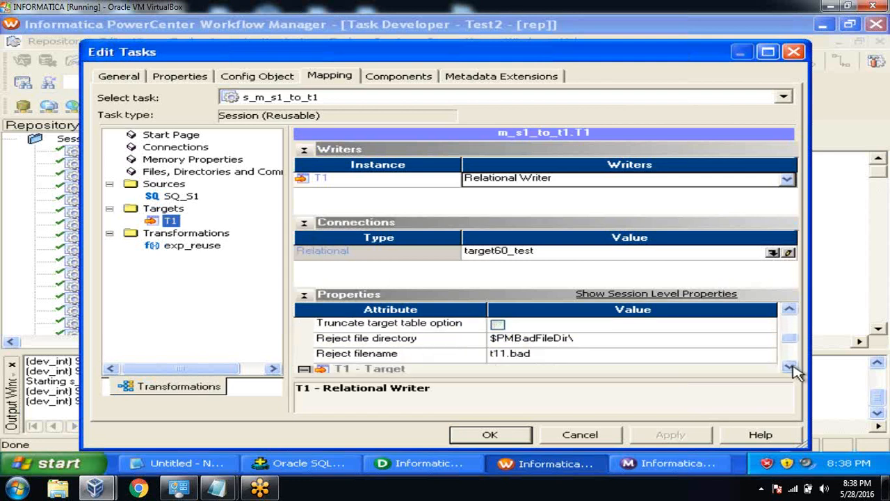
left_click(498, 325)
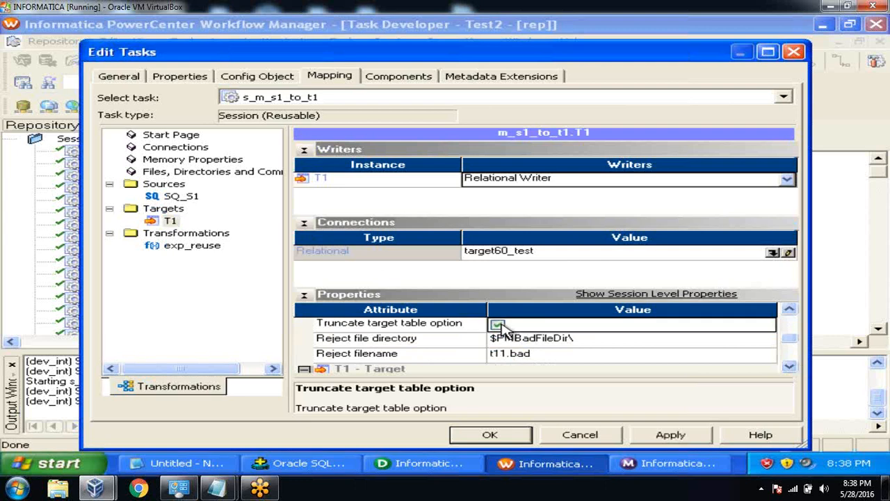
left_click(647, 436)
left_click(495, 435)
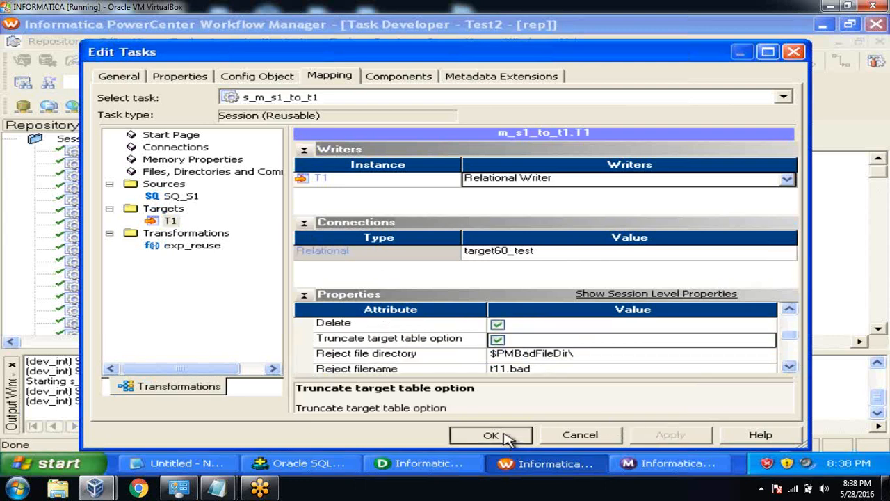
key("ctrl+s")
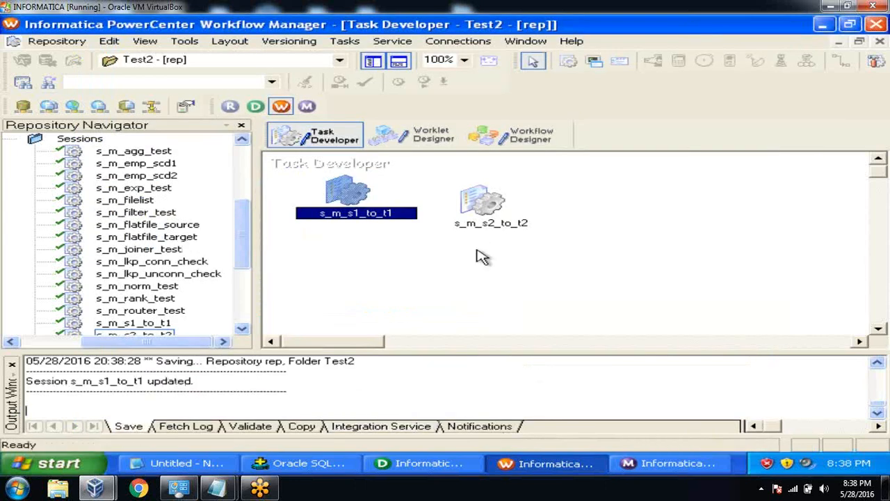
Turn on Truncate target table for T2 in session s_m_s2_to_t2 and save to the repository.
double_click(482, 200)
left_click(344, 76)
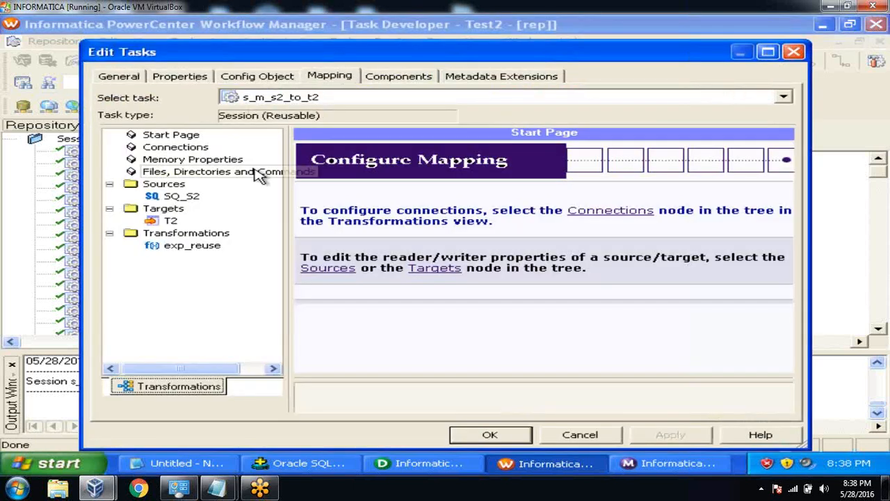
left_click(173, 221)
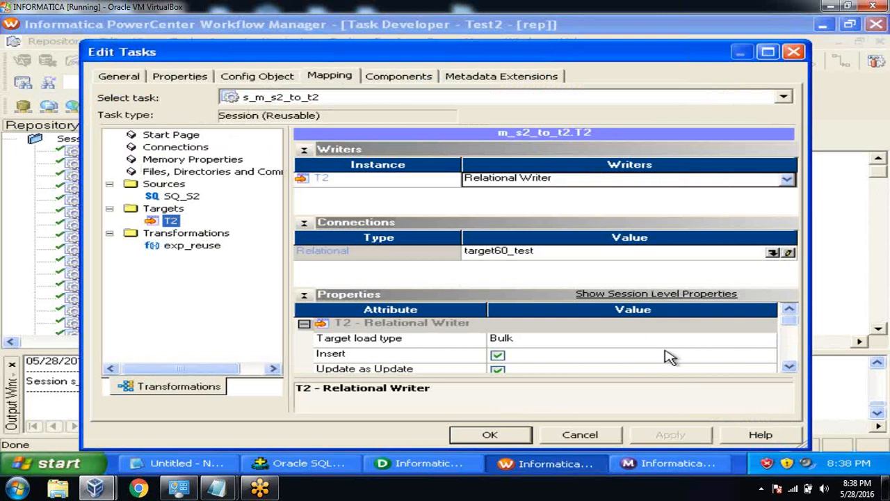
left_click(790, 368)
left_click(789, 367)
left_click(789, 368)
left_click(790, 367)
left_click(790, 367)
left_click(790, 367)
left_click(791, 367)
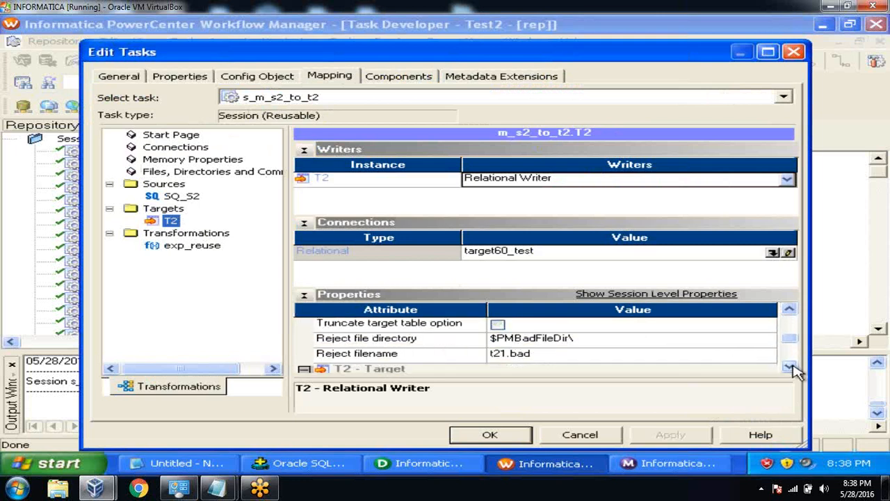
left_click(498, 324)
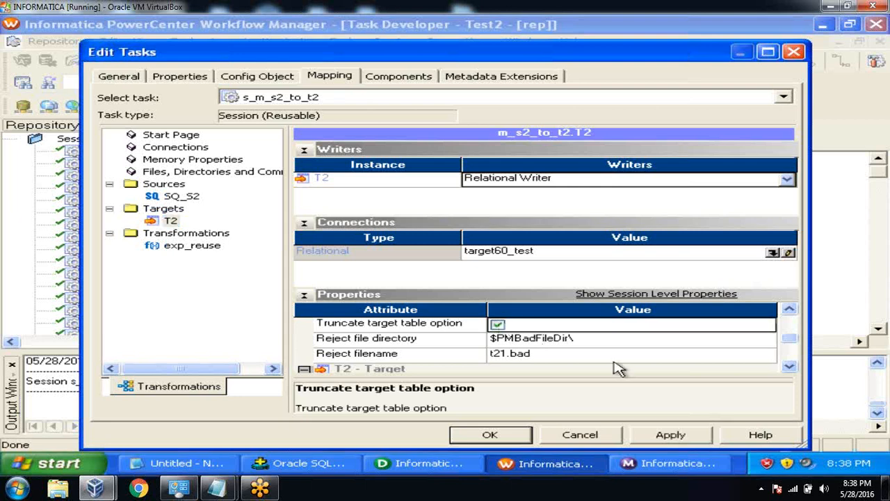
left_click(671, 435)
left_click(489, 435)
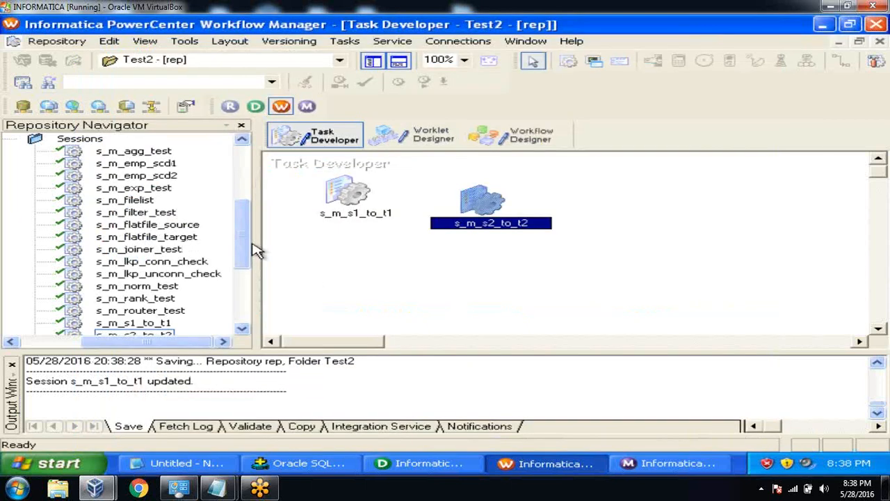
left_click(68, 45)
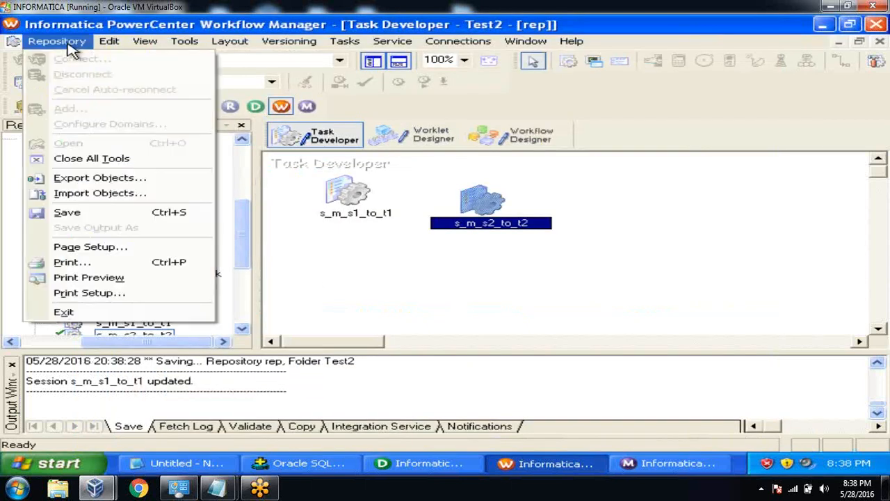
left_click(89, 213)
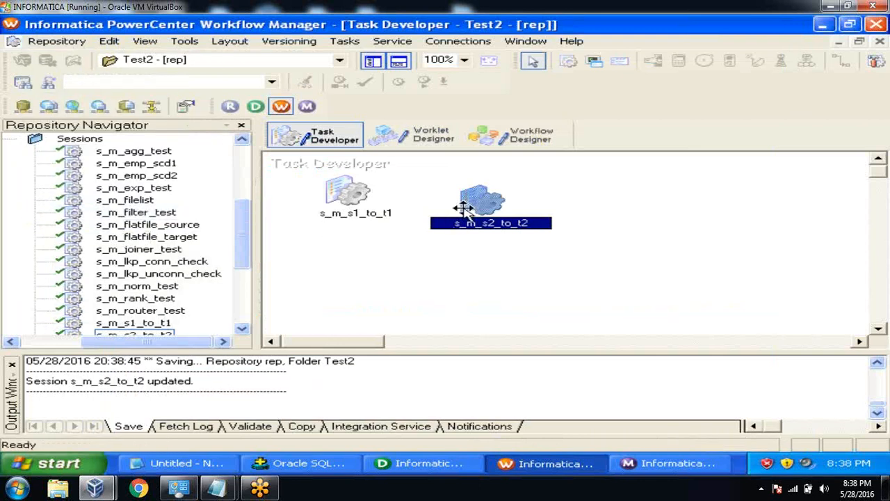
left_click(543, 135)
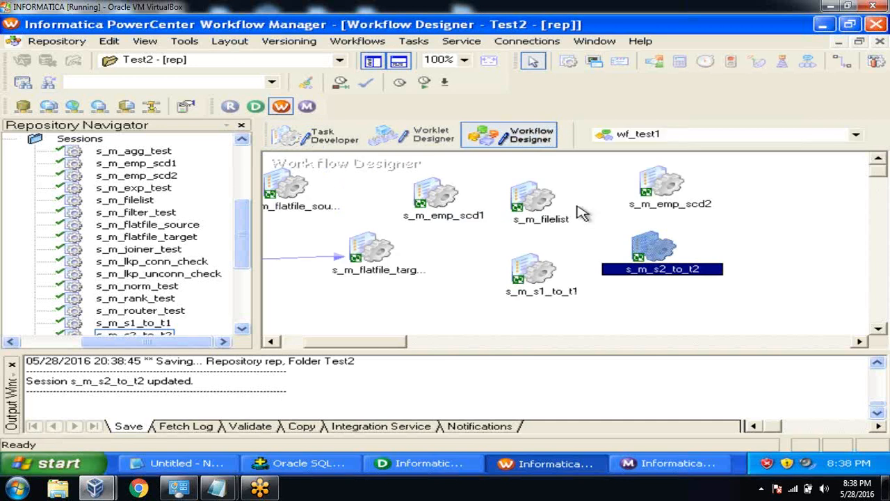
Rerun session s_m_s1_to_t1 and view its run properties showing 2 rows loaded into T1.
left_click(532, 262)
right_click(539, 270)
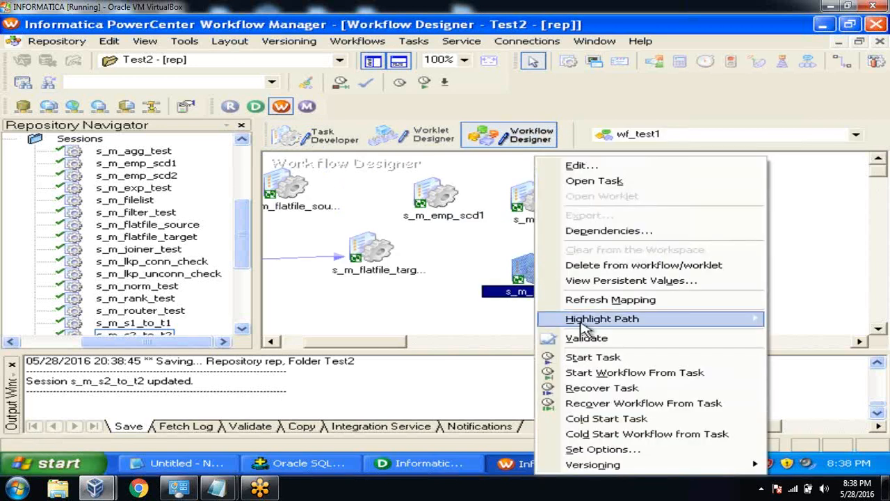
left_click(593, 358)
left_click(650, 462)
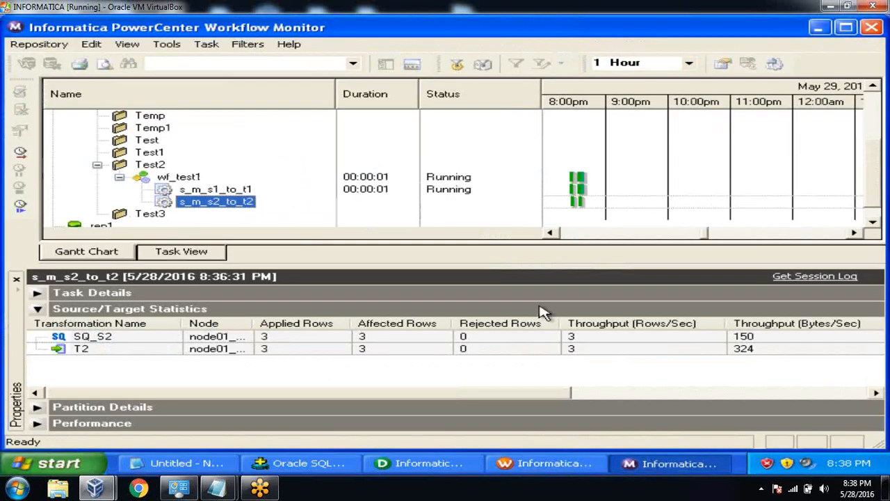
right_click(244, 193)
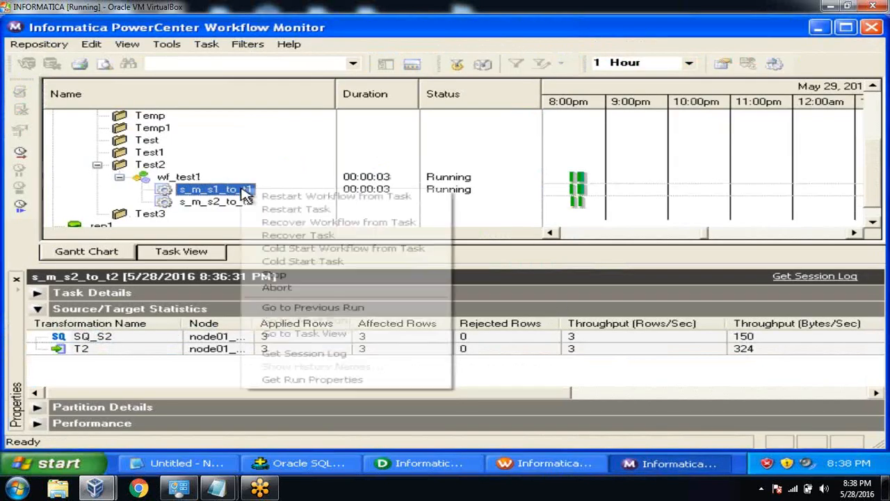
left_click(292, 385)
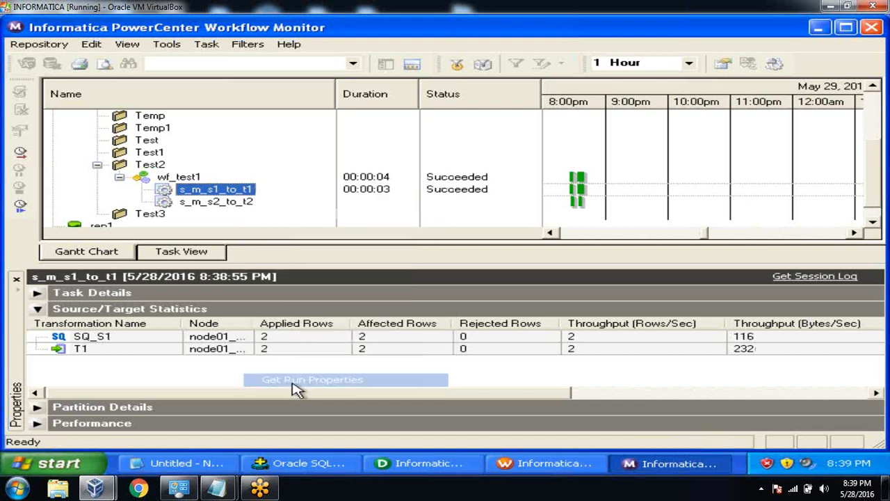
Query t1 and highlight ETL_FINANCE as ETL_USER on rows 100 and 101.
left_click(323, 466)
type("select *")
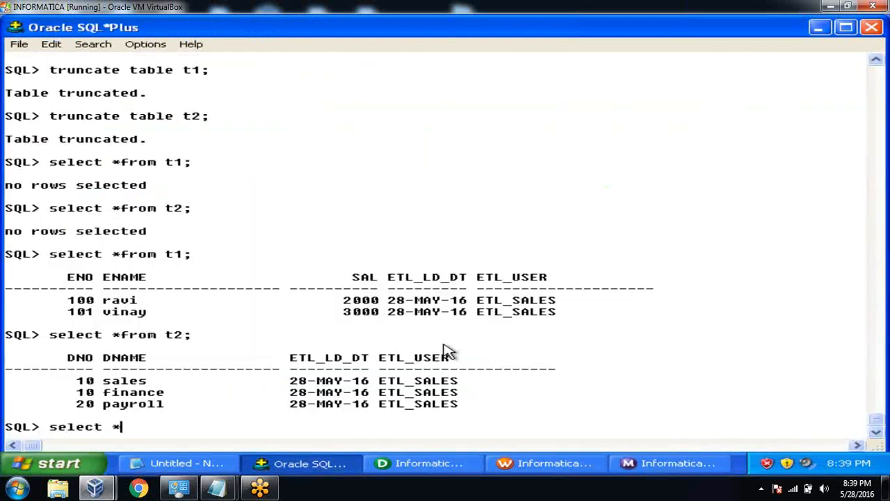
type("from t1;")
key("Return")
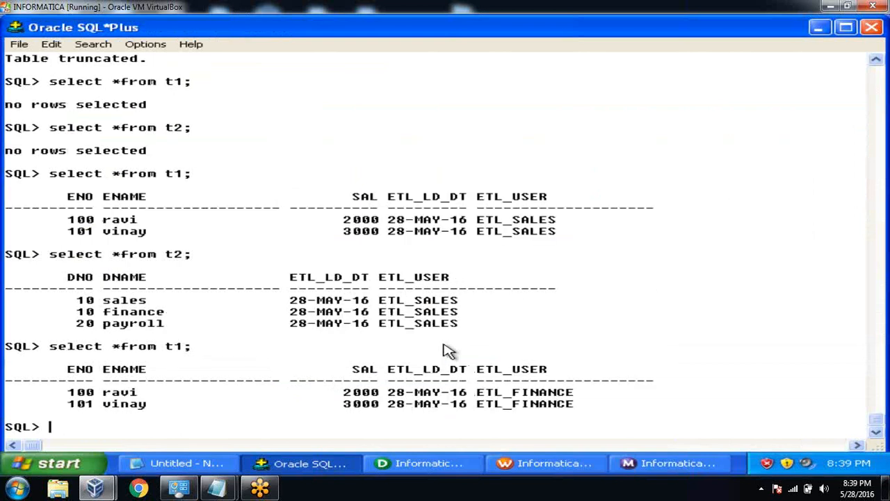
left_click_drag(480, 393, 582, 398)
left_click(670, 252)
Start session s_m_s2_to_t2 from the workflow designer.
left_click(666, 466)
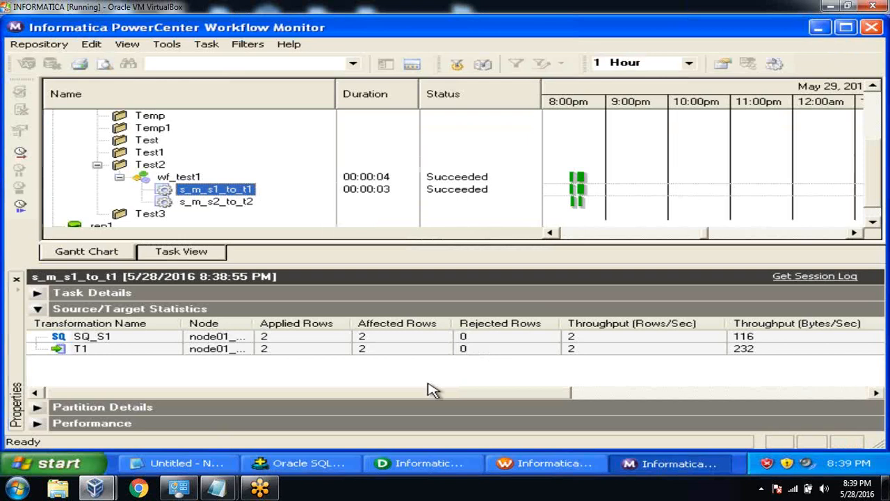
left_click(522, 470)
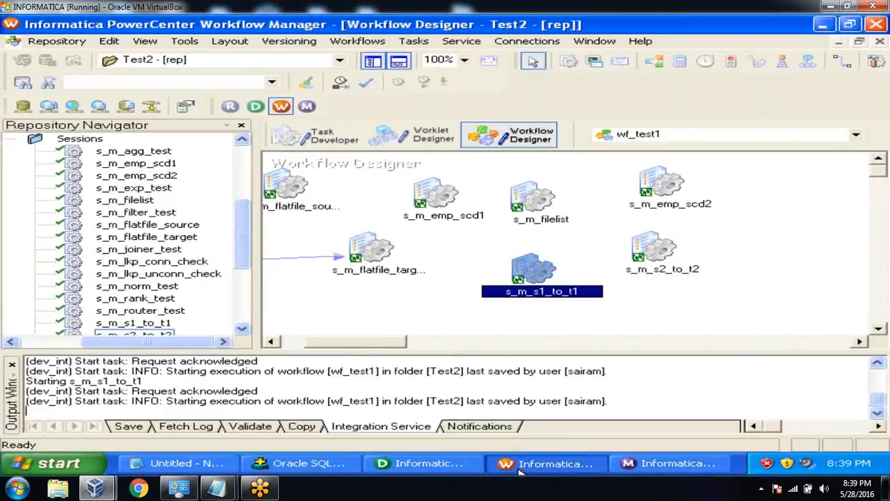
left_click(650, 251)
right_click(650, 252)
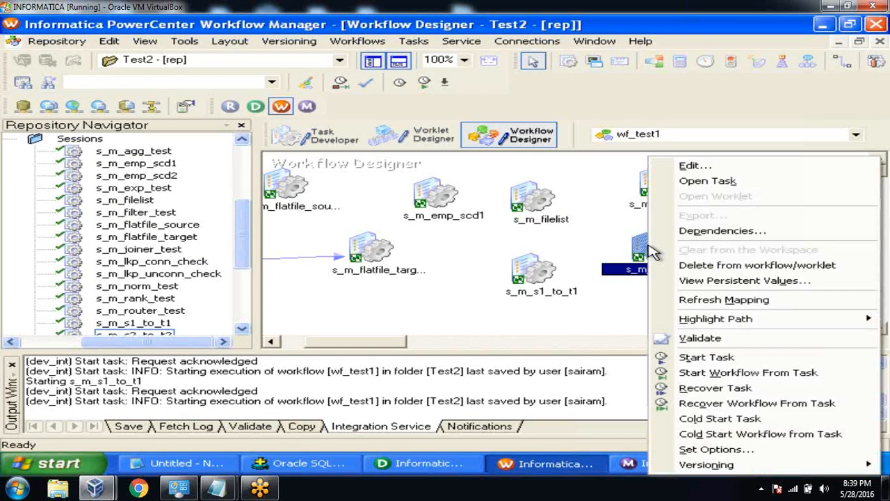
left_click(694, 356)
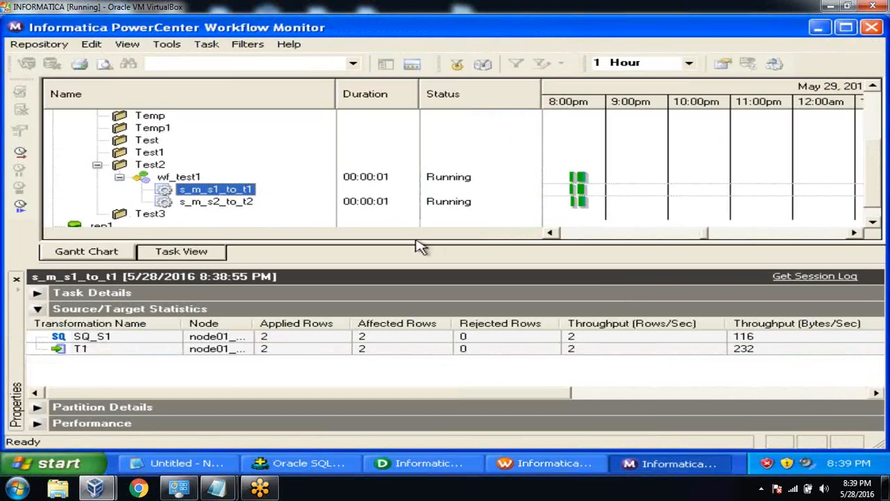
Review s_m_s2_to_t2's run statistics: 3 rows loaded into T2, none rejected.
left_click(245, 202)
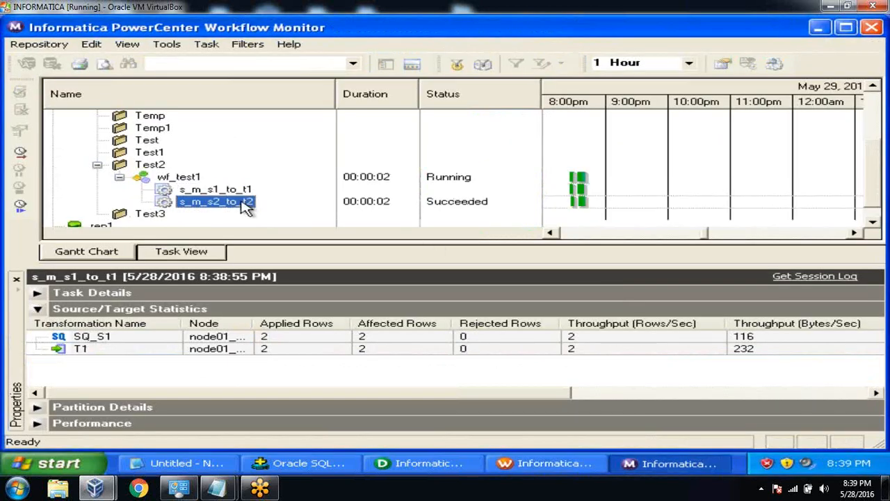
right_click(245, 202)
left_click(304, 397)
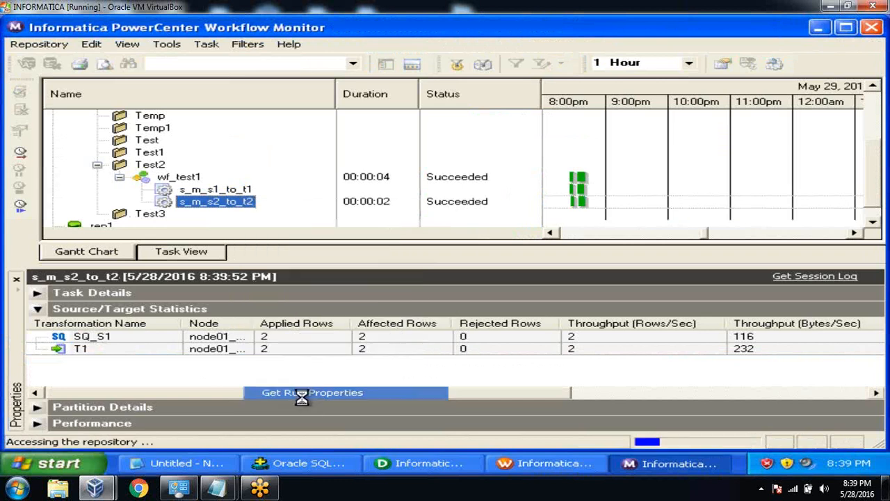
left_click(283, 350)
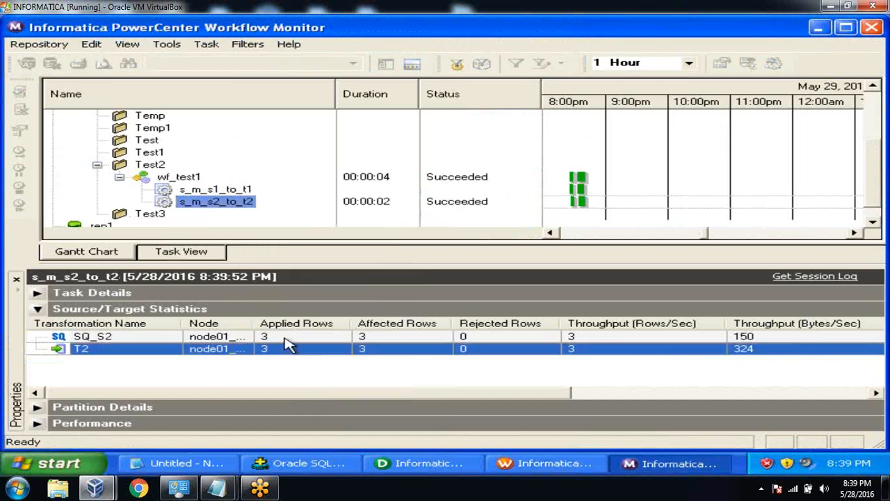
left_click(285, 338)
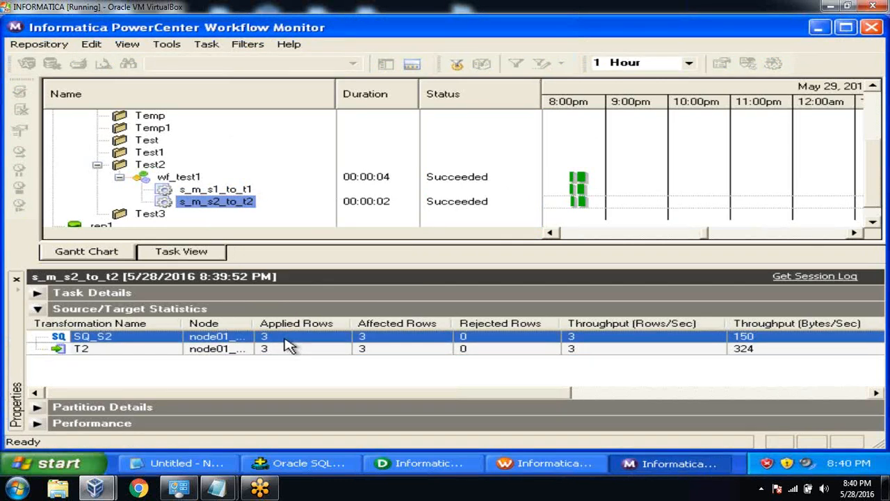
left_click(311, 463)
Query t2 and highlight ETL_FINANCE on the sales, finance and payroll rows.
type("select *")
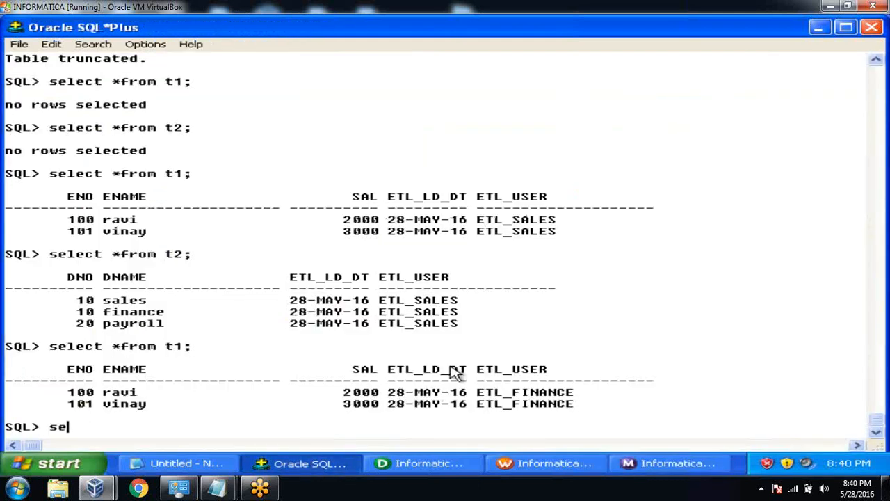
type("from t2;")
key("Return")
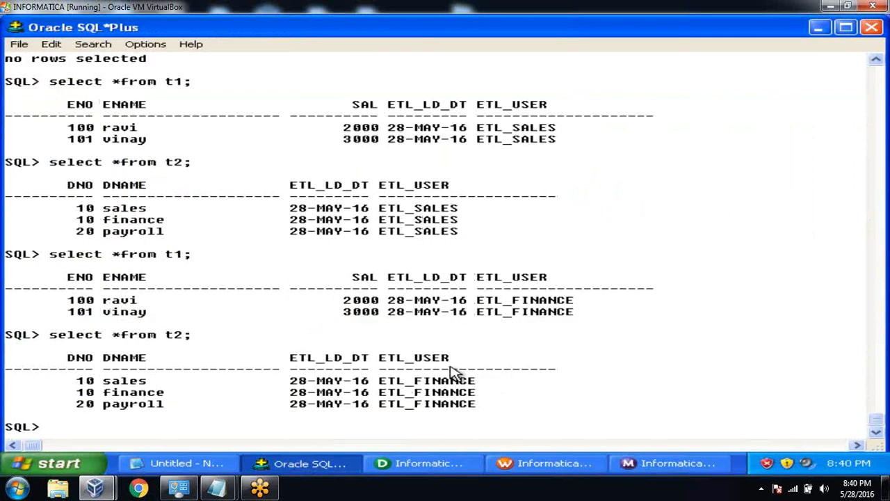
left_click_drag(381, 382, 505, 416)
left_click(542, 407)
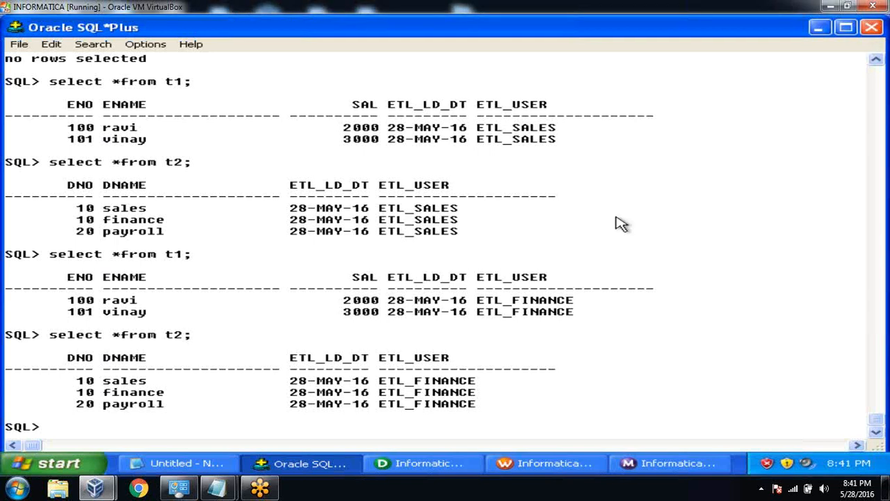
Restore the Notepad notes about the Designer tools from the taskbar.
left_click(224, 466)
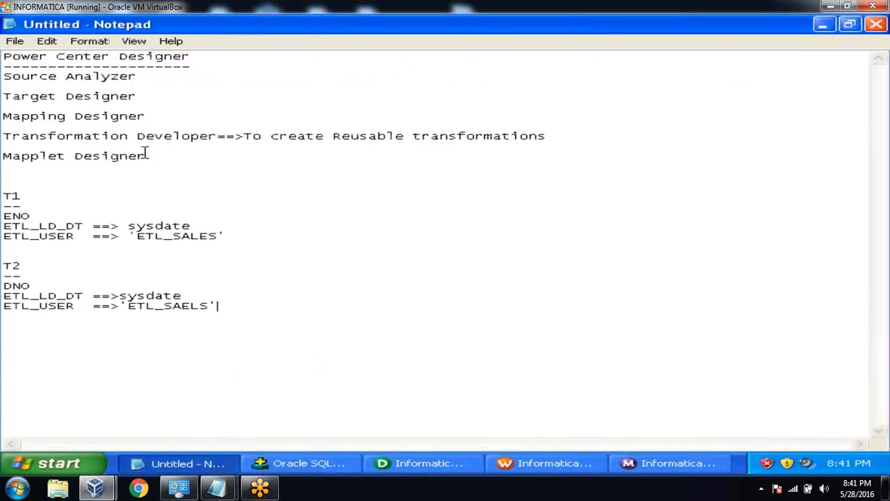
Add a 'Target Load Plan' entry below 'Mapplet Designer' in the Notepad notes.
left_click_drag(144, 156, 6, 155)
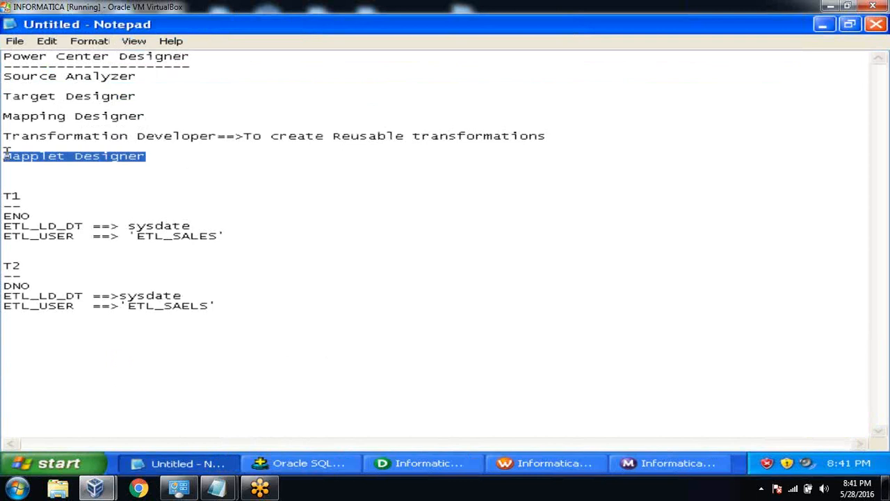
left_click(421, 465)
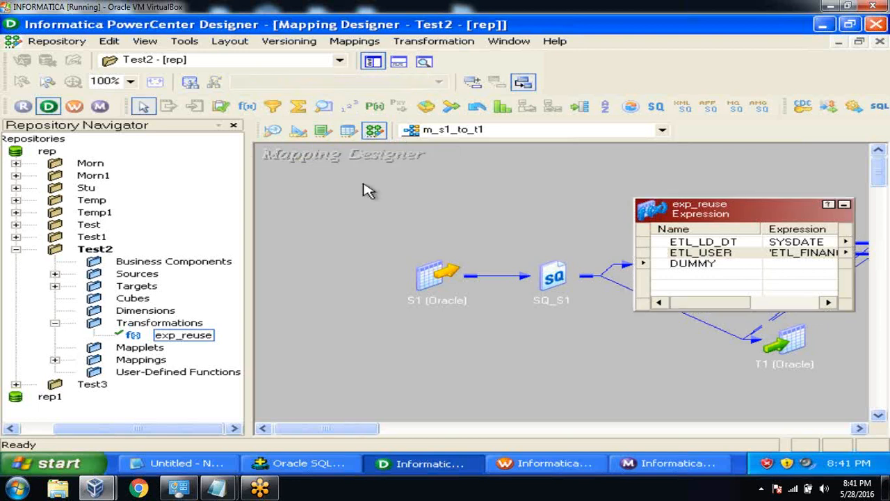
left_click(210, 463)
left_click(311, 156)
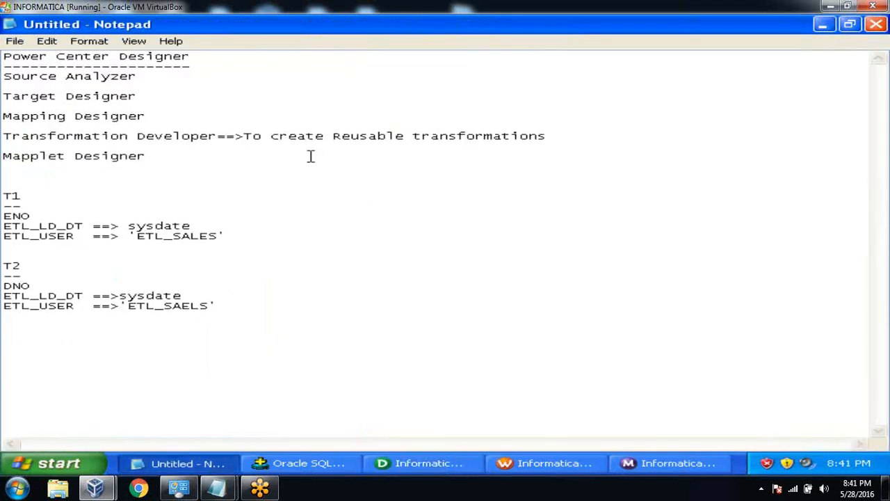
key("Return")
key("Return")
key("Return")
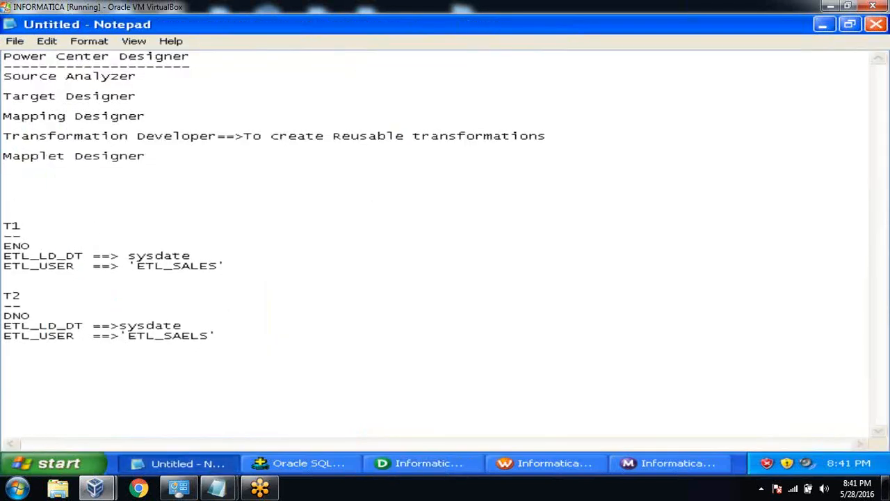
type("Target Load Plan")
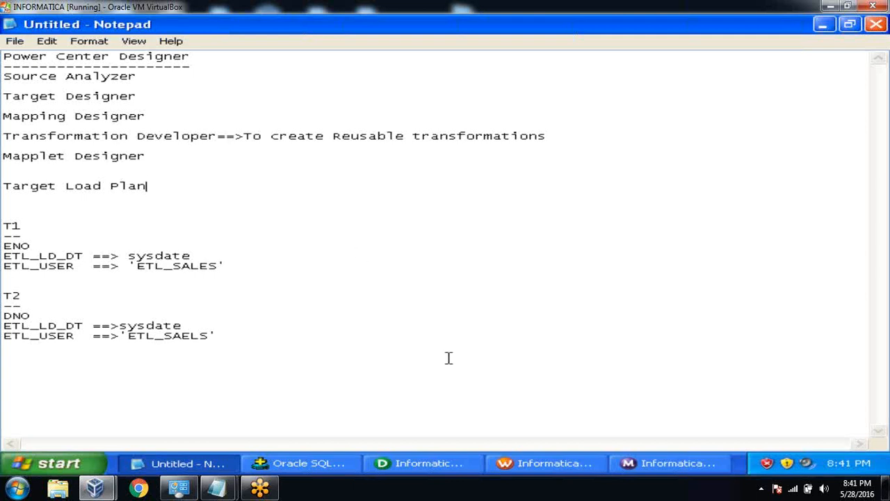
Back in Designer, arrange all m_s1_to_t1 mapping objects as icons.
left_click(449, 471)
right_click(496, 221)
left_click(532, 240)
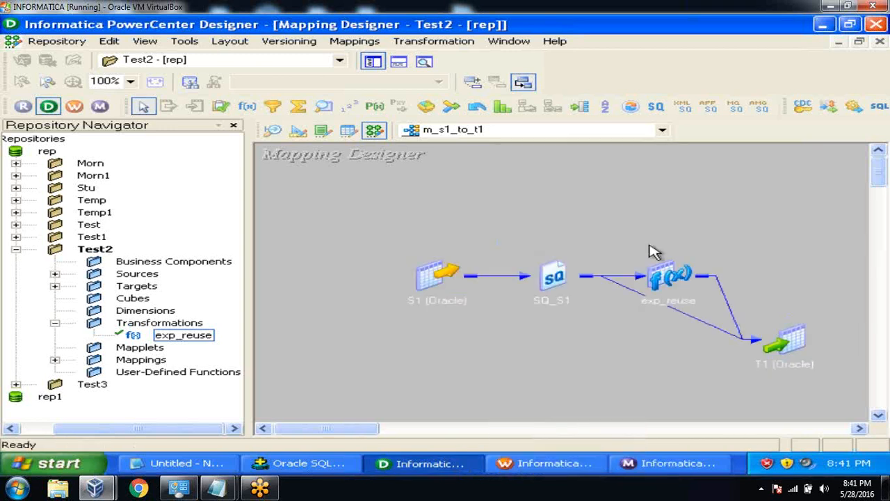
scroll(875, 171, "down", 3)
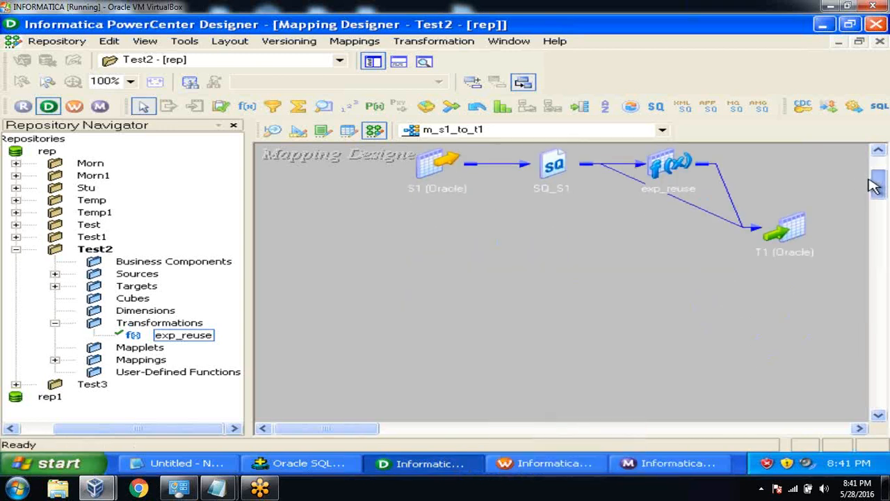
left_click(54, 323)
left_click(55, 274)
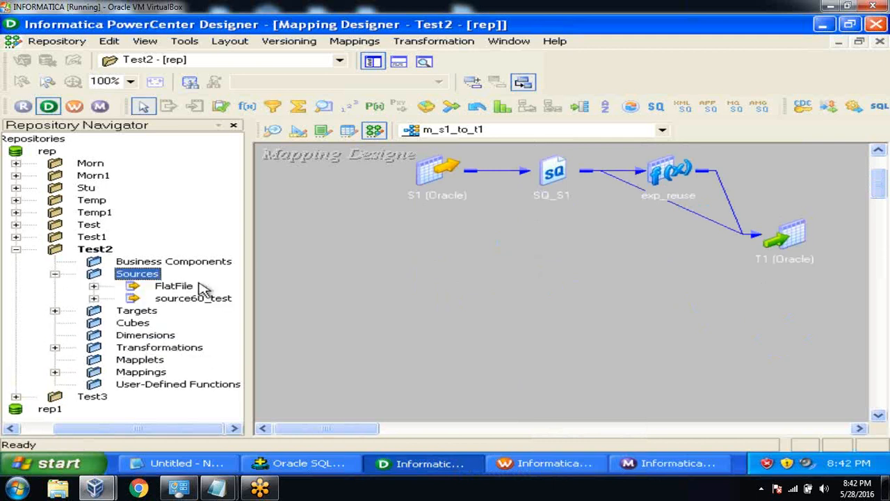
left_click(94, 299)
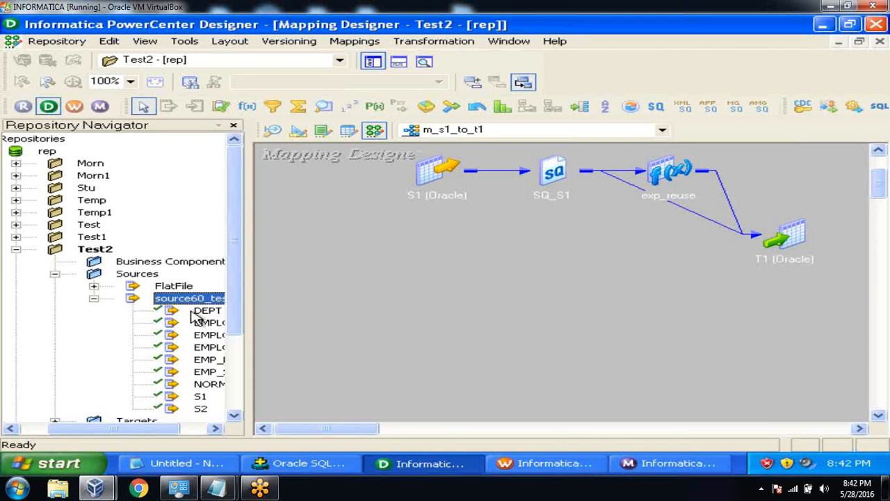
left_click_drag(200, 410, 352, 303)
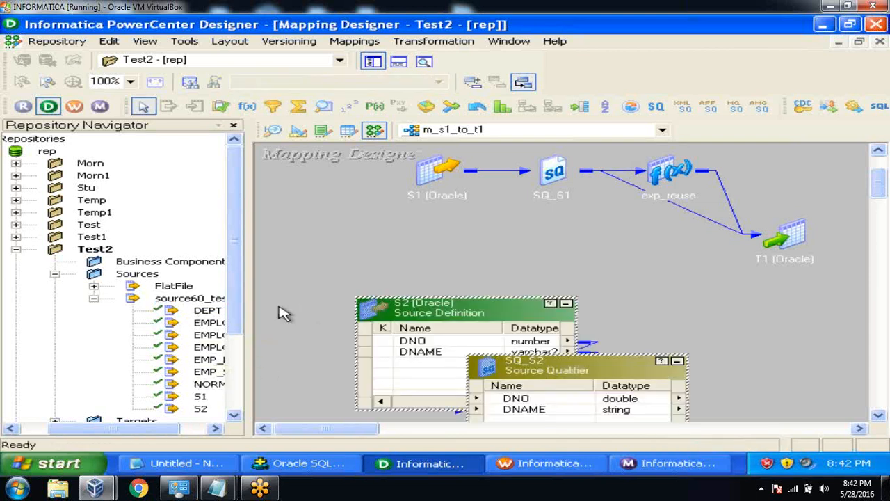
left_click(93, 299)
left_click(55, 311)
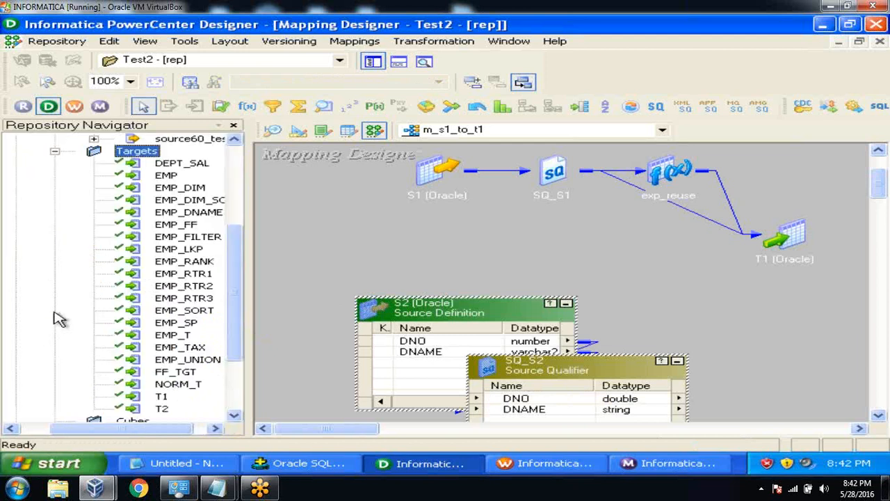
left_click_drag(162, 409, 696, 295)
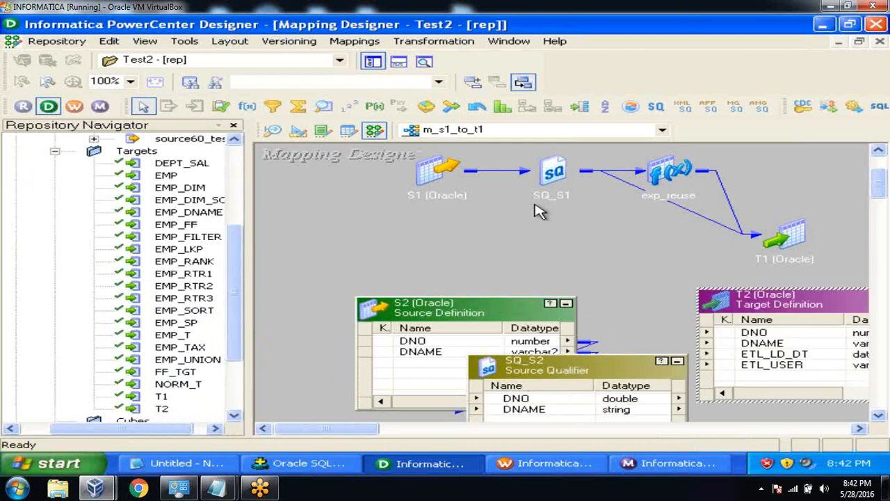
Link SQ_S2's DNO and DNAME ports to T2, then arrange all objects as icons.
left_click(373, 62)
left_click(302, 400)
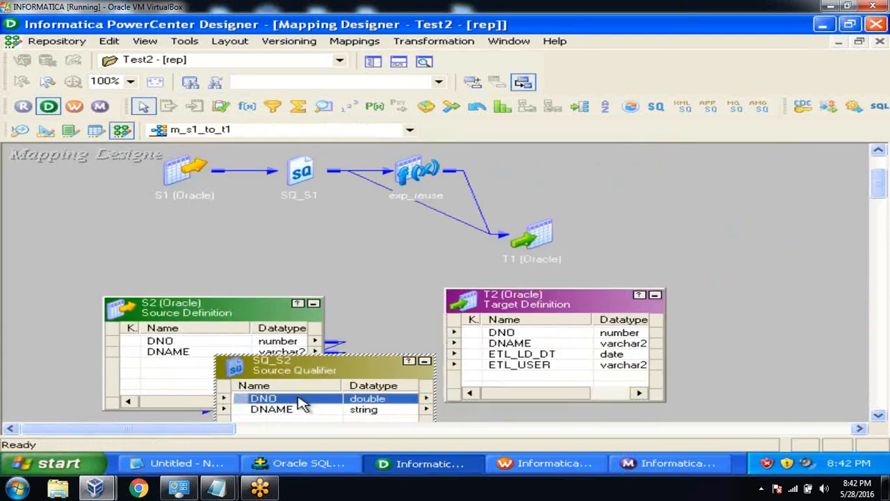
left_click(299, 407, "shift")
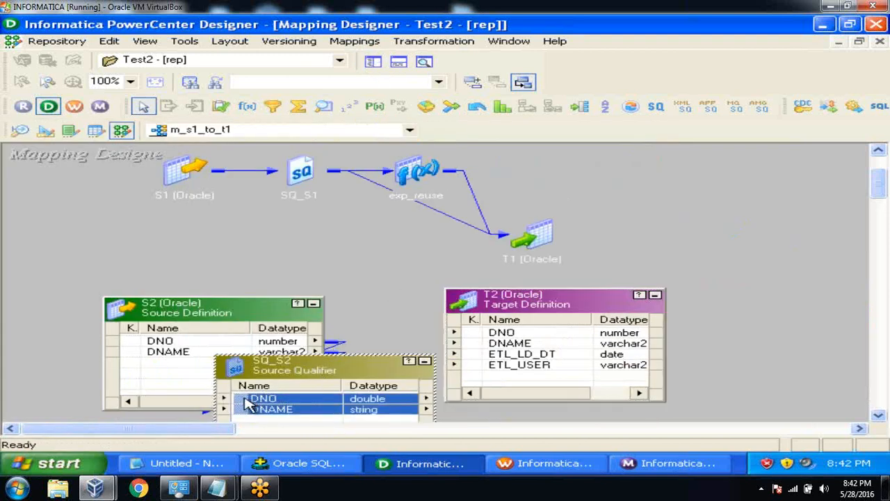
left_click_drag(247, 402, 513, 340)
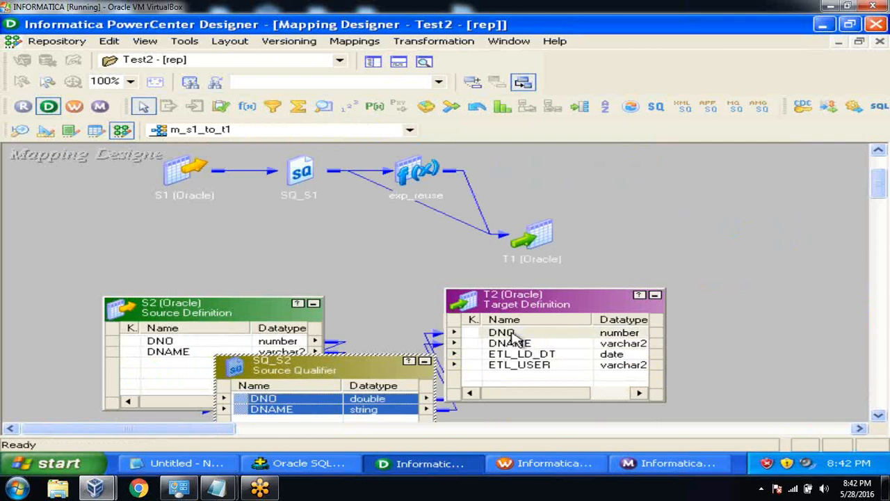
right_click(699, 186)
left_click(721, 235)
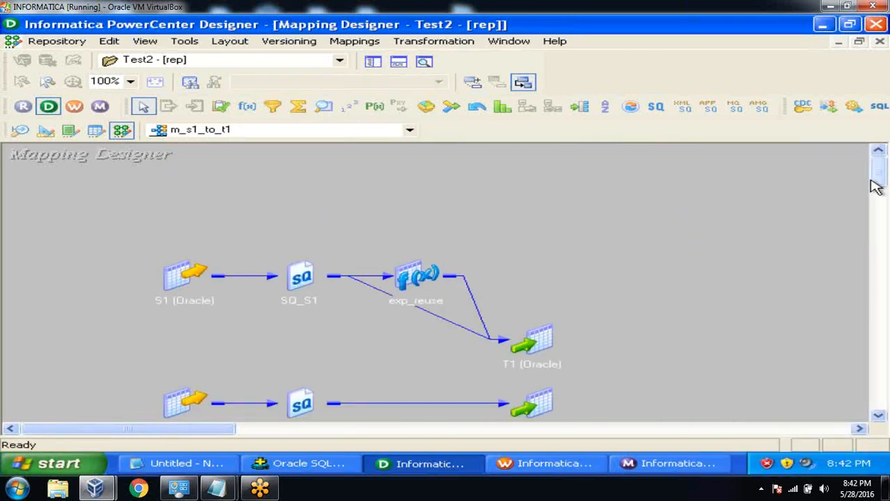
Save the m_s1_to_t1 mapping and close the save output log.
scroll(877, 186, "down", 2)
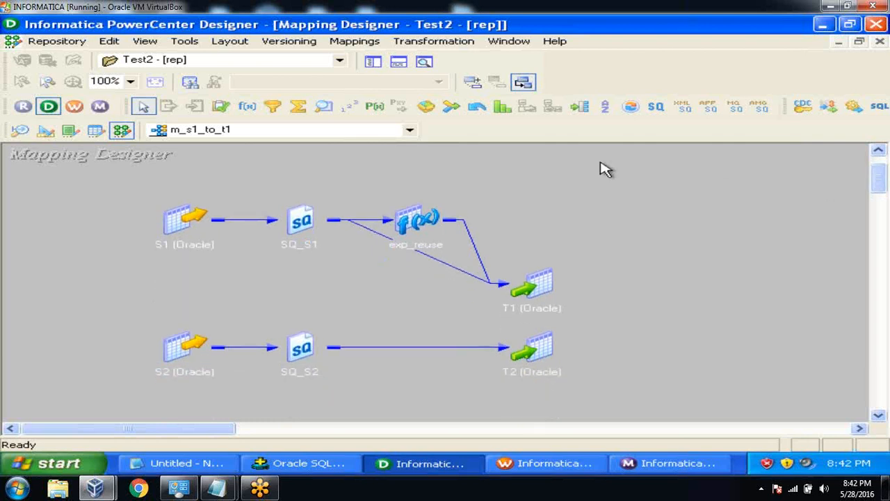
key("ctrl+s")
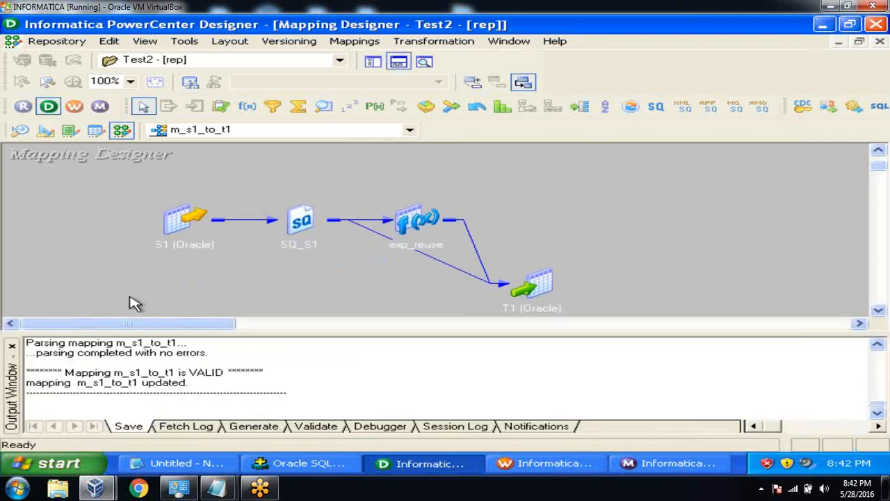
left_click(12, 345)
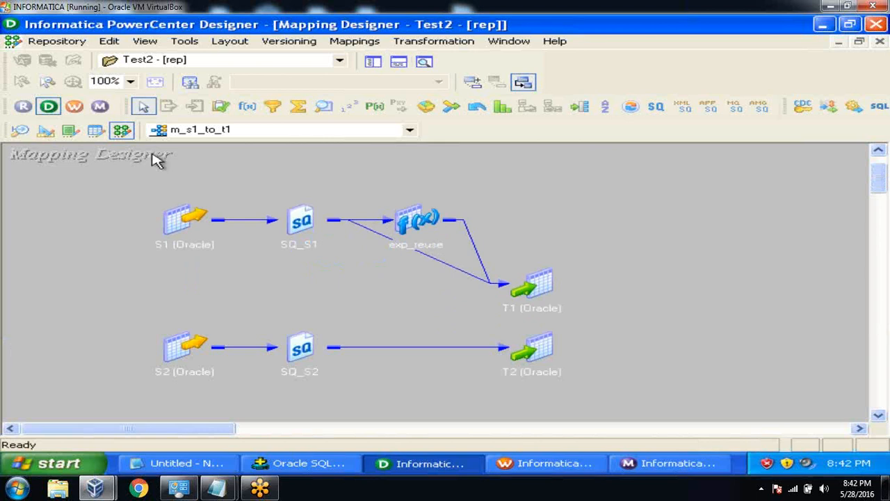
Select the S1–T1 and S2–T2 pipelines and their targets to compare them.
left_click_drag(139, 171, 597, 314)
left_click_drag(116, 323, 602, 415)
left_click(666, 276)
left_click(535, 285)
left_click(542, 348)
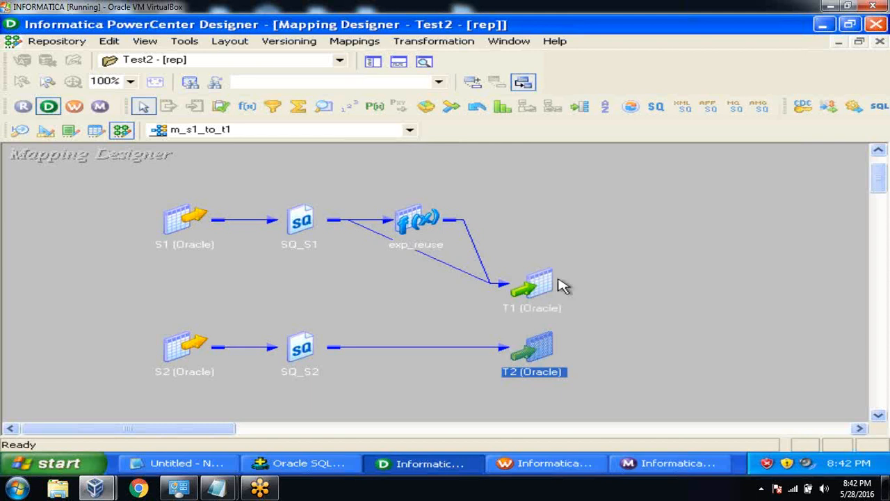
left_click(572, 247)
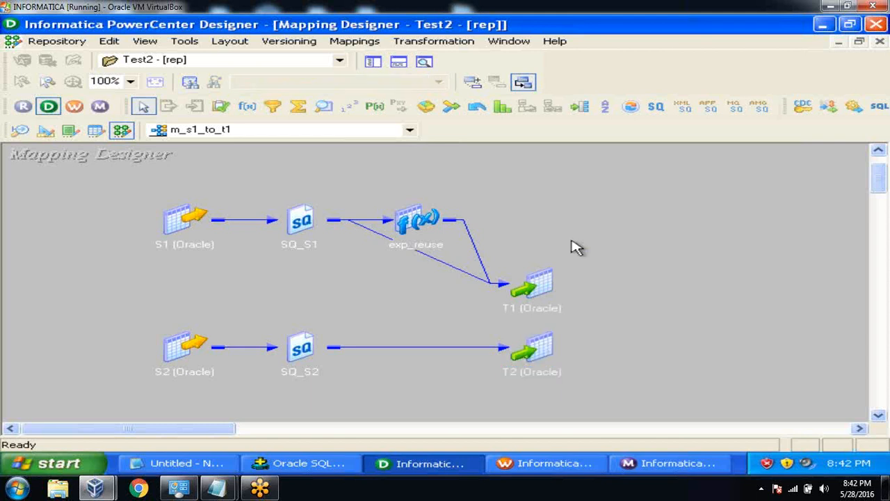
left_click(362, 44)
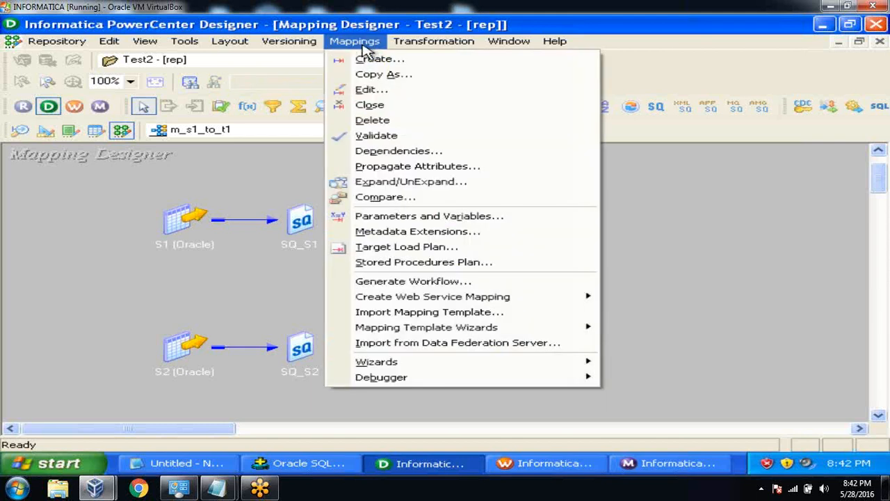
In Target Load Plan, move SQ_S2 (into T2) above SQ_S1 (into T1) and confirm.
left_click(410, 248)
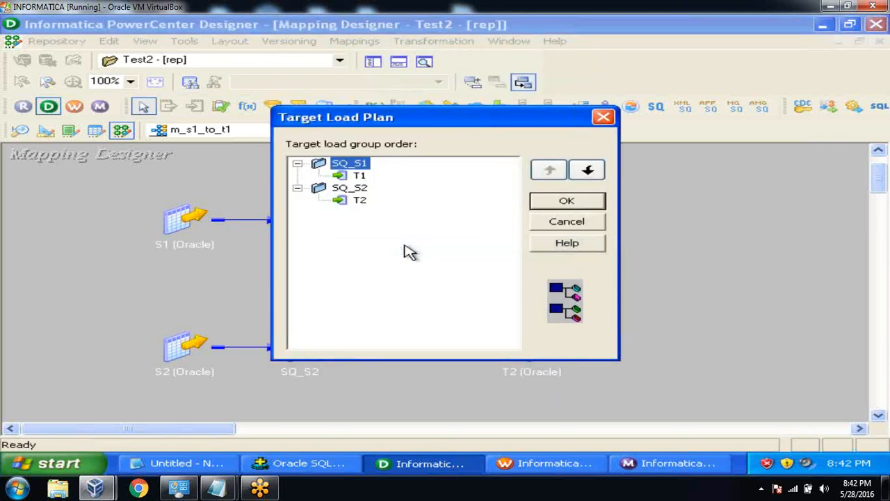
left_click(361, 178)
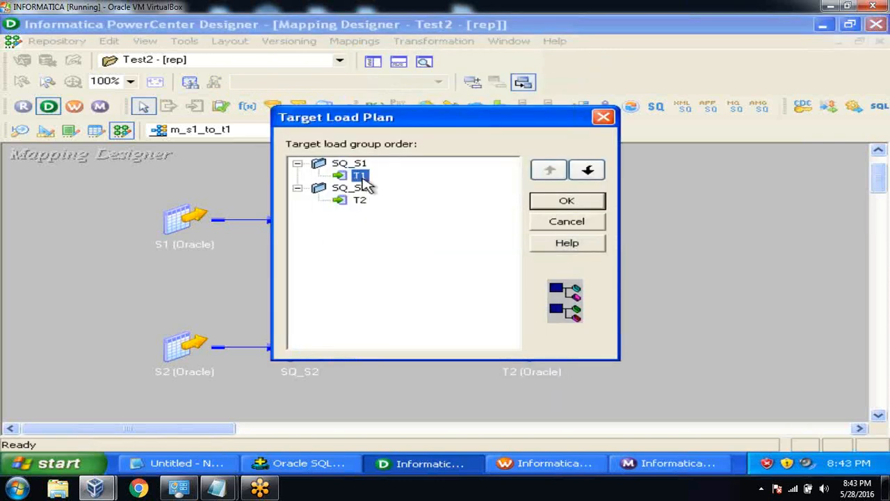
left_click(363, 201)
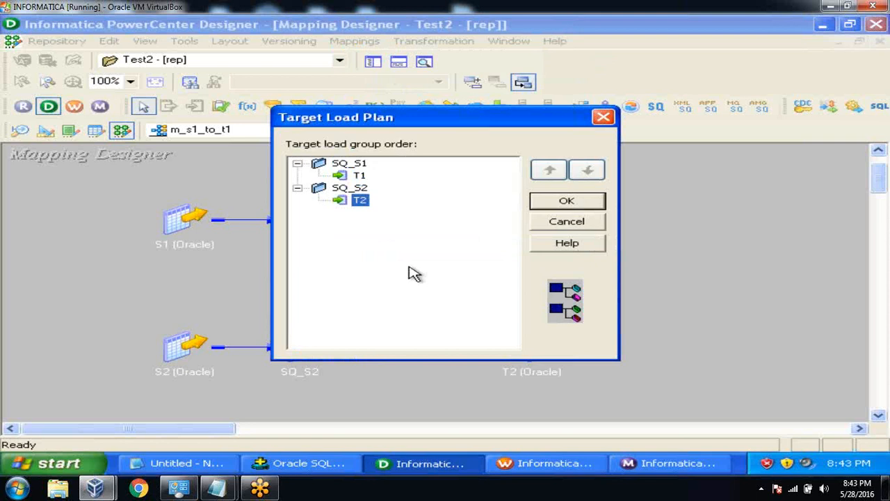
left_click(355, 189)
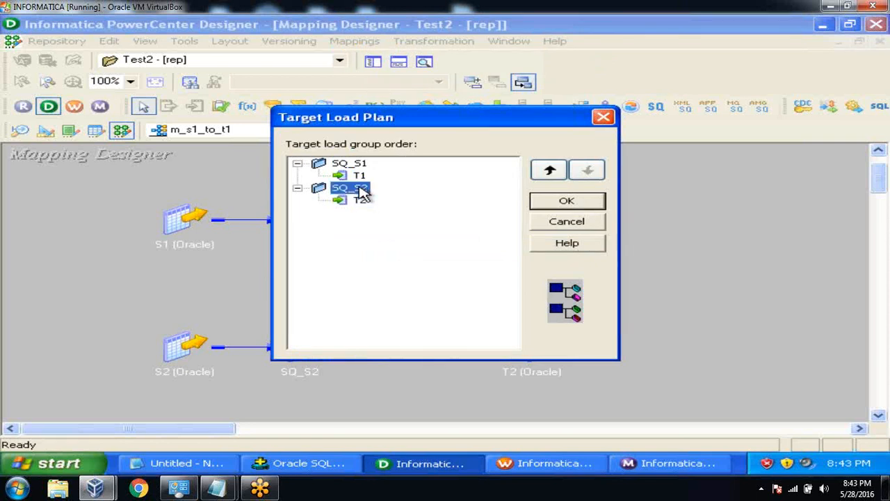
left_click(551, 171)
left_click(365, 177)
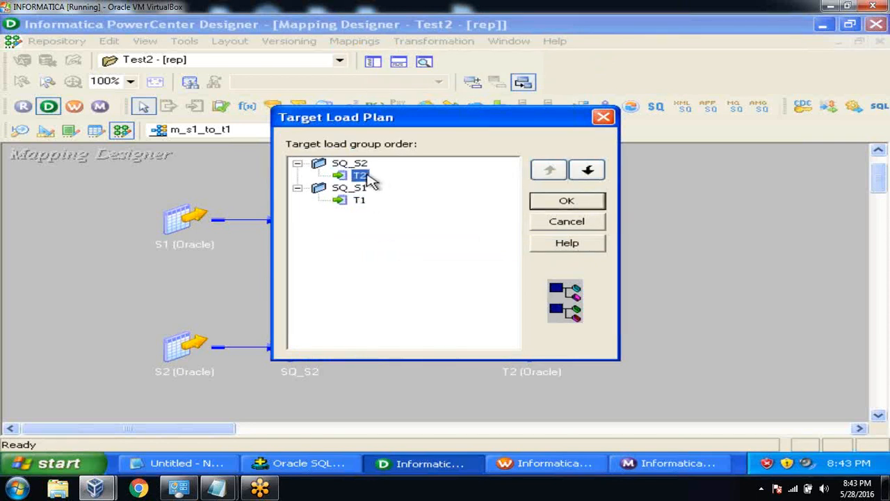
left_click(365, 202)
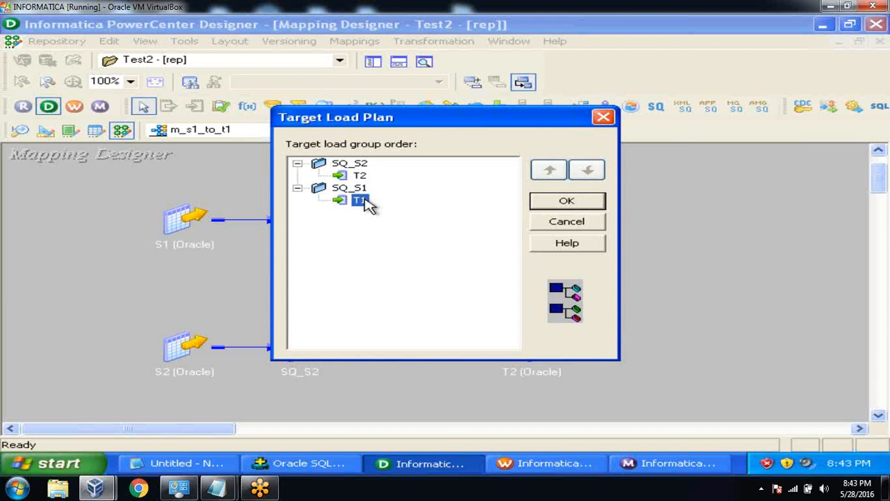
left_click(567, 201)
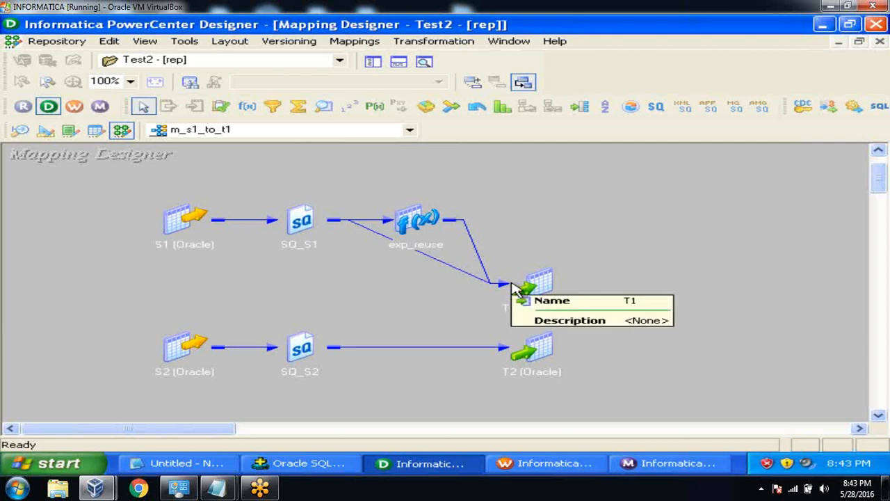
left_click(538, 280)
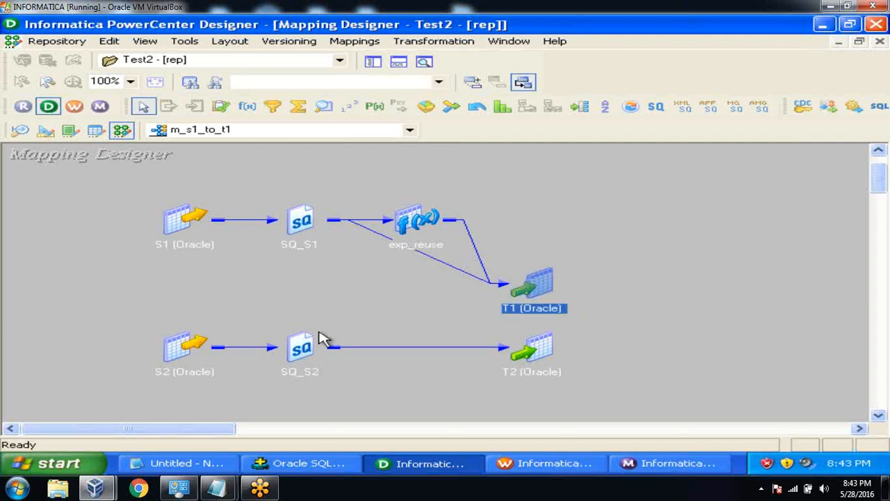
left_click(161, 358)
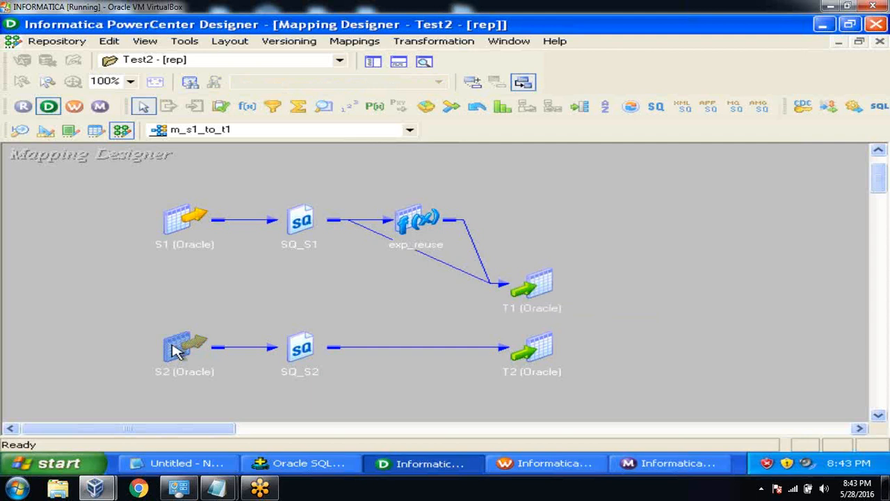
left_click(175, 348)
left_click(238, 240)
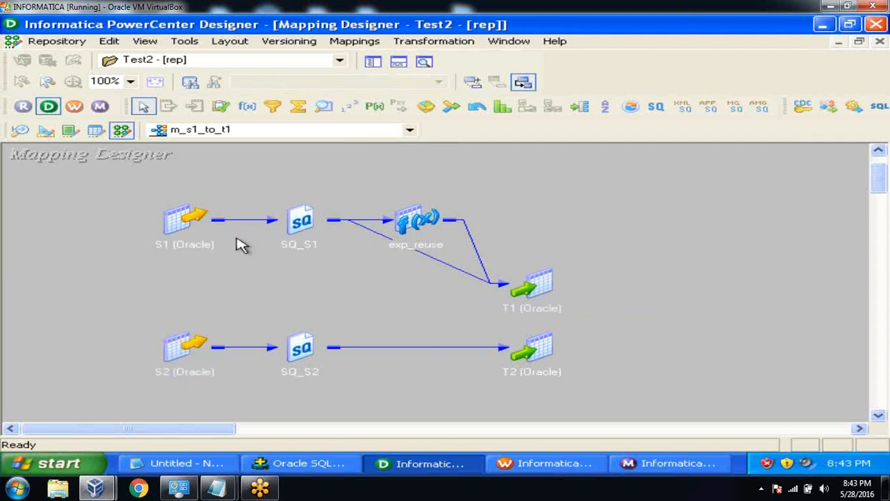
left_click(539, 278)
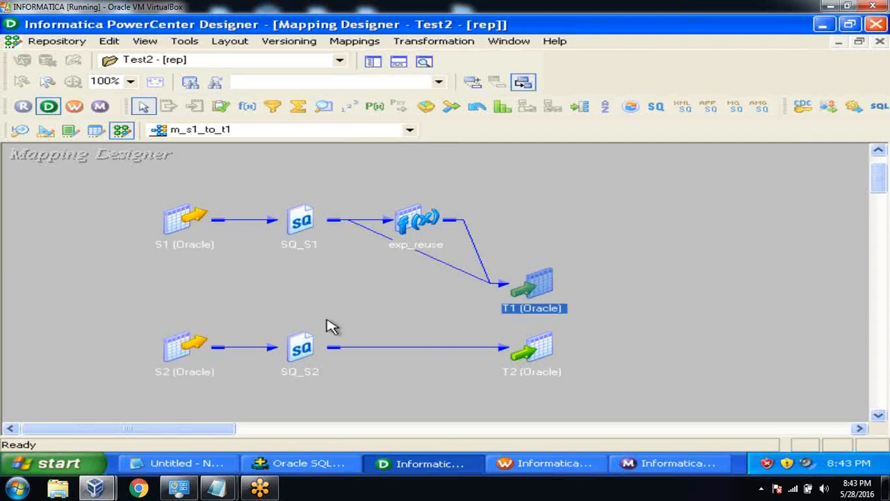
left_click(189, 344)
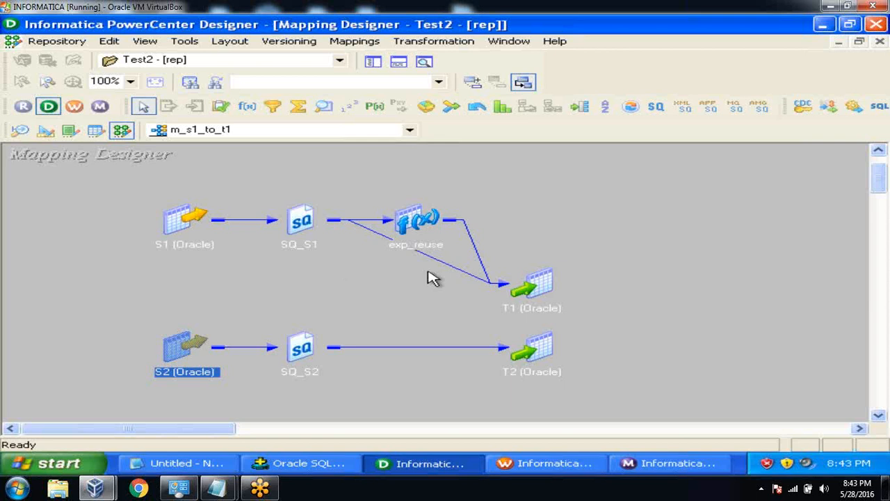
left_click(542, 281)
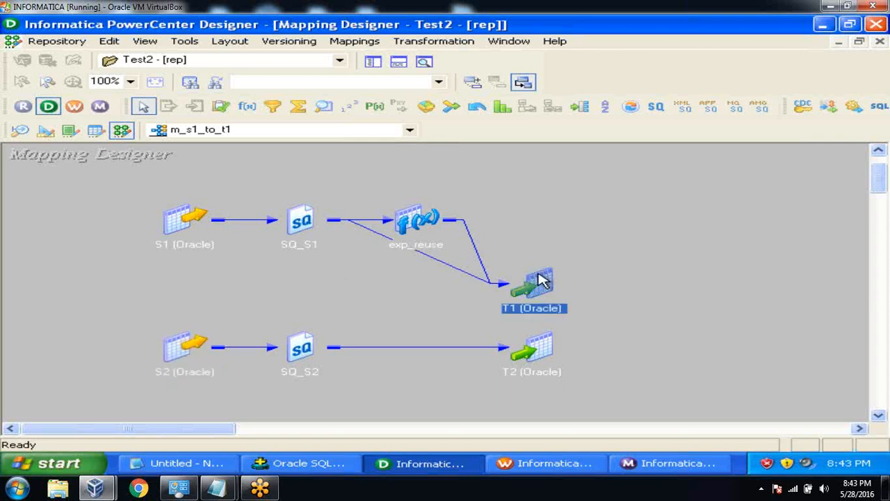
left_click(549, 354)
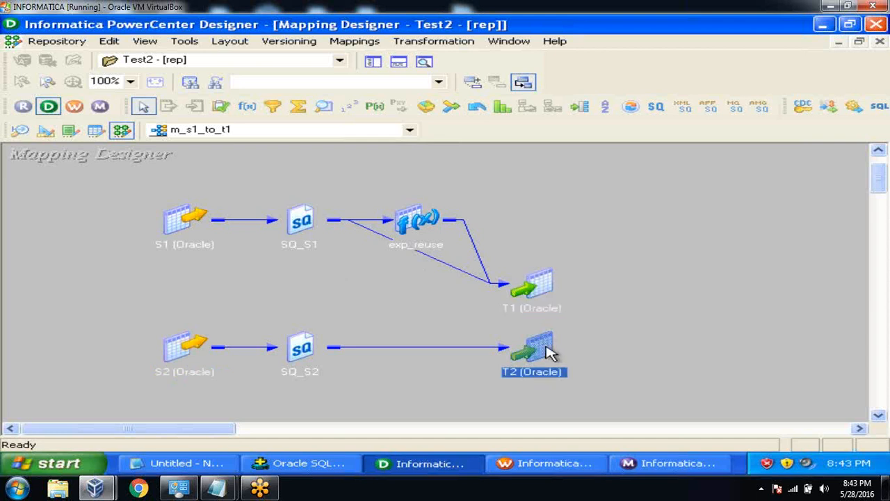
left_click(590, 292)
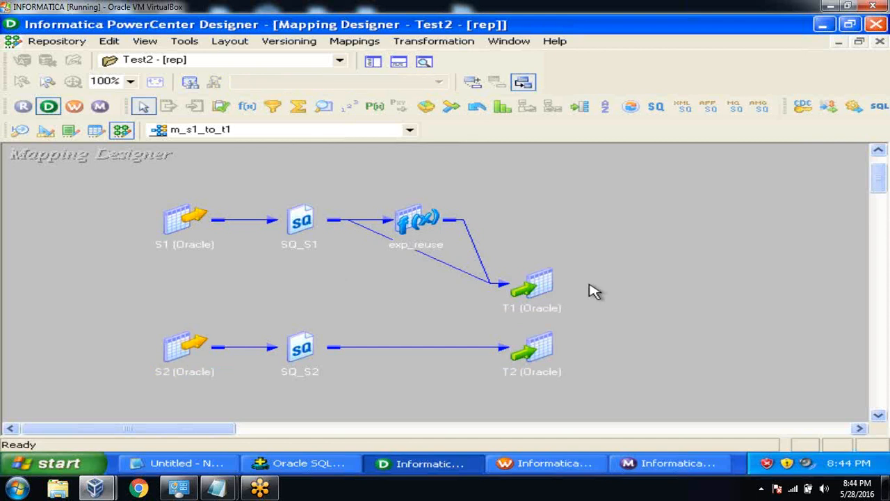
left_click(206, 467)
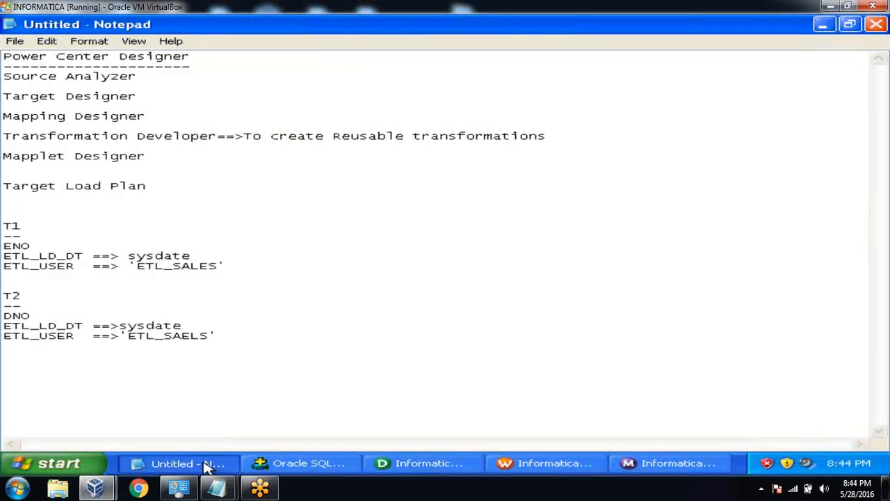
left_click(206, 466)
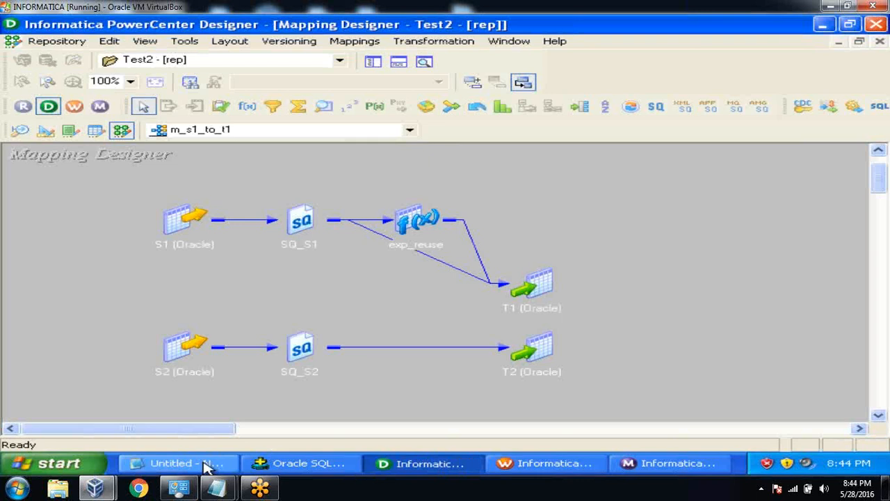
left_click(96, 131)
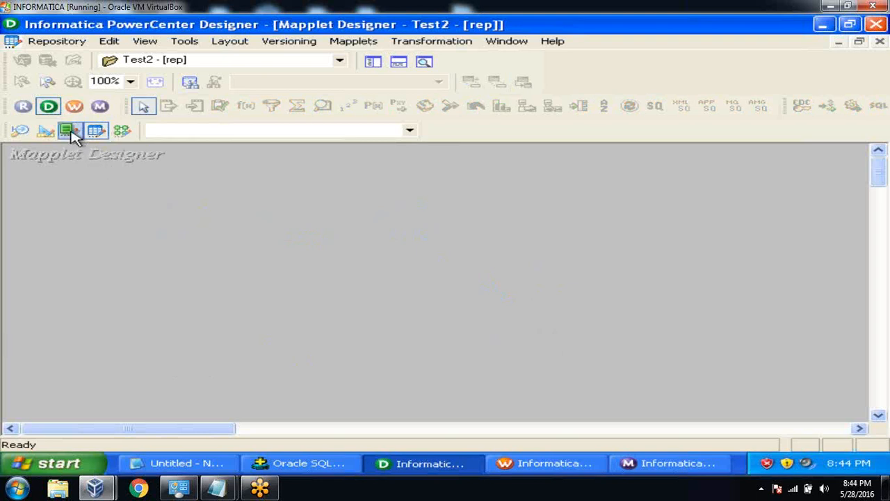
left_click(71, 132)
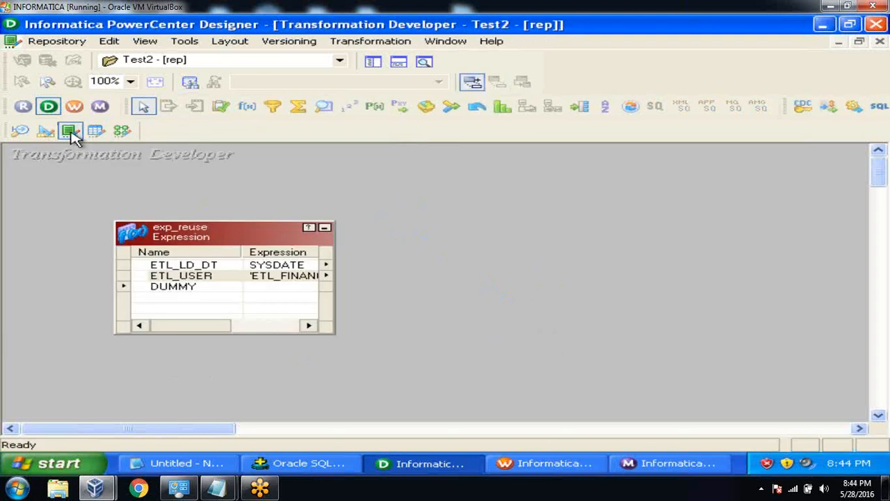
left_click(95, 132)
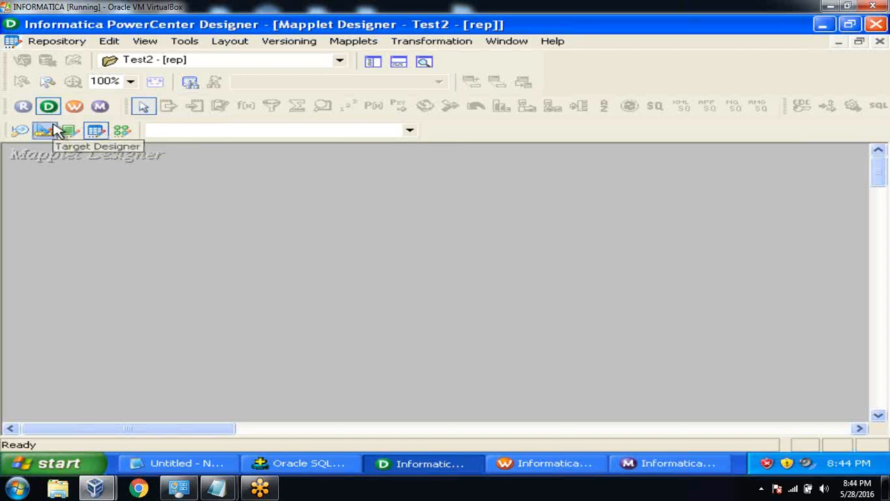
left_click(70, 131)
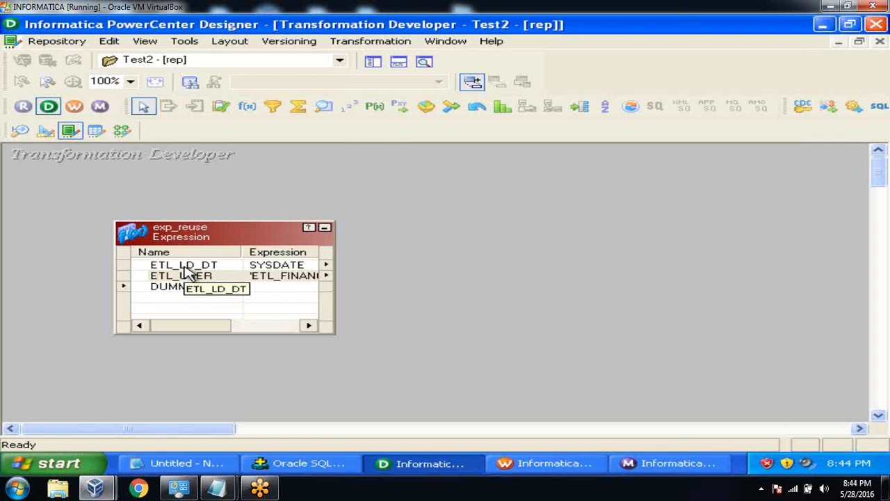
left_click(186, 269)
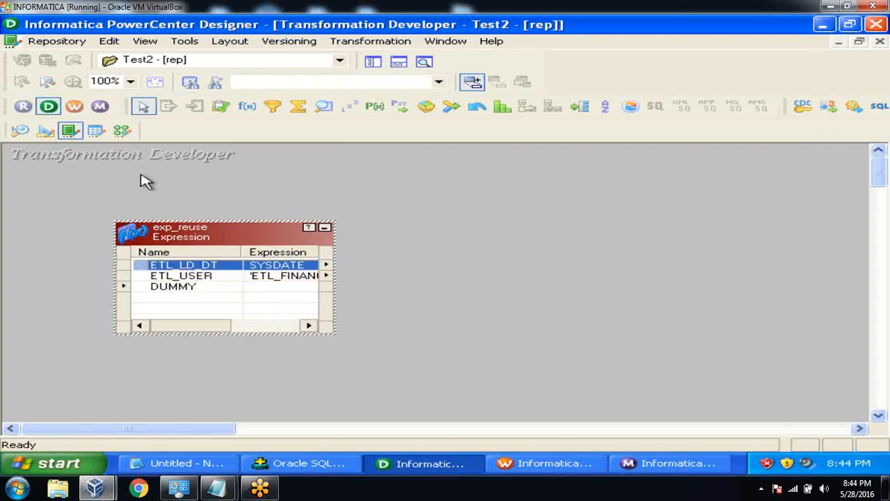
left_click(122, 130)
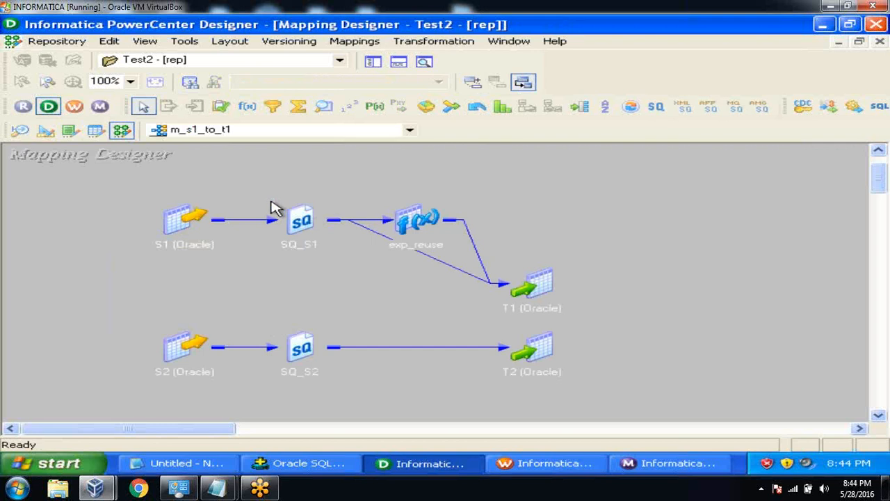
Expand SQ_S1 and S1, shift S1 to the left edge, then pick m_emp_scd2 from the mapping list.
double_click(300, 220)
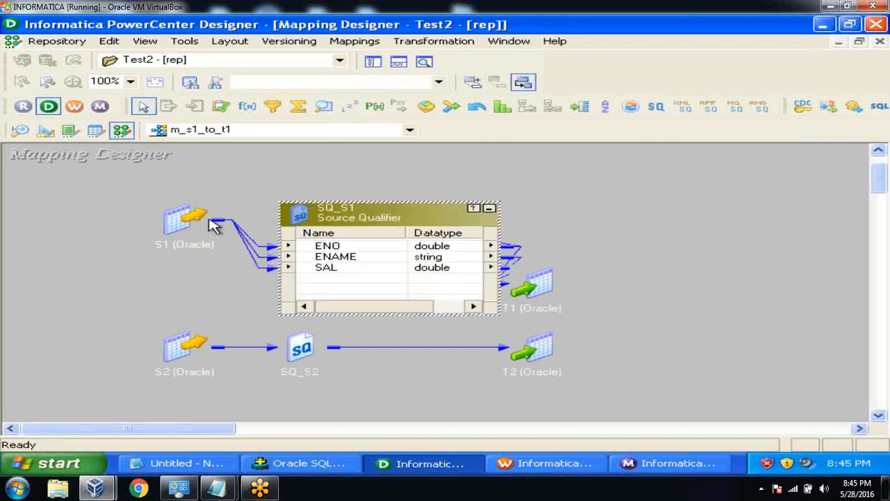
left_click_drag(187, 222, 137, 222)
double_click(137, 221)
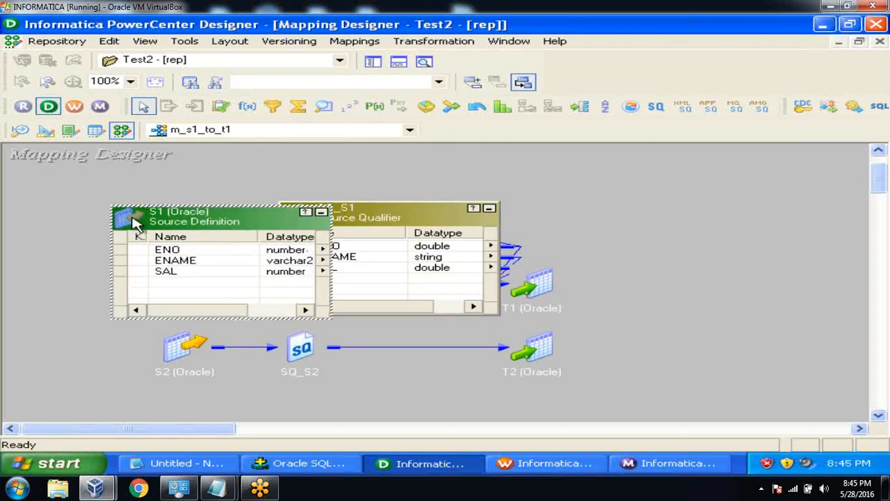
left_click_drag(195, 221, 97, 220)
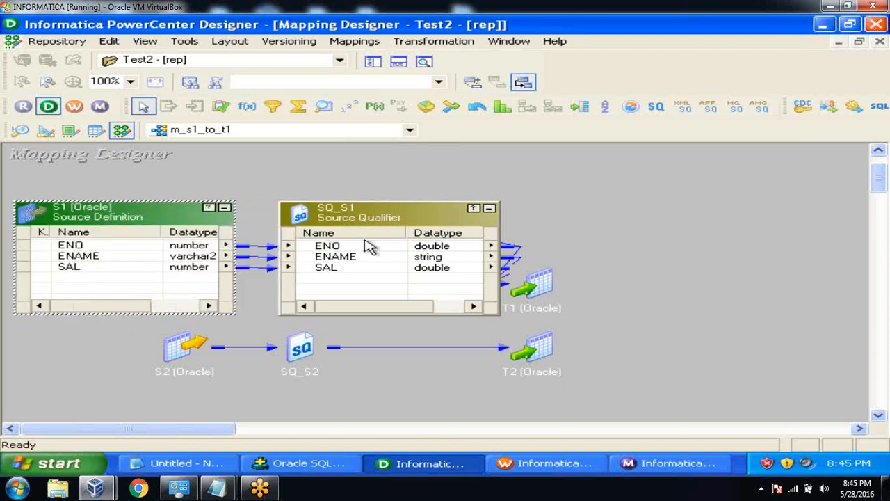
left_click(412, 133)
Open m_emp_scd2, hide the output panel, and move the EMPLOYEE source further left.
left_click(343, 145)
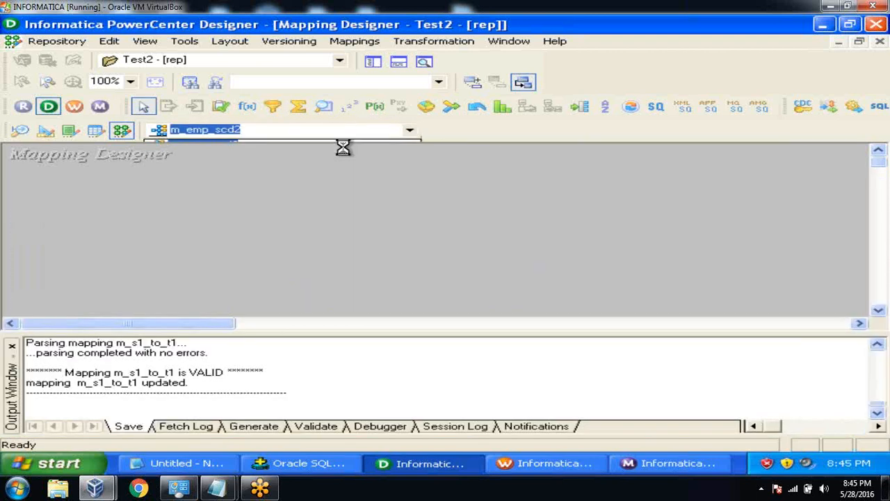
left_click(397, 63)
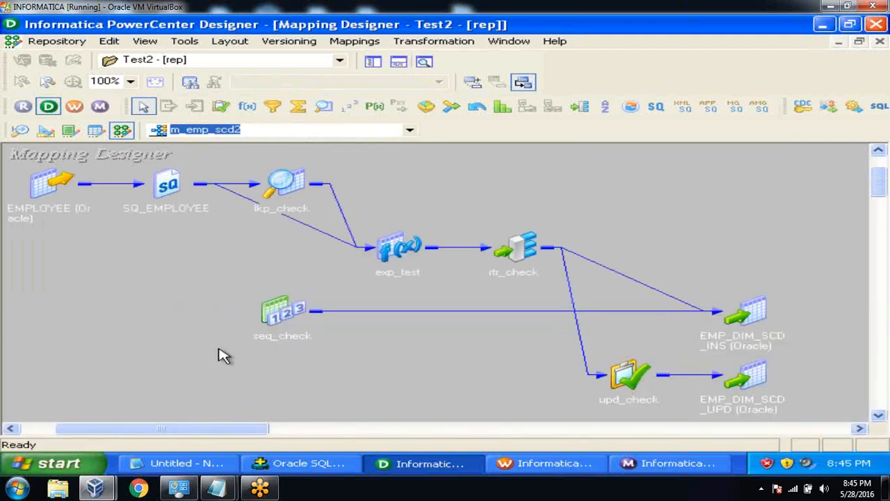
left_click_drag(199, 429, 130, 428)
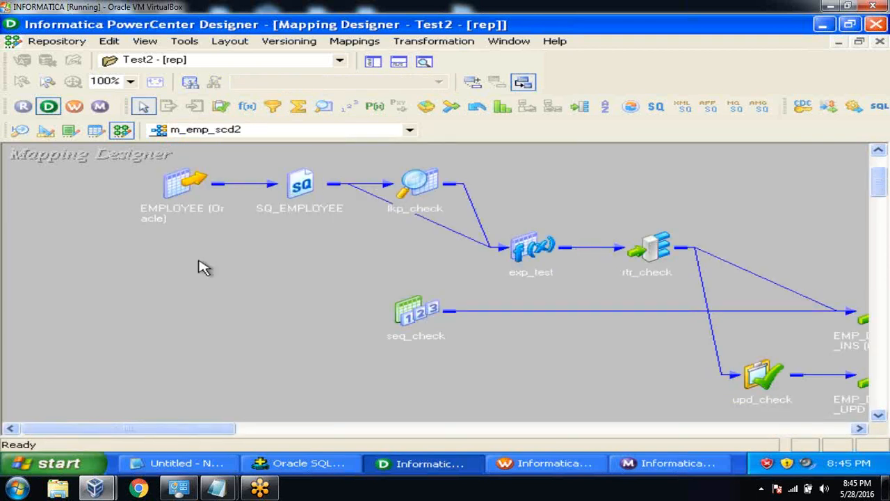
left_click_drag(185, 186, 119, 208)
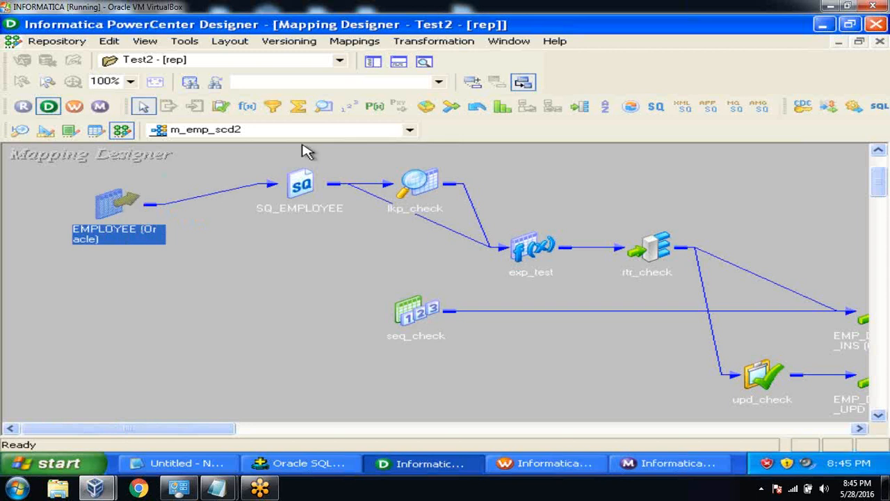
Select SQ_EMPLOYEE and the EMPLOYEE source, then bring Oracle SQL*Plus to the front.
left_click(303, 185)
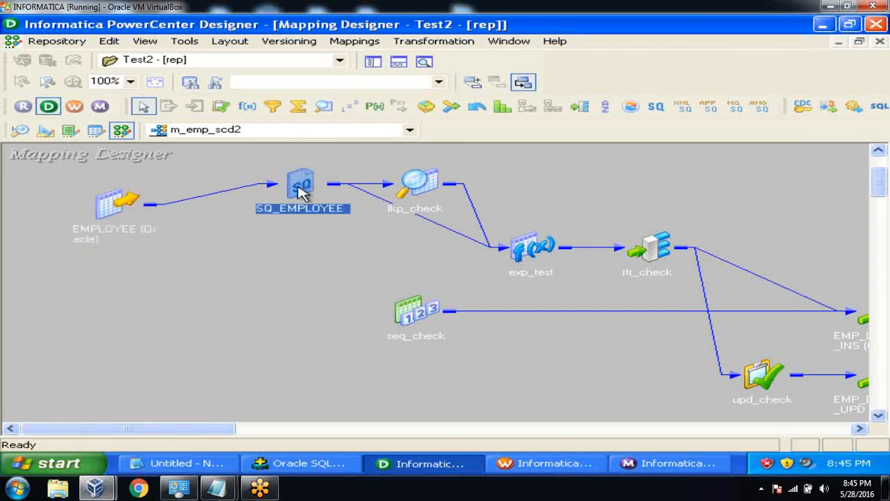
left_click(272, 256)
left_click(125, 208)
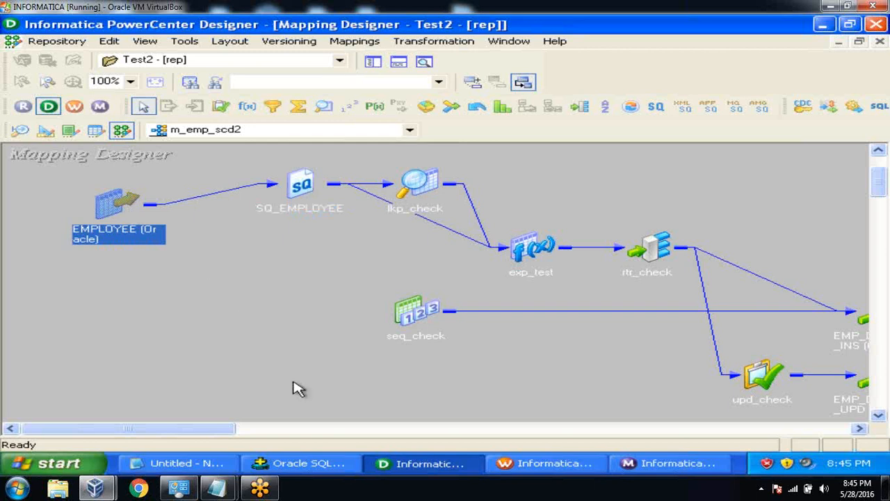
left_click(345, 462)
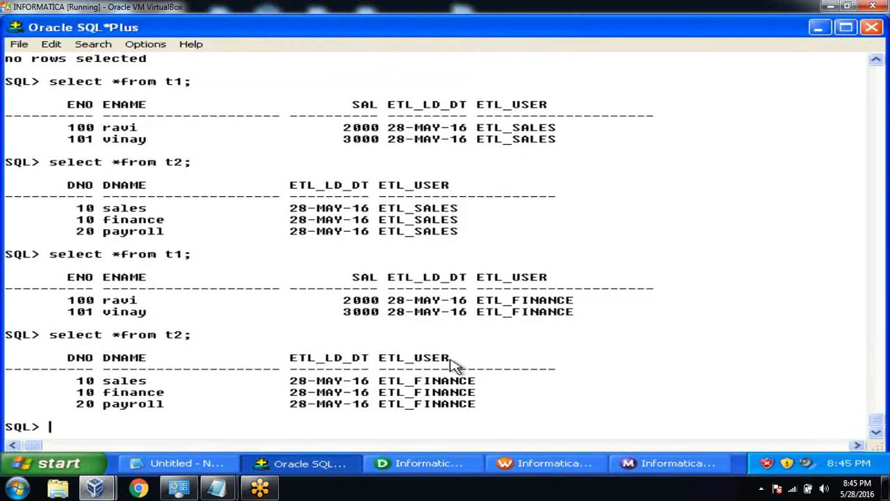
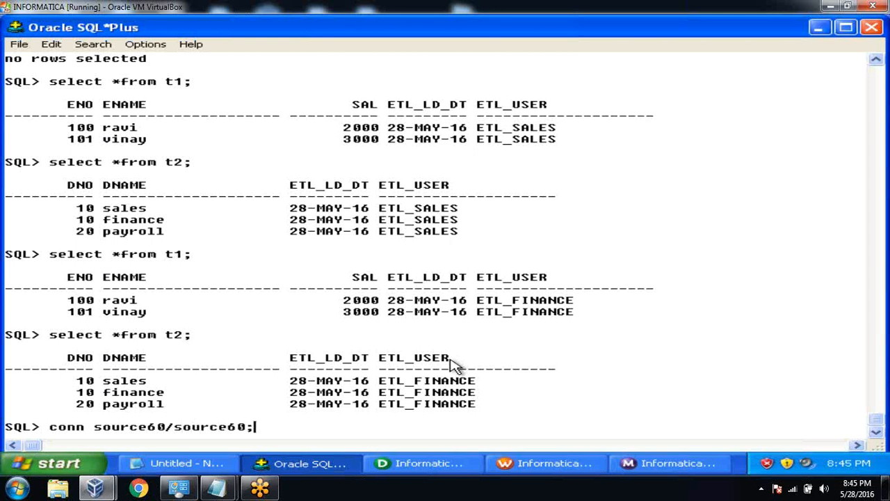
Connect to the source schema, describe employee, and alter ENAME to VARCHAR2(40).
key("Return")
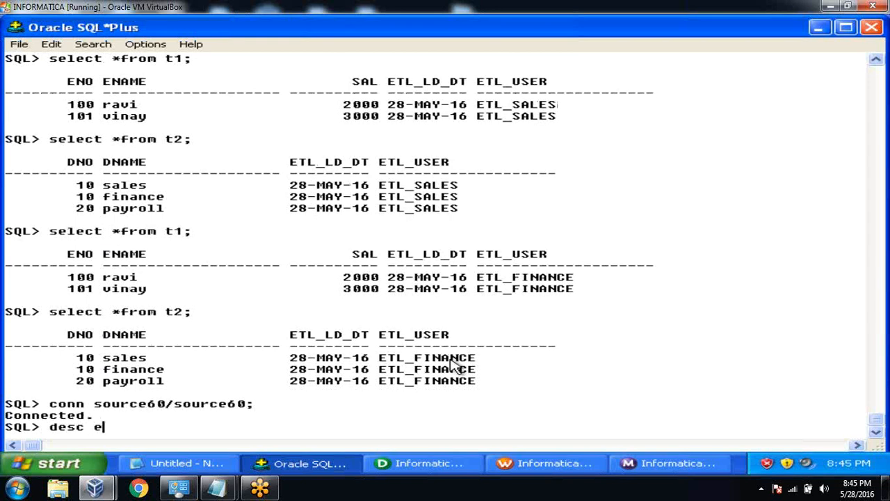
key("Return")
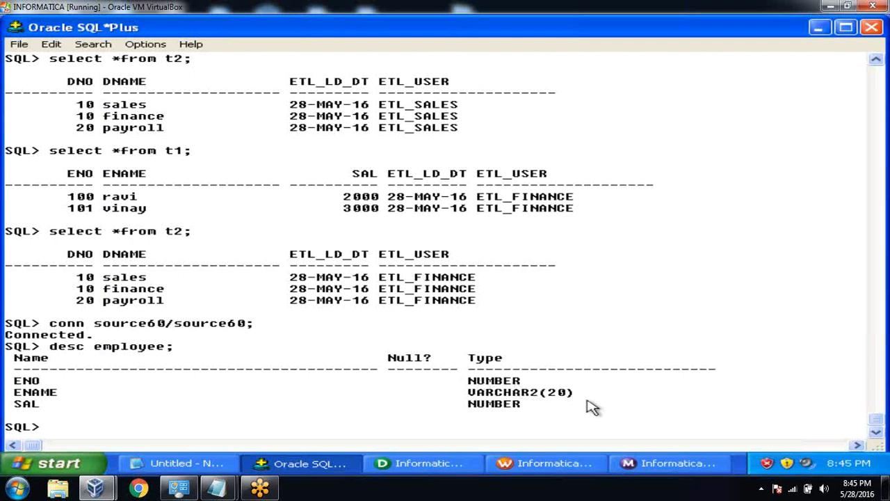
type("lter table employee")
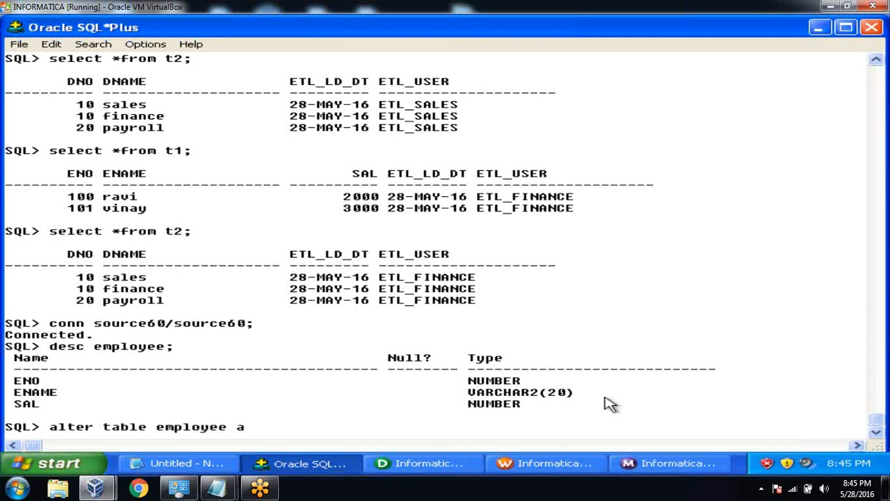
type(" modify ename varchar2(40);")
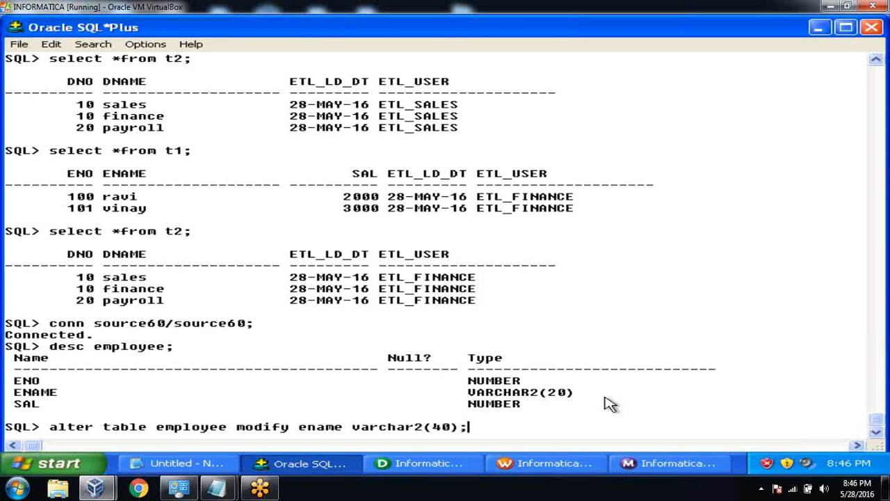
key("Return")
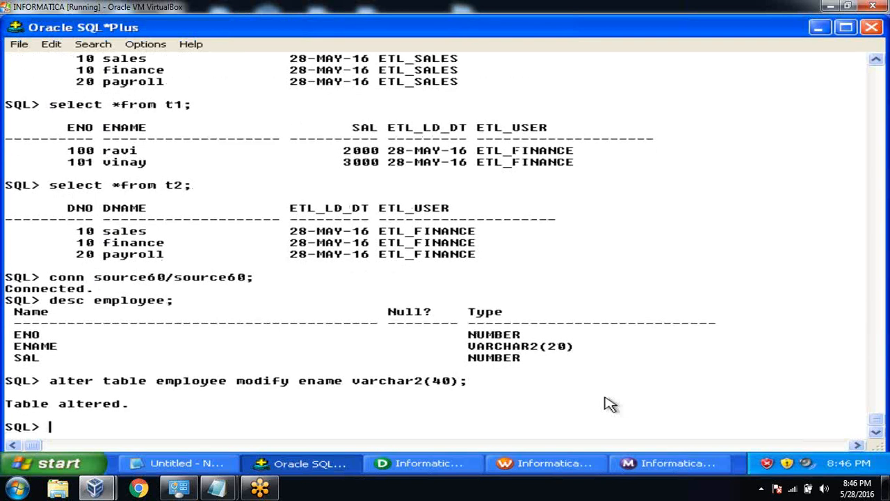
In the Source Analyzer, clear S1 and S2 and place EMPLOYEE, whose ENAME still shows length 20.
left_click(394, 463)
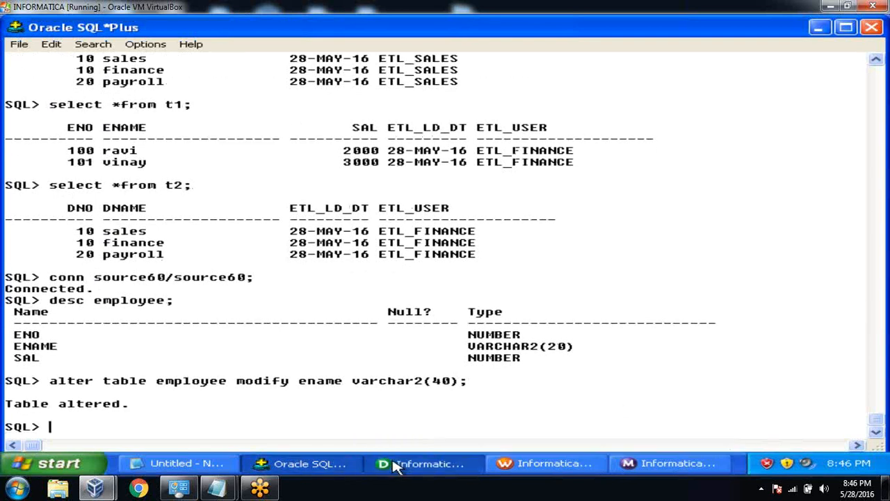
left_click(373, 62)
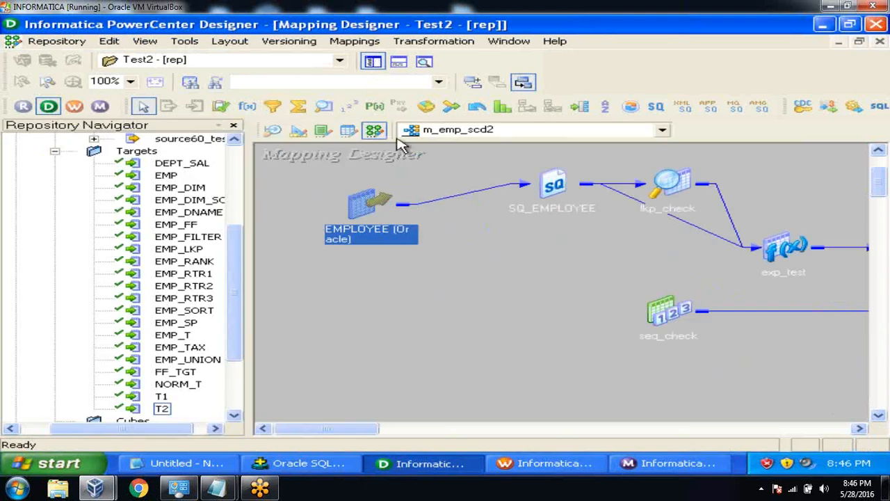
left_click_drag(237, 256, 234, 179)
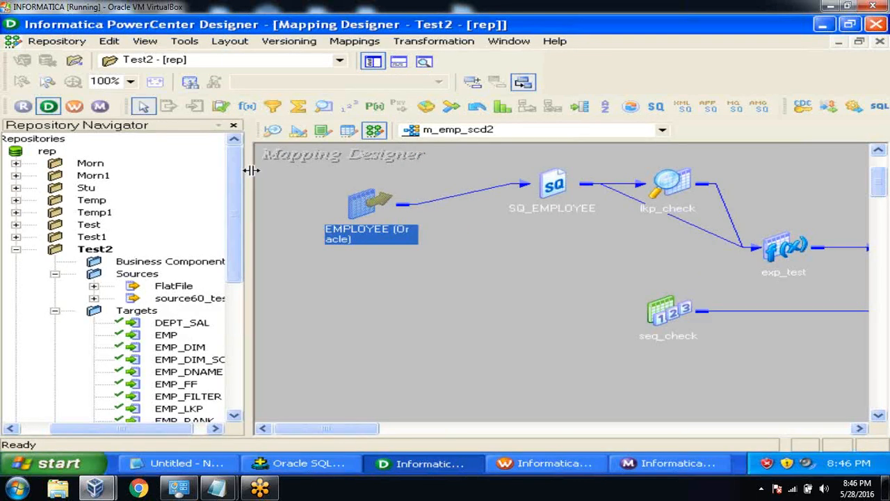
left_click(273, 132)
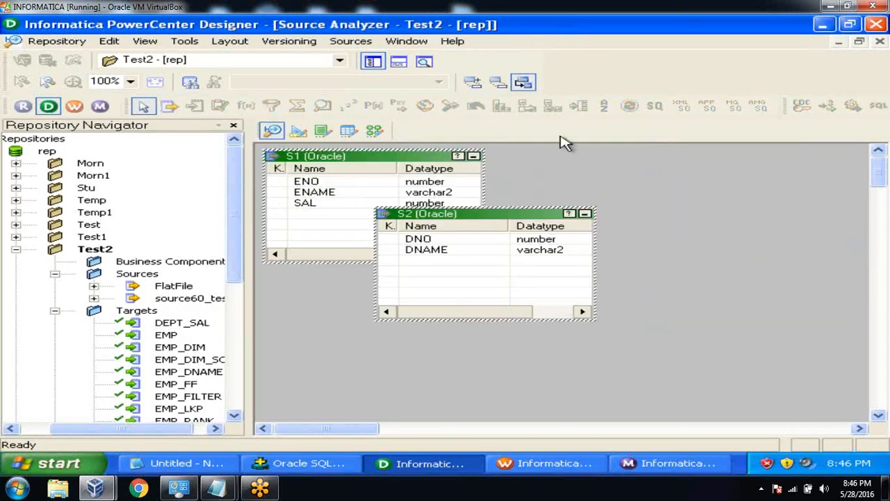
right_click(564, 167)
left_click(565, 169)
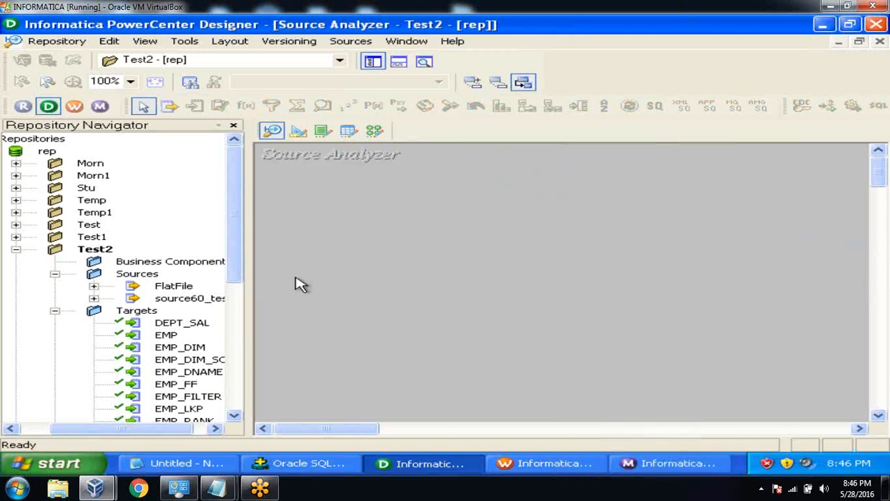
left_click(94, 299)
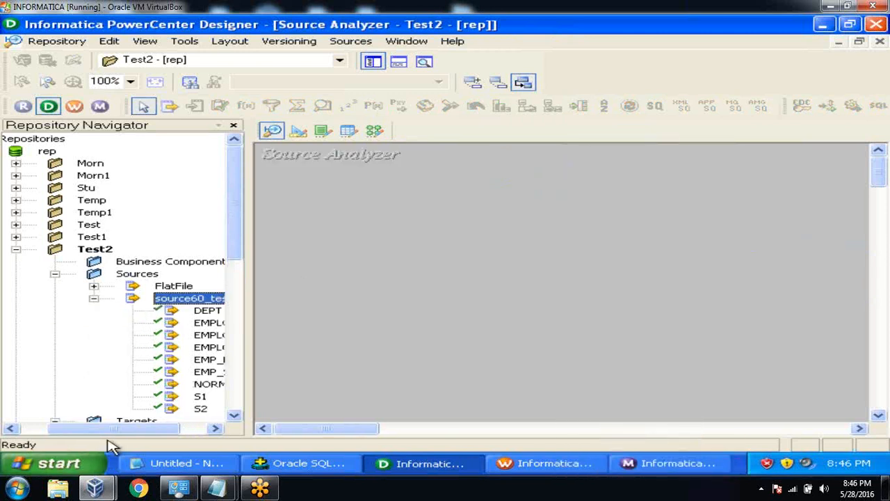
left_click_drag(109, 434, 162, 431)
left_click_drag(179, 323, 341, 275)
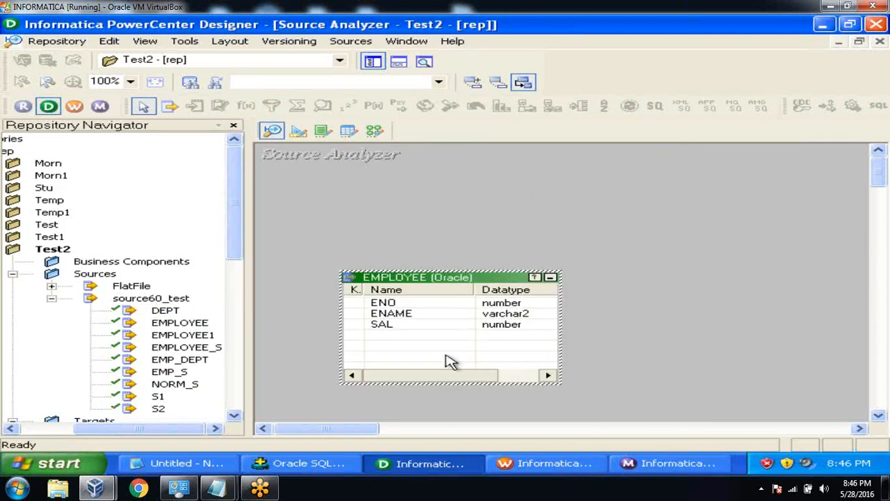
left_click_drag(435, 376, 508, 369)
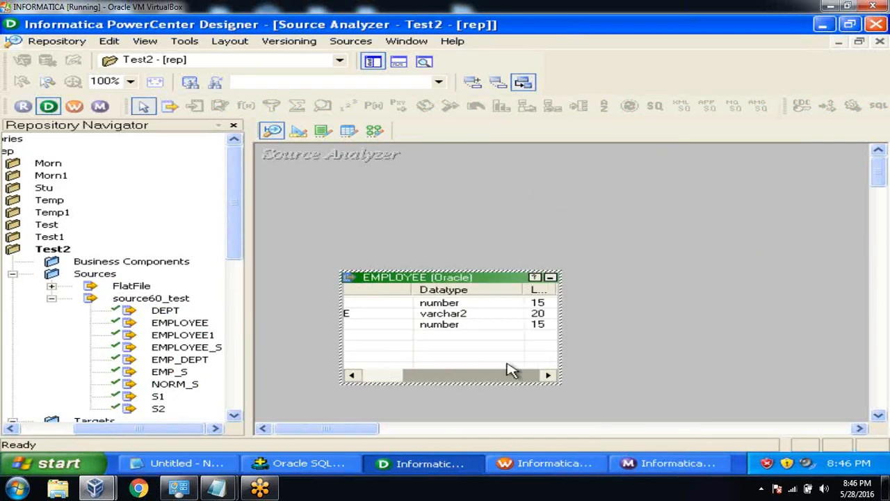
left_click(493, 315)
left_click(351, 42)
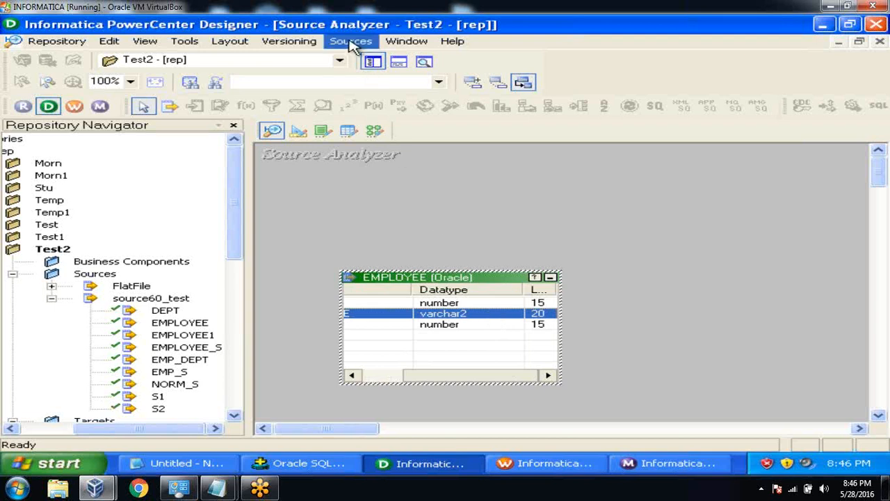
left_click(355, 59)
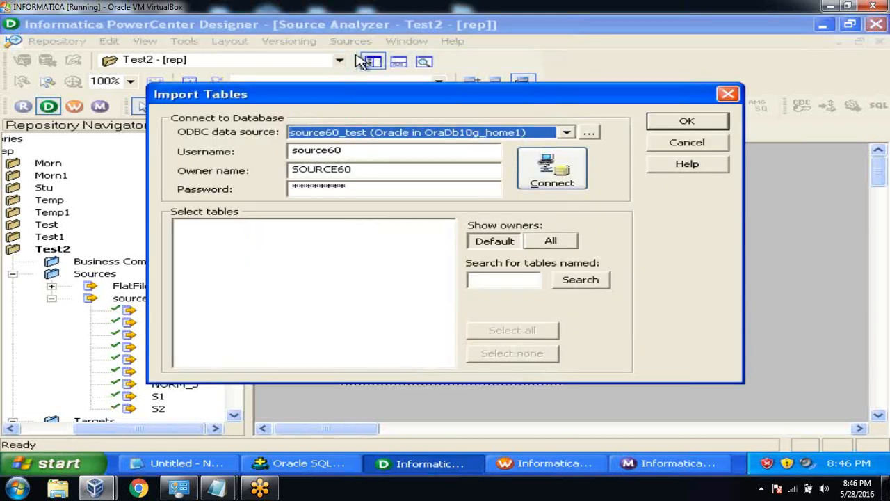
left_click(548, 169)
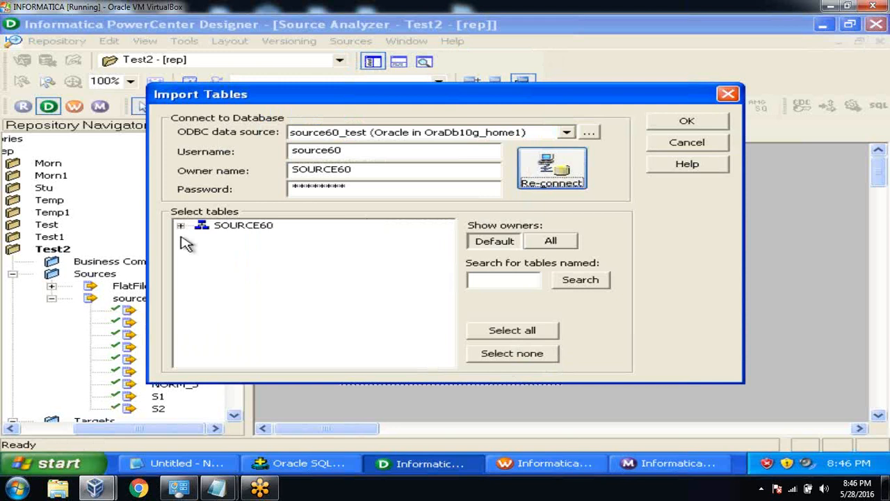
left_click(181, 227)
left_click(201, 238)
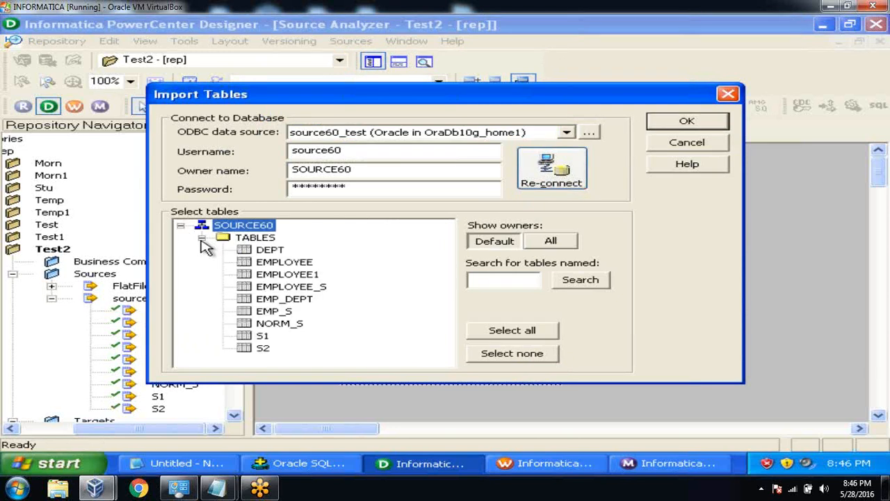
left_click(304, 262)
left_click(660, 123)
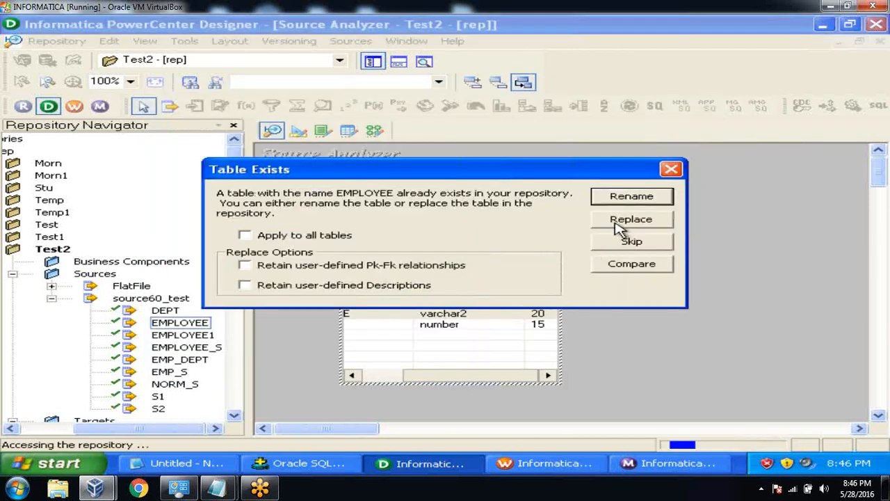
left_click(630, 220)
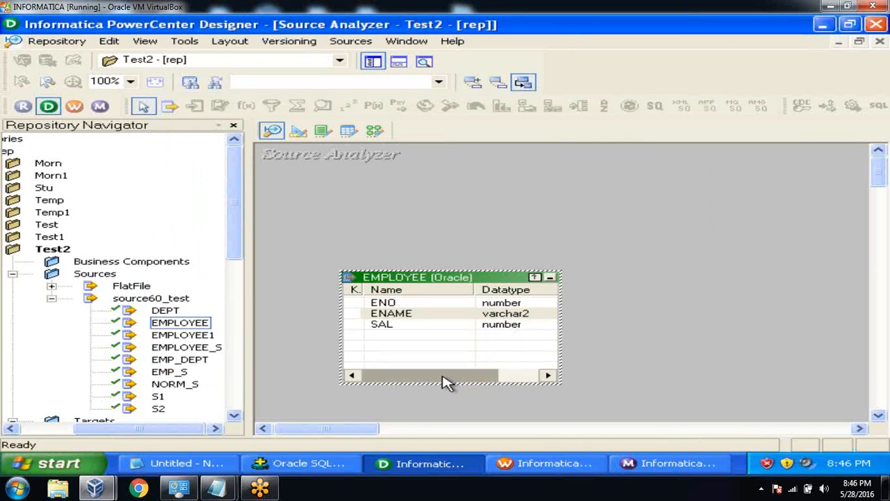
Save the updated EMPLOYEE source, now ENAME varchar2(40), to the repository.
left_click_drag(443, 375, 531, 368)
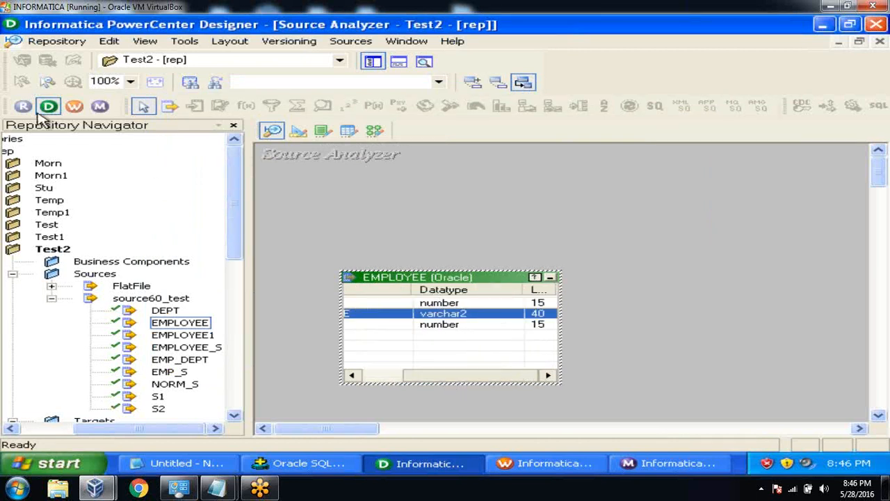
left_click(59, 43)
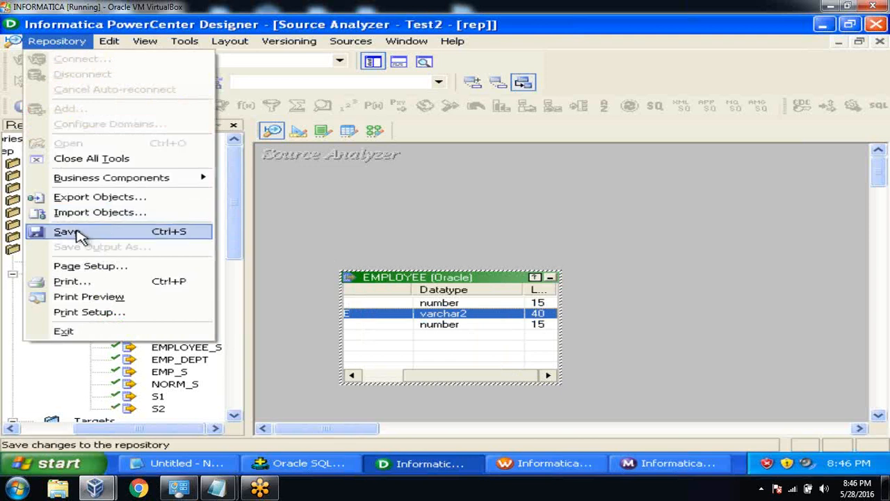
left_click(76, 233)
Switch to the Mapping Designer workspace with the Output window and Navigator hidden.
left_click(375, 130)
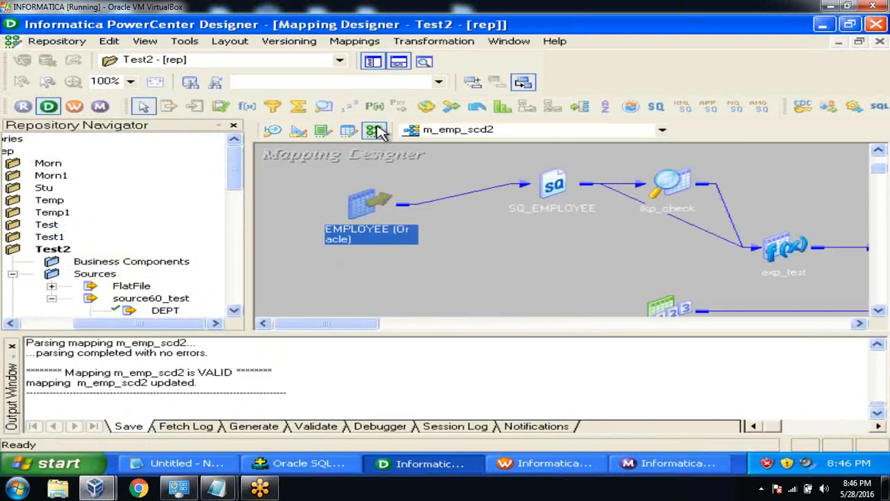
left_click(12, 346)
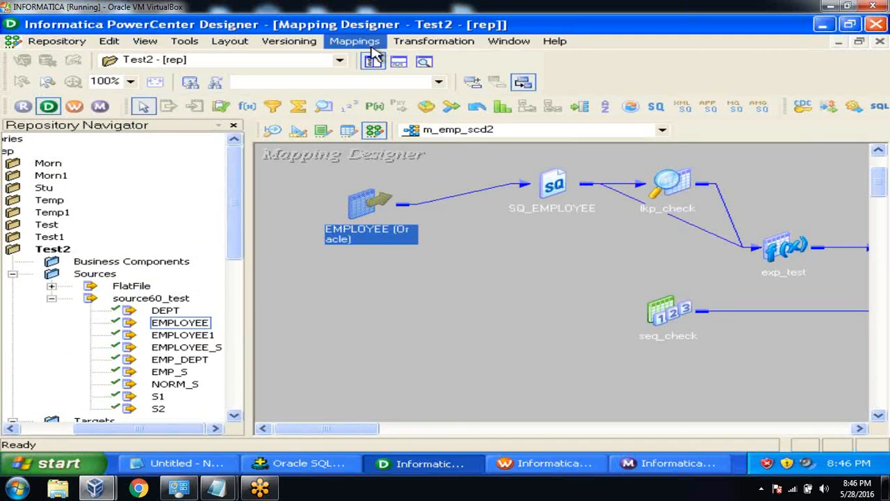
left_click(373, 61)
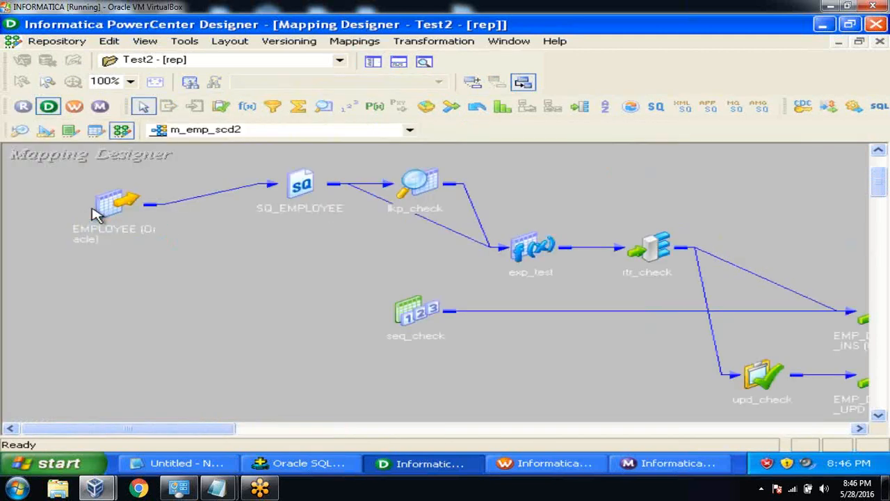
Expand EMPLOYEE and SQ_EMPLOYEE side by side, showing ENAME as varchar2 40 versus string 20.
double_click(125, 203)
left_click_drag(171, 203, 79, 243)
left_click_drag(115, 334, 183, 341)
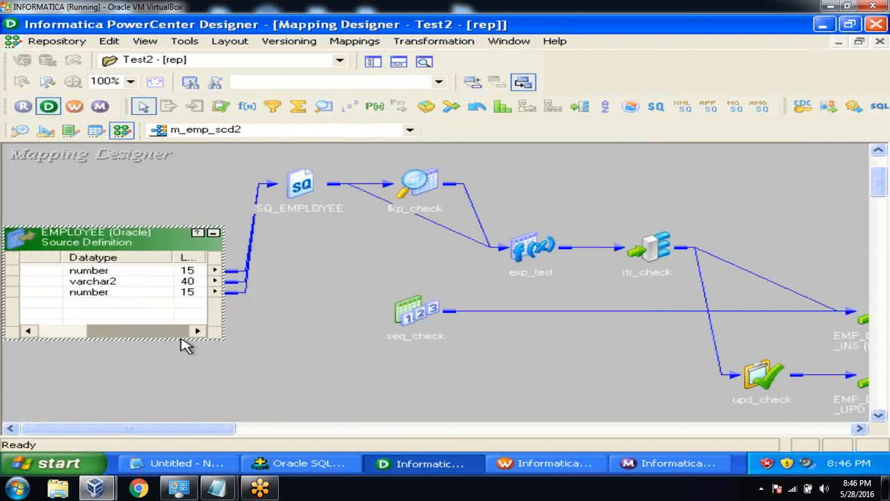
left_click_drag(301, 188, 306, 260)
double_click(306, 261)
left_click(376, 304)
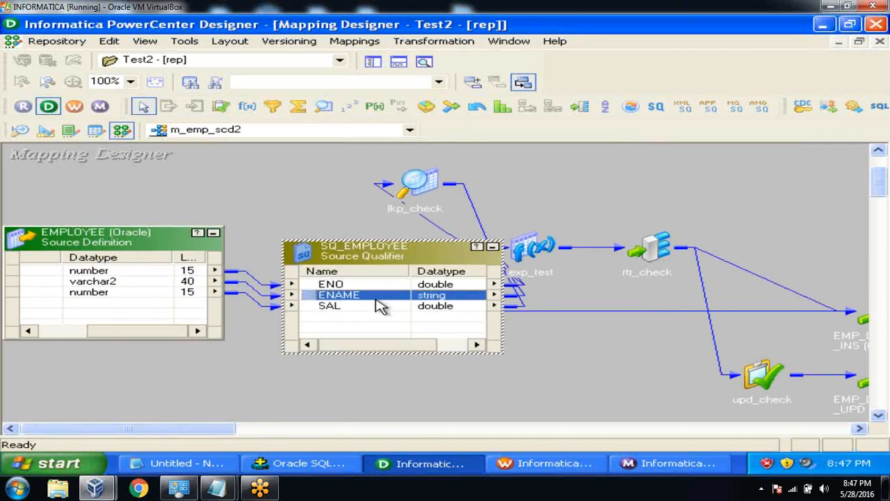
left_click_drag(367, 347, 402, 350)
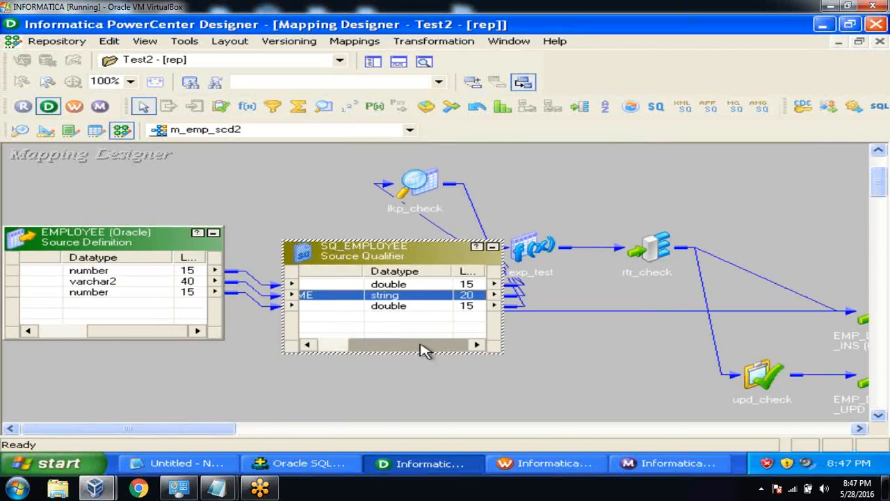
left_click_drag(411, 351, 351, 350)
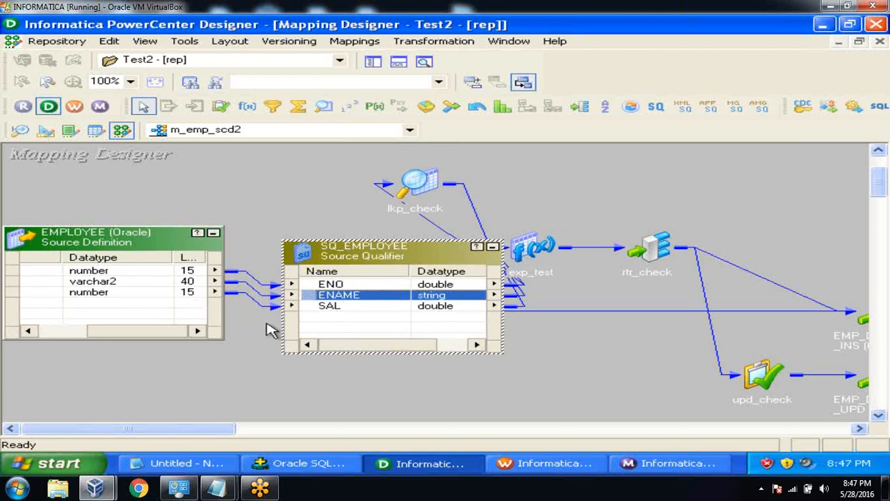
Propagate EMPLOYEE's ENAME precision 40 forward, updating SQ_EMPLOYEE, exp_test and rtr_check from 20.
left_click(142, 282)
right_click(143, 283)
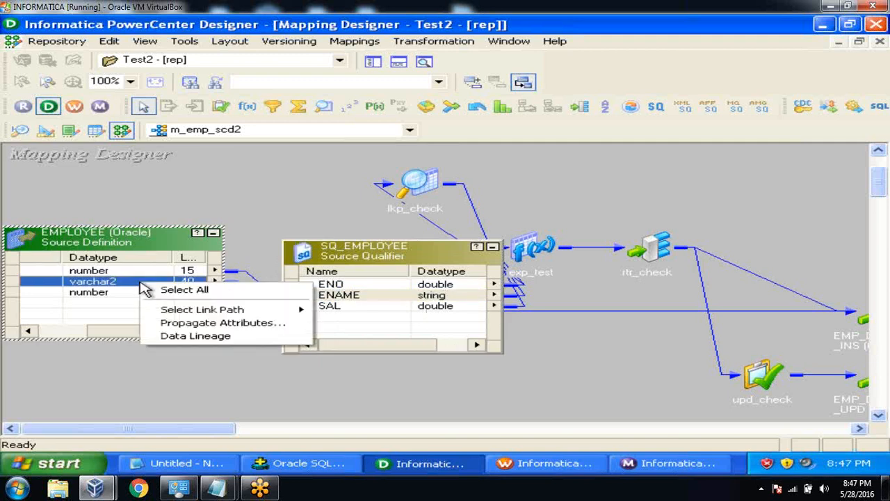
left_click(157, 326)
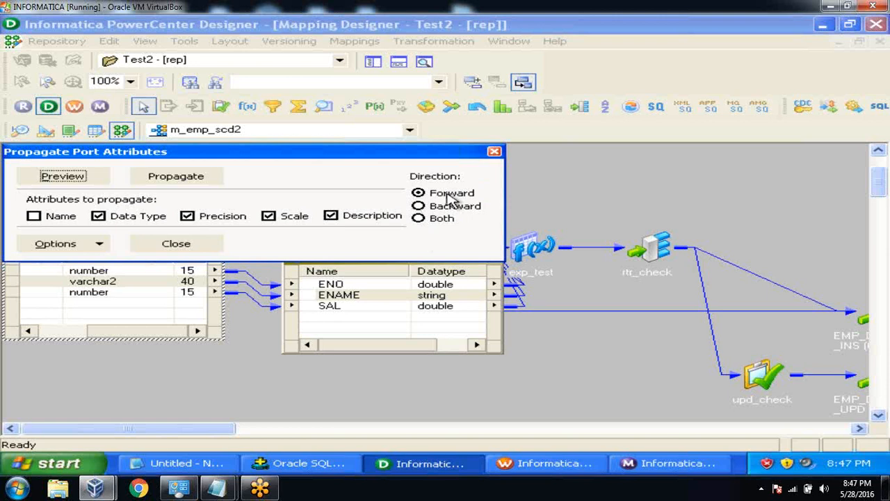
left_click(176, 177)
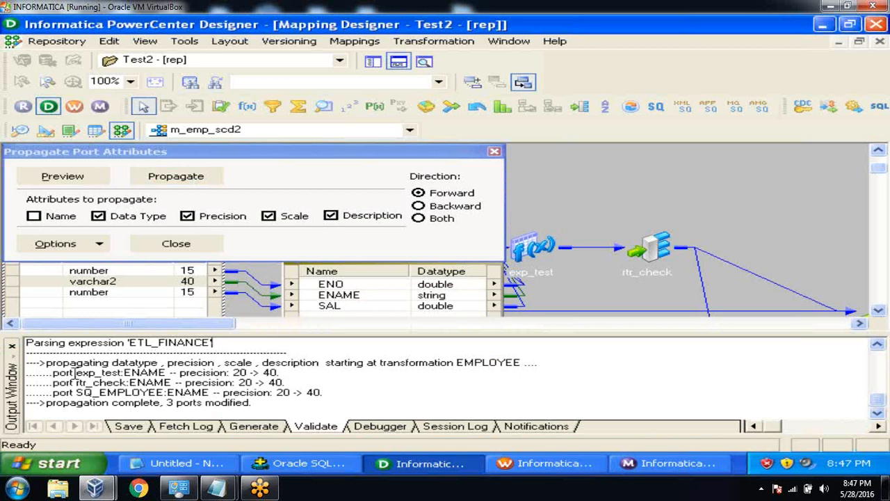
left_click_drag(53, 372, 281, 374)
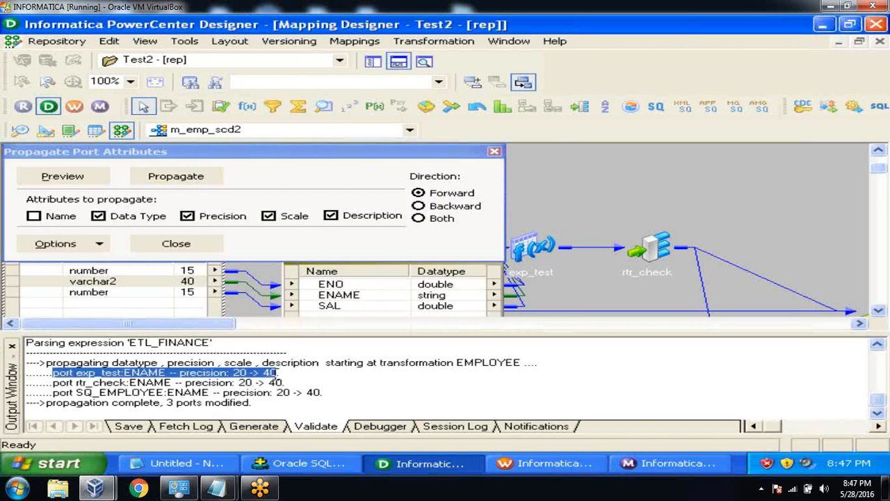
left_click_drag(80, 382, 315, 397)
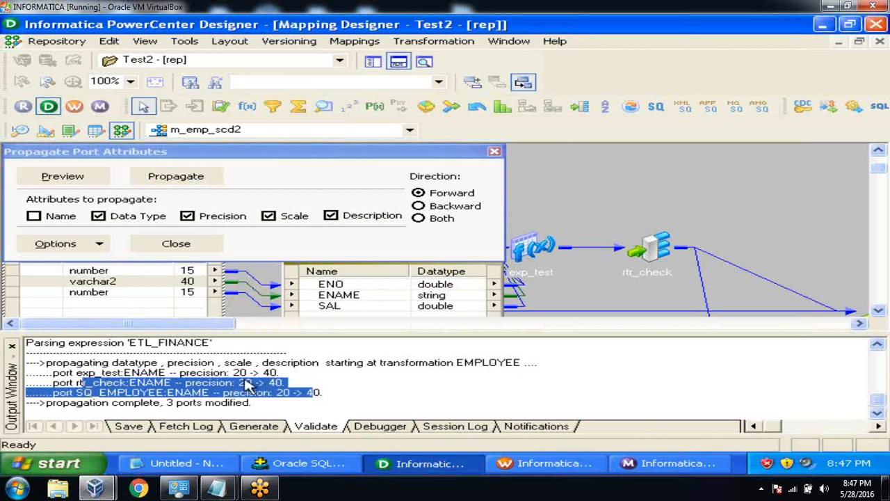
left_click_drag(252, 403, 28, 417)
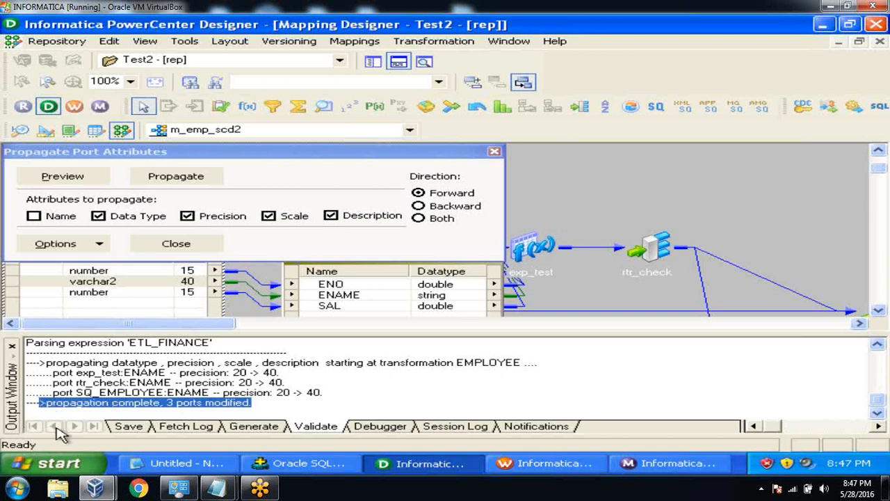
left_click(12, 346)
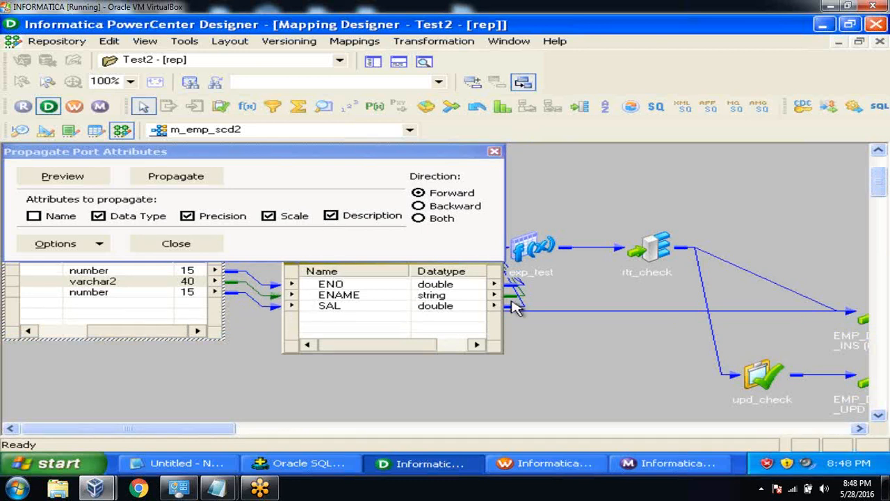
left_click(494, 152)
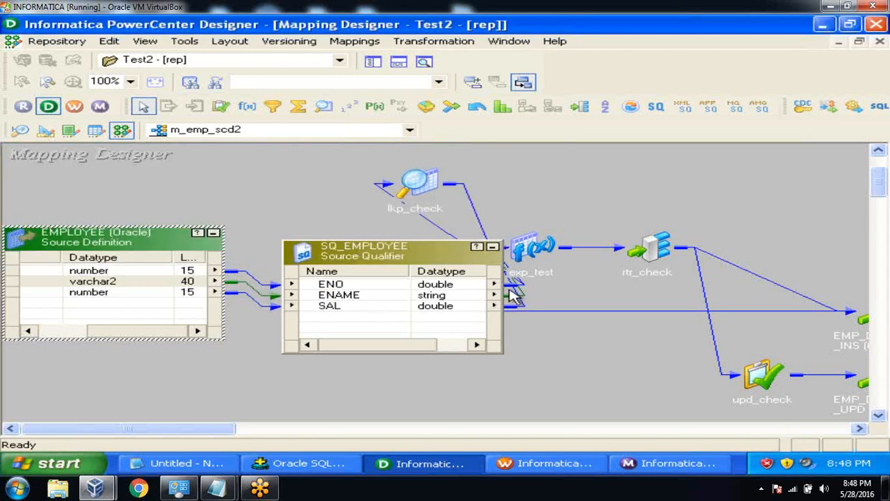
Save mapping m_emp_scd2 to the repository, confirming it is valid.
left_click(75, 44)
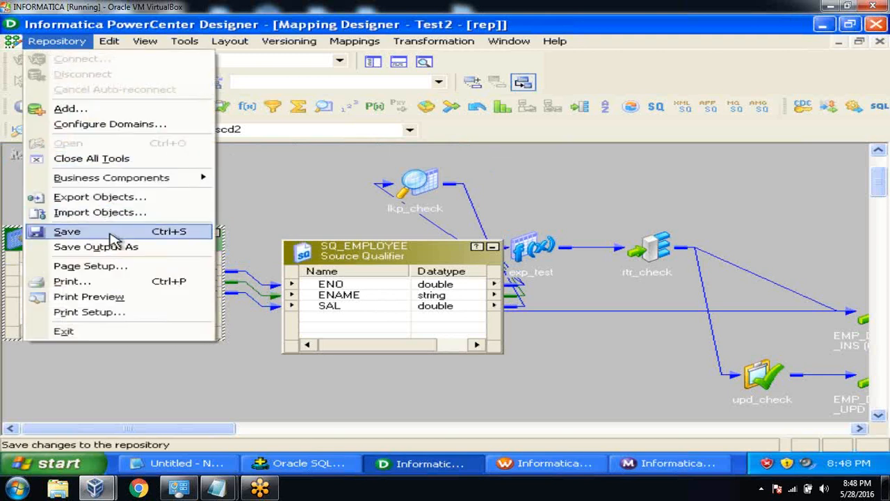
left_click(70, 232)
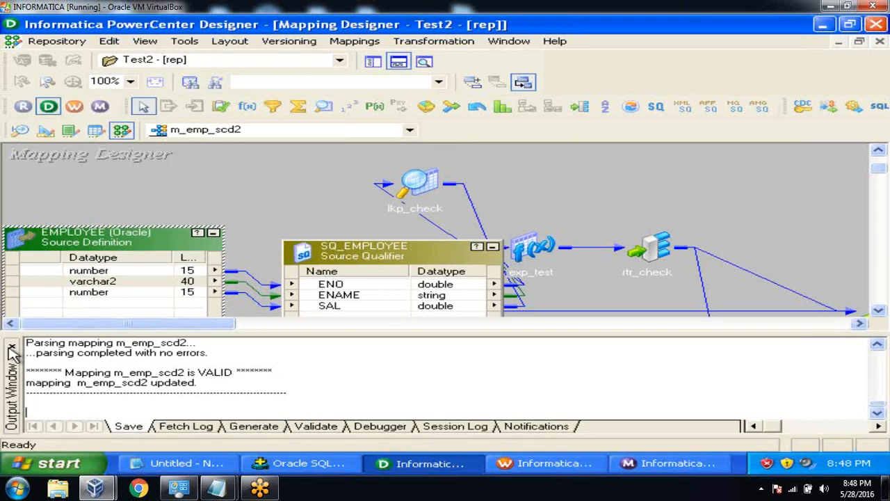
left_click(11, 348)
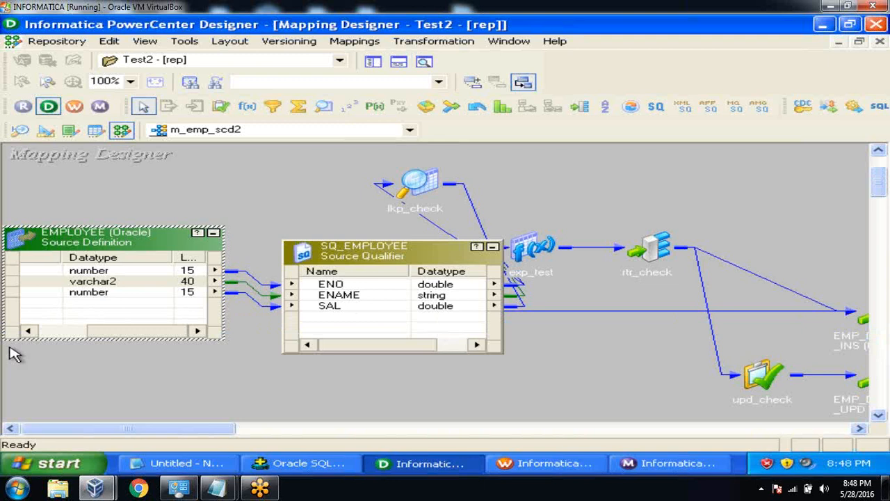
Reopen Propagate Attributes for EMPLOYEE's ENAME port, then close it without changes.
left_click(97, 285)
right_click(97, 285)
left_click(125, 320)
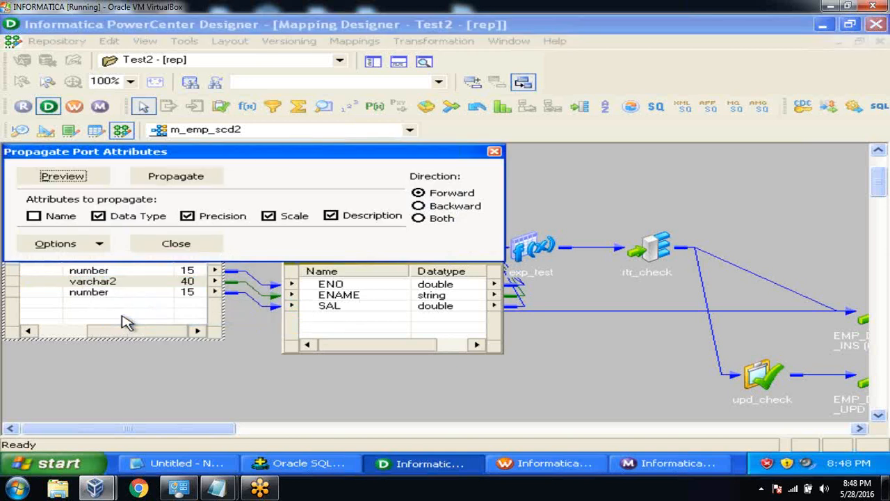
left_click(494, 153)
Arrange all m_emp_scd2 objects as icons and scroll to view the full flow.
right_click(498, 161)
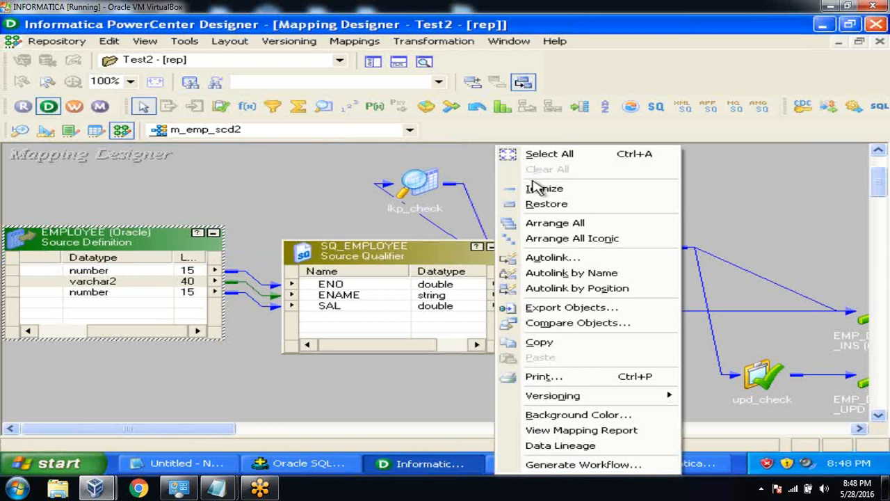
left_click(548, 239)
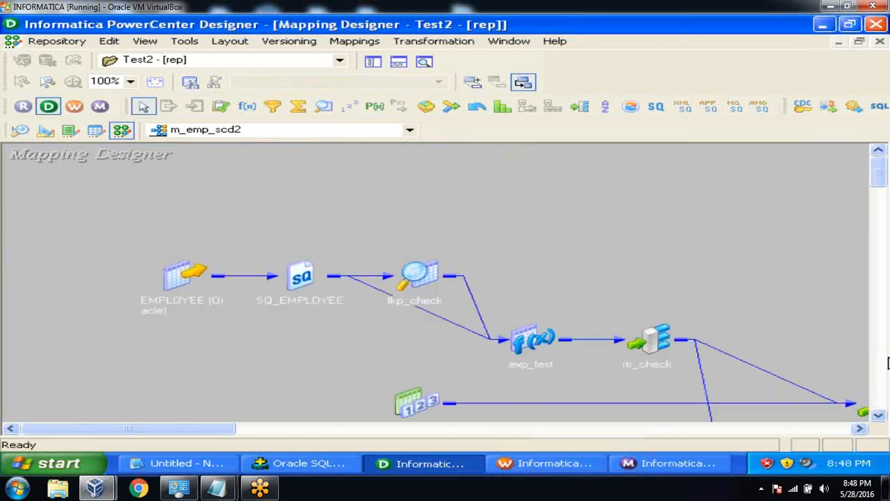
left_click(879, 415)
left_click(881, 417)
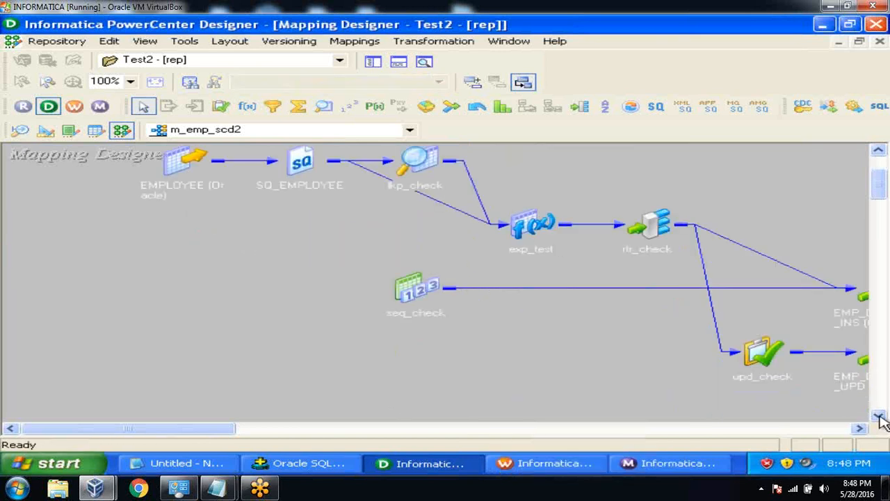